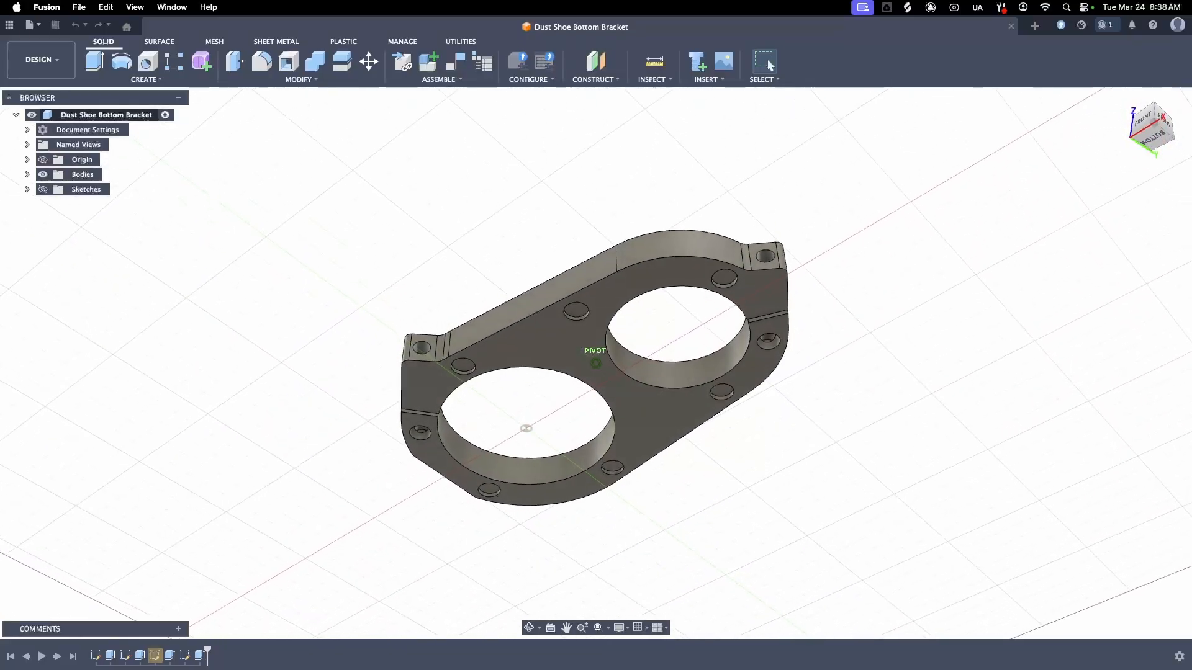
left_click_drag(1142, 82, 1145, 61)
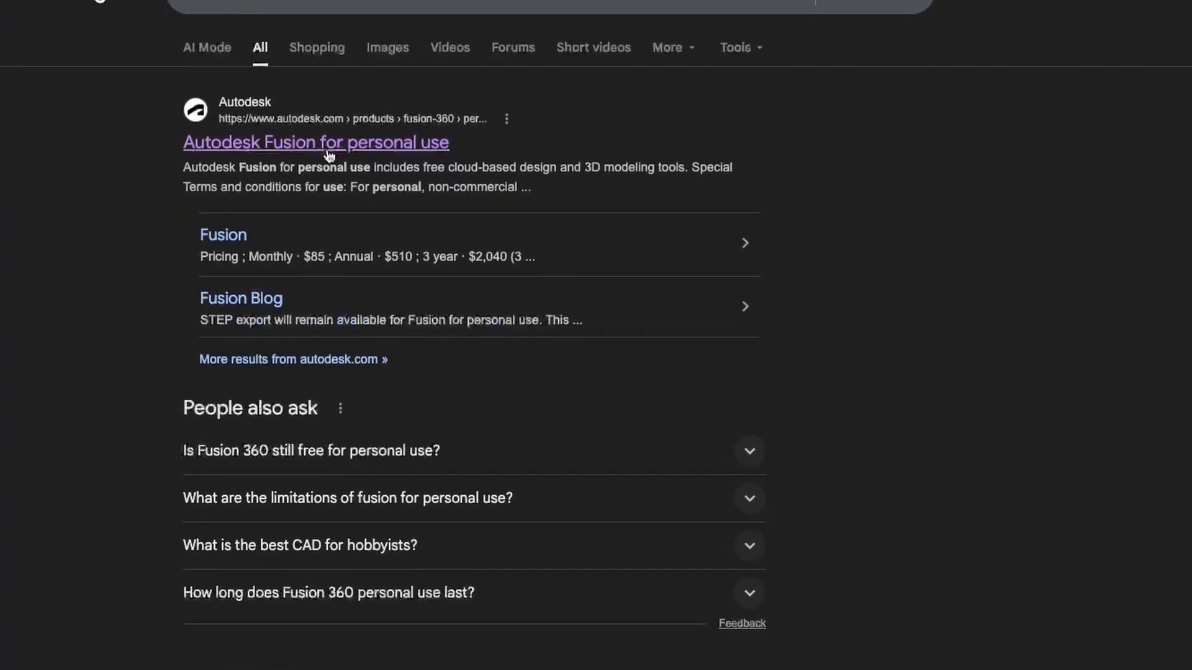
Step: Visit the Autodesk Fusion for personal use page, request the personal version, and choose the free trial download
left_click(324, 131)
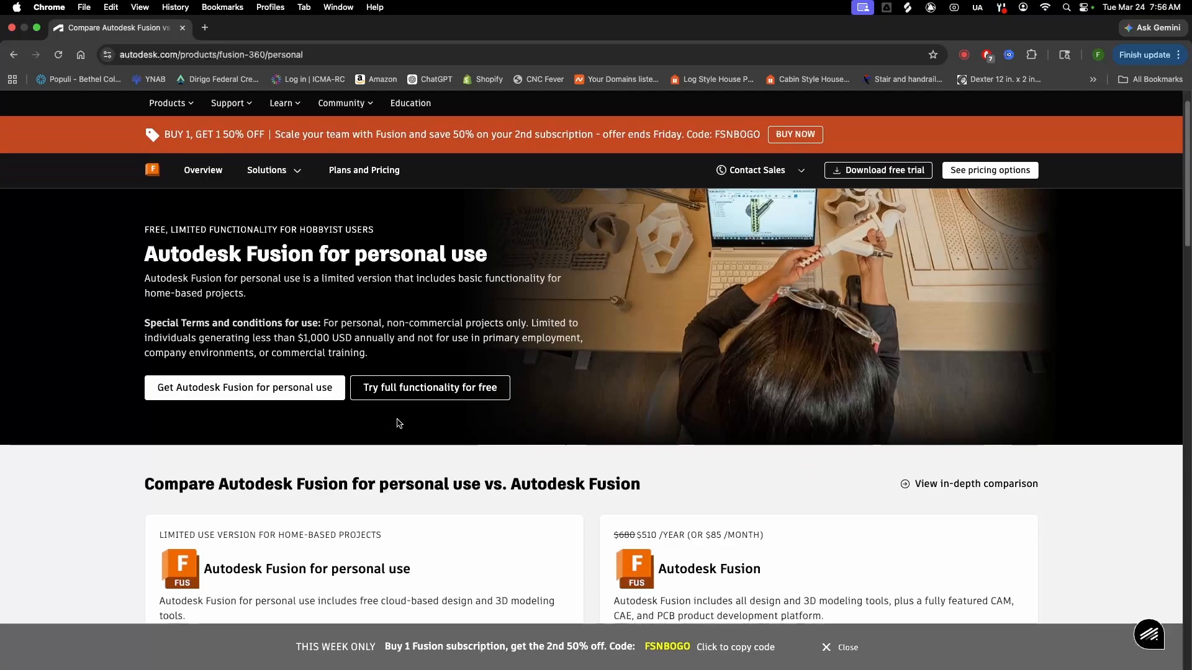
left_click(296, 393)
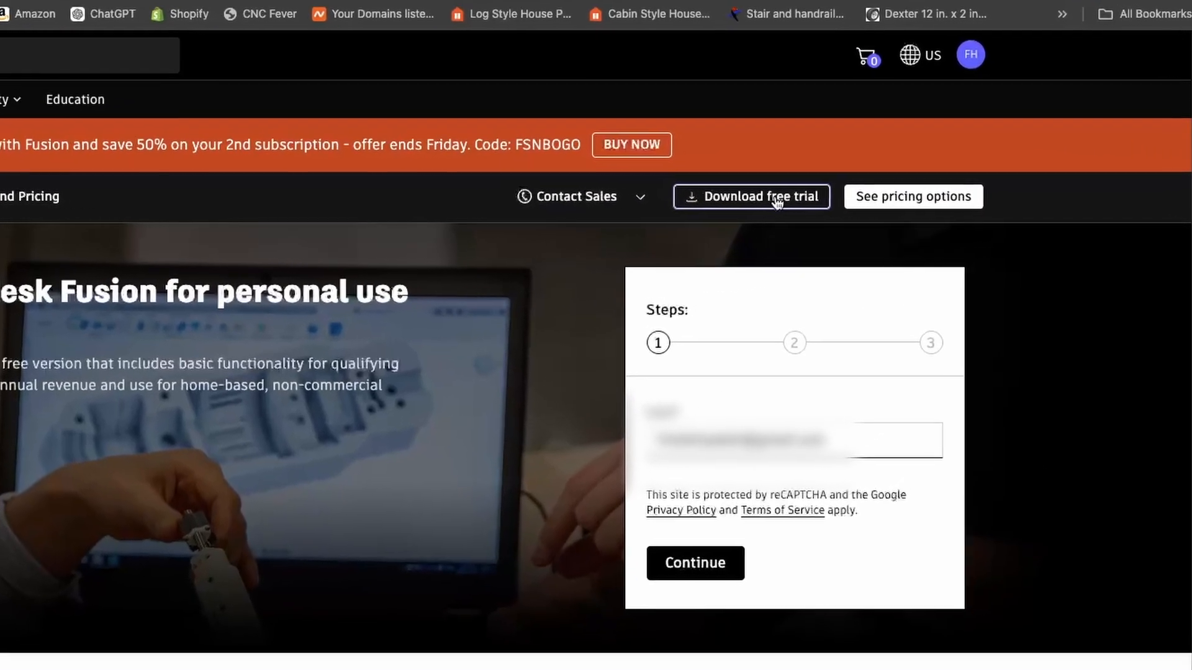
left_click(776, 197)
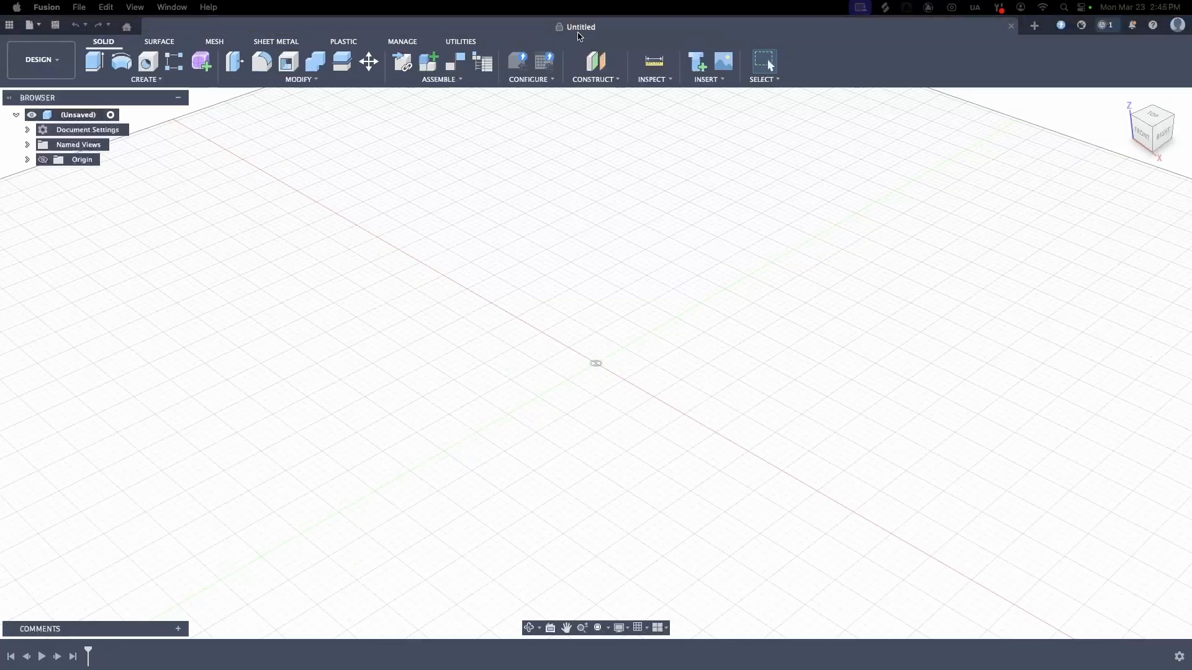
Step: Save the new untitled design as Dust Shoe Top in the CNC Fever location
left_click(55, 26)
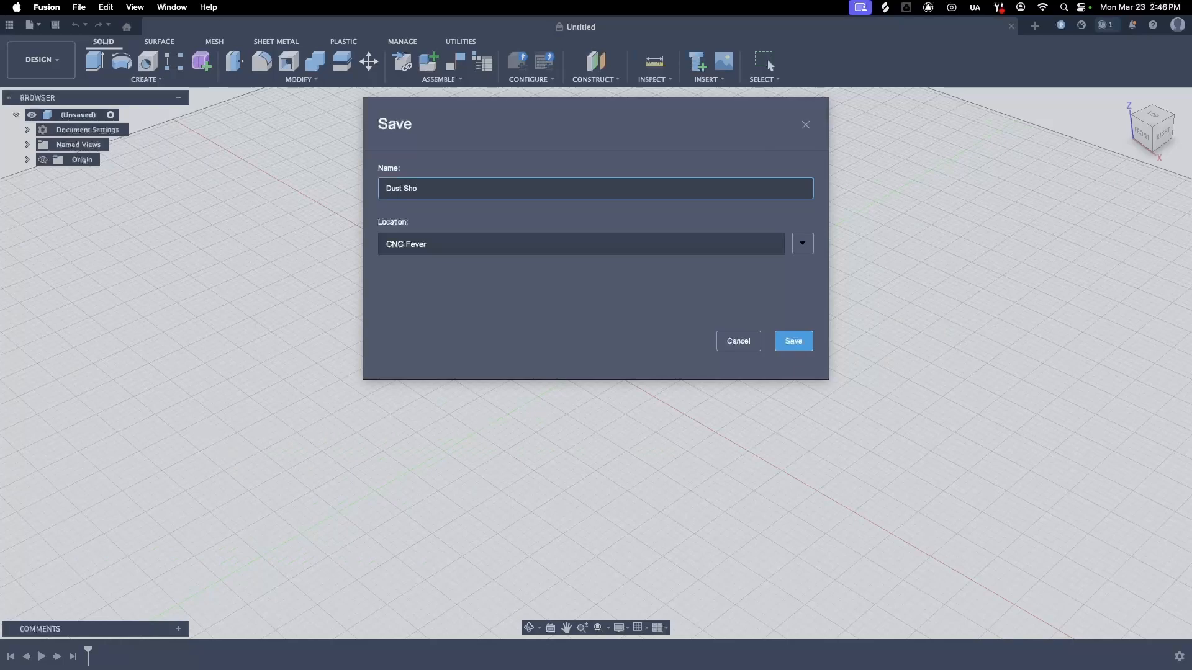
left_click(795, 342)
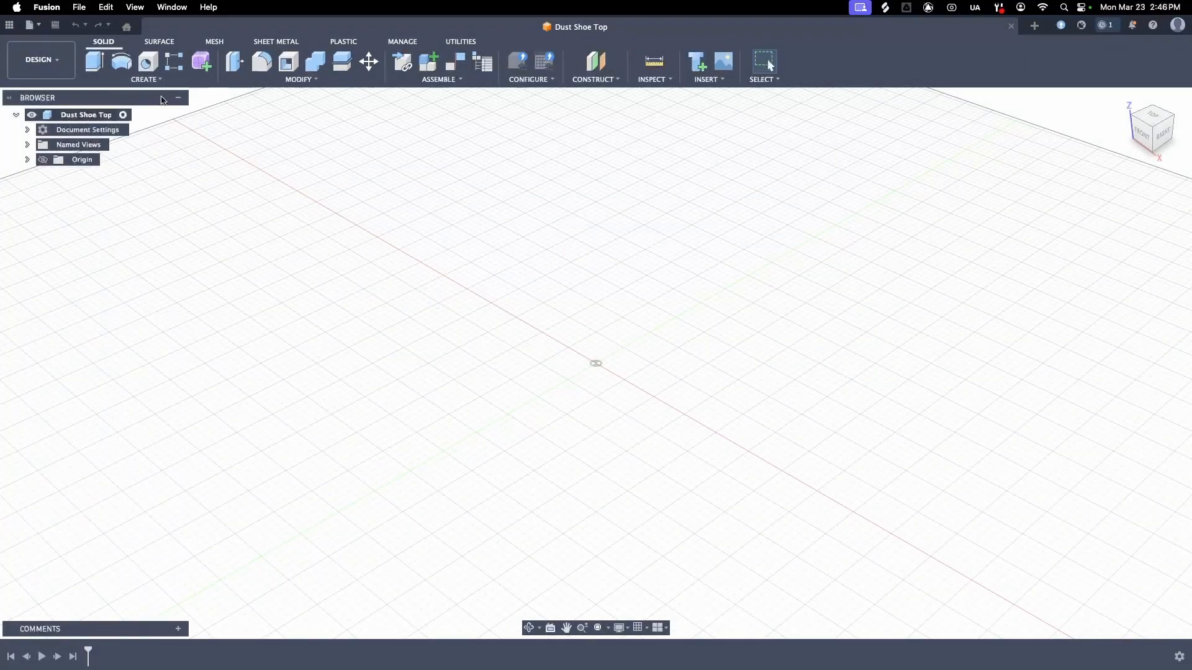
Step: Create a new sketch on the horizontal origin plane
left_click(152, 79)
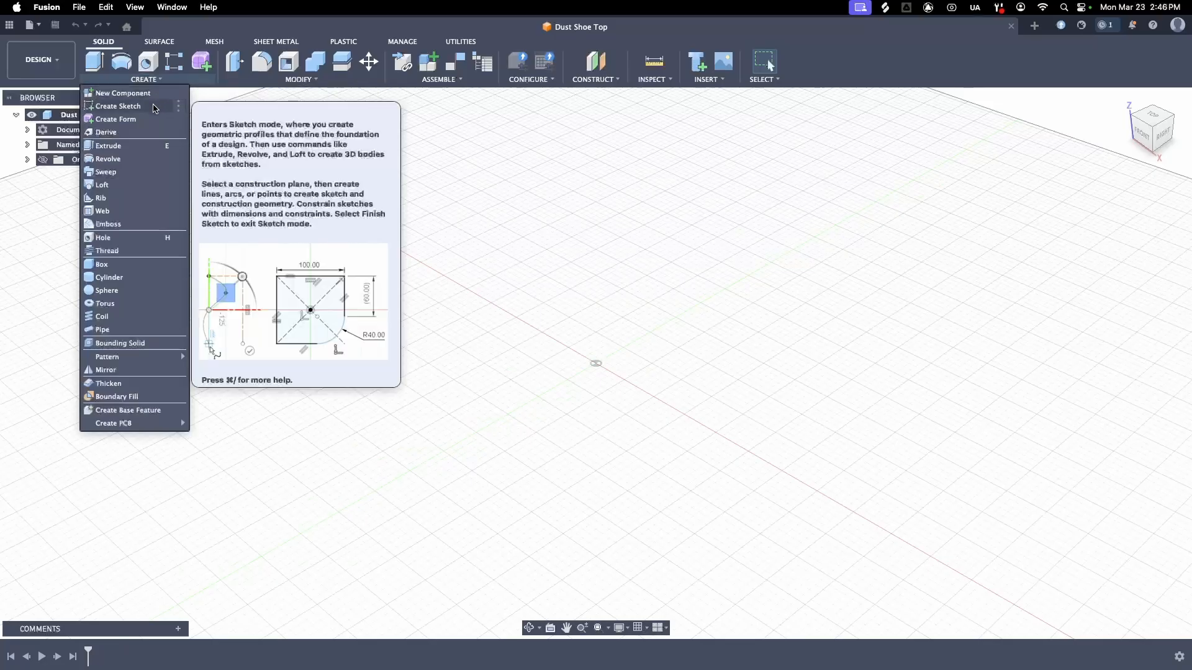
left_click(155, 106)
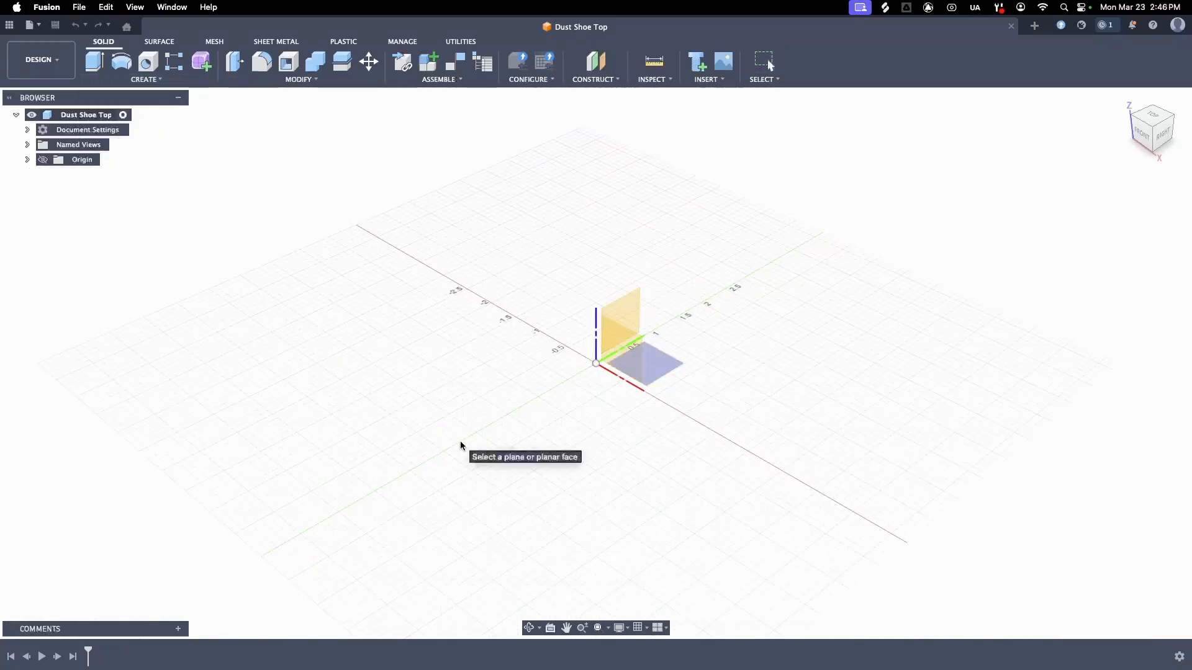
left_click(664, 361)
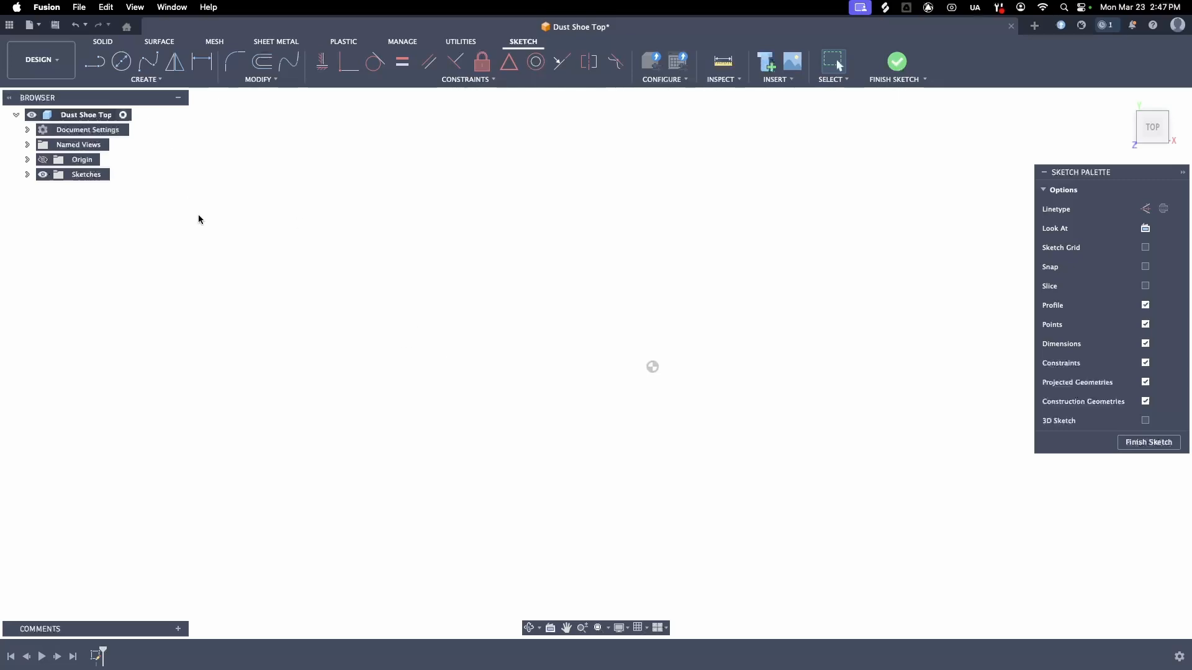
left_click(122, 63)
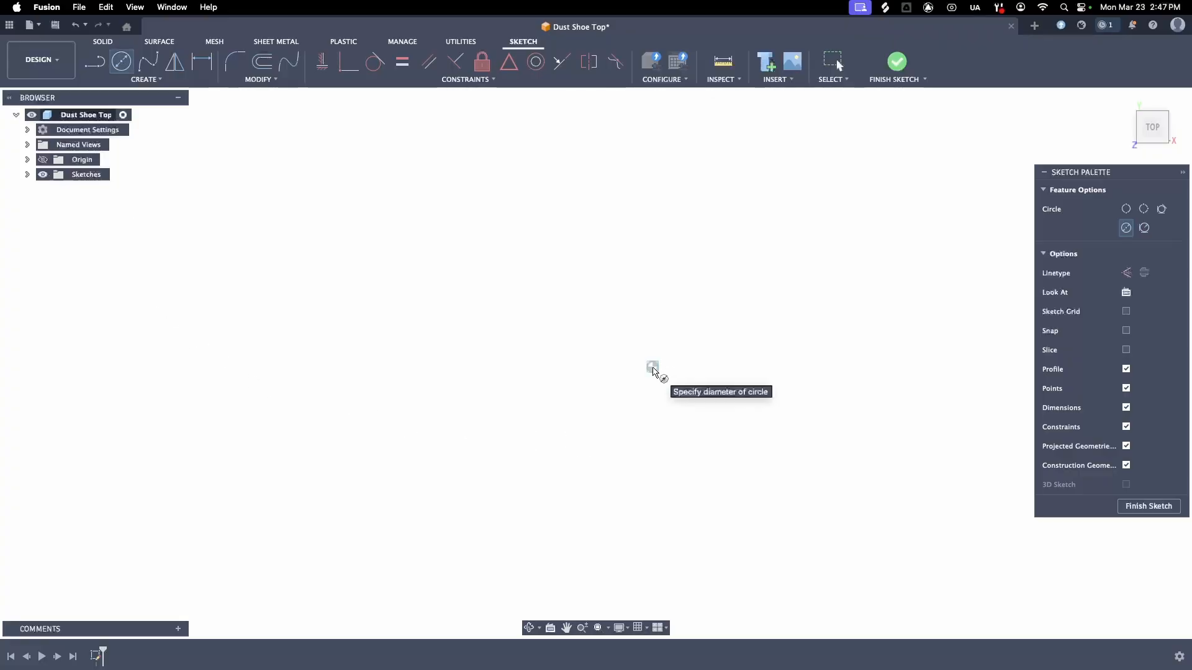
left_click(652, 367)
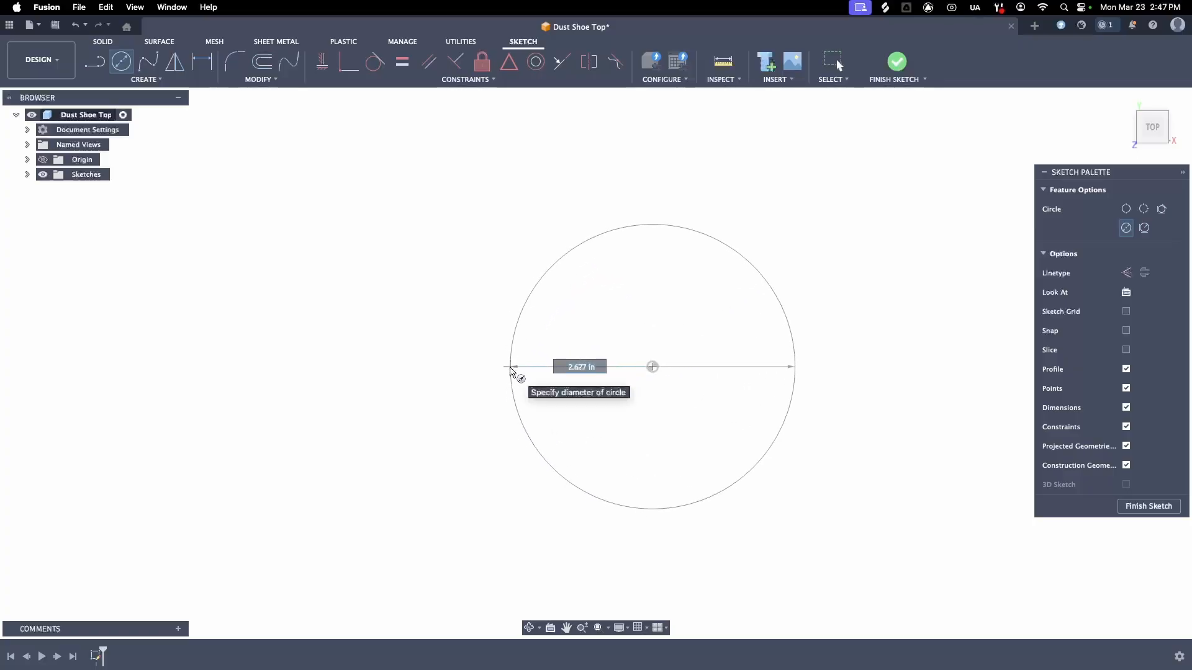
key("Escape")
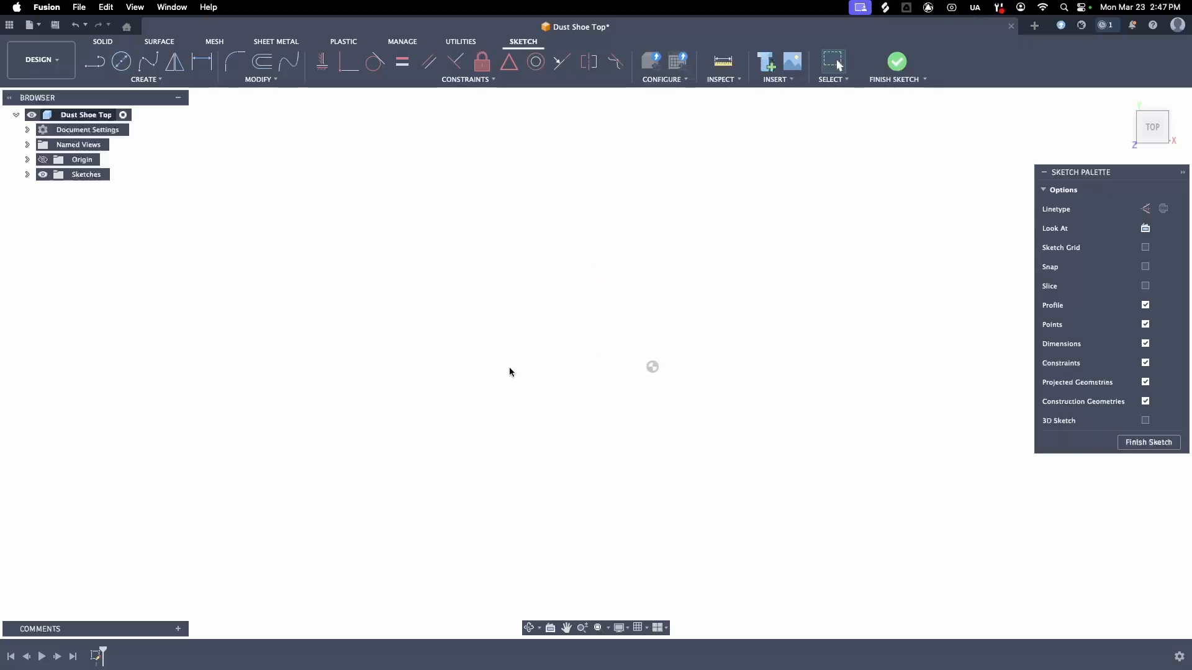
Step: Change the document's active units to millimeters and grams
left_click(27, 130)
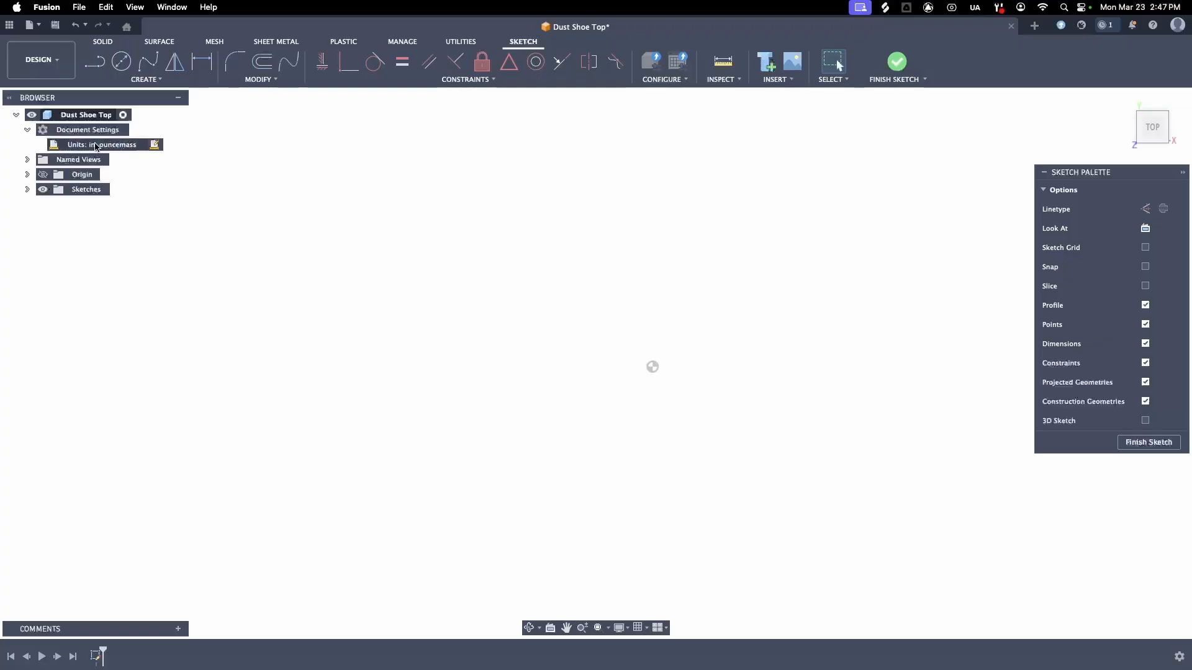
left_click(155, 145)
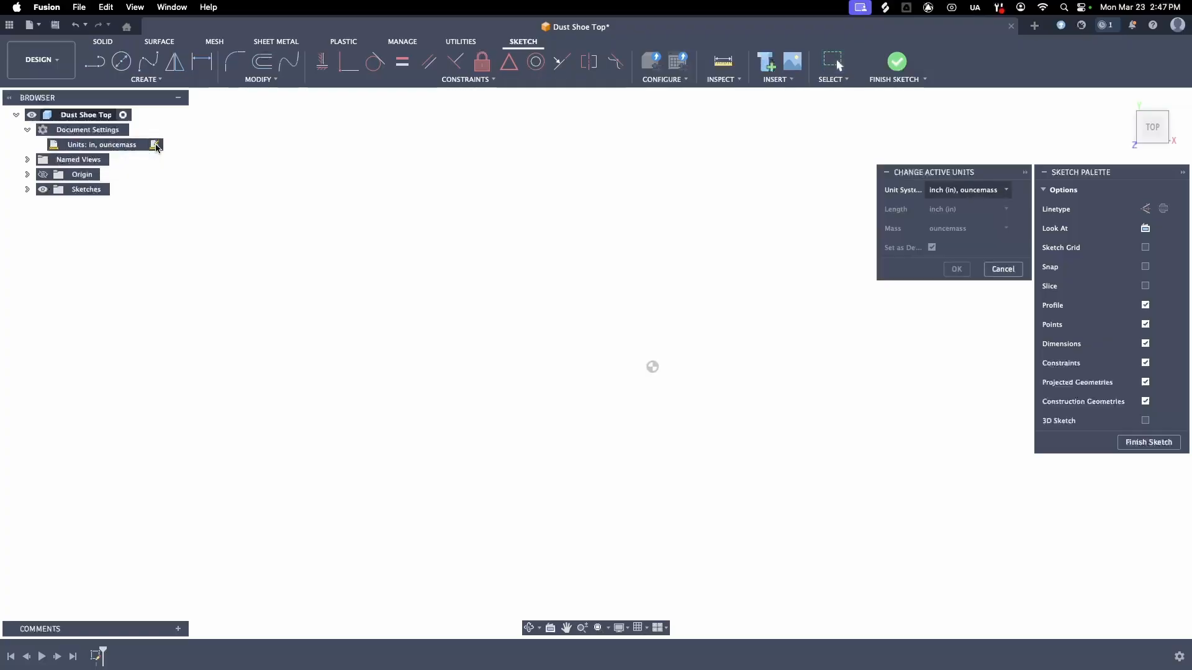
left_click(1006, 190)
left_click(974, 209)
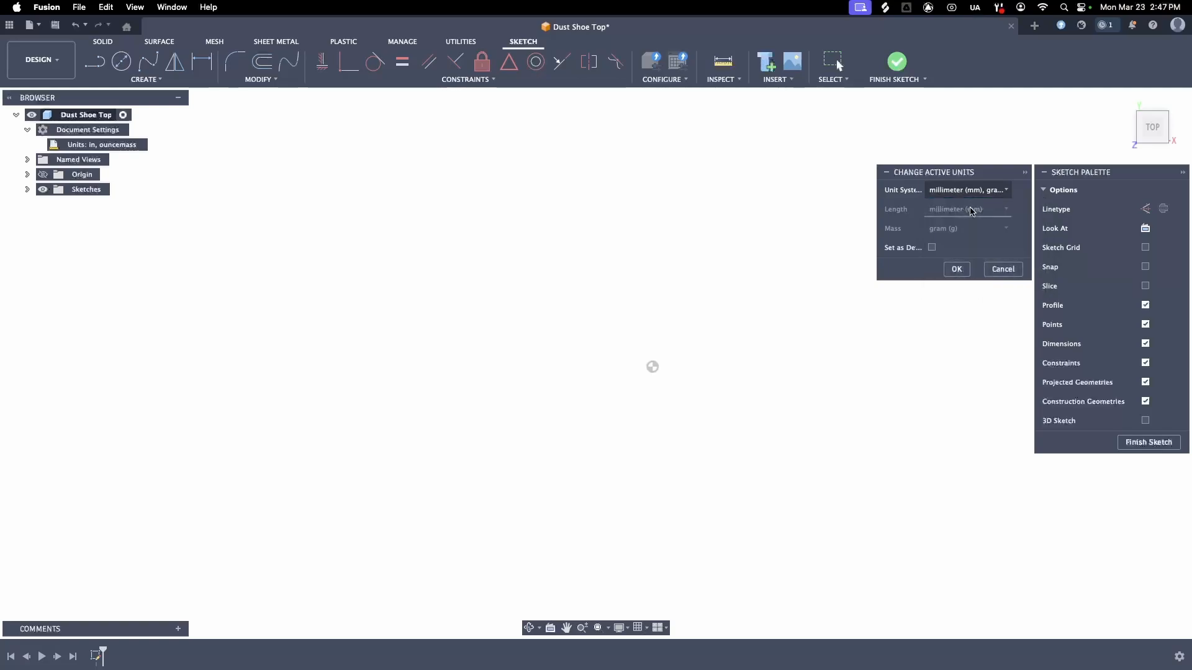
left_click(957, 269)
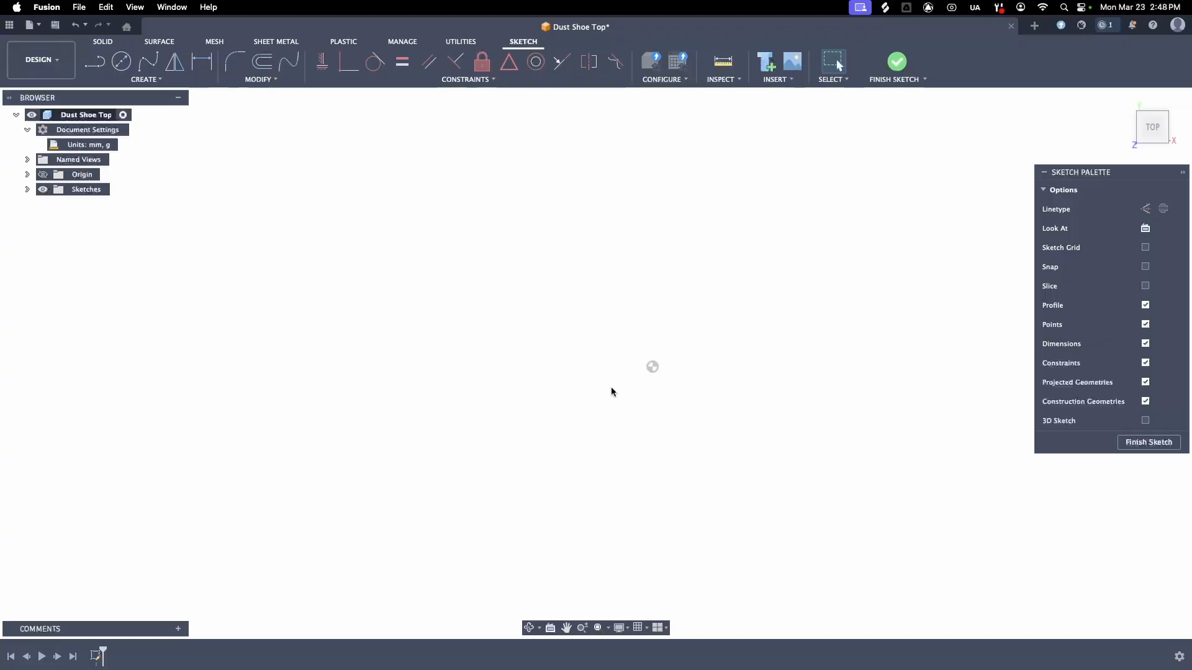
Step: Sketch an 80 mm diameter circle centred on the origin
key("c")
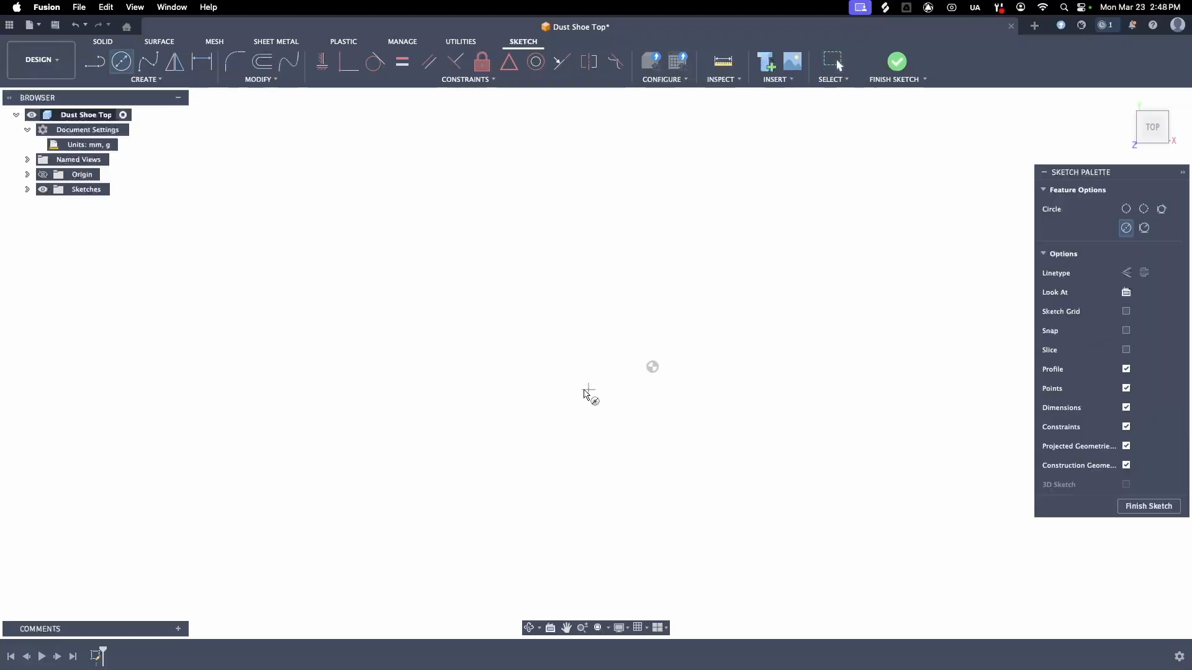
left_click(652, 367)
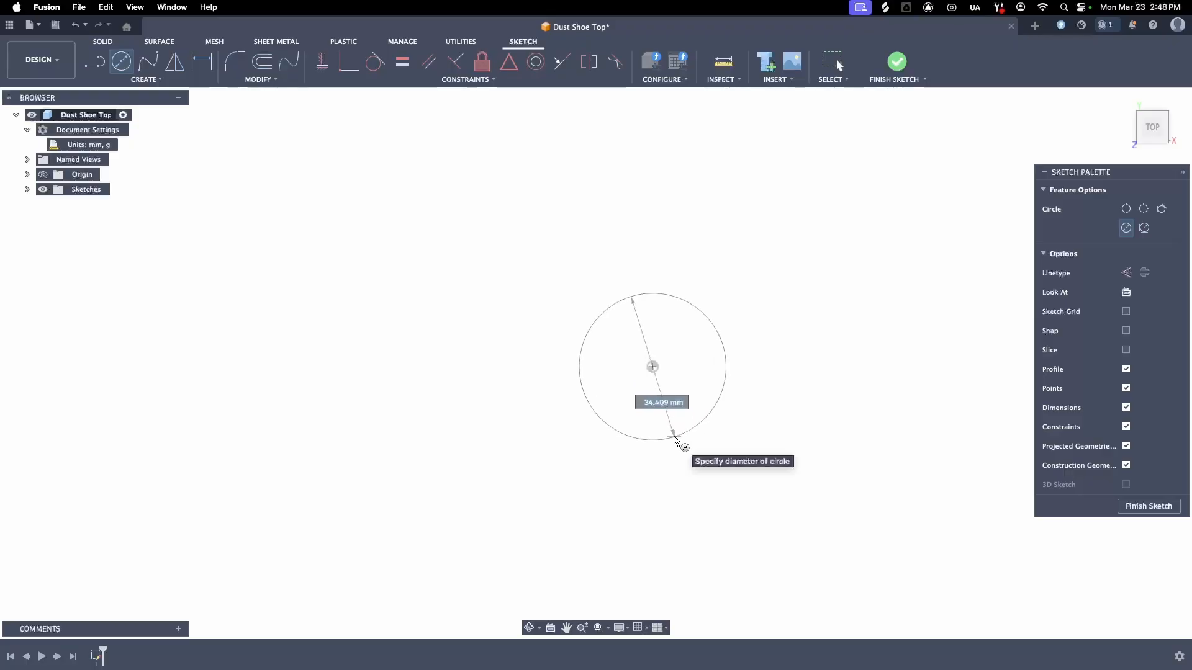
type("80")
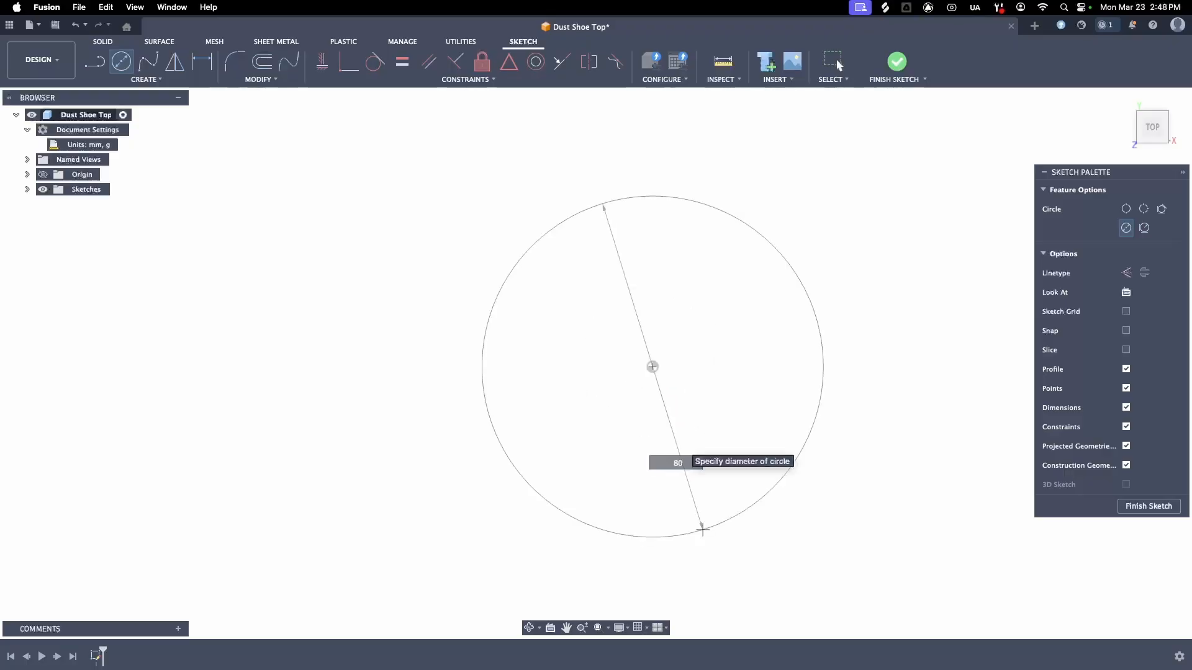
key("Return")
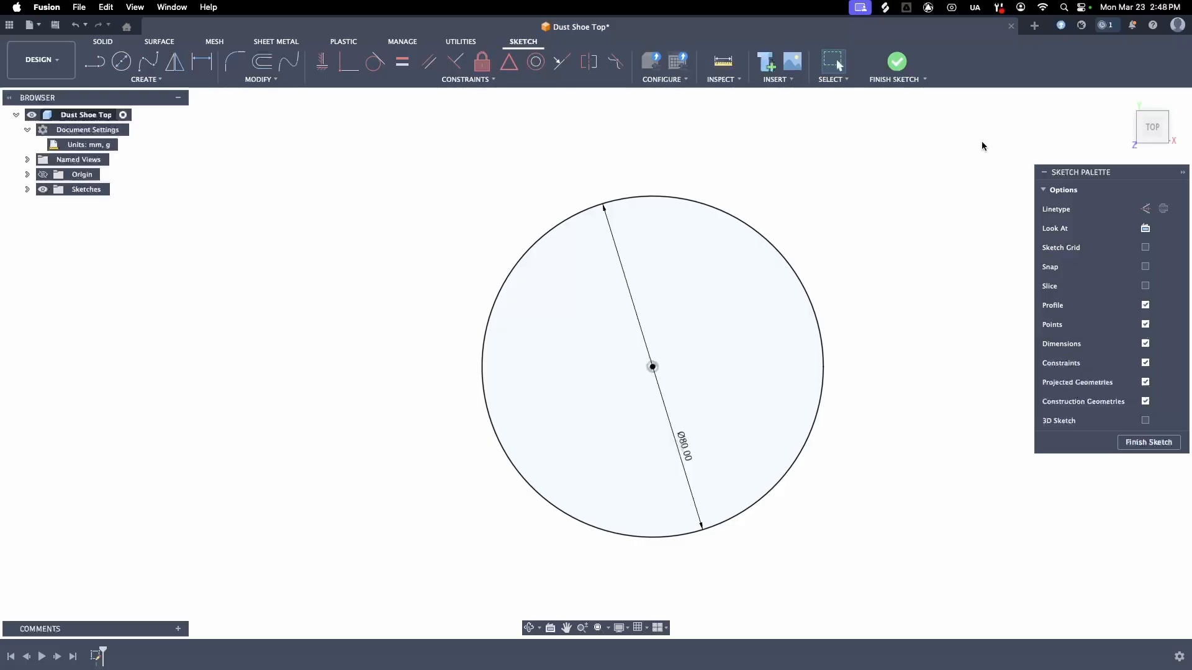
Step: Sketch a 61 mm diameter circle horizontally aligned with the origin, centred about 147 mm to the right of it
left_click(1183, 174)
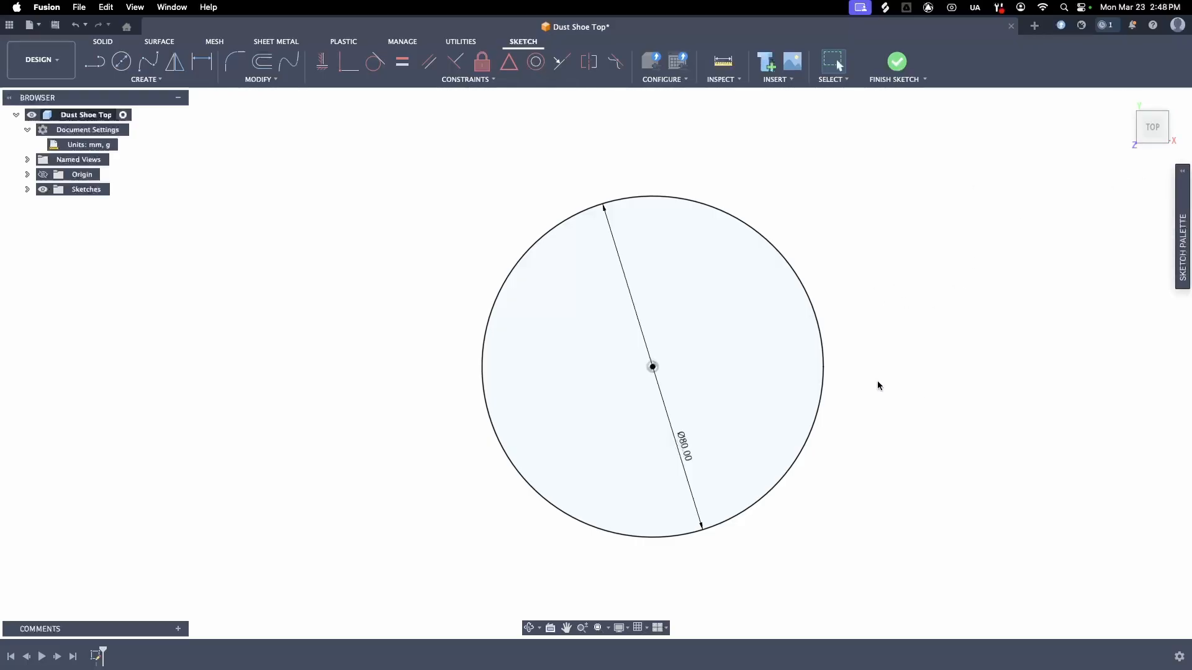
scroll(878, 382, "down", 1)
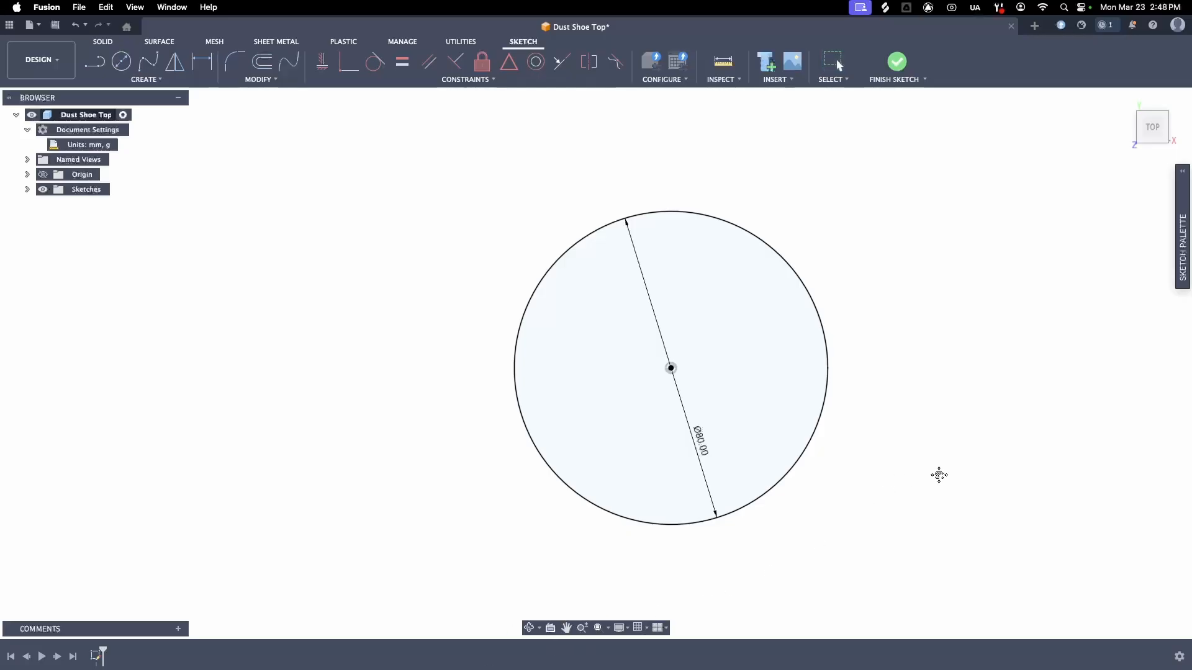
mouse_move(936, 473)
left_mouse_down()
mouse_move(652, 482)
mouse_move(646, 468)
left_mouse_up()
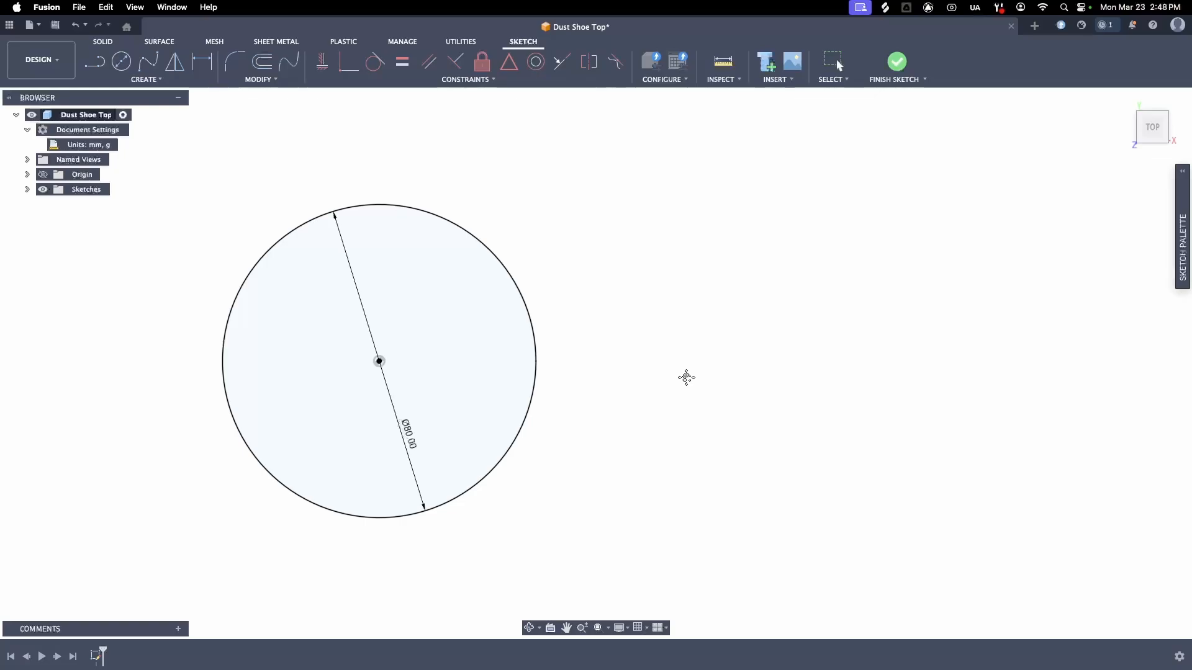
key("c")
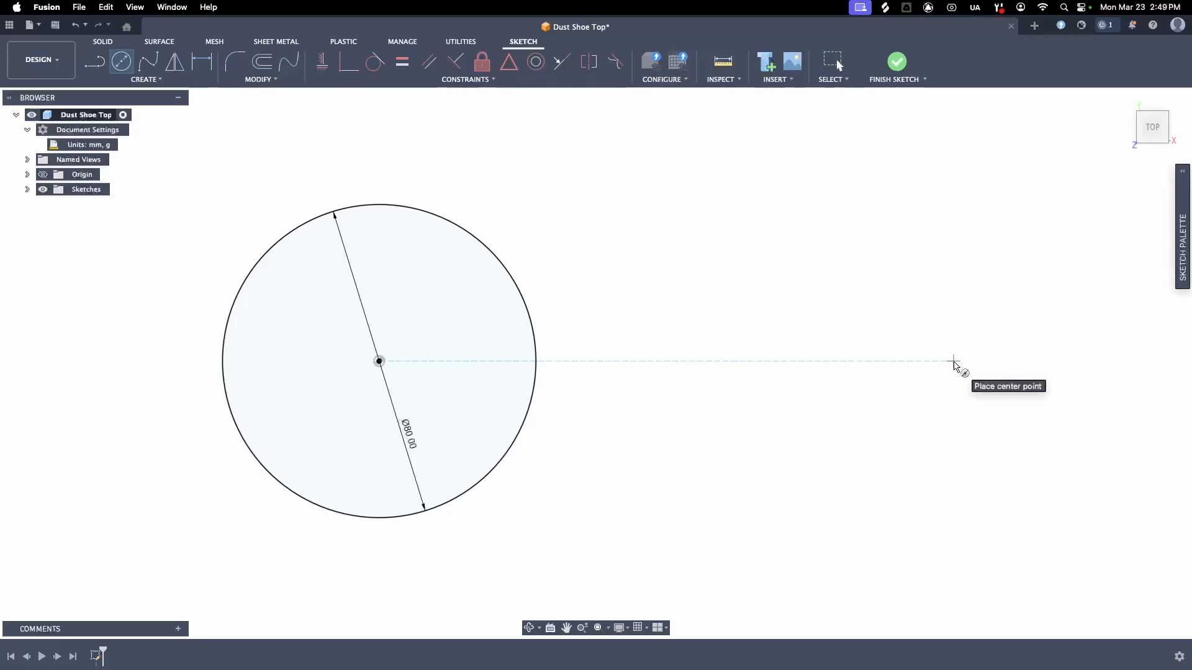
left_click(953, 361)
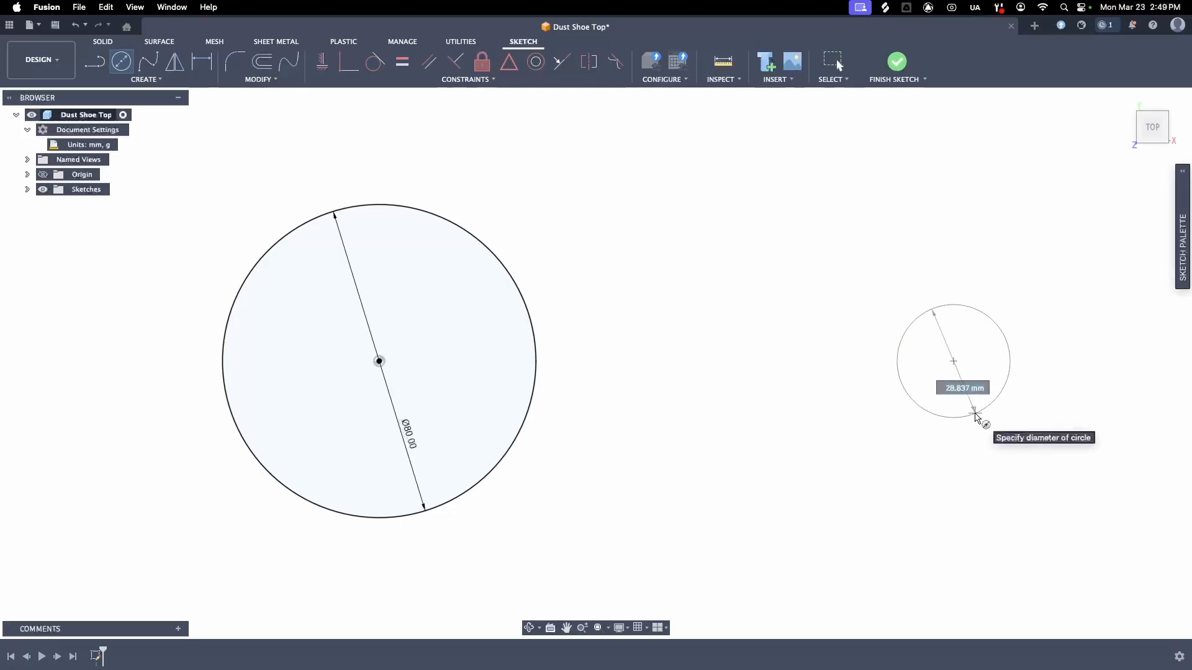
type("61")
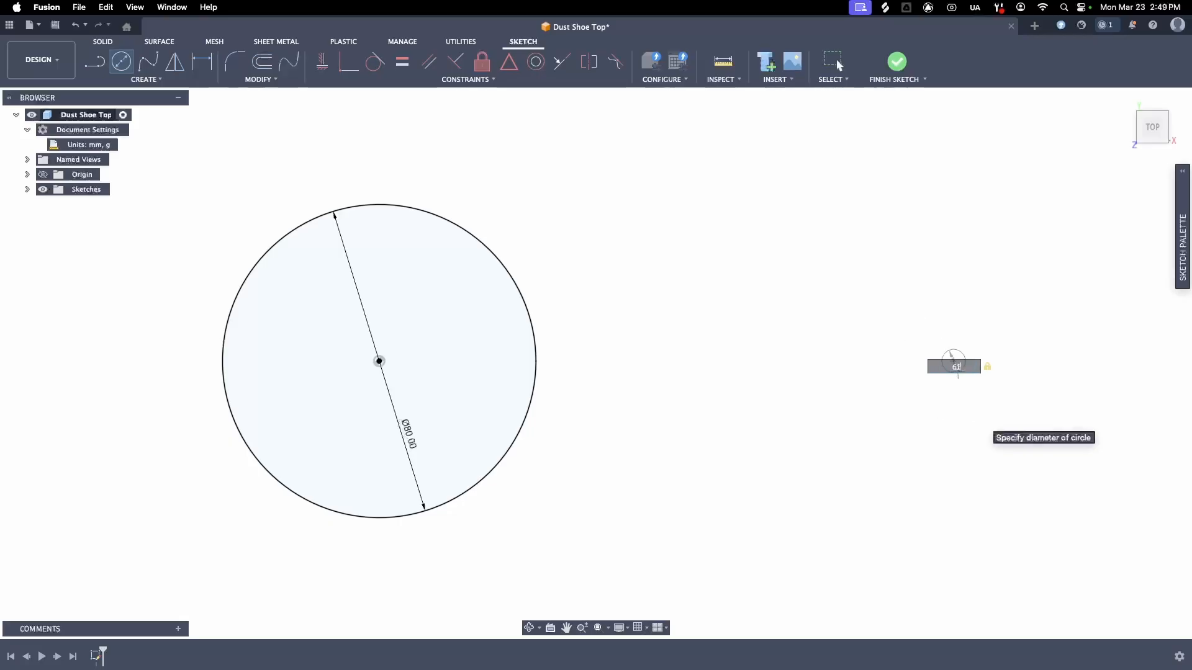
key("Return")
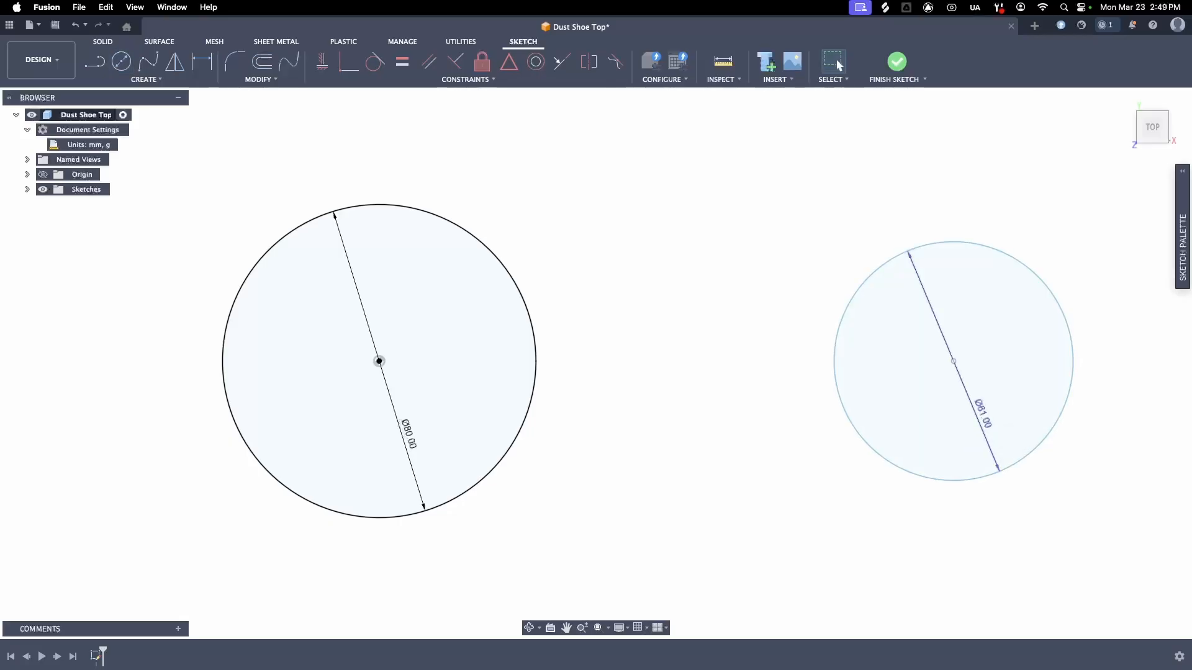
left_click(835, 62)
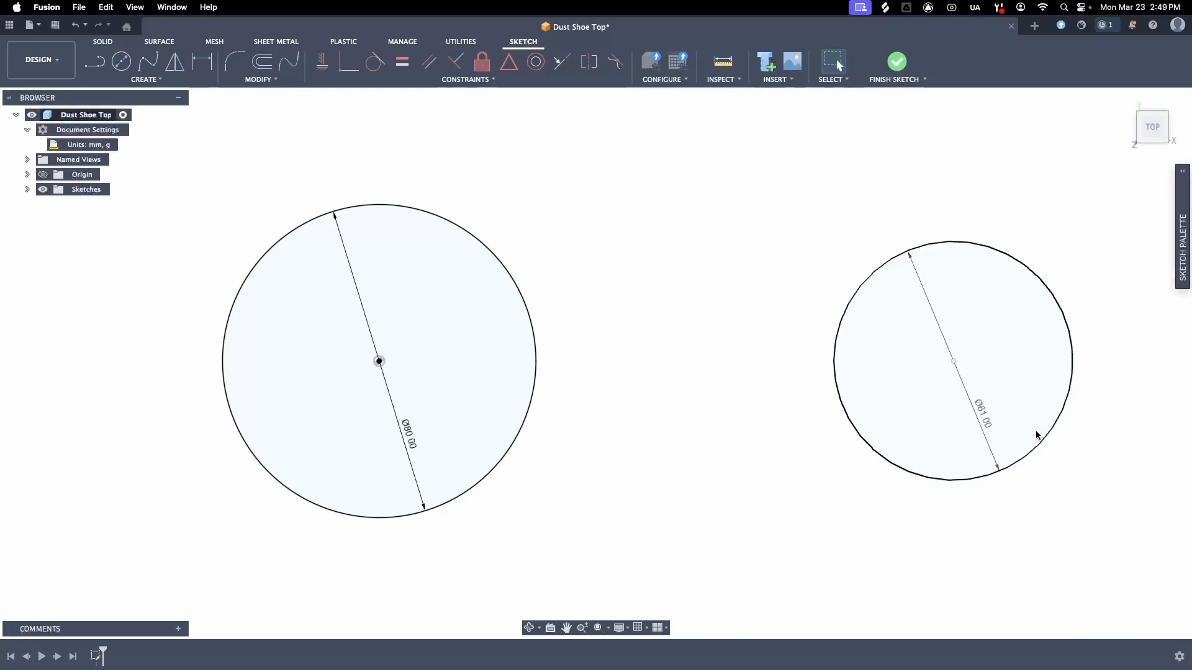
left_click(872, 280)
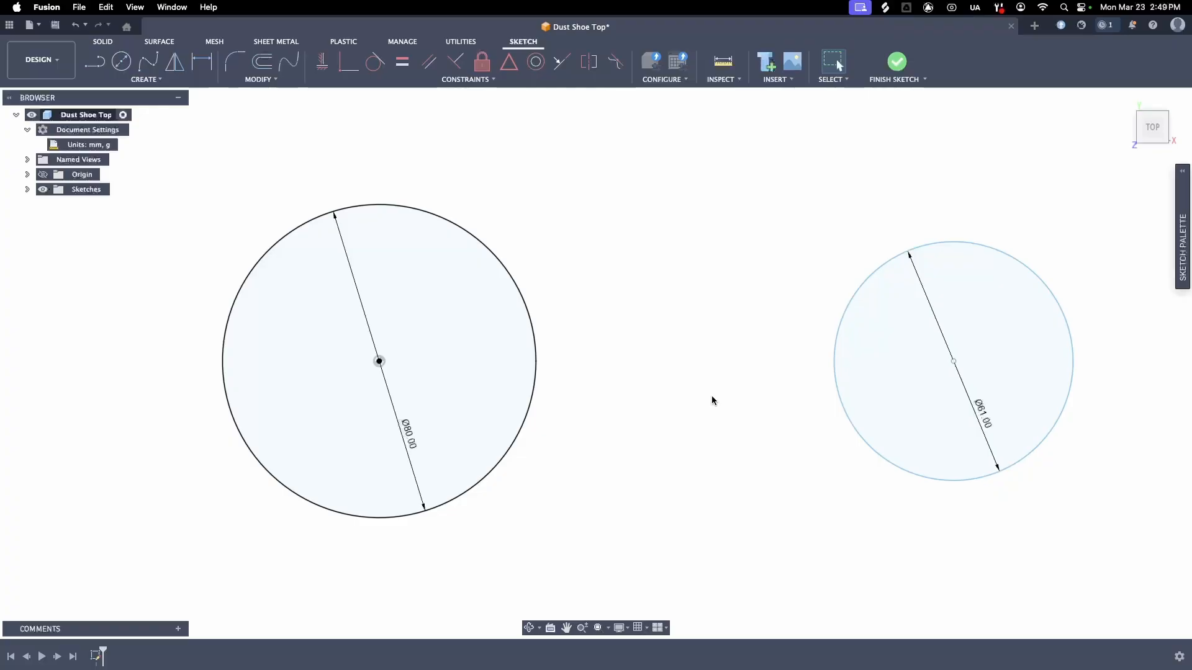
Step: Offset the 80 mm circle outward by 16 mm
left_click(389, 206)
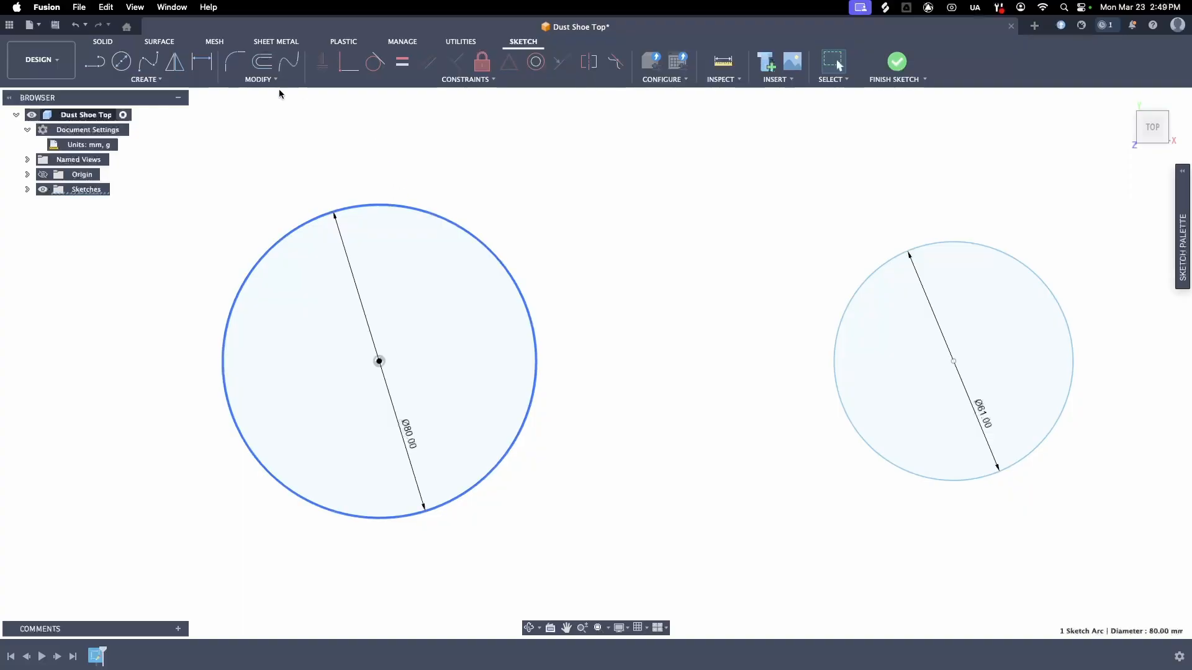
left_click(261, 62)
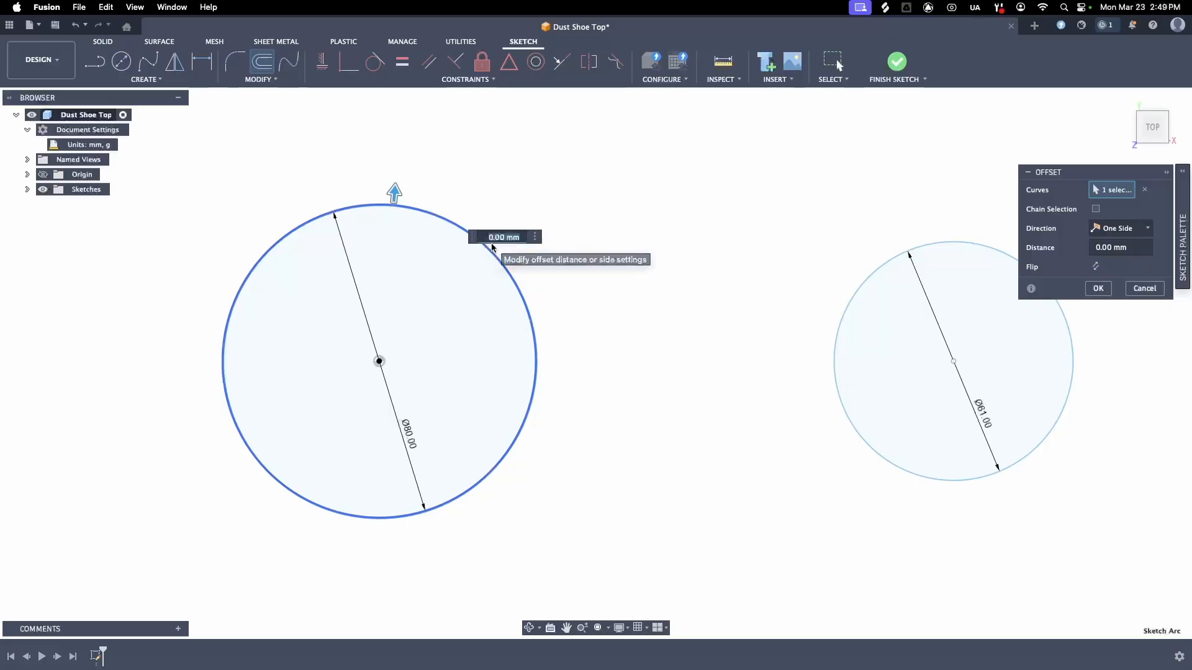
type("16")
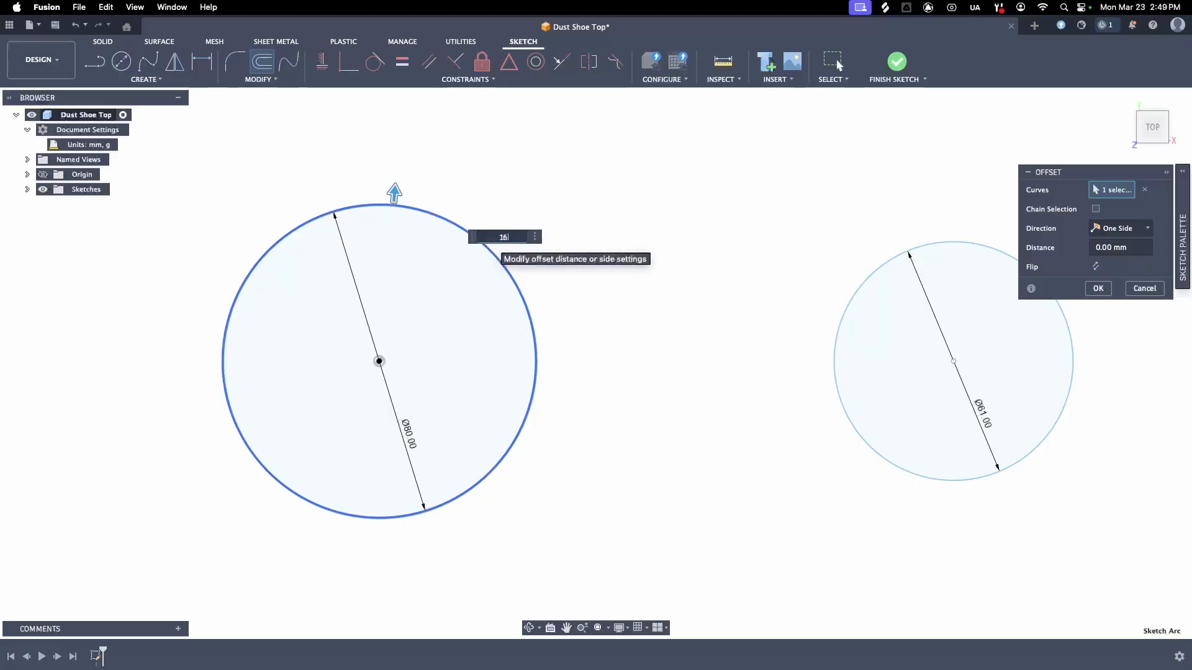
key("Return")
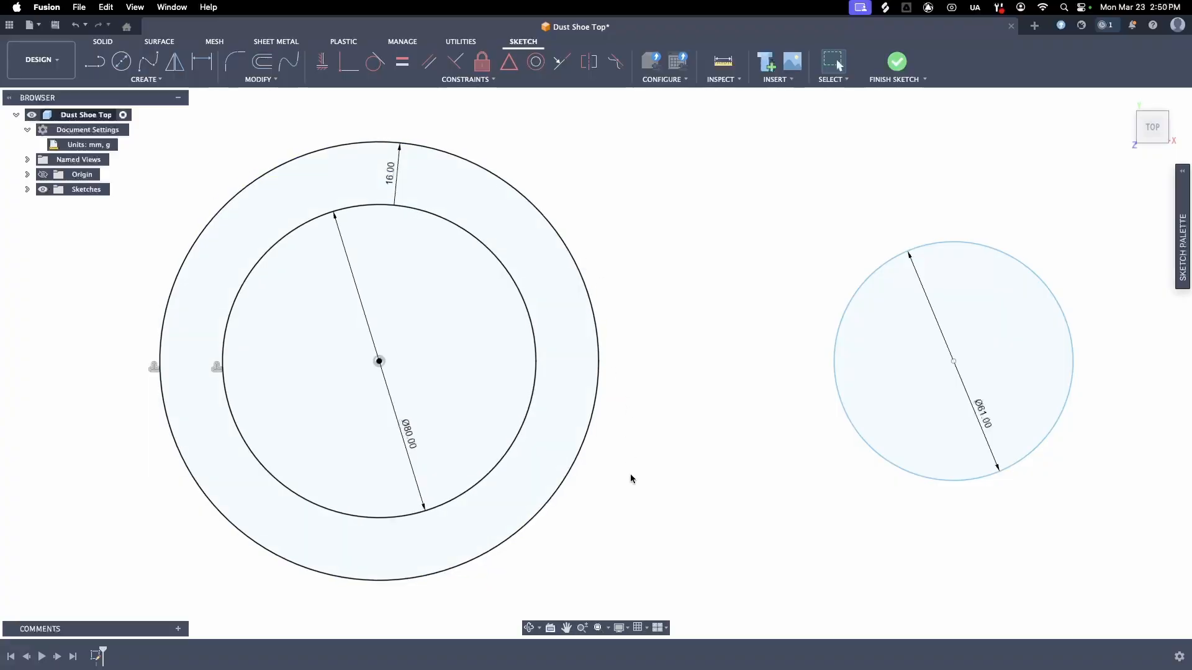
Step: Move the 61 mm circle 60 mm along X towards the 80 mm circle
key("o")
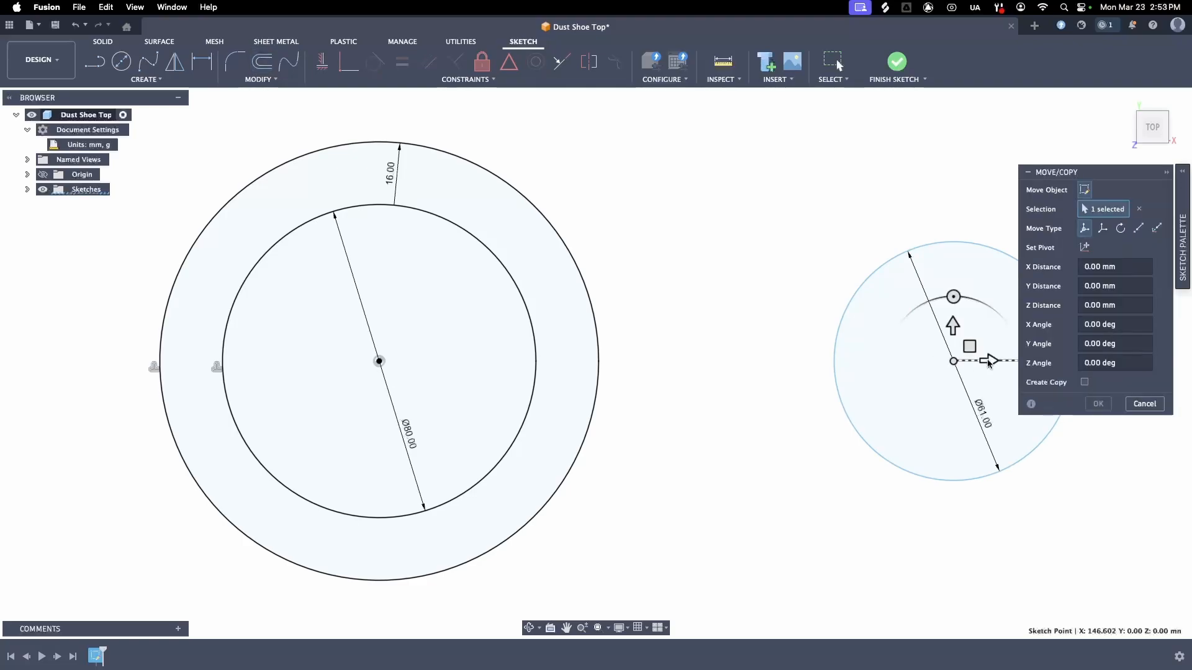
left_click_drag(988, 362, 745, 370)
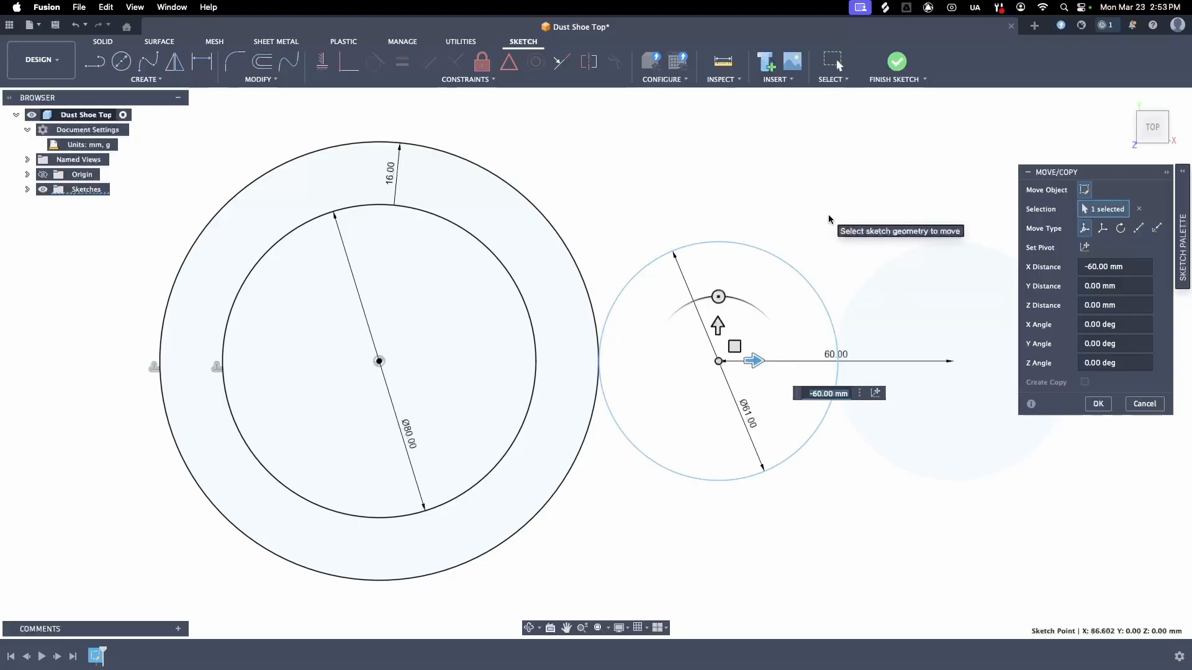
key("Return")
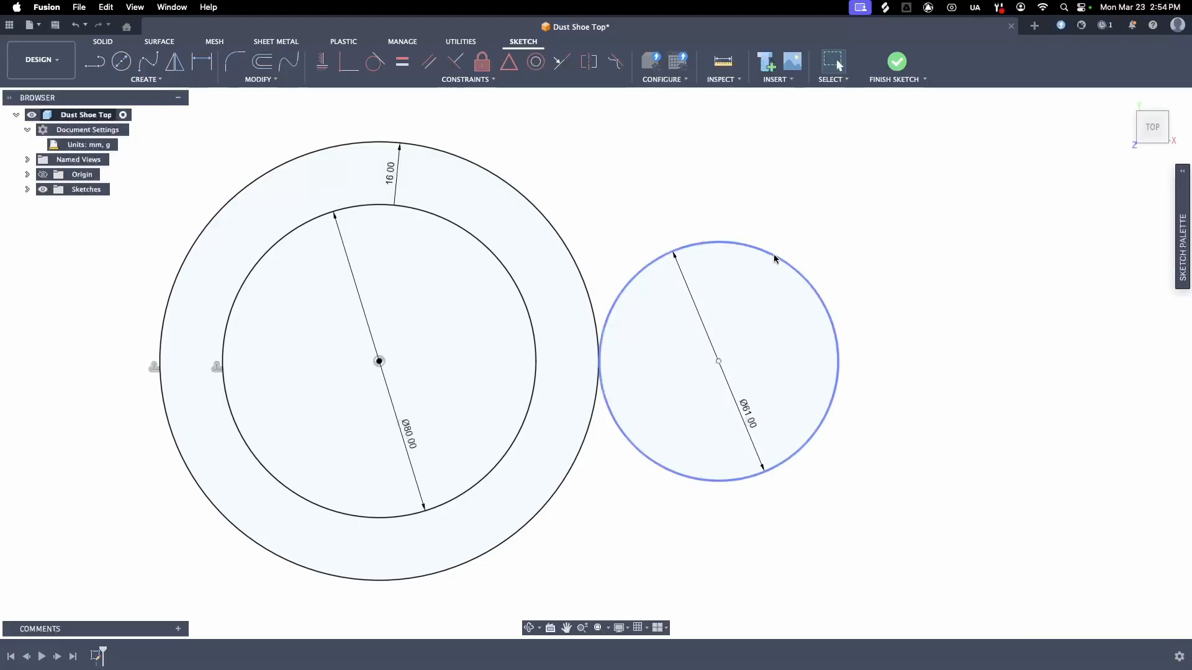
Step: Offset the 61 mm circle outward by 16 mm
left_click(687, 249)
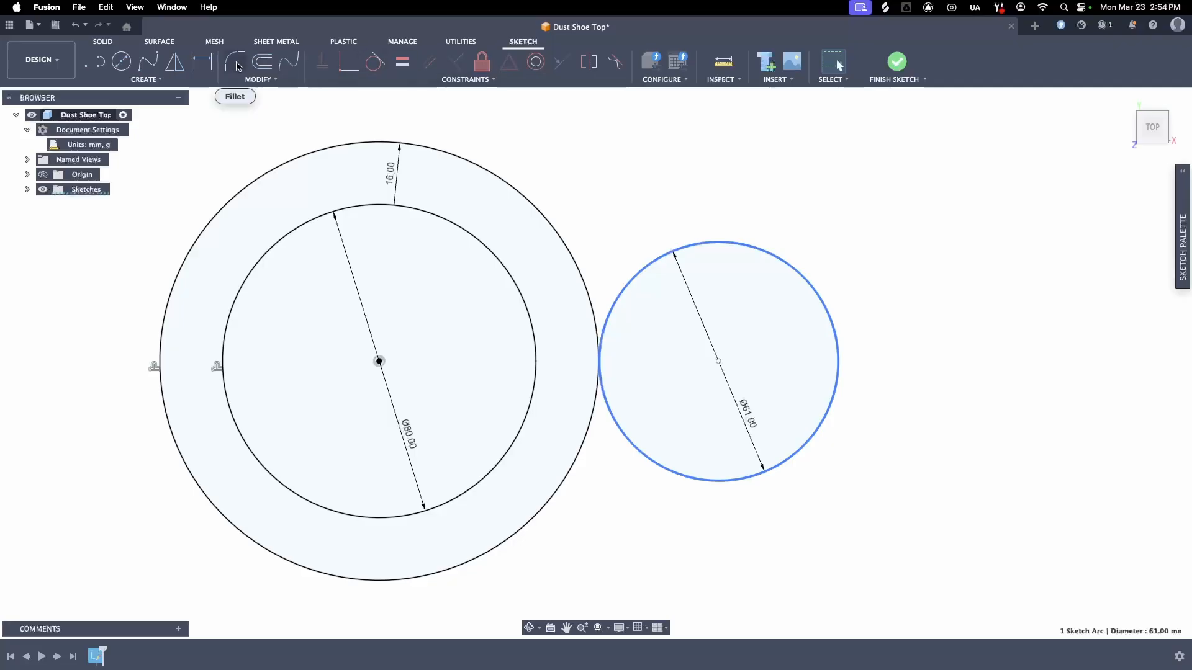
left_click(256, 77)
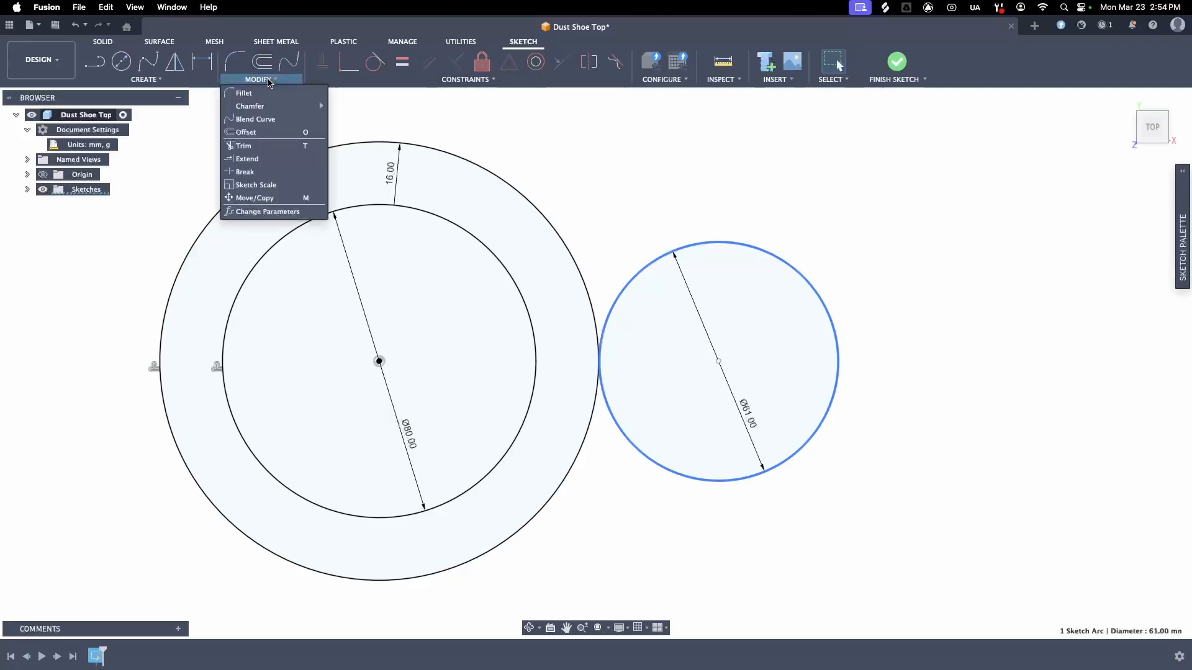
left_click(262, 130)
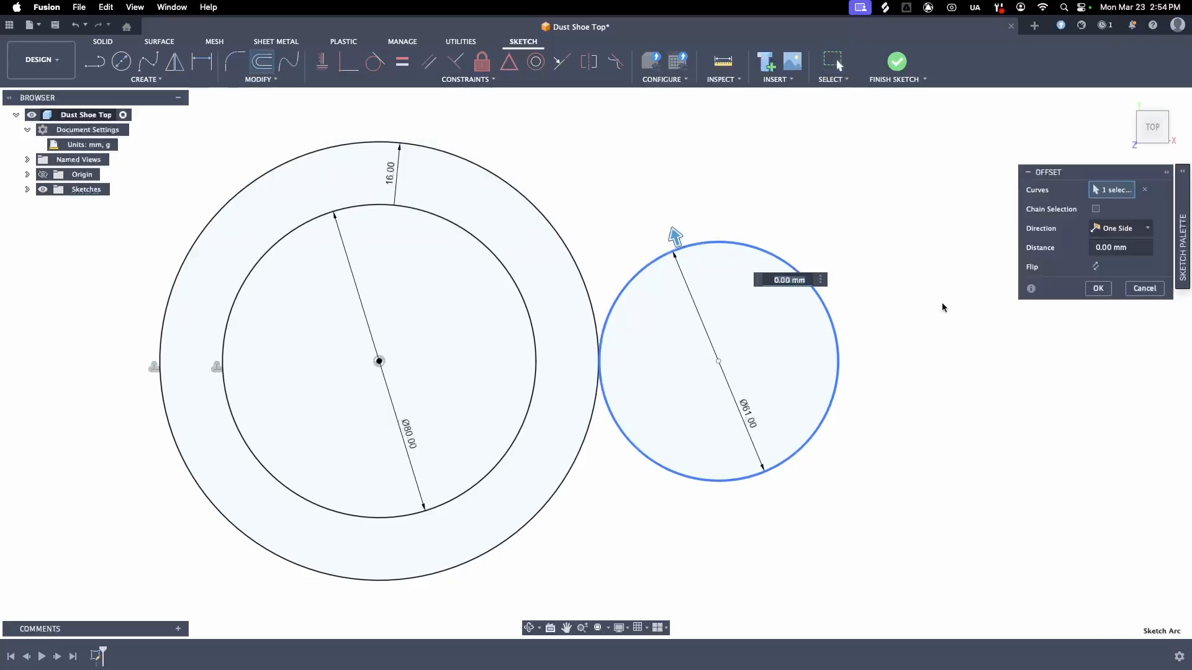
type("16")
key("Return")
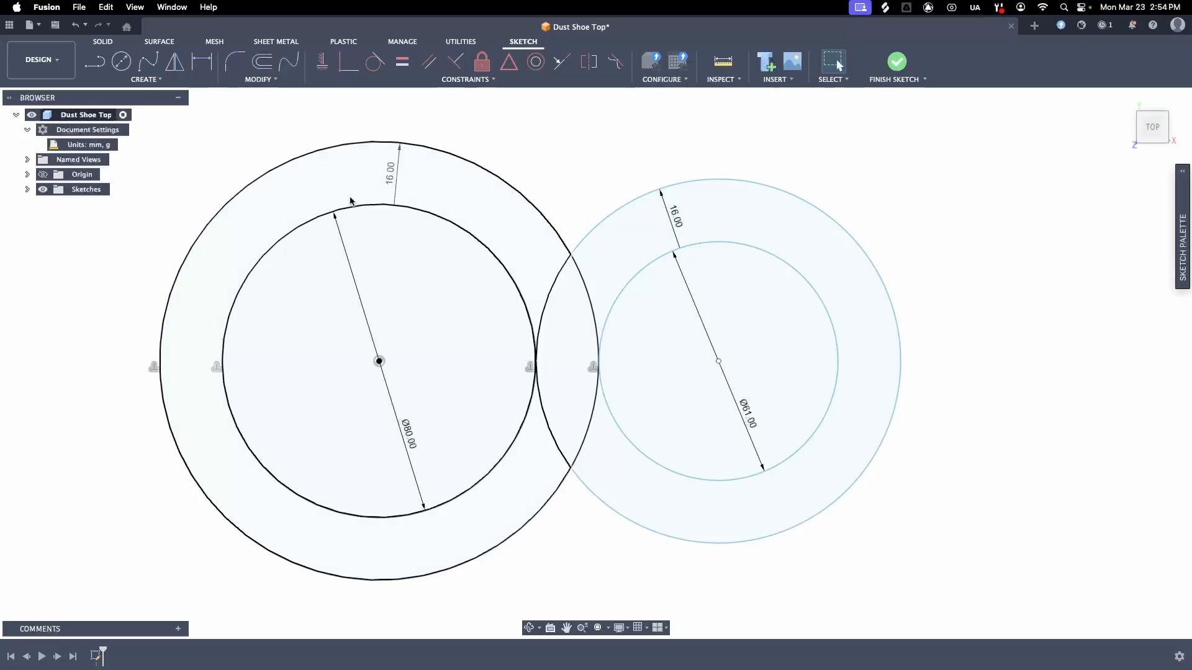
Step: Draw a line tangent to both outer offset circles along their upper side
left_click(97, 66)
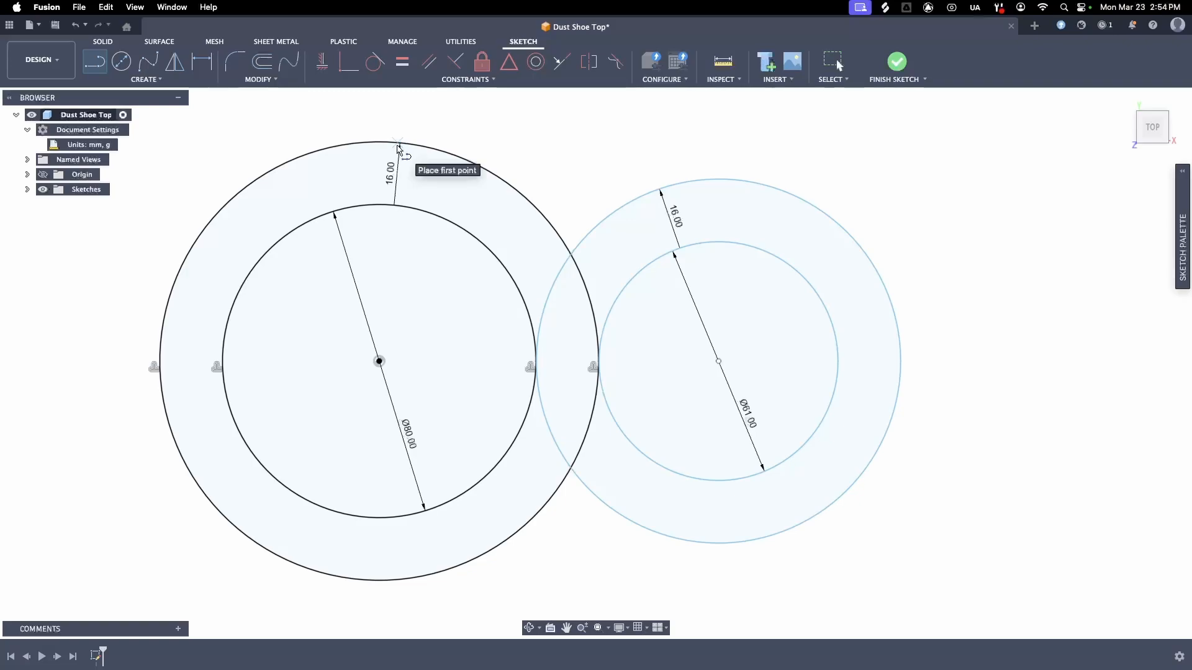
left_click(400, 142)
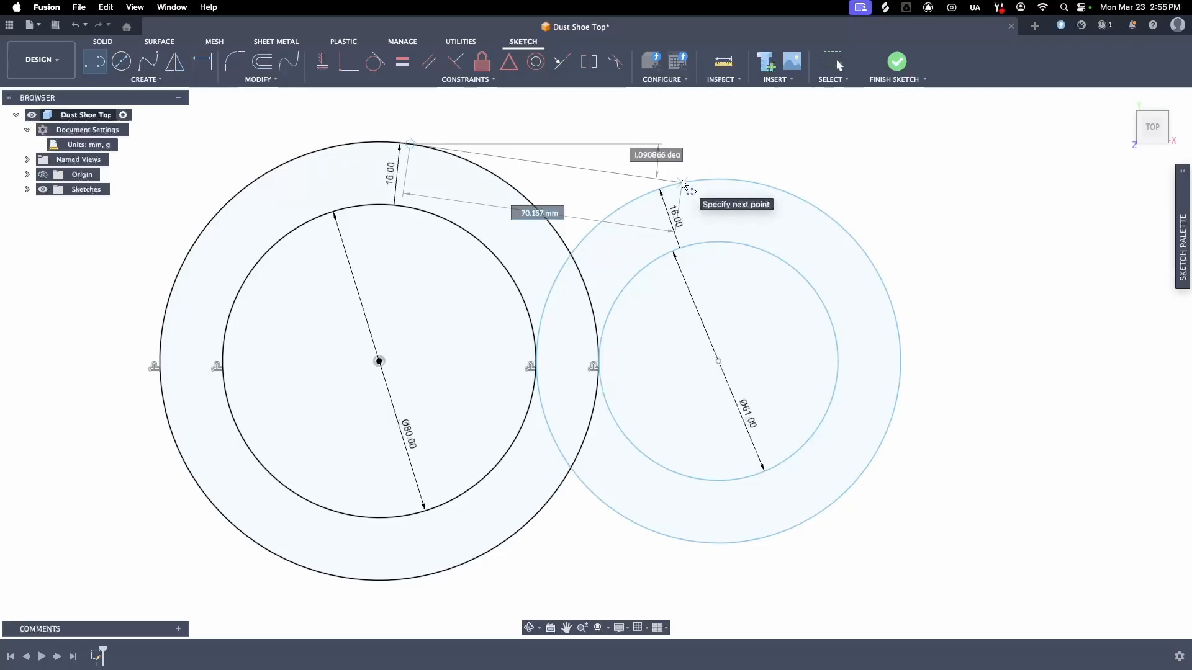
left_click(738, 181)
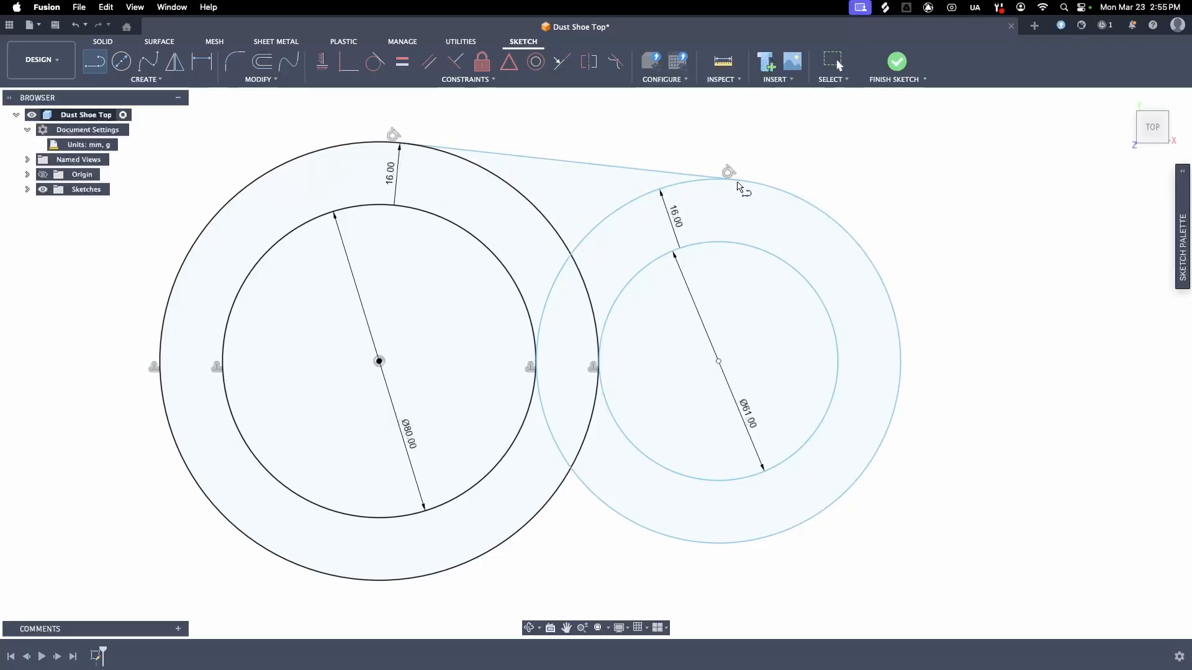
left_click(399, 145)
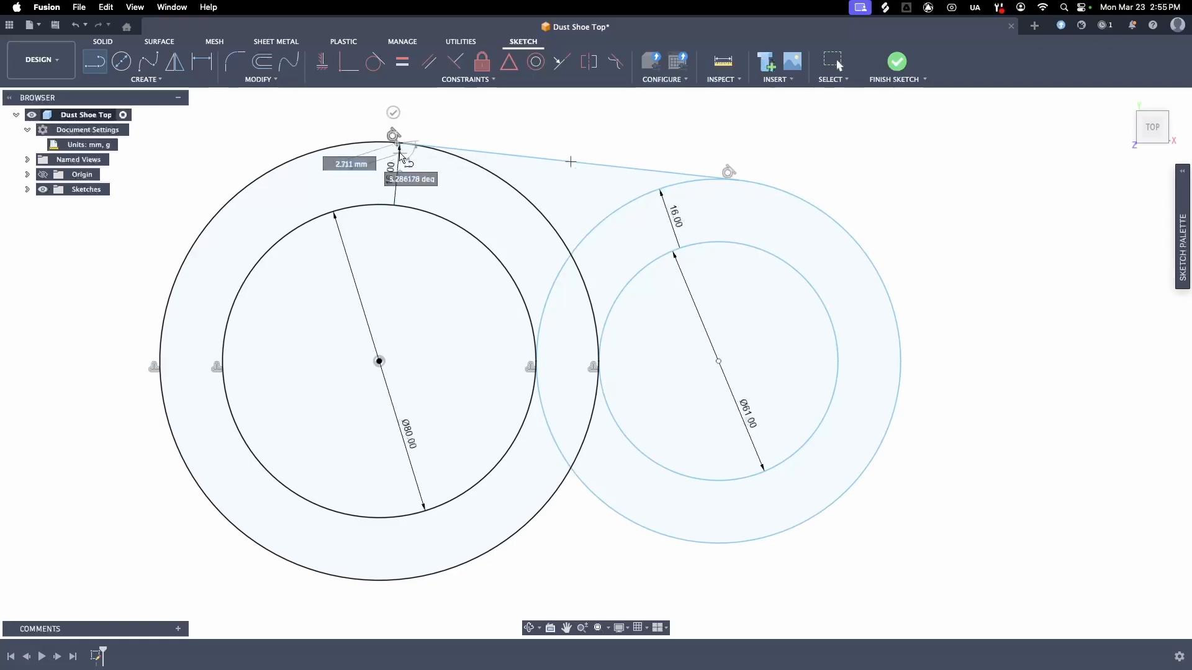
key("Escape")
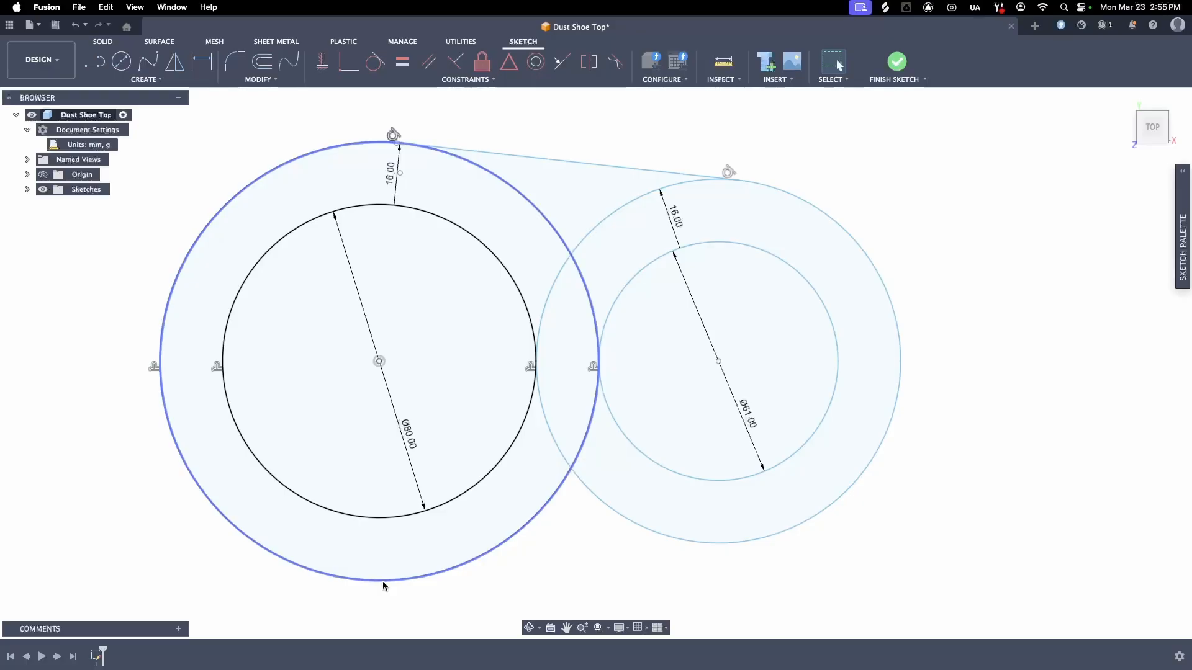
Step: Draw a matching line tangent to both outer offset circles along their lower side
key("l")
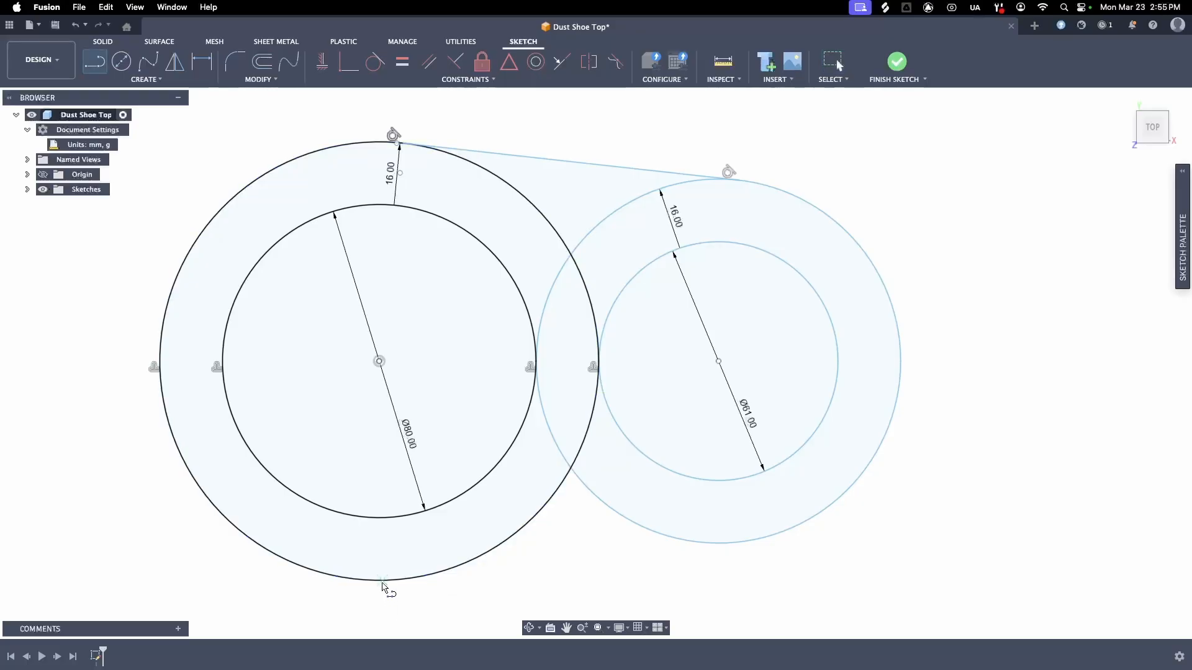
left_click(361, 579)
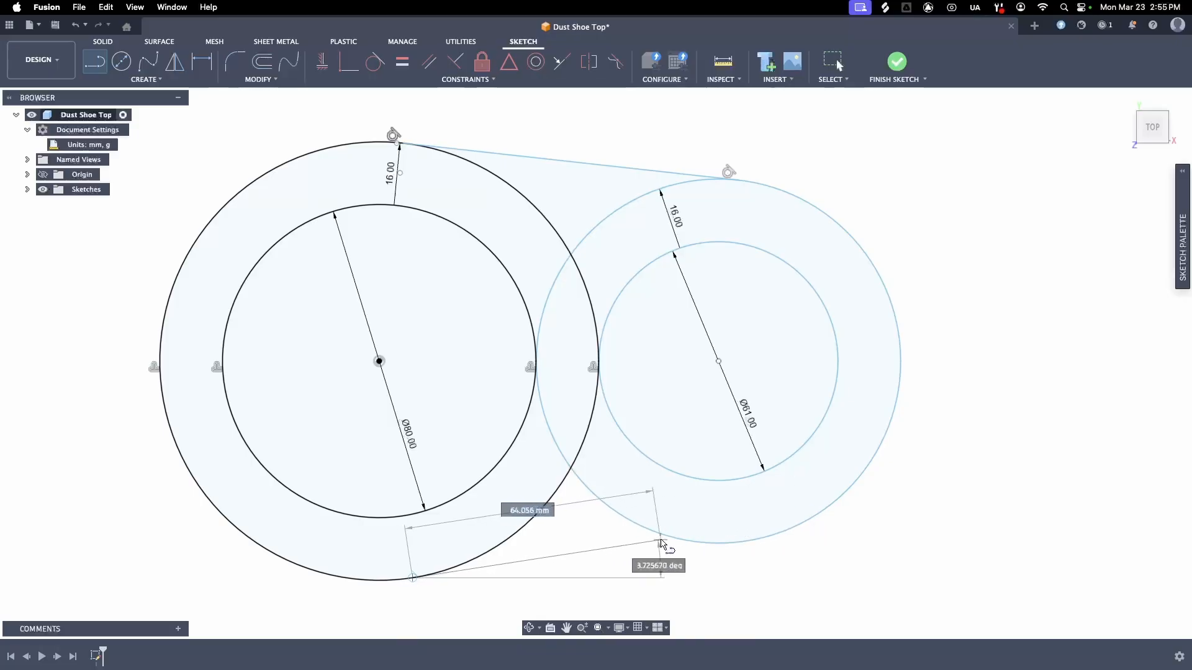
left_click(727, 545)
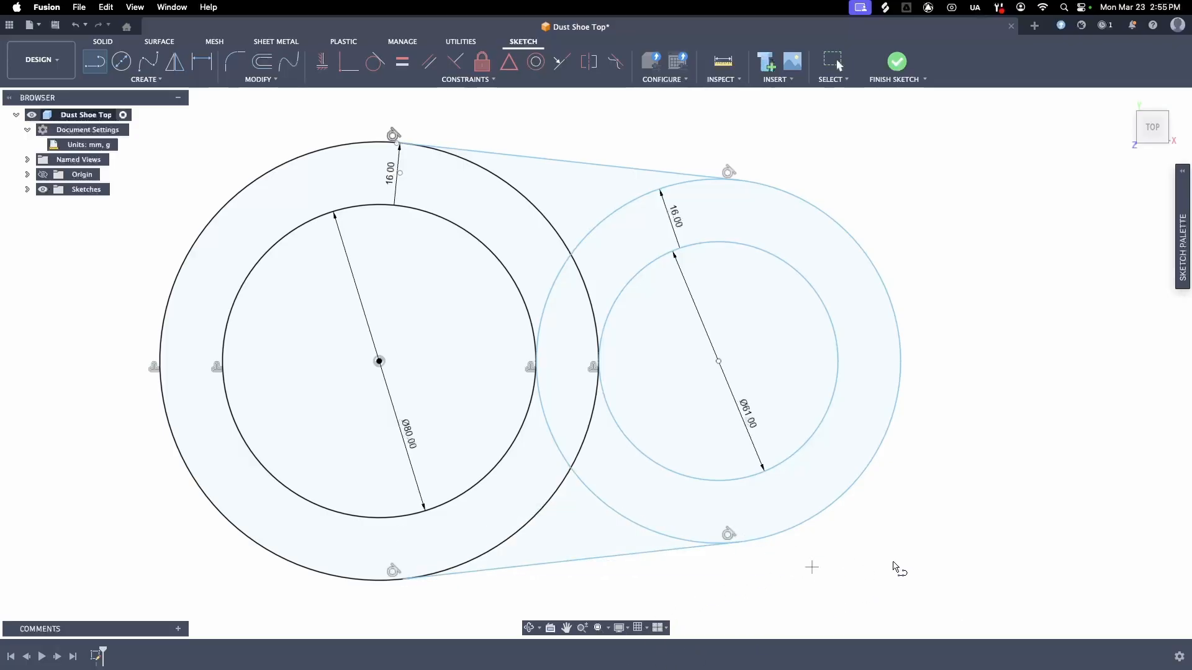
key("Escape")
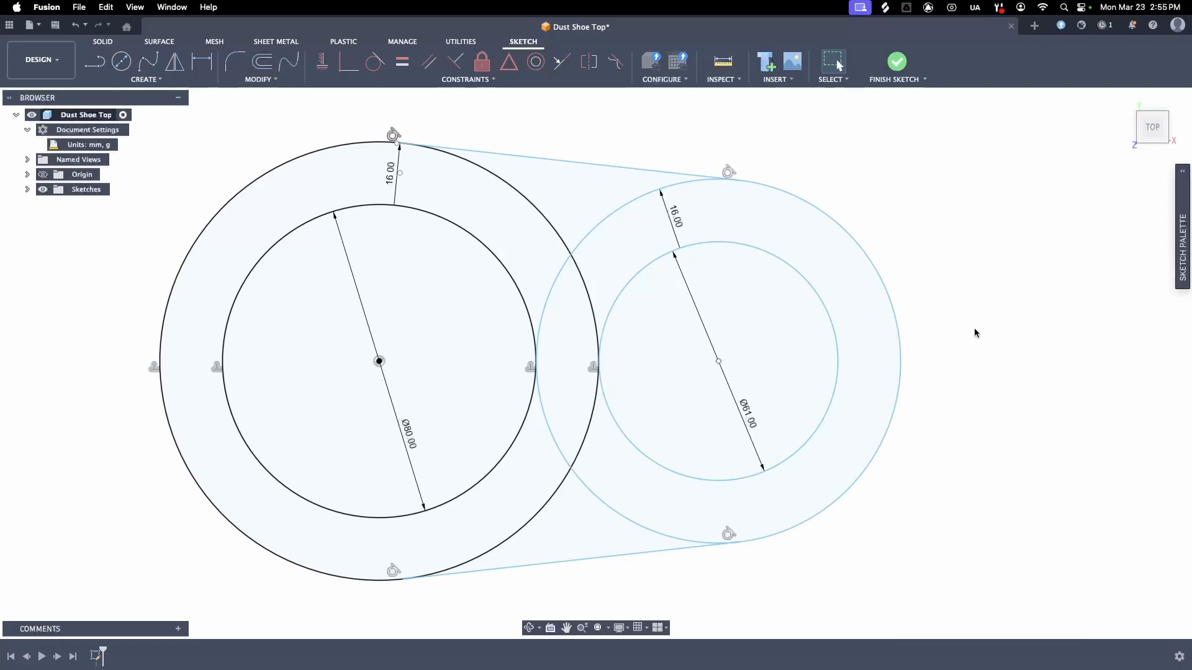
Step: Trim the smaller offset circle's upper arc between the larger offset circle and the upper tangent line
key("3")
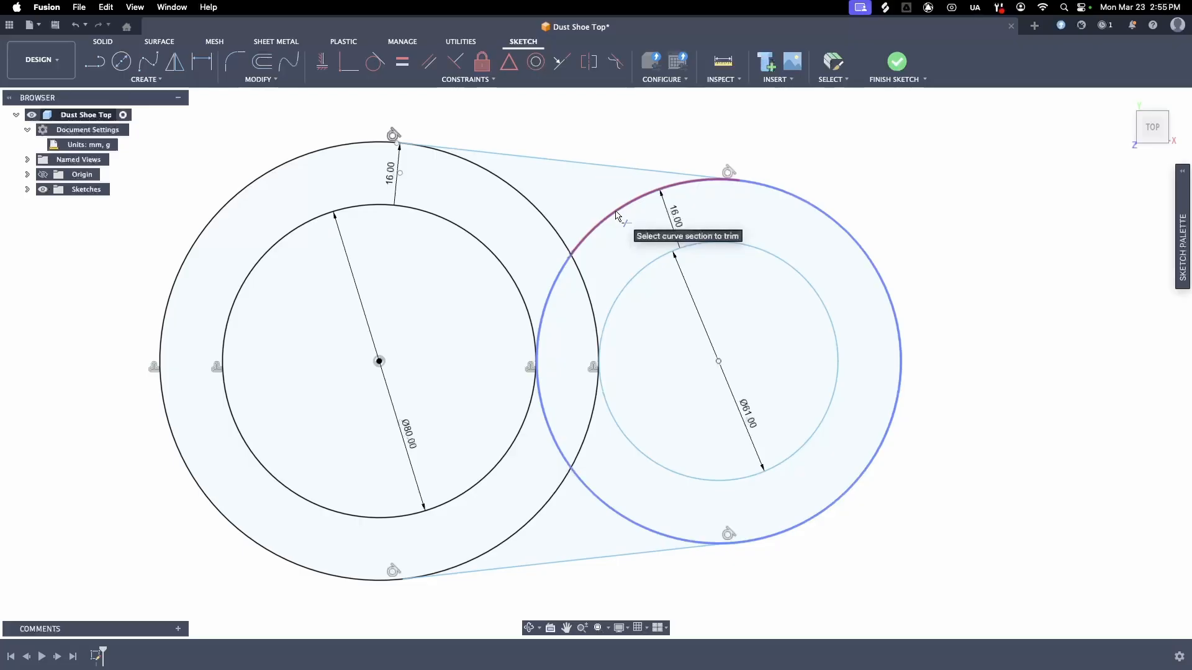
left_click(617, 216)
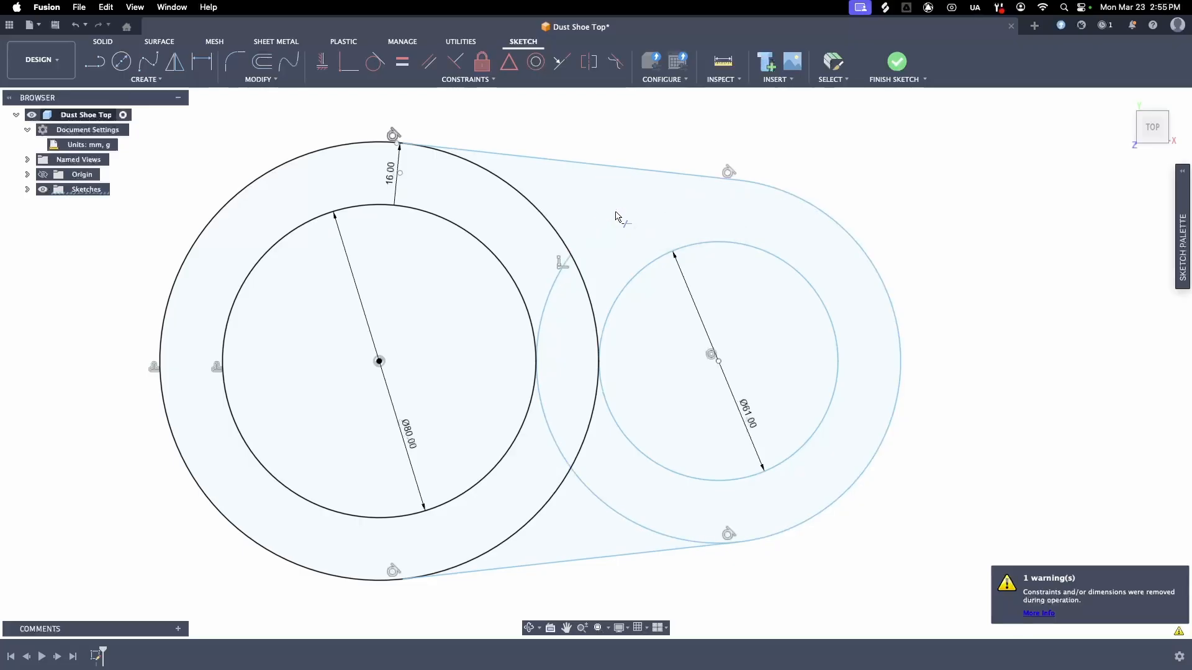
left_click(532, 206)
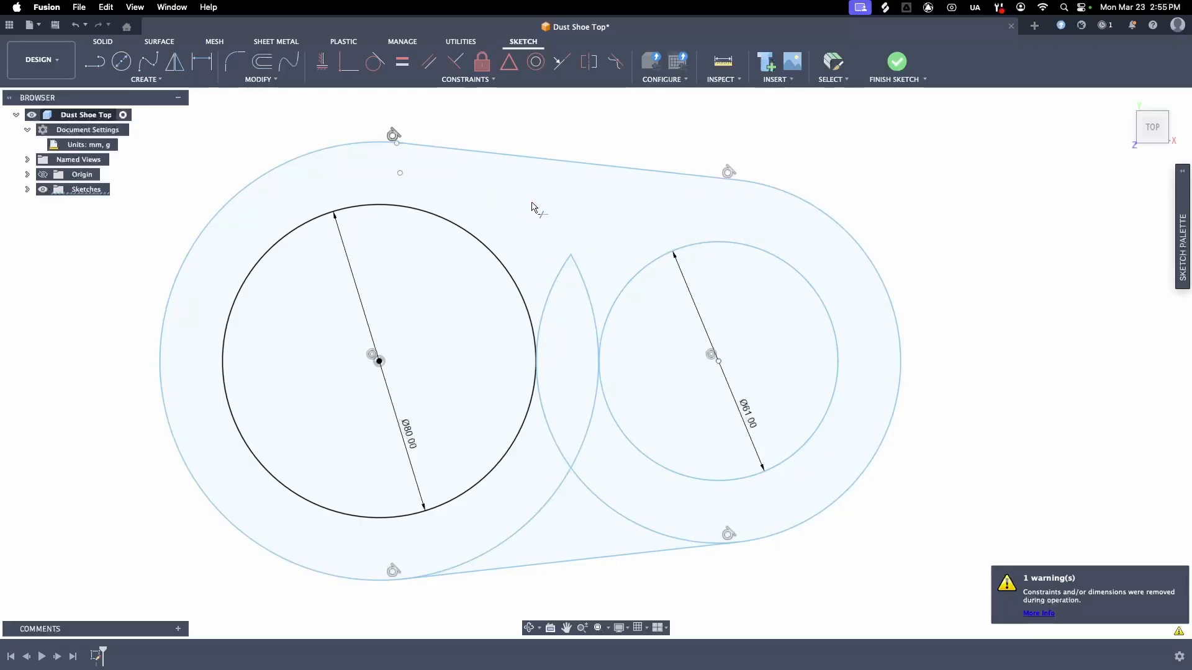
left_click(532, 520)
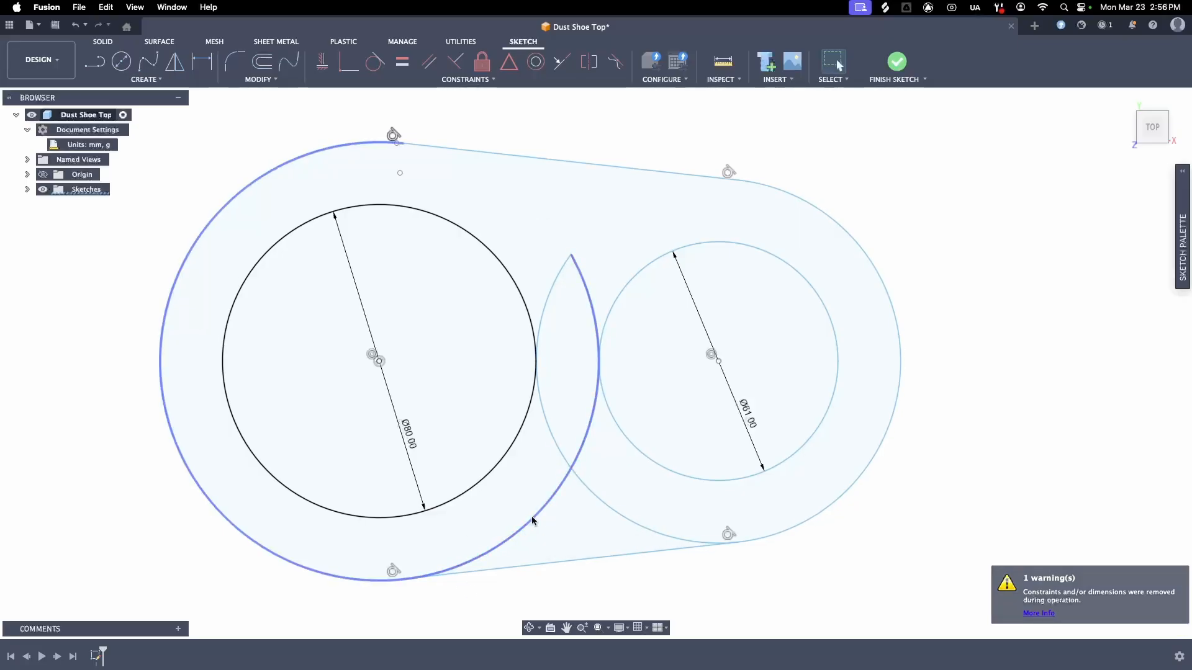
key("ctrl+z")
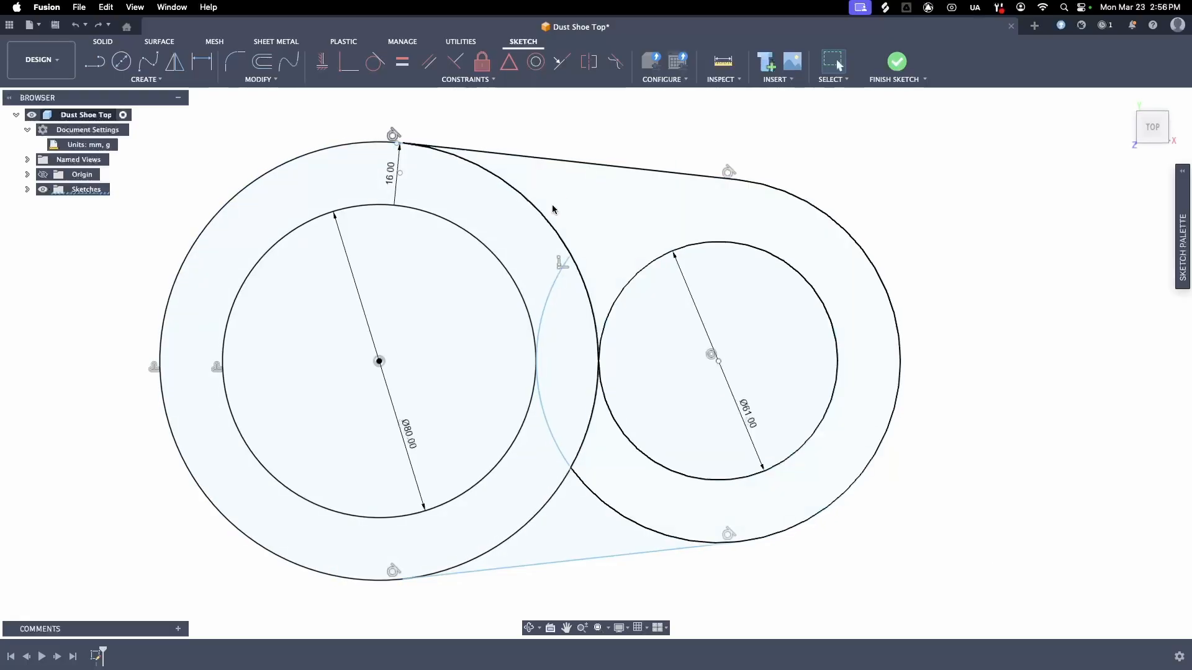
Step: Trim the remaining arcs of both offset circles between the tangent lines to leave one closed outer outline
left_click(548, 224)
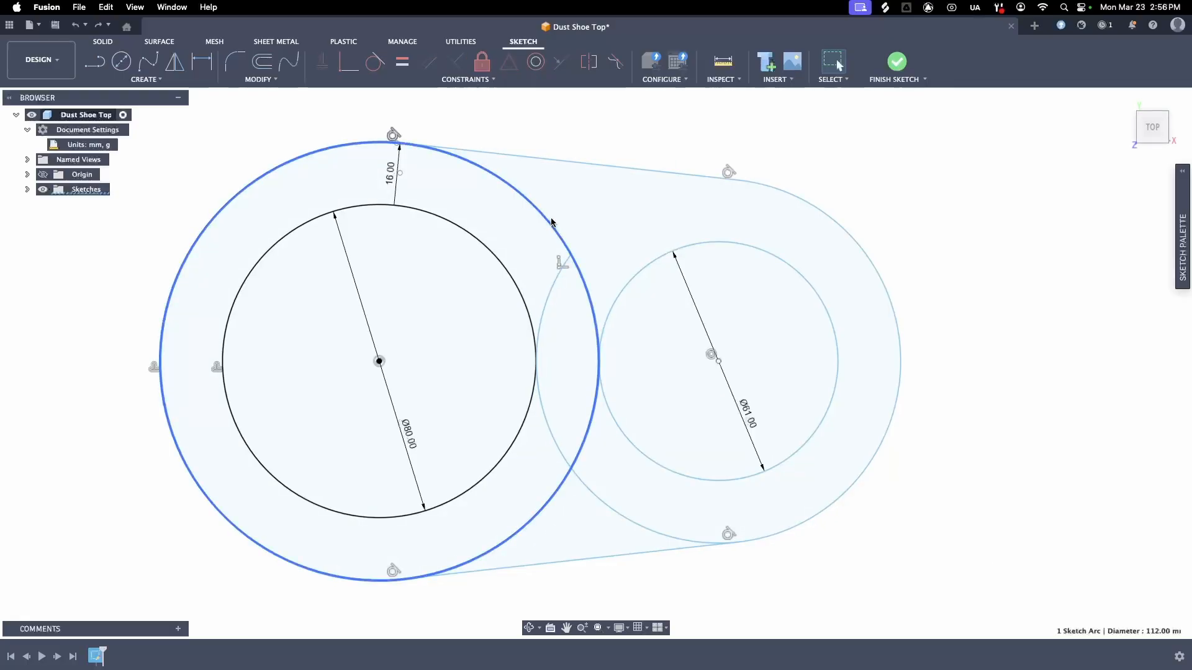
key("Delete")
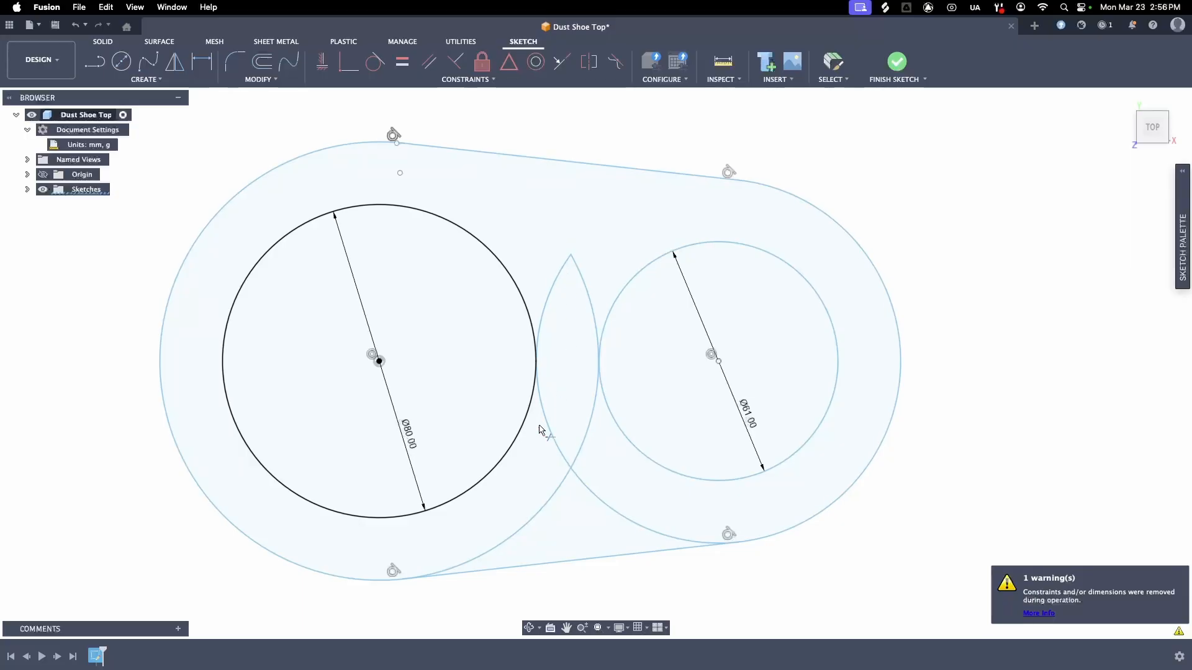
left_click(554, 510)
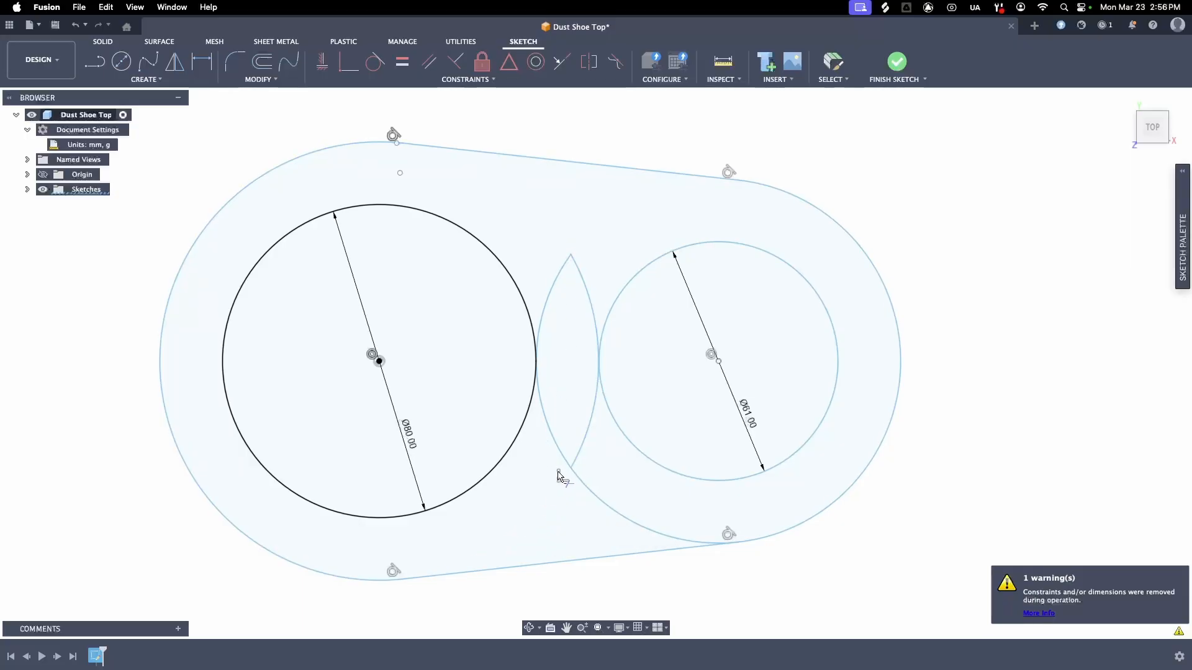
left_click(591, 502)
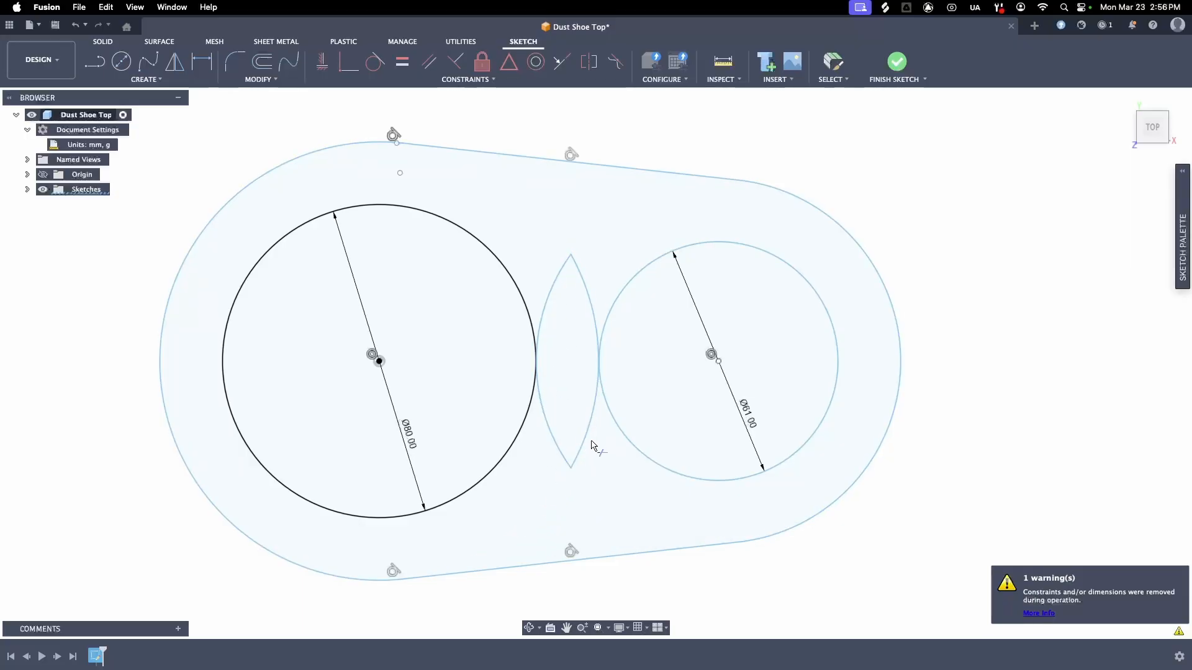
left_click(591, 442)
left_click(559, 447)
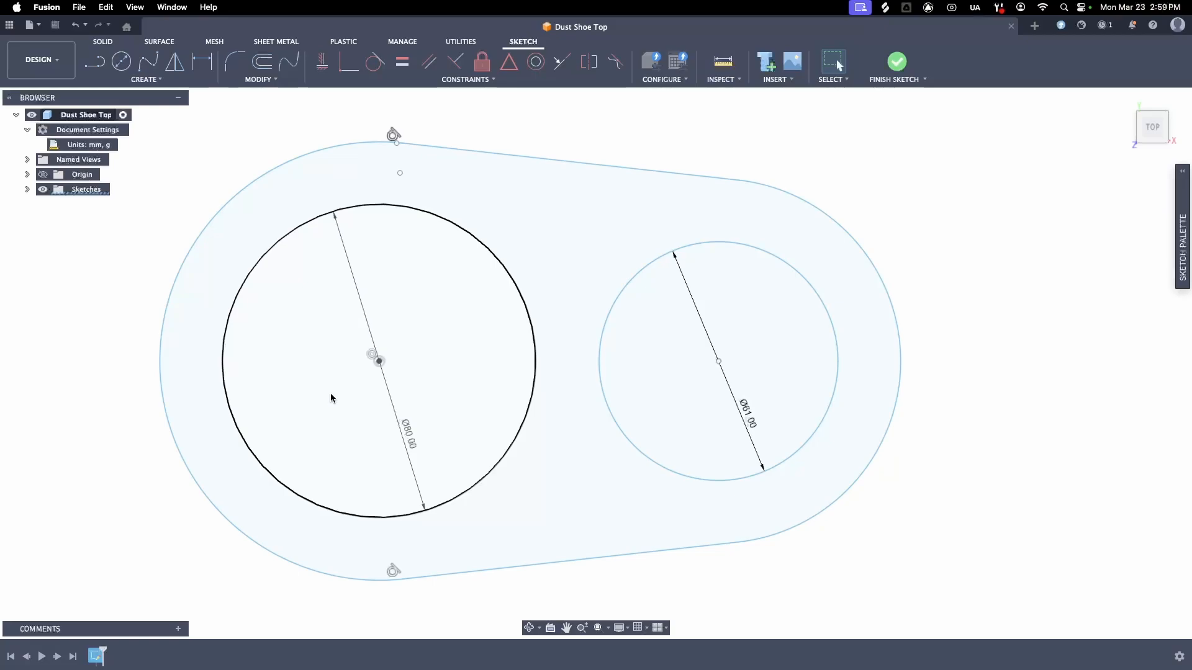
Step: Draw a horizontal line about 85 mm long from the origin leftward past the outer outline
key("l")
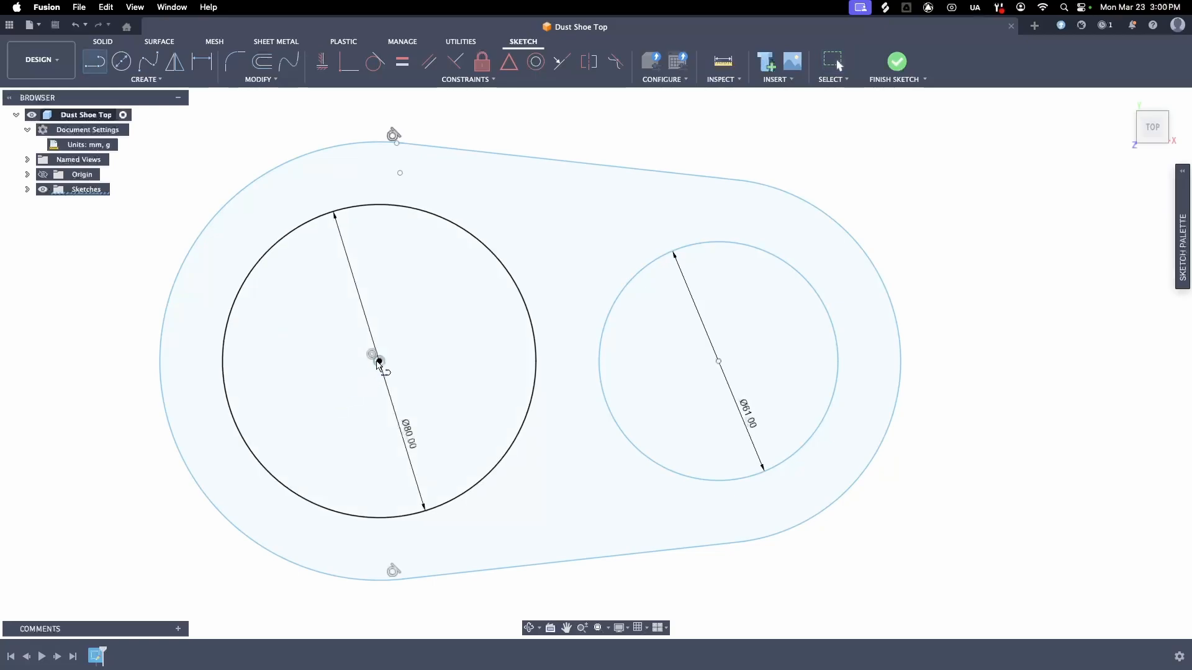
left_click(379, 362)
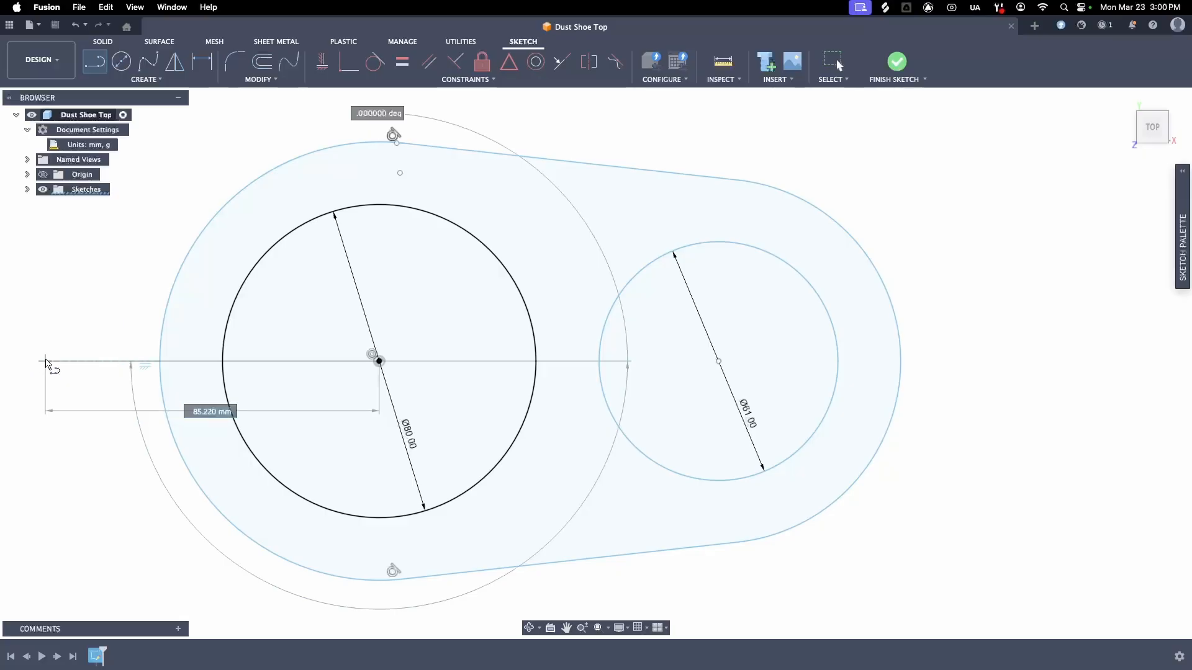
left_click(46, 361)
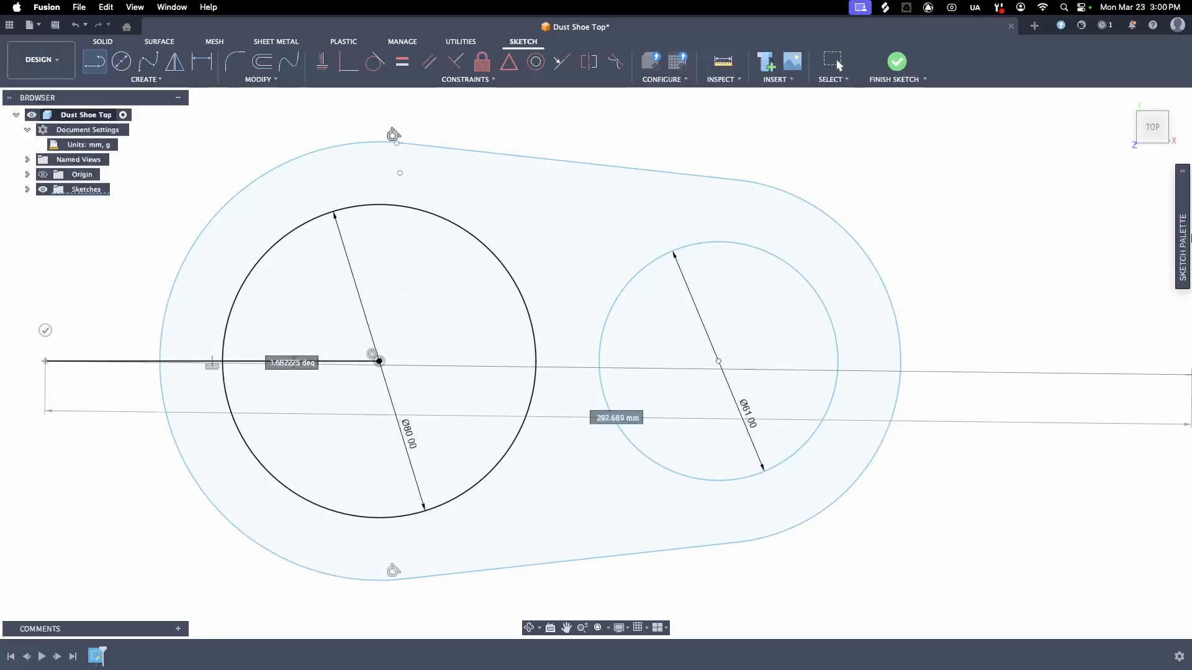
key("Escape")
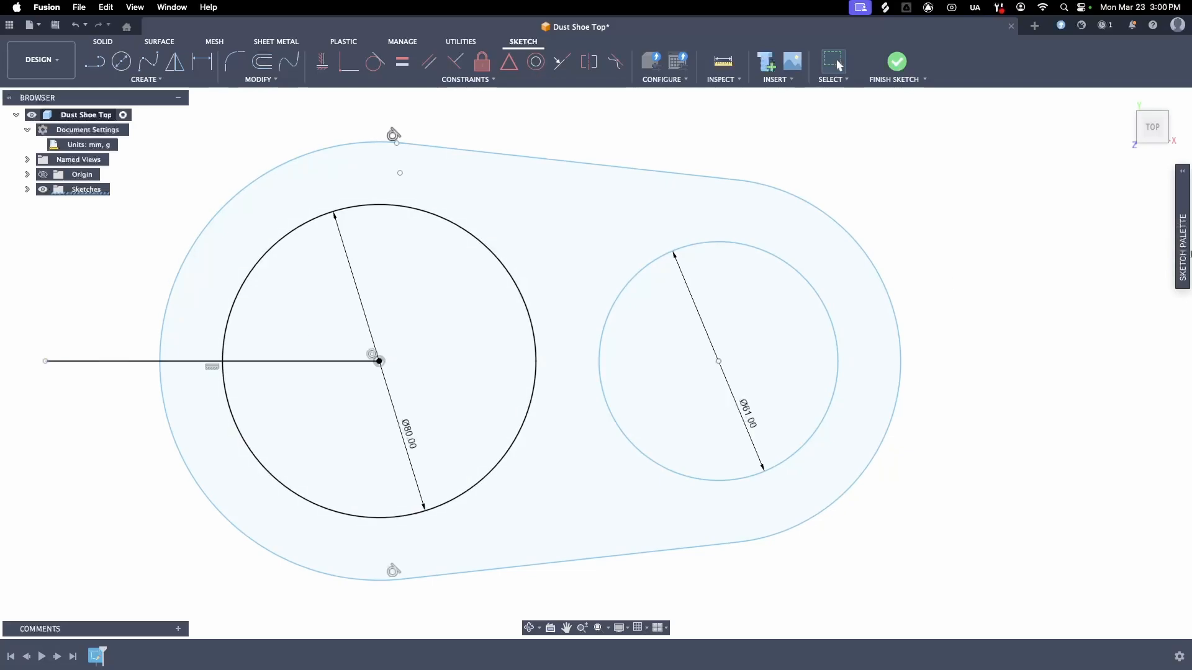
Step: Convert the horizontal line through the 80 mm circle to construction linetype
left_click(1181, 178)
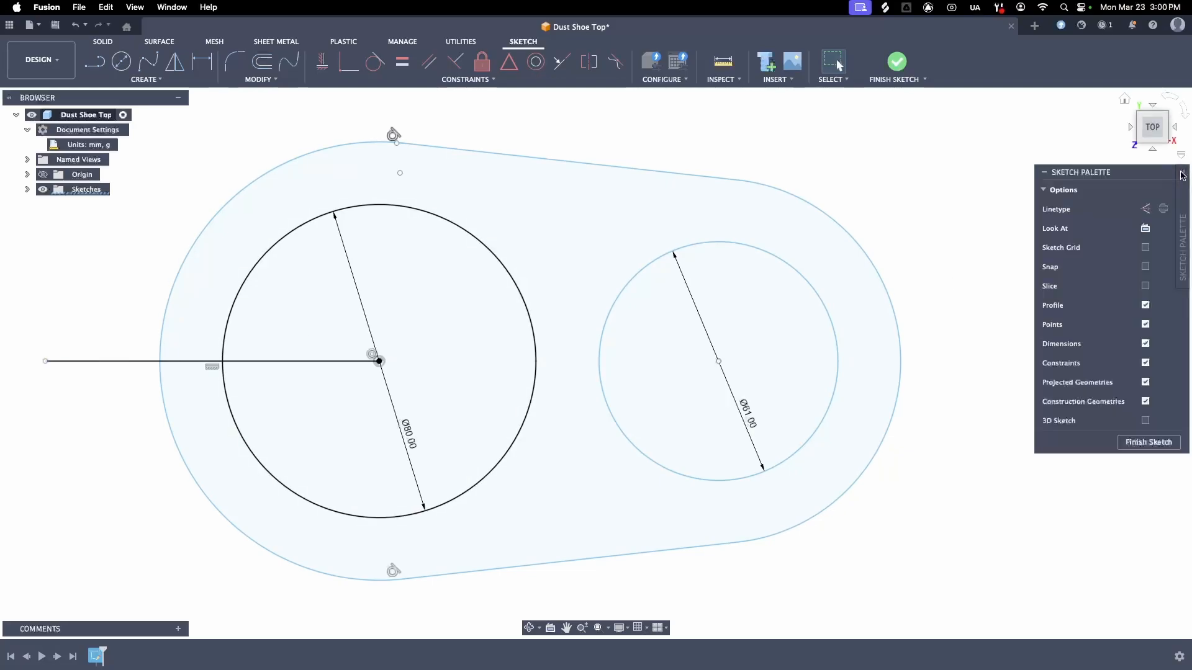
left_click(262, 361)
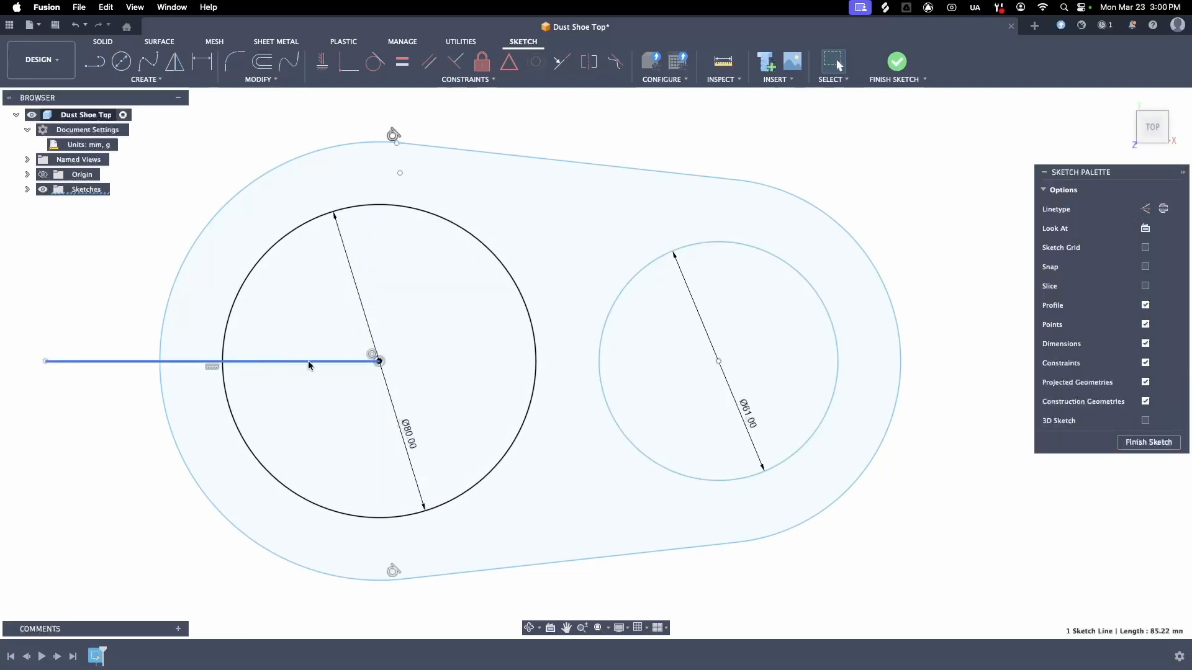
left_click(1161, 210)
left_click(1145, 209)
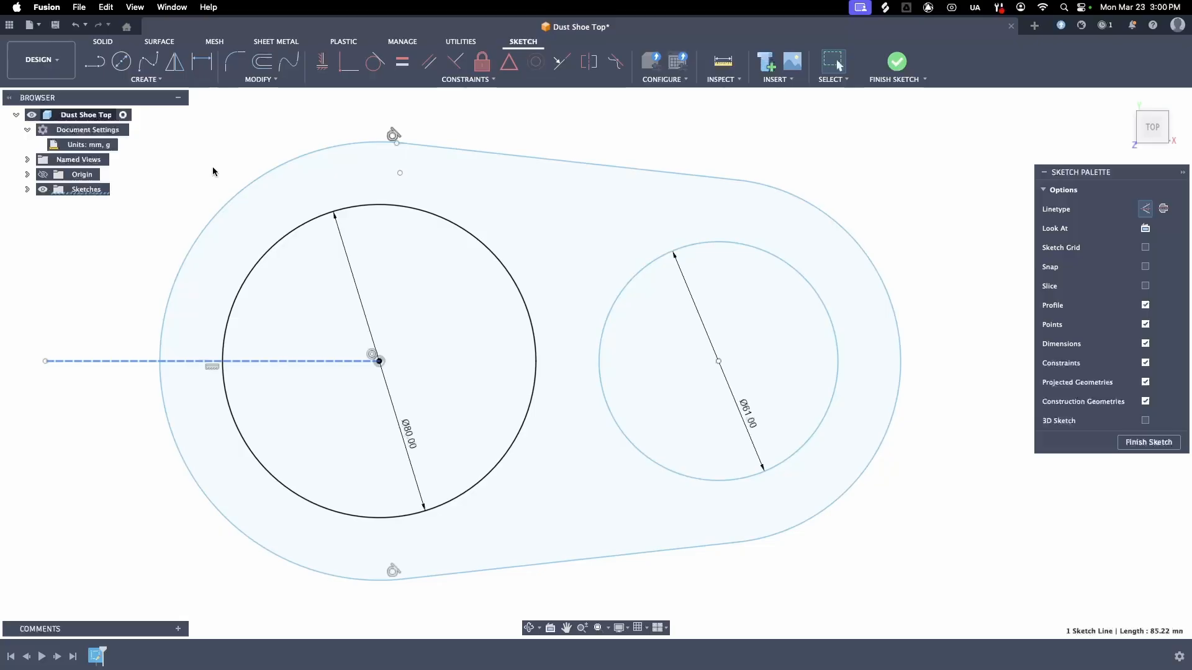
Step: Draw a vertical line about 52 mm long upward from the horizontal construction line, just outside the outline's left edge
left_click(94, 61)
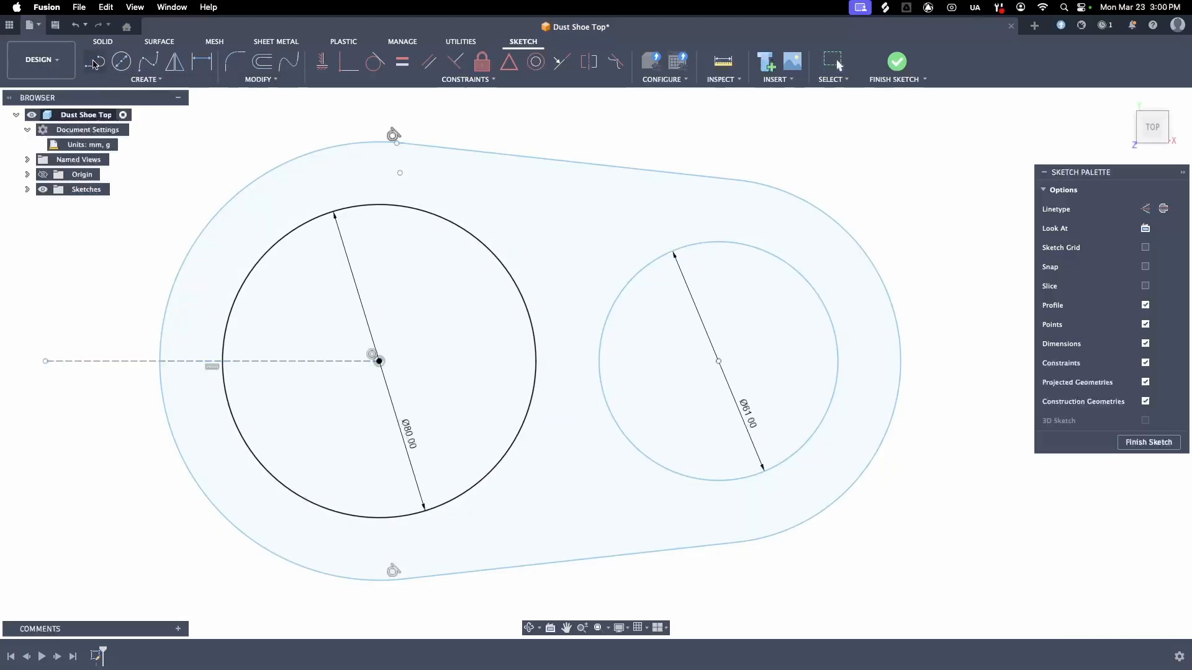
left_click(188, 361)
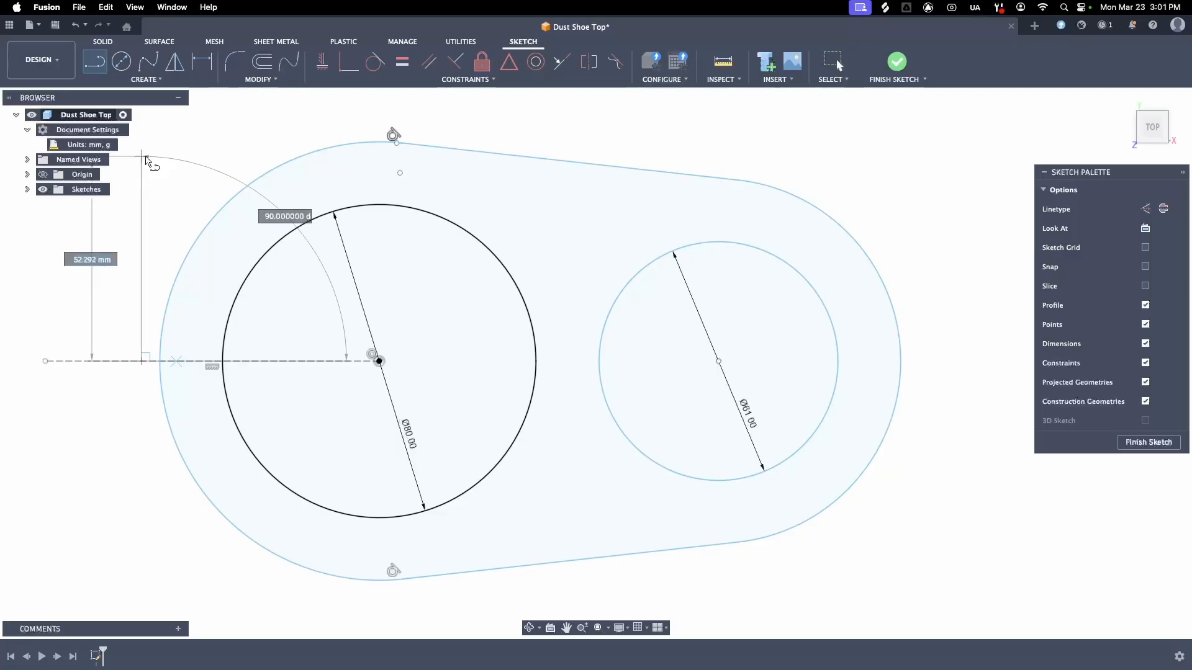
left_click(146, 160)
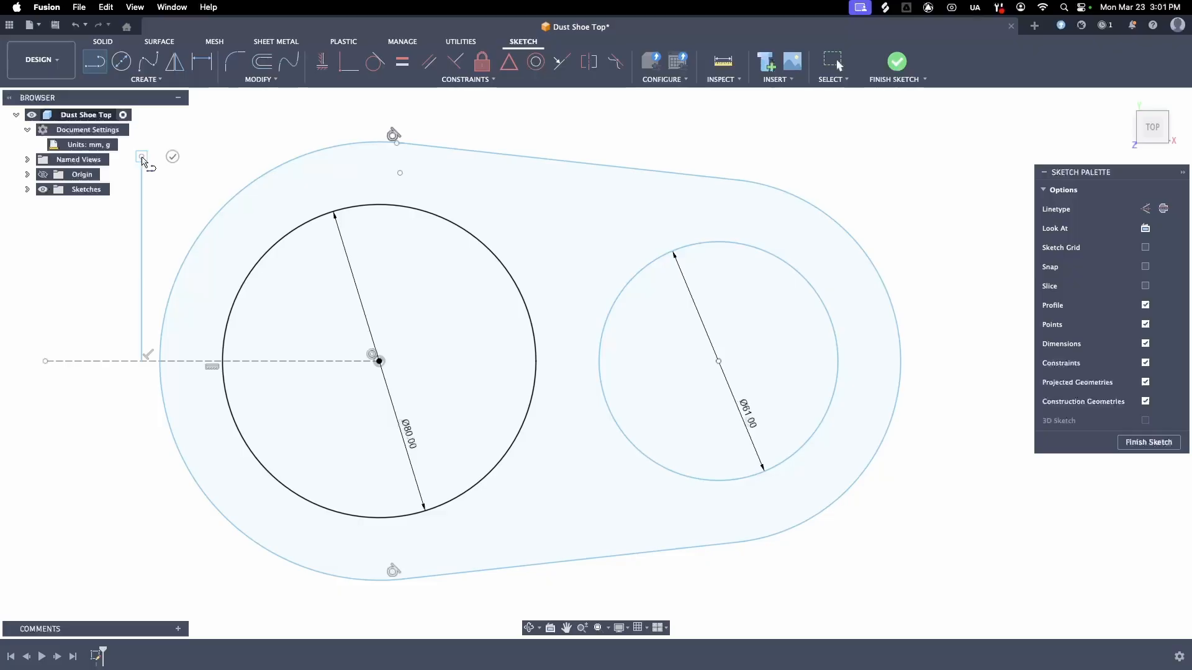
key("Escape")
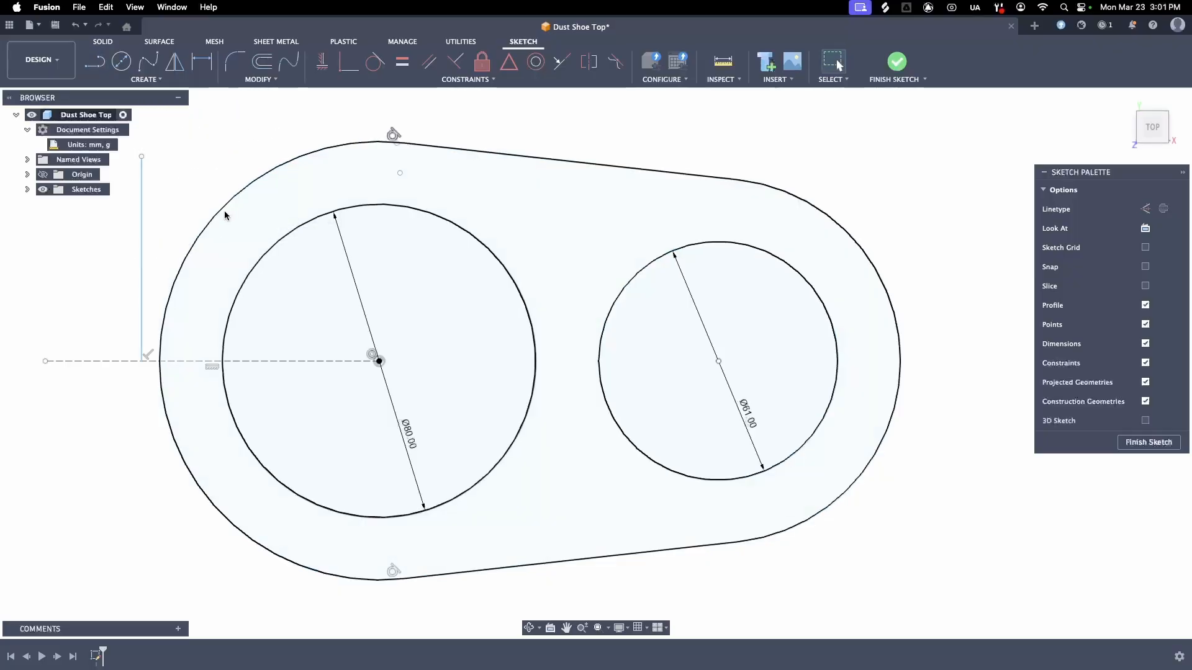
Step: Dimension the vertical line's horizontal distance from the origin at 52 mm
key("d")
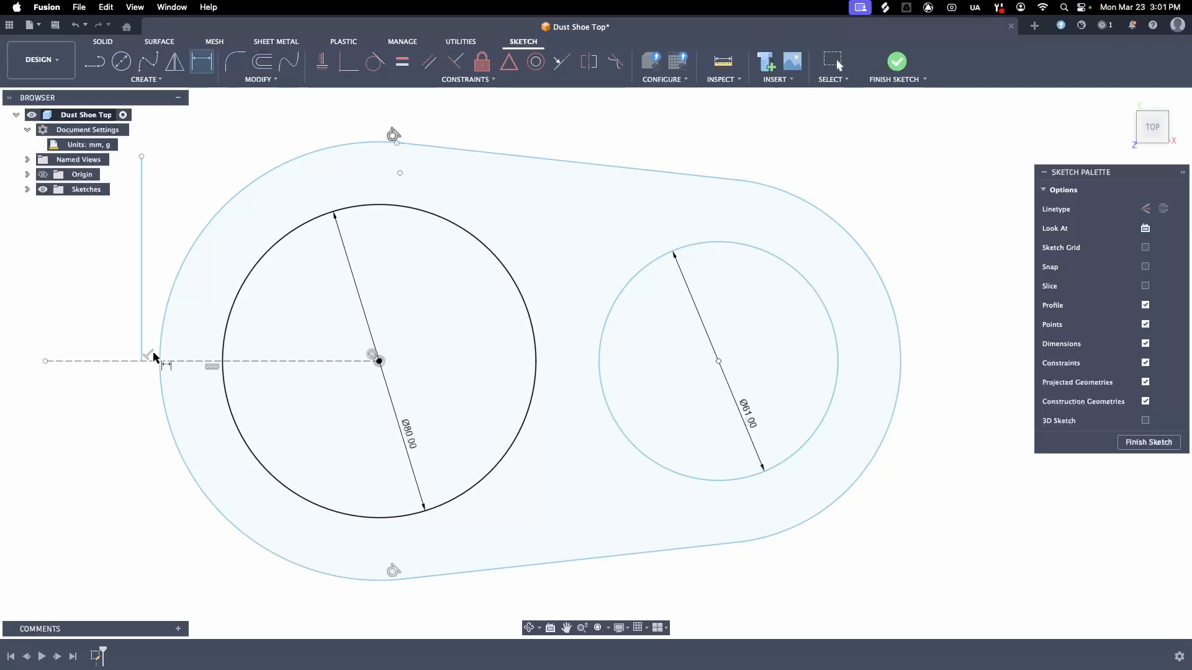
left_click(379, 361)
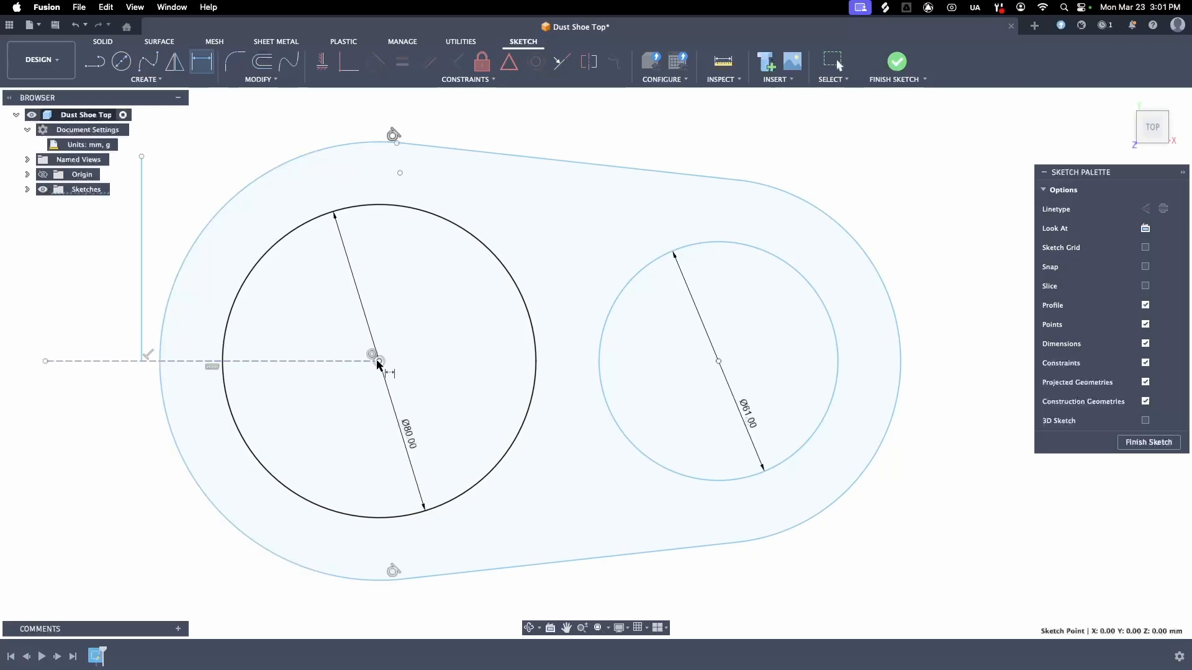
left_click(142, 317)
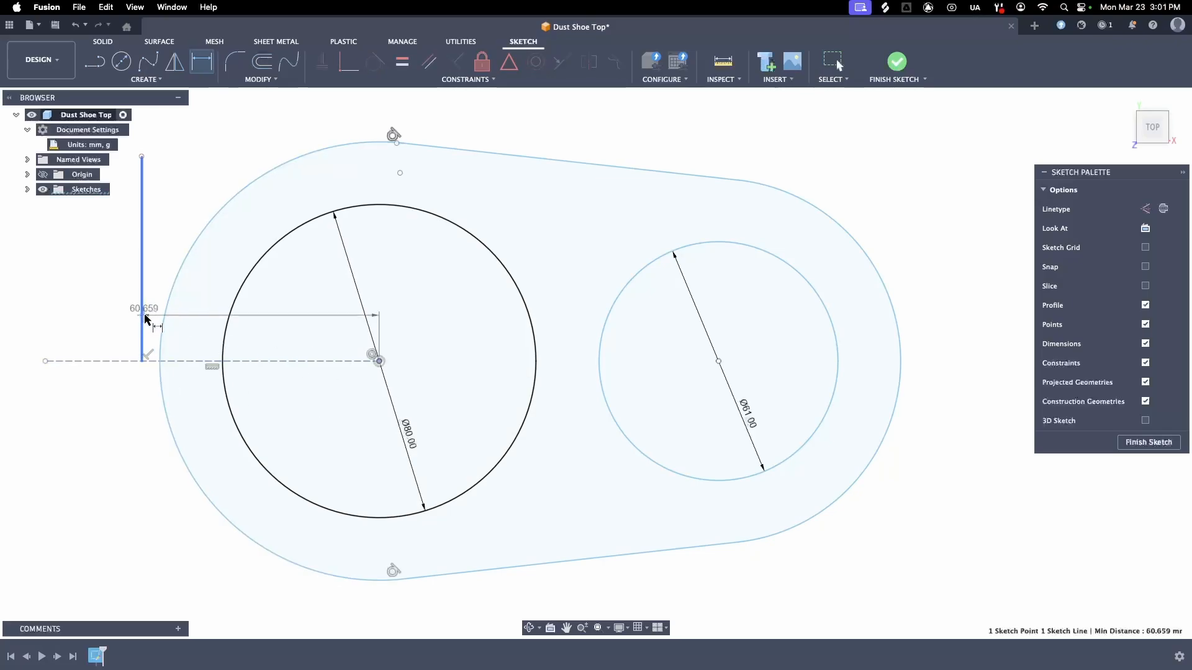
left_click(248, 409)
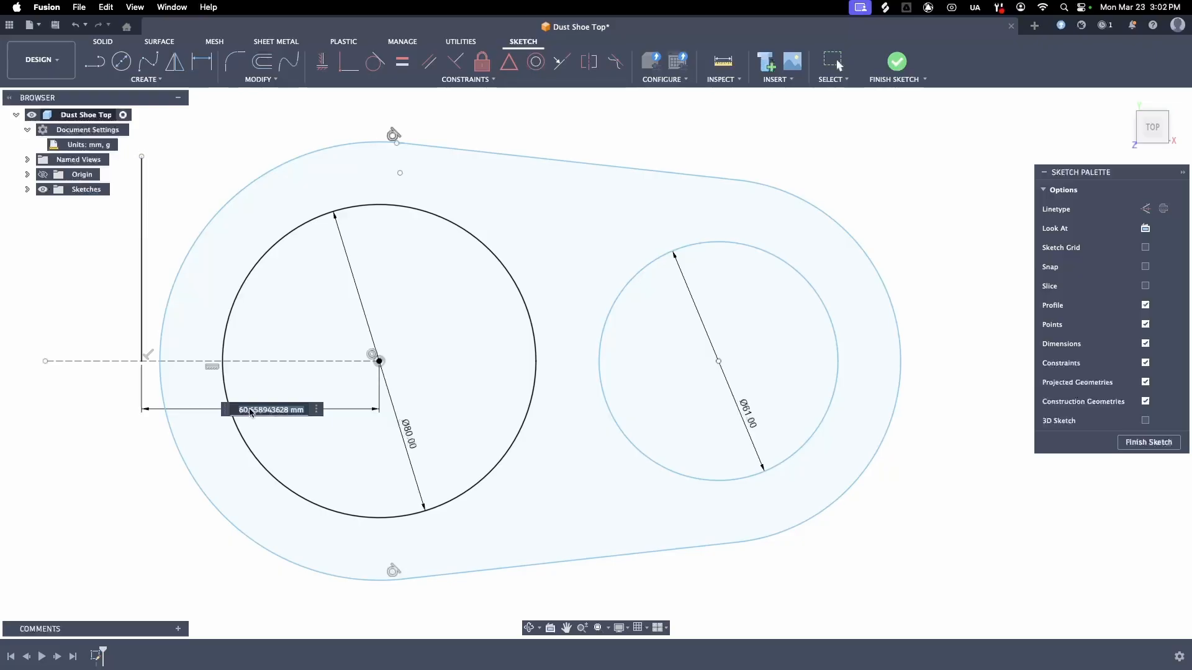
type("52")
key("Return")
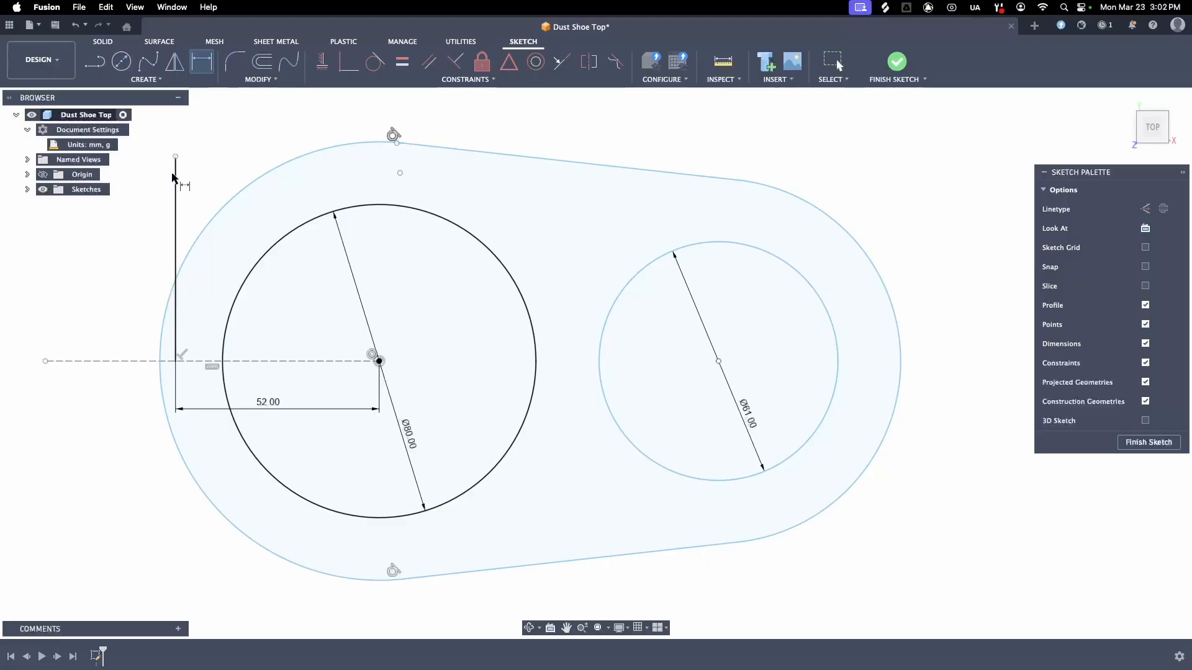
key("Escape")
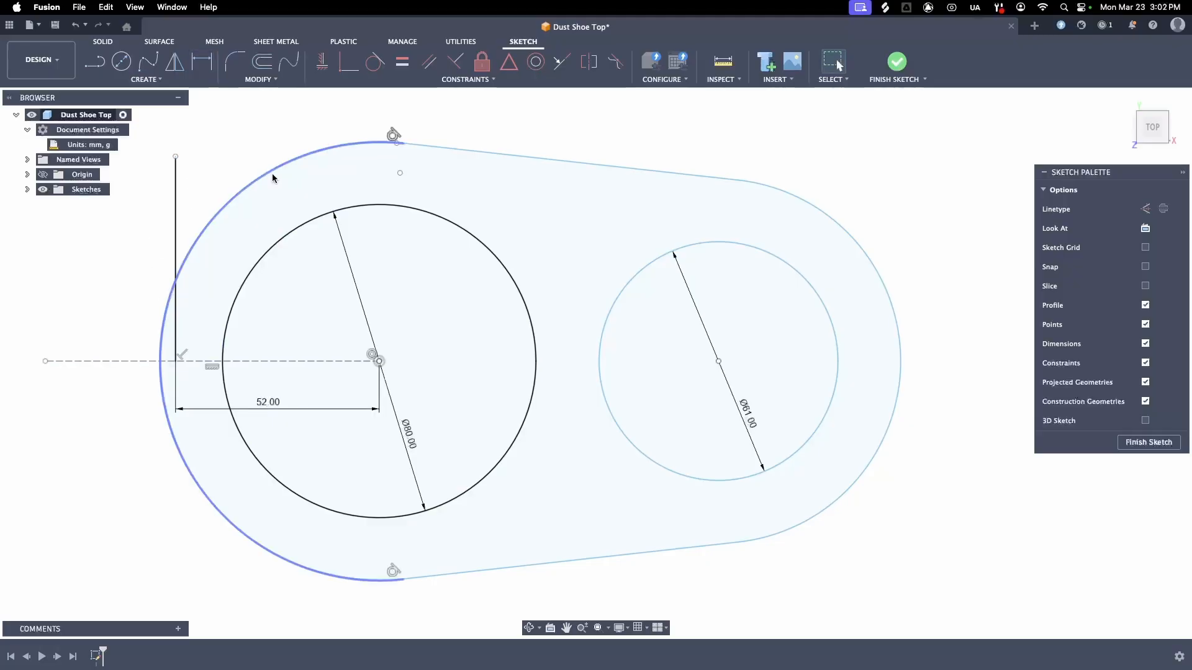
Step: Draw a line about 81 mm long downward from the 52 mm vertical line, ending below the outline's left arc
key("l")
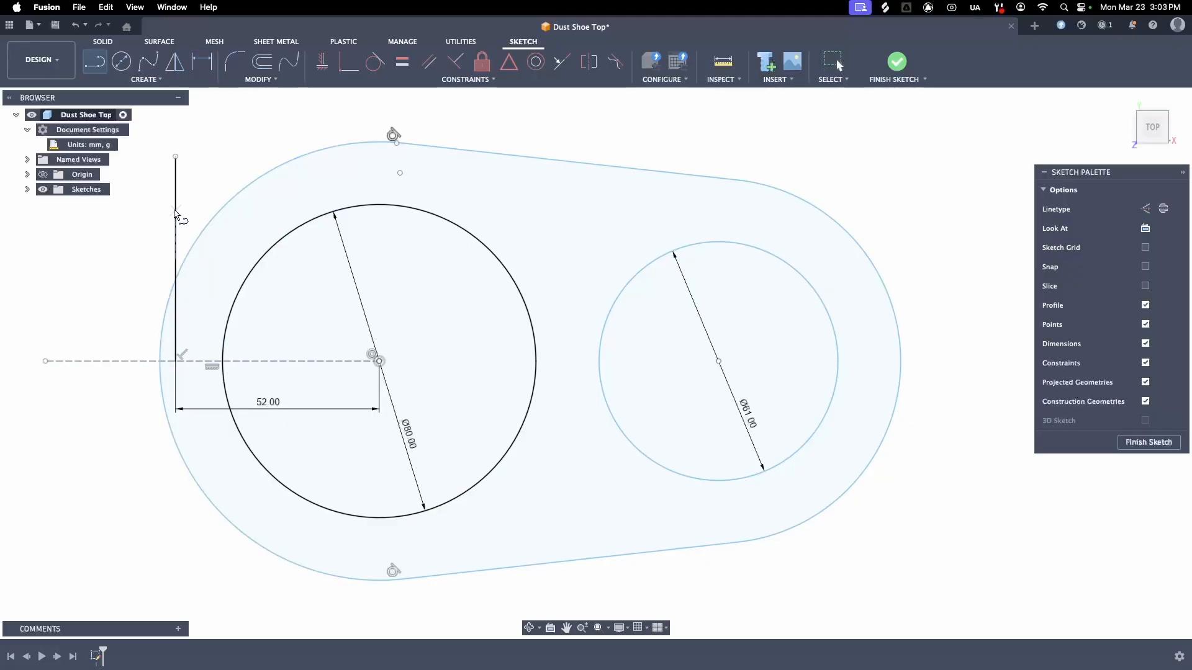
left_click(175, 519)
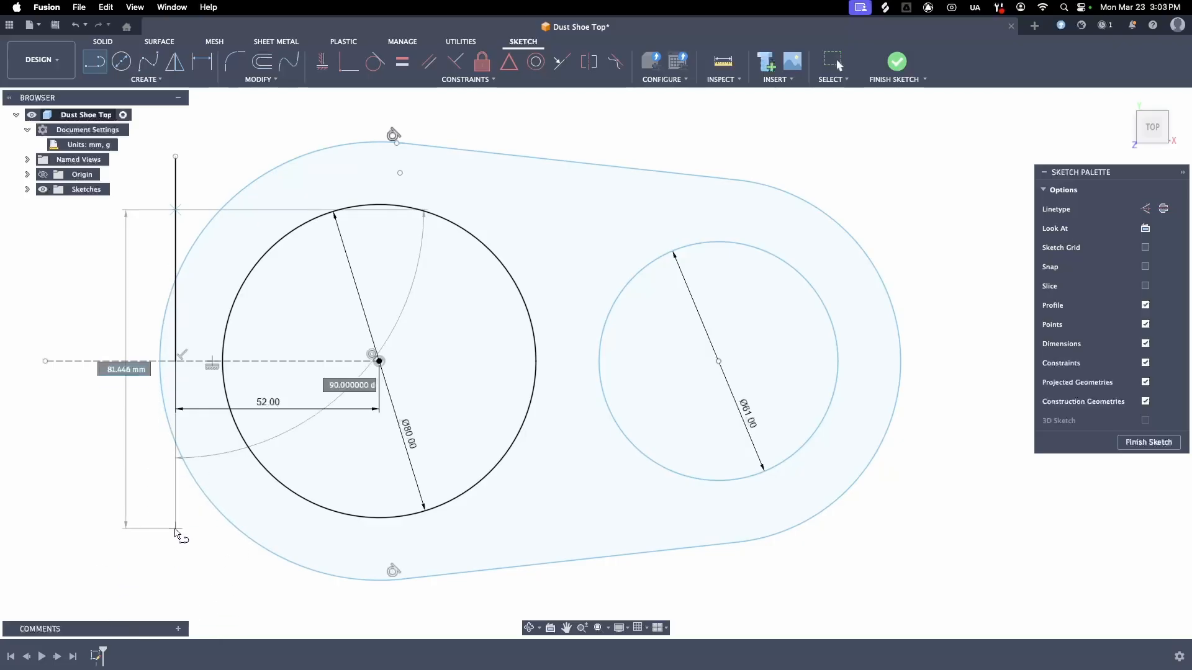
left_click(175, 530)
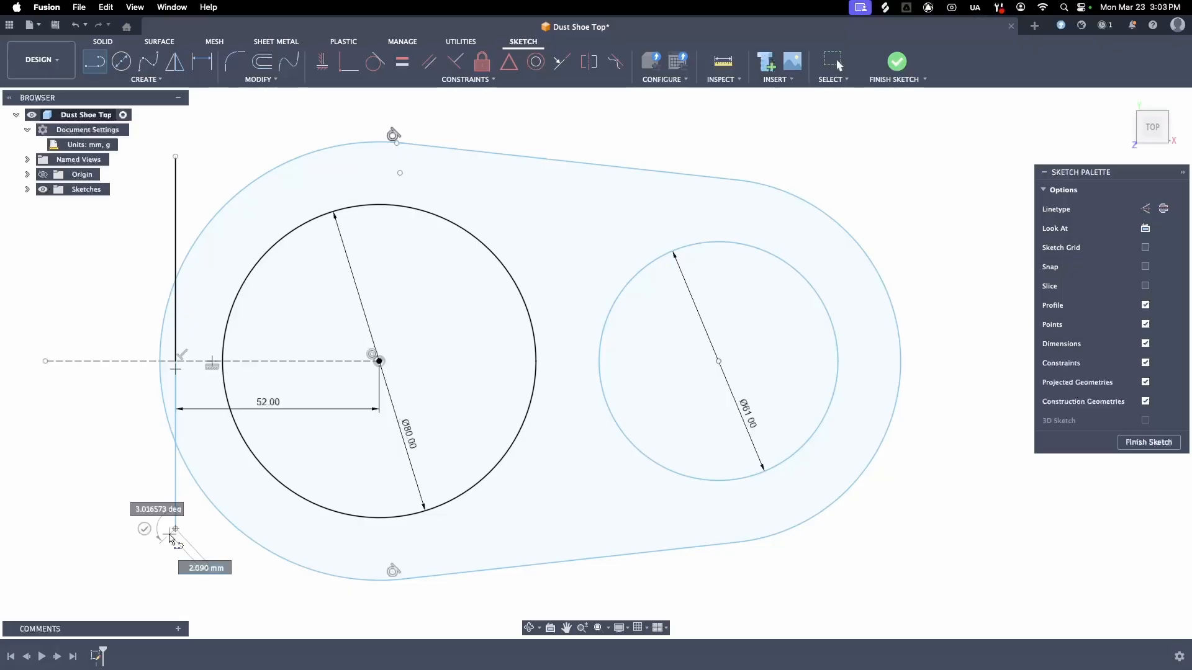
key("Escape")
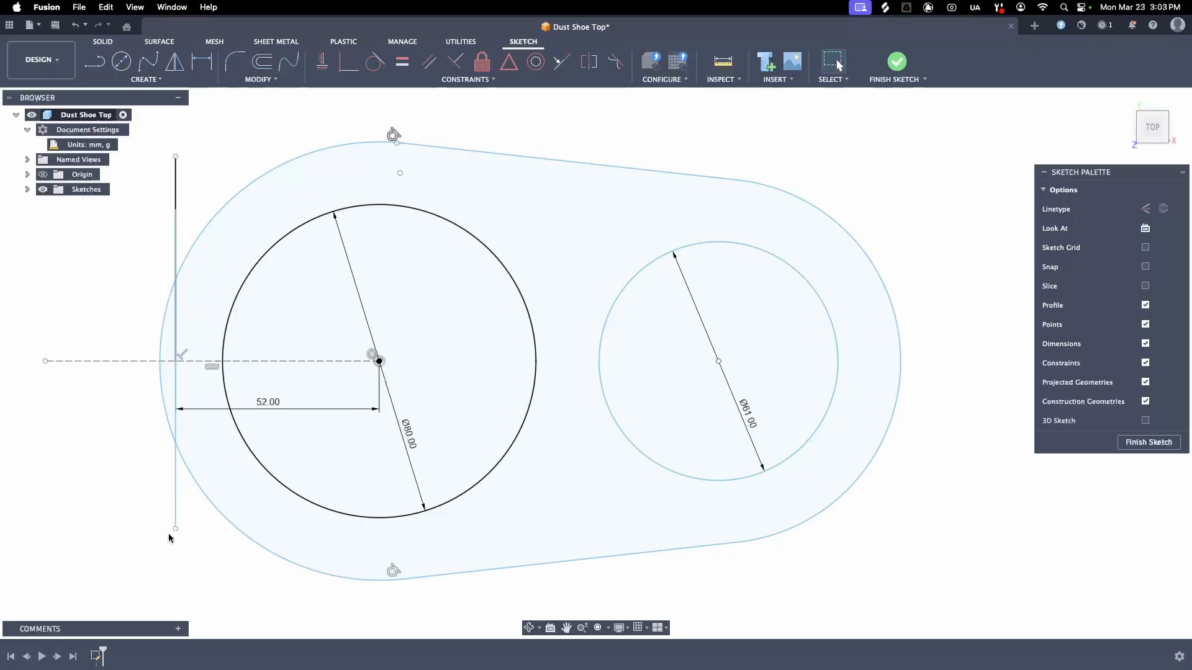
Step: Trim the outline's left arc beyond the vertical line and the line's overhanging ends to leave a flat left edge
left_click(160, 388)
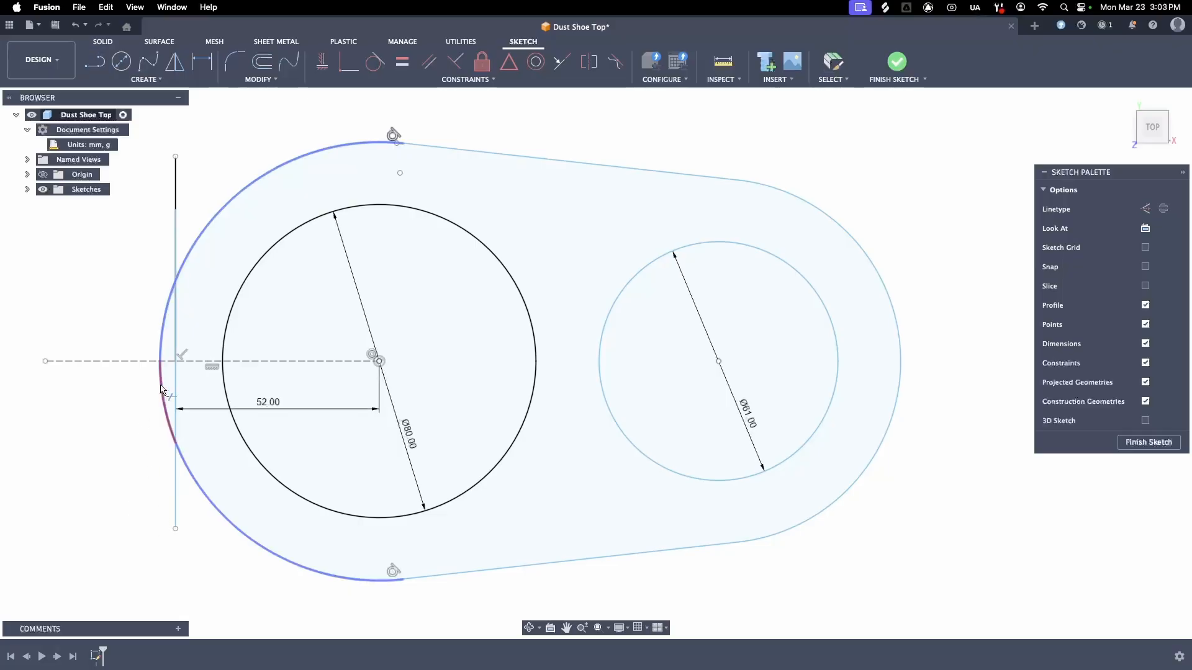
left_click(161, 390)
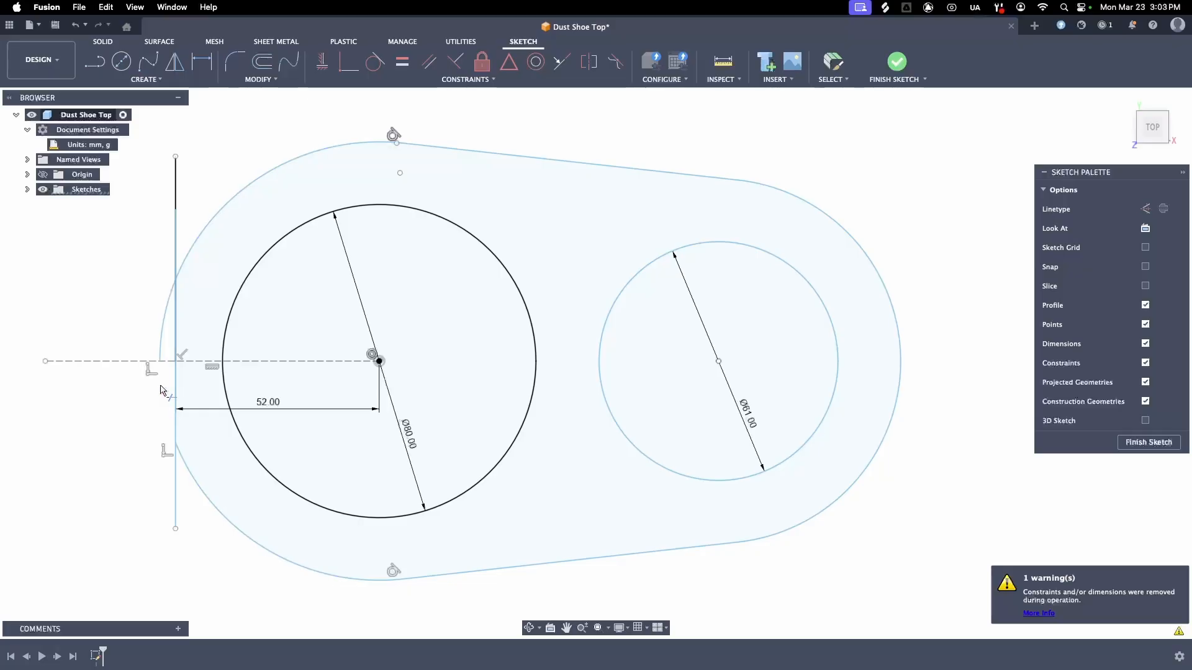
left_click(164, 331)
left_click(174, 186)
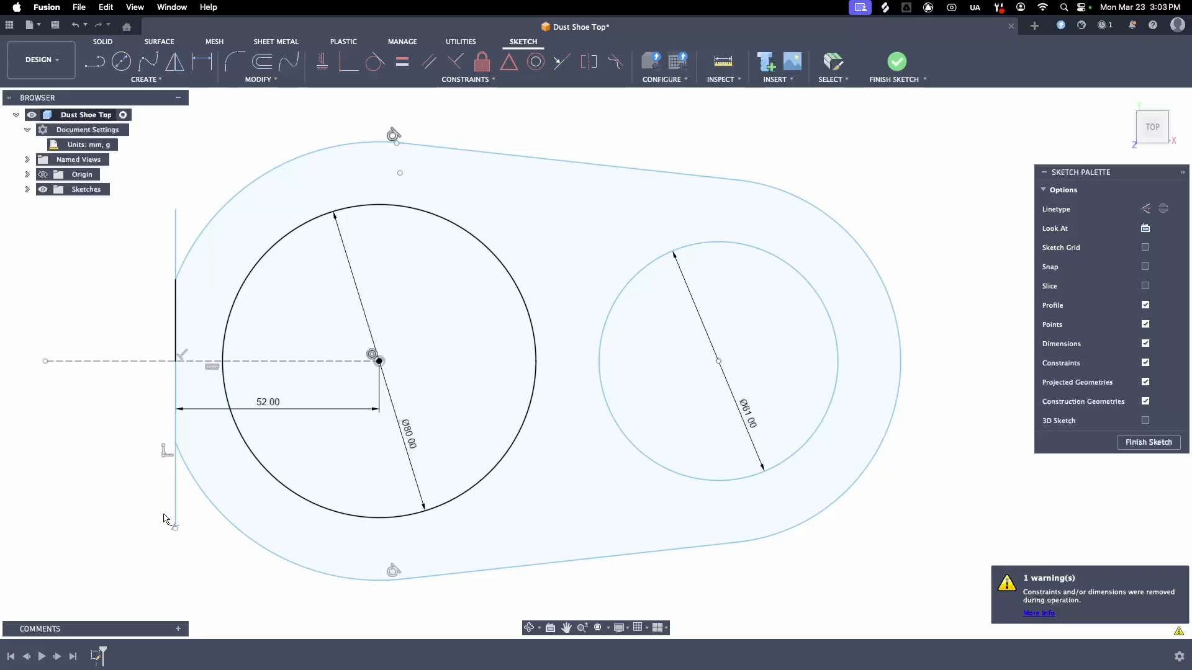
left_click(176, 497)
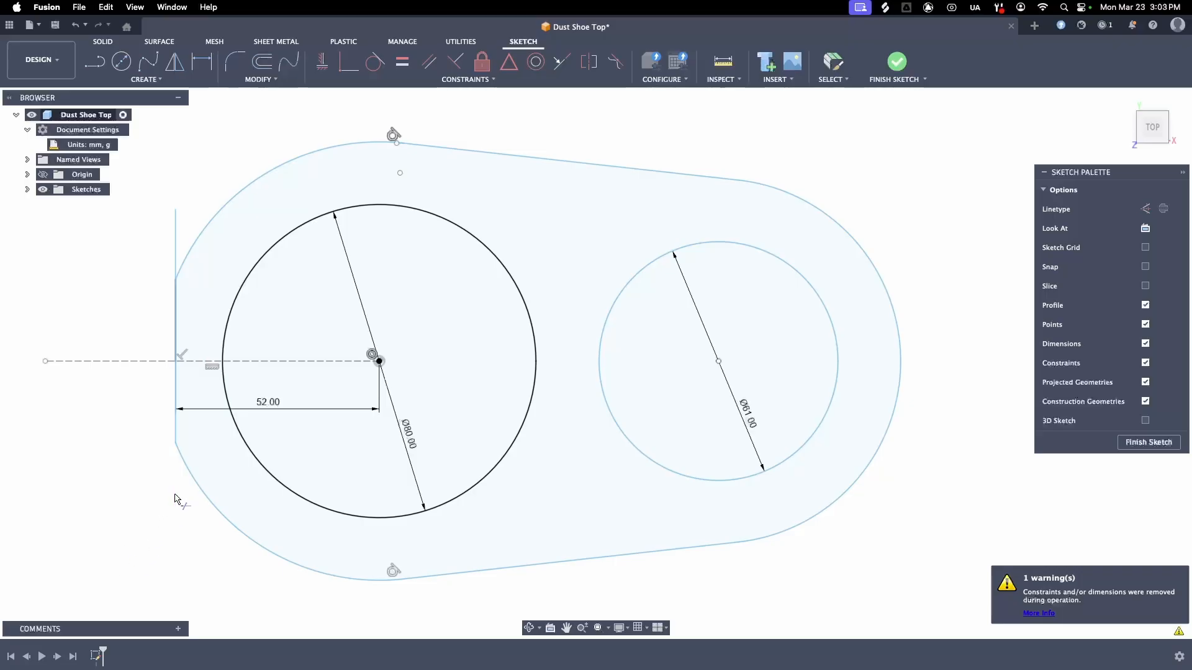
left_click(176, 247)
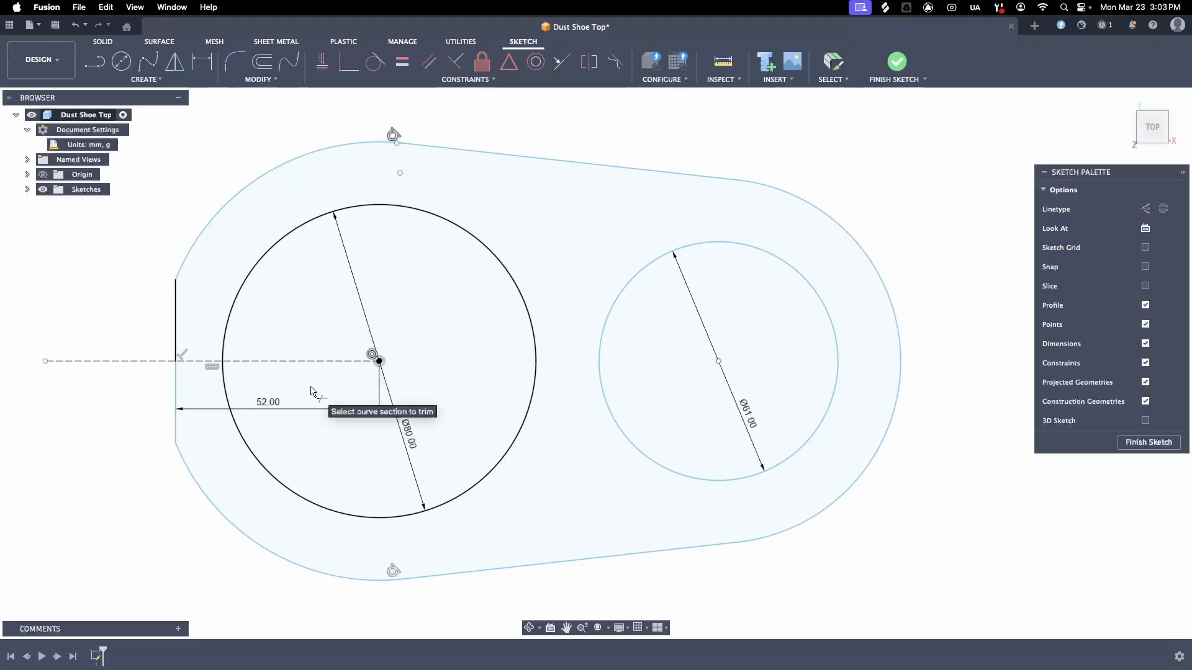
Step: Trim away all segments of the horizontal construction line left of the origin
left_click(282, 370)
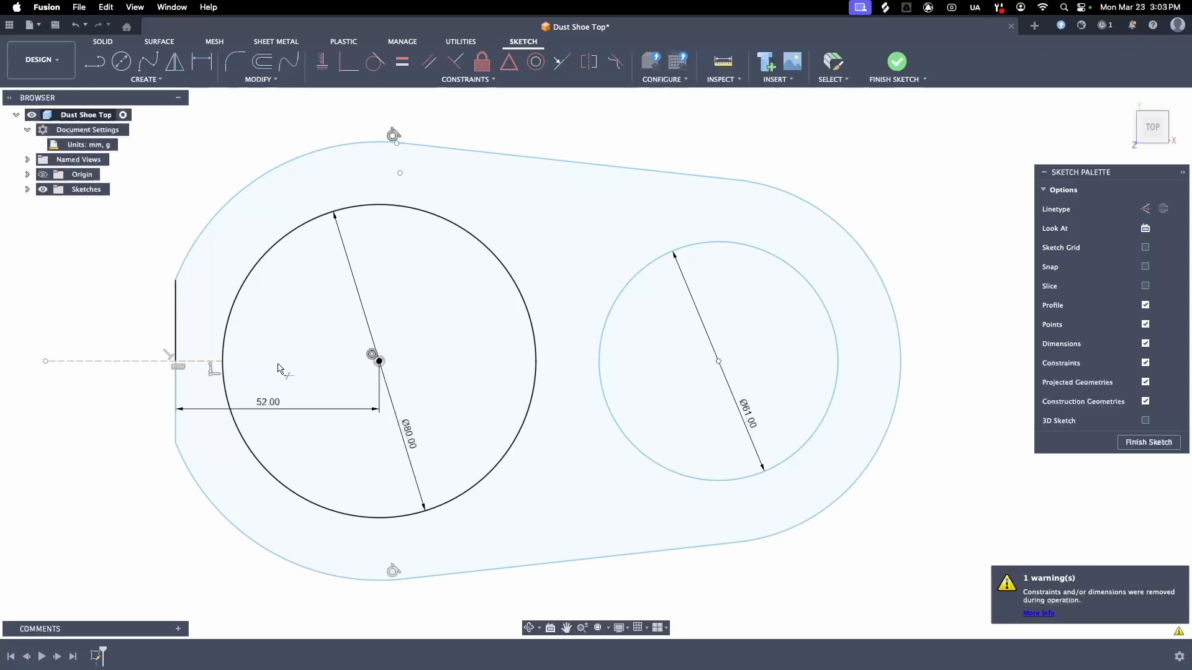
left_click(129, 362)
left_click(200, 362)
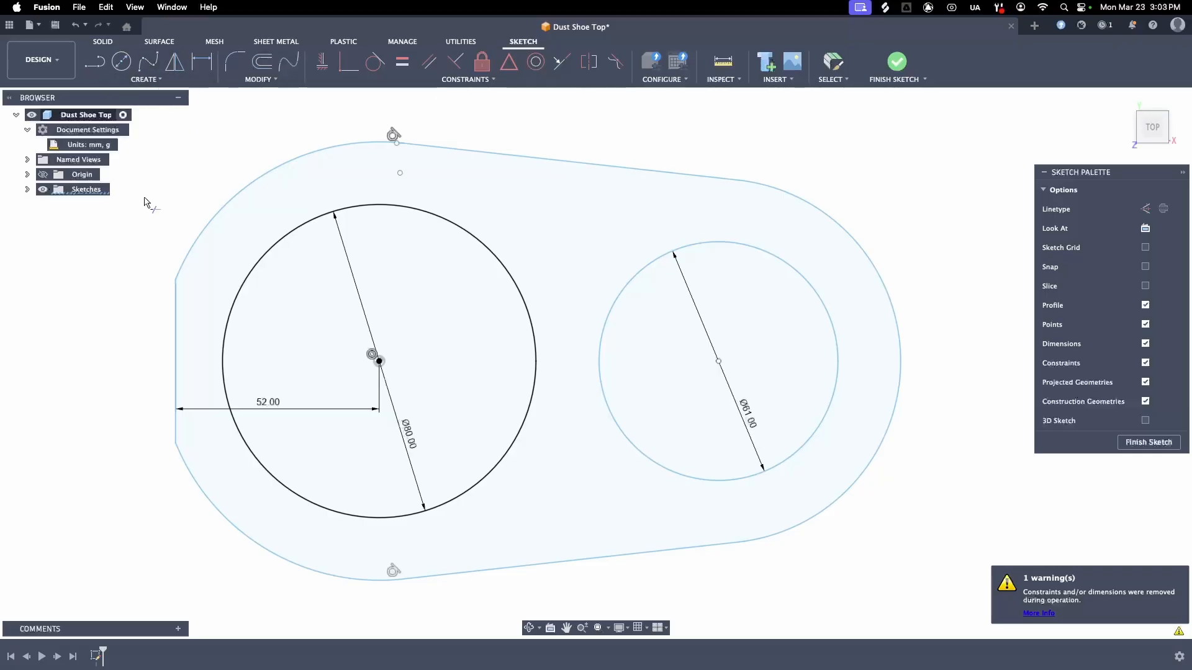
key("r")
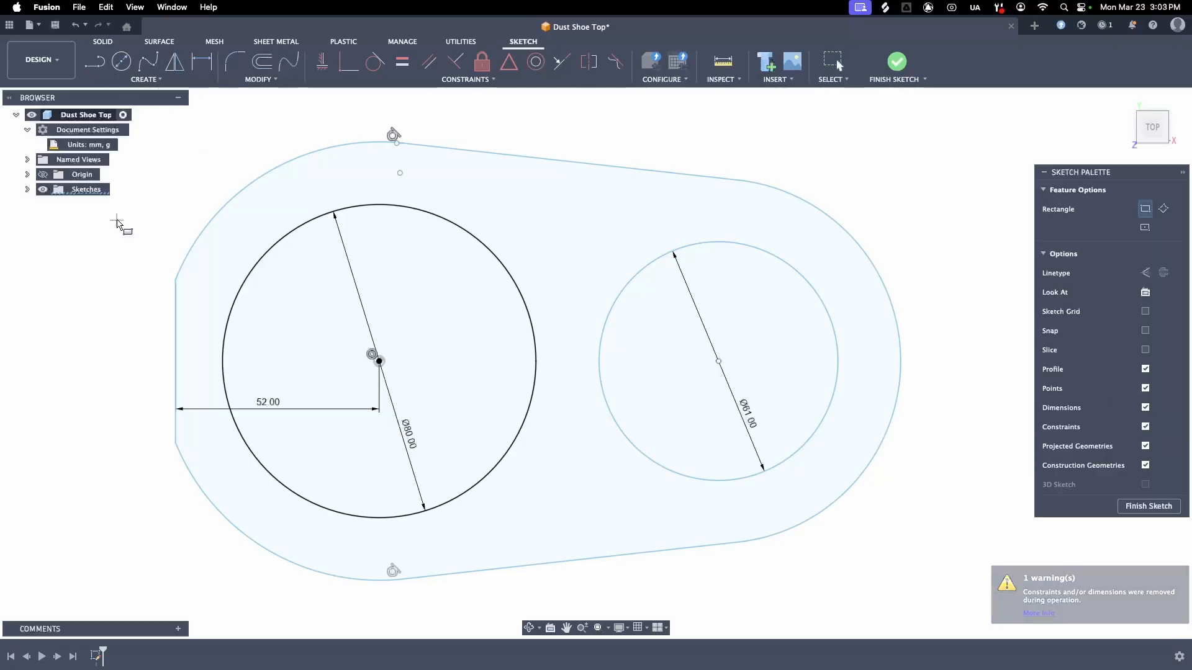
left_click(116, 220)
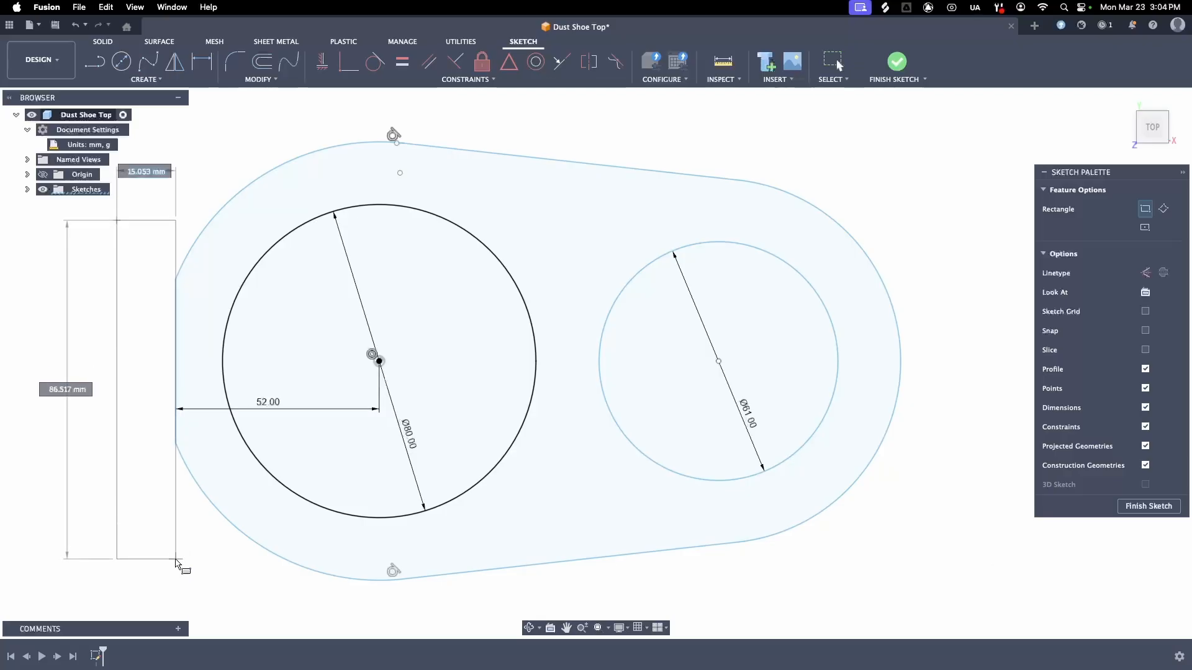
key("Escape")
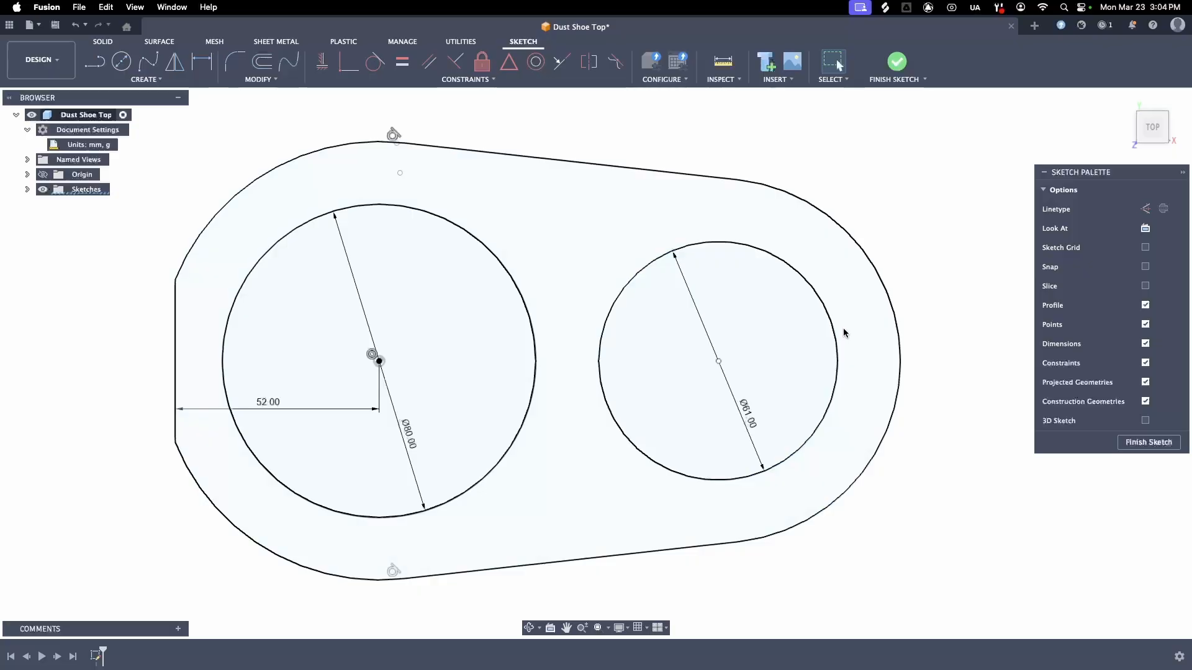
Step: Draw two closely spaced parallel lines about 16 mm long between the 61 mm circle and the outline's right arc
left_click(105, 62)
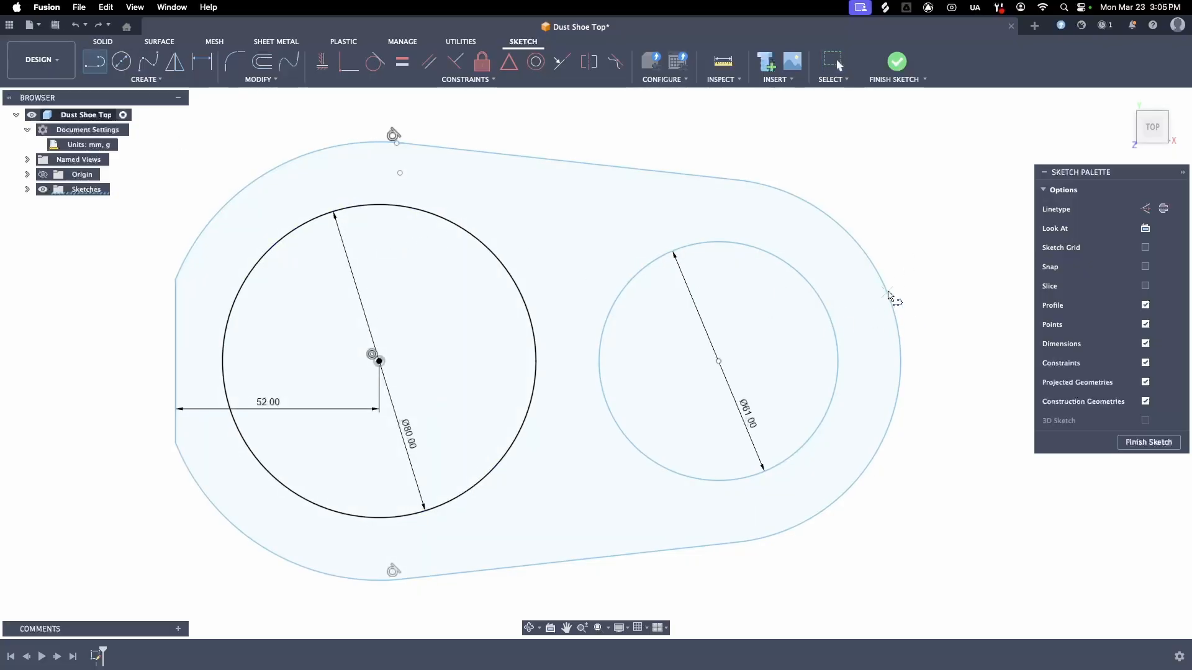
left_click(887, 292)
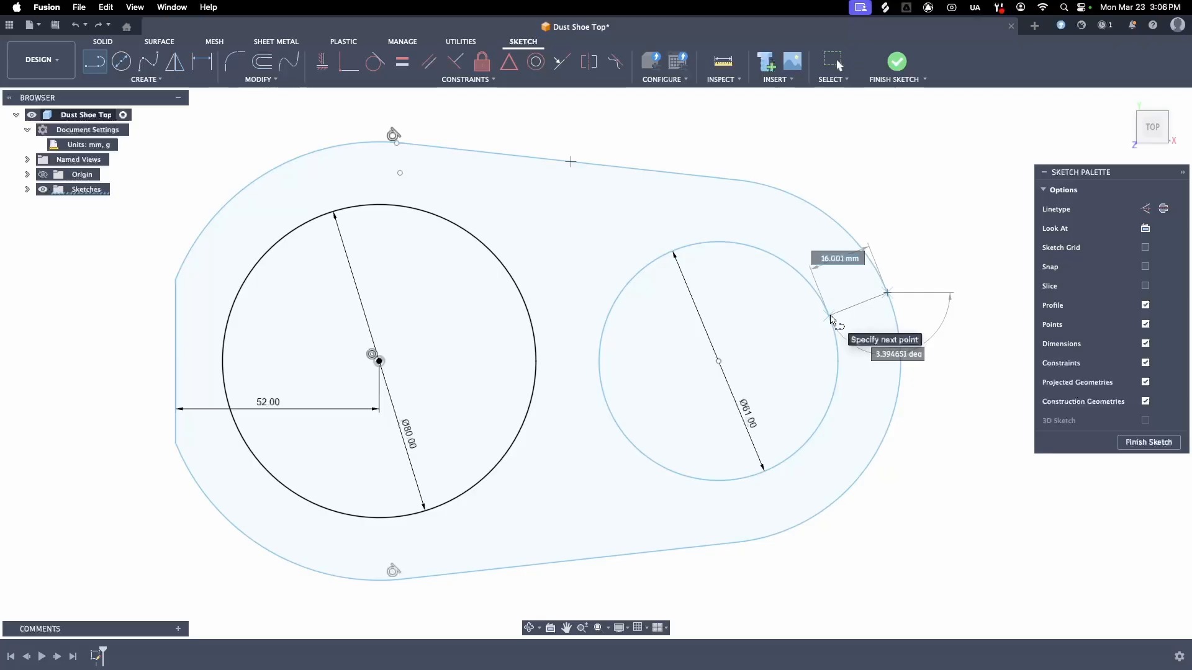
left_click(830, 317)
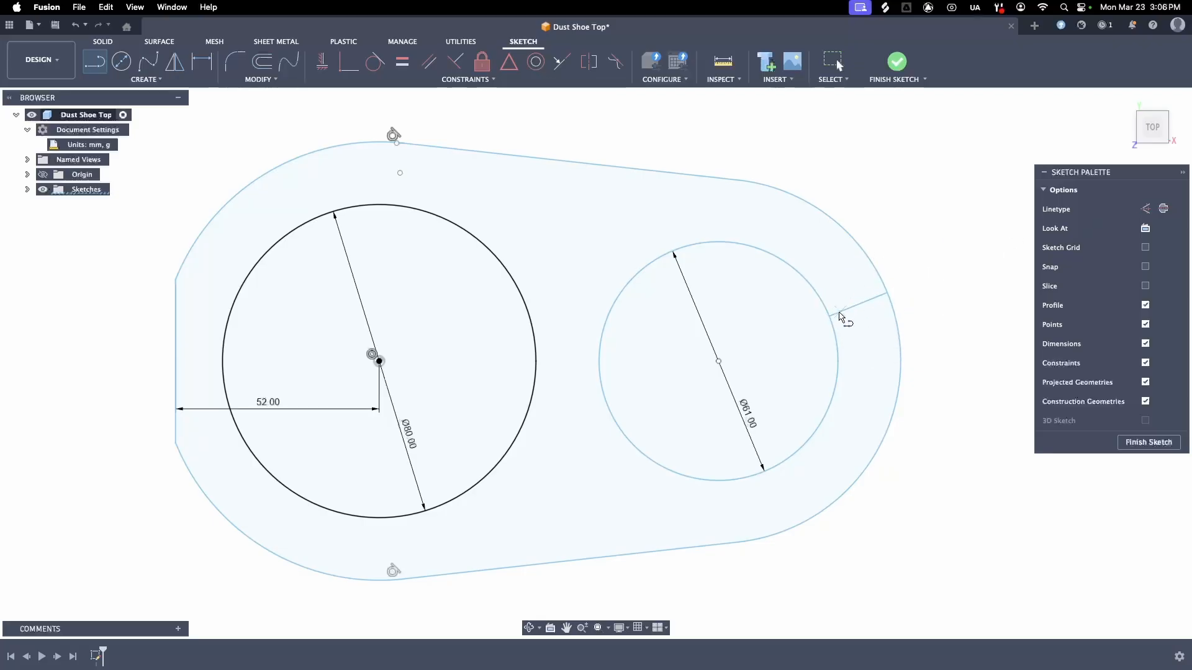
left_click(831, 322)
left_click(890, 302)
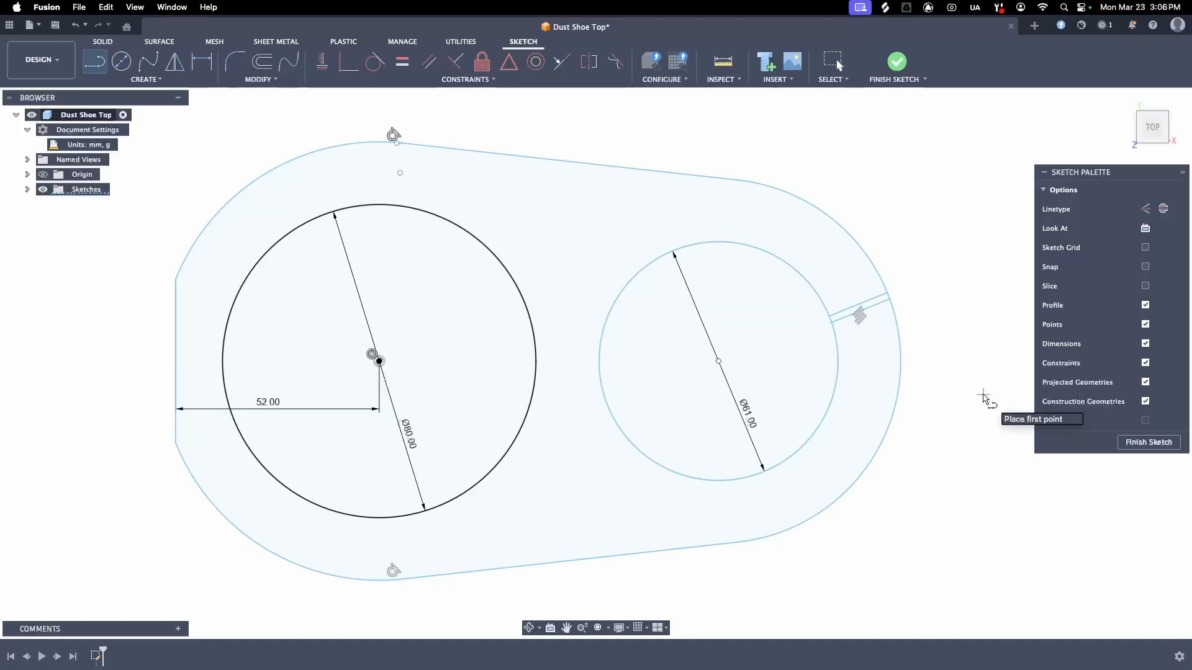
Step: Hide the constraint symbols in the sketch
left_click(1145, 363)
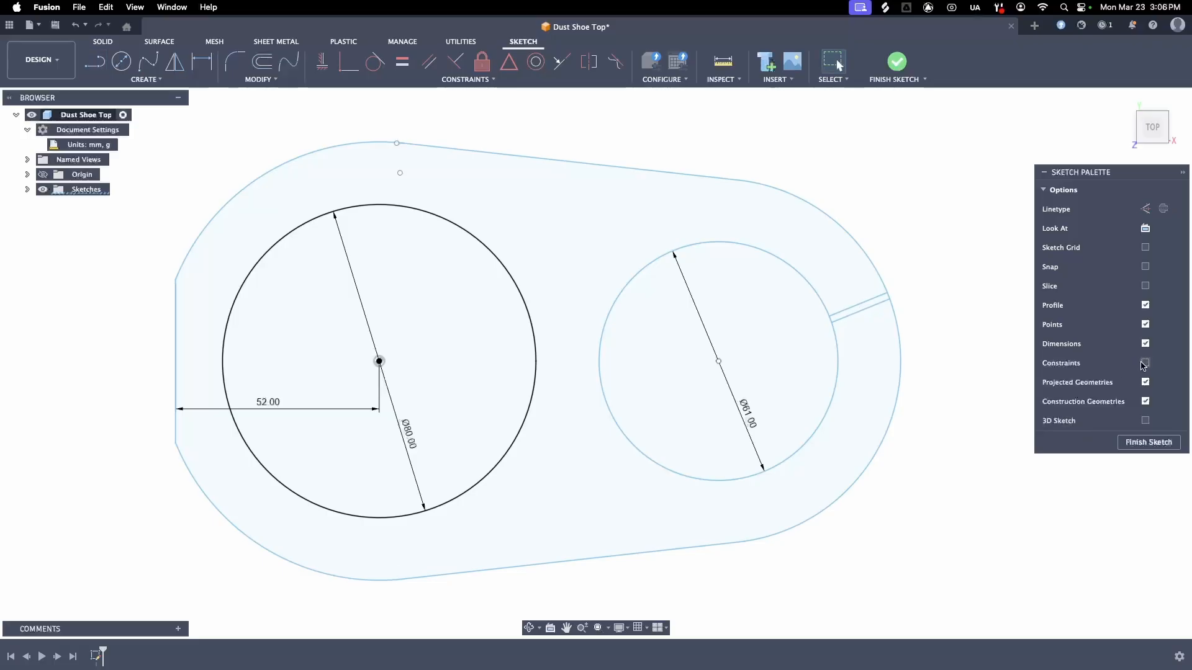
left_click(1145, 363)
left_click(1145, 363)
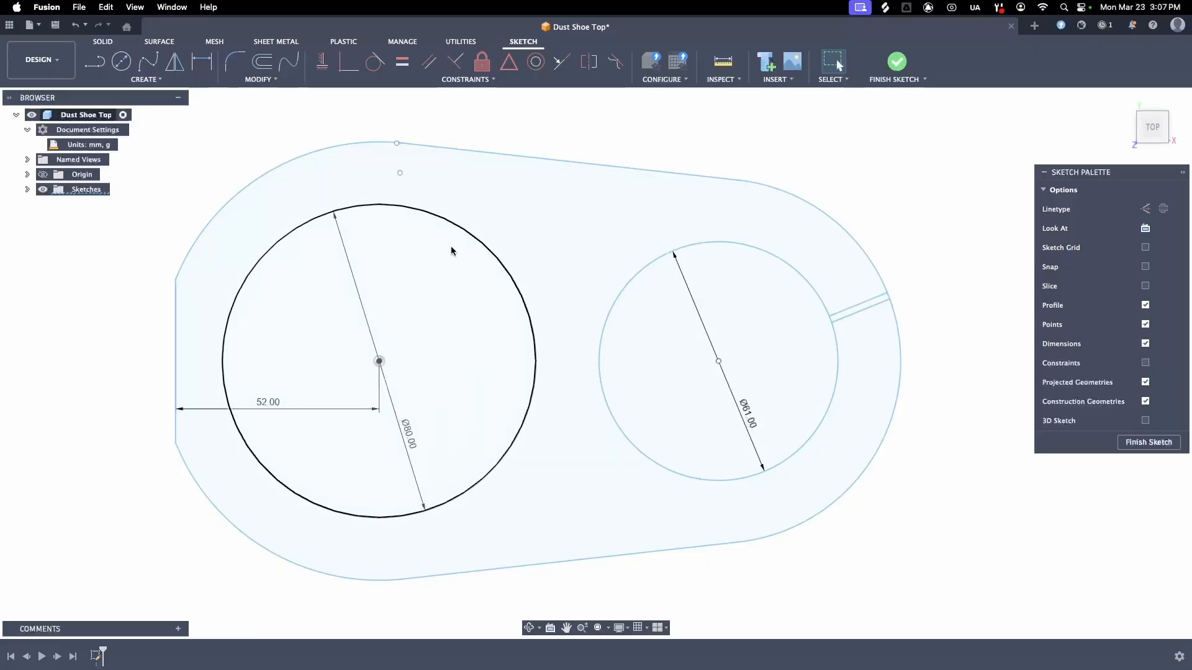
Step: Dimension the horizontal distance between the centres of the 80 mm and 61 mm circles, accepting the drawn spacing
left_click(380, 361)
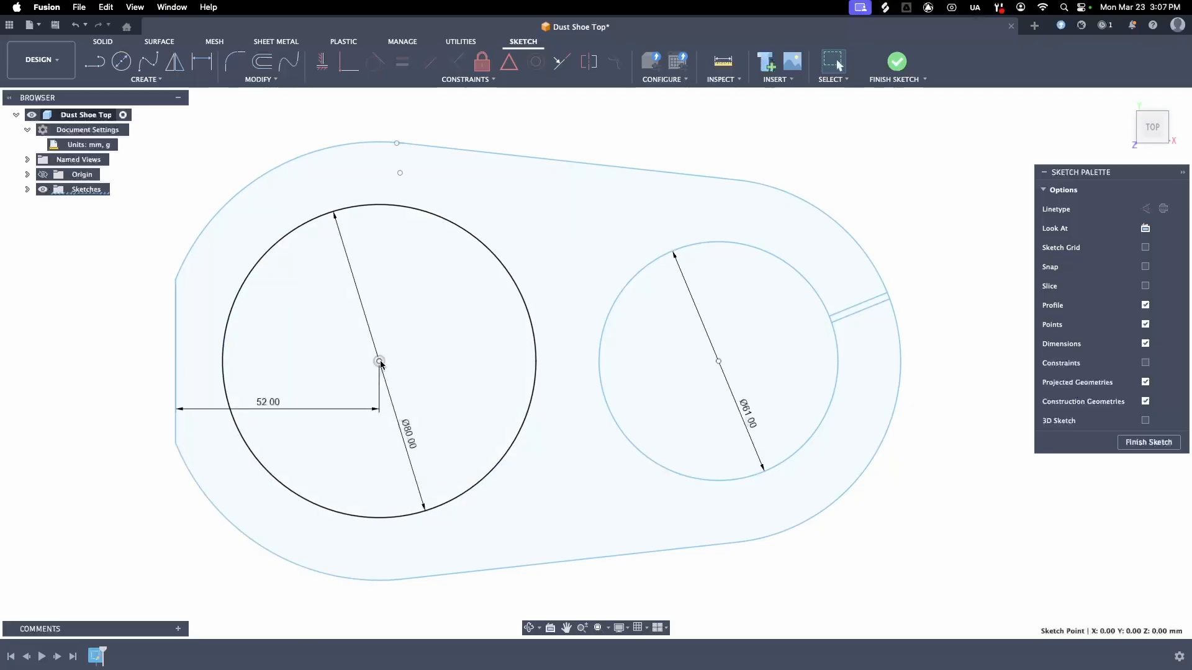
key("d")
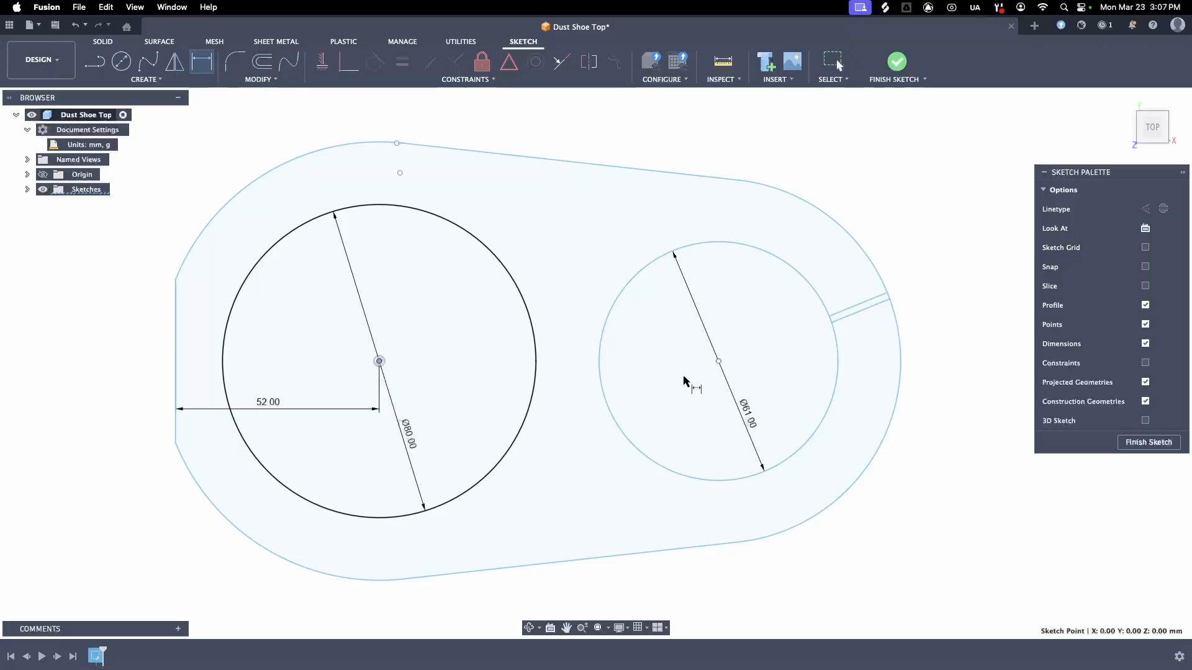
left_click(718, 361)
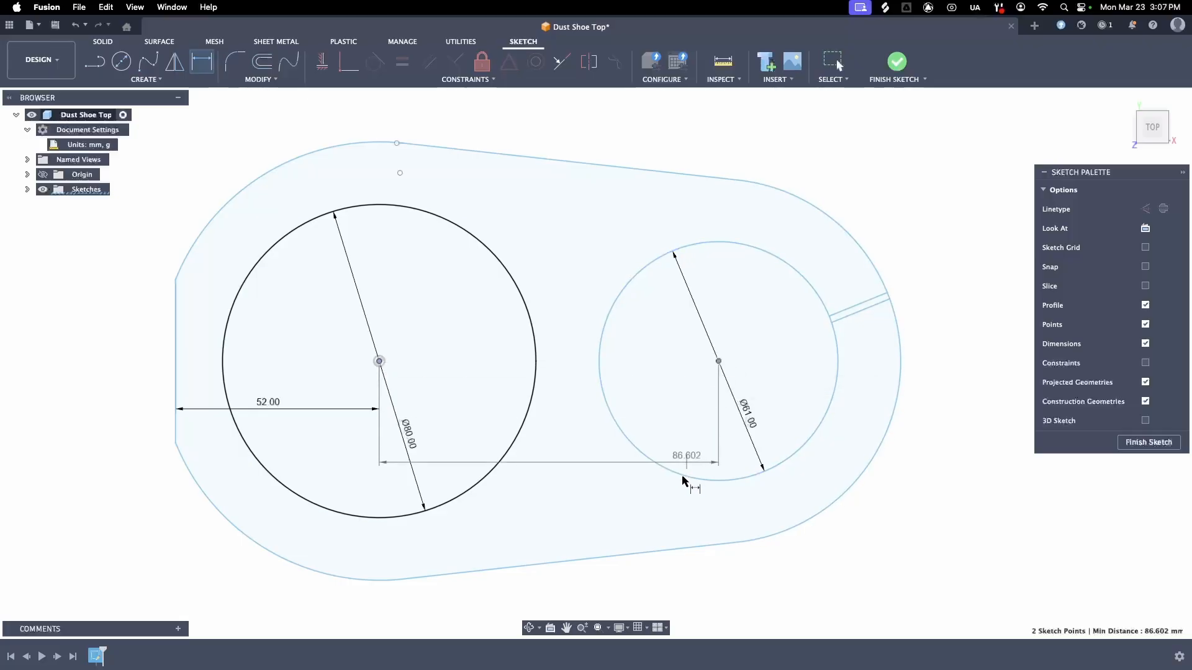
left_click(675, 390)
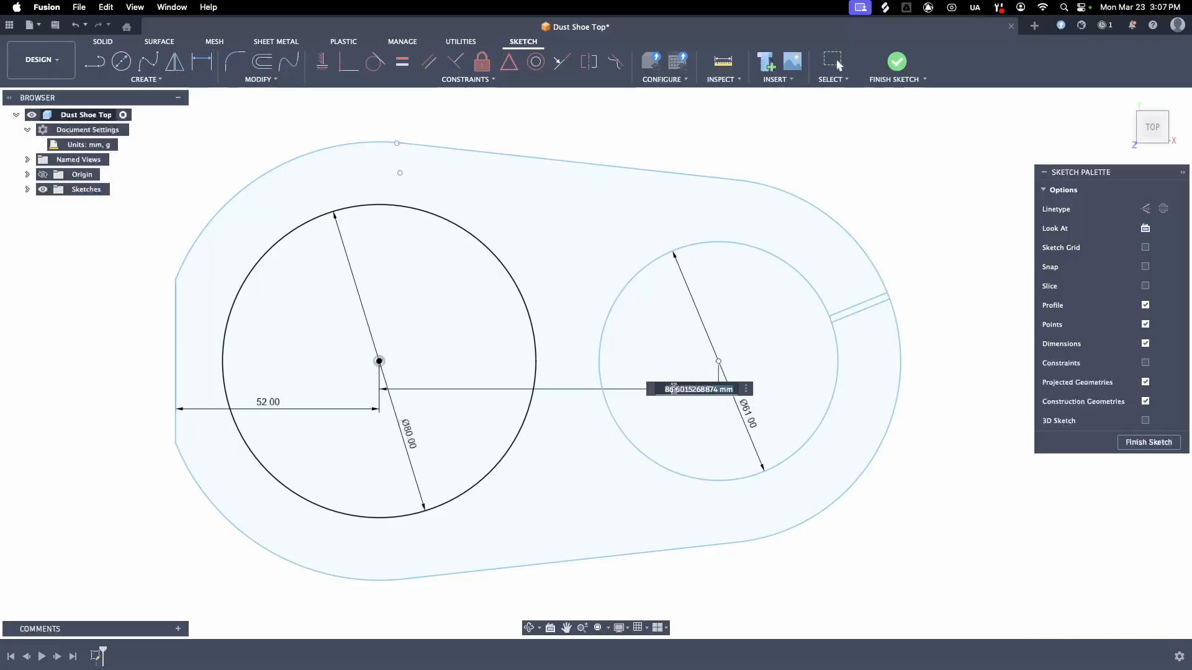
key("Return")
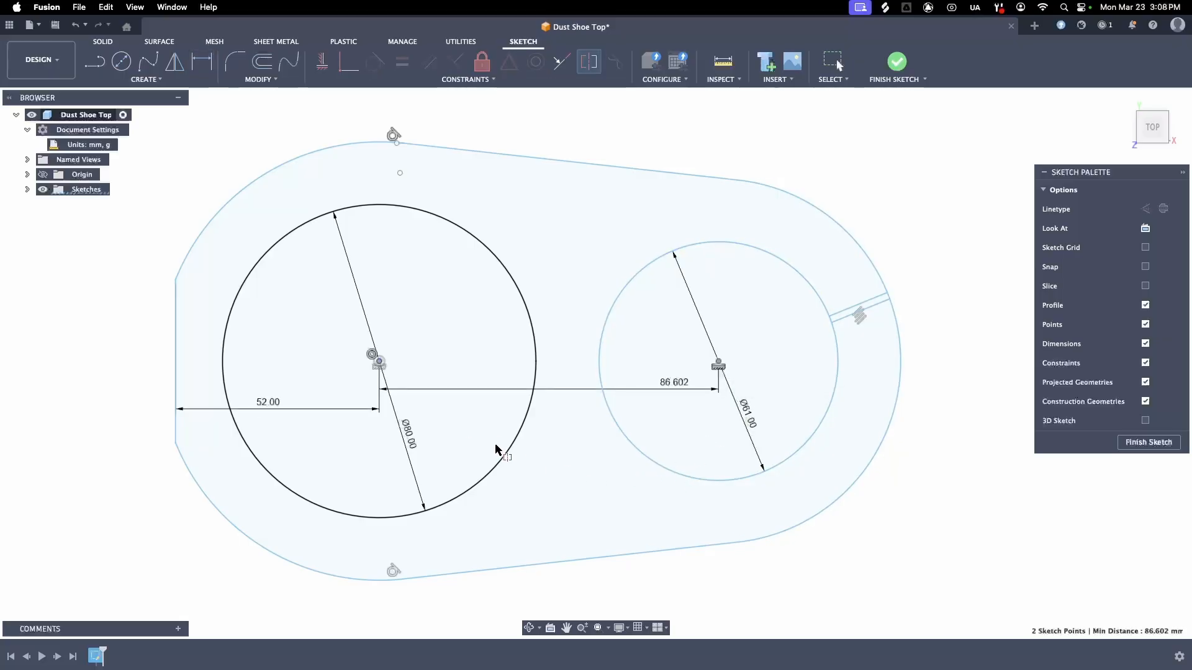
Step: Fix the centre point of the 61 mm circle in place
left_click(379, 362)
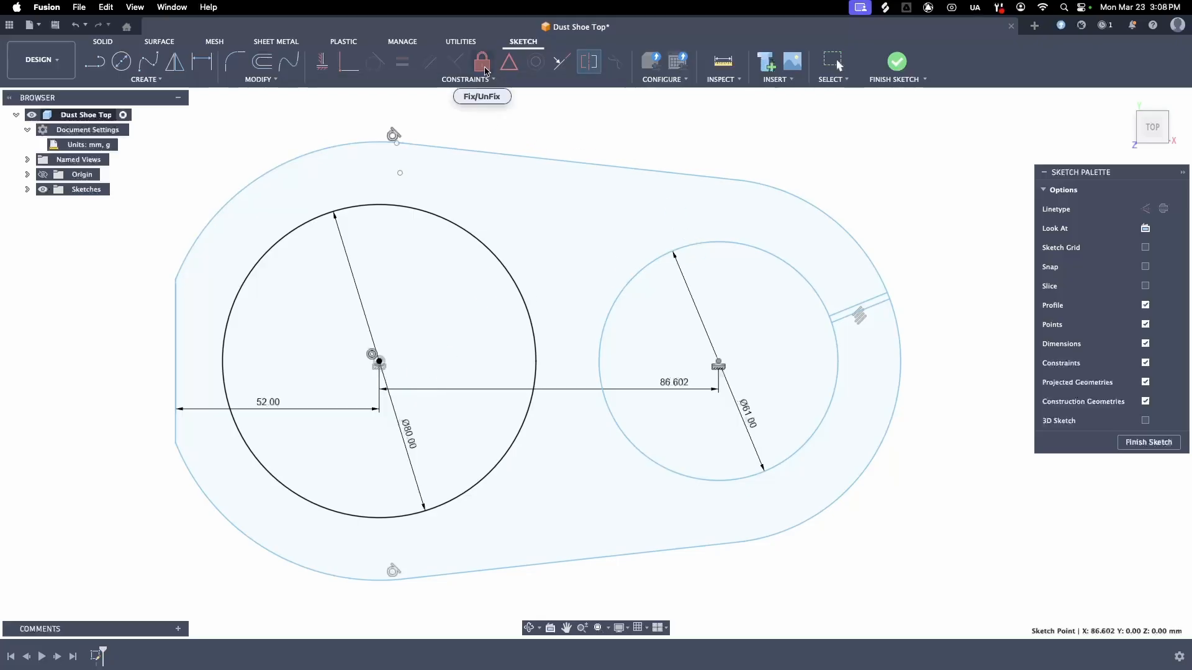
left_click(485, 67)
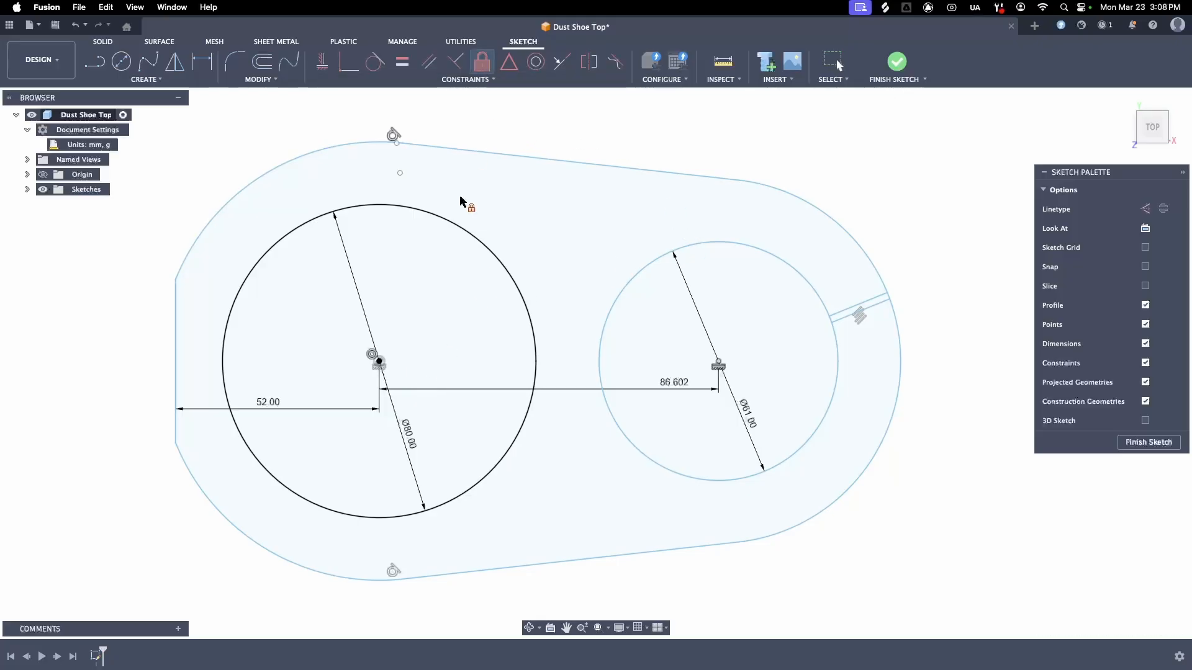
left_click(718, 362)
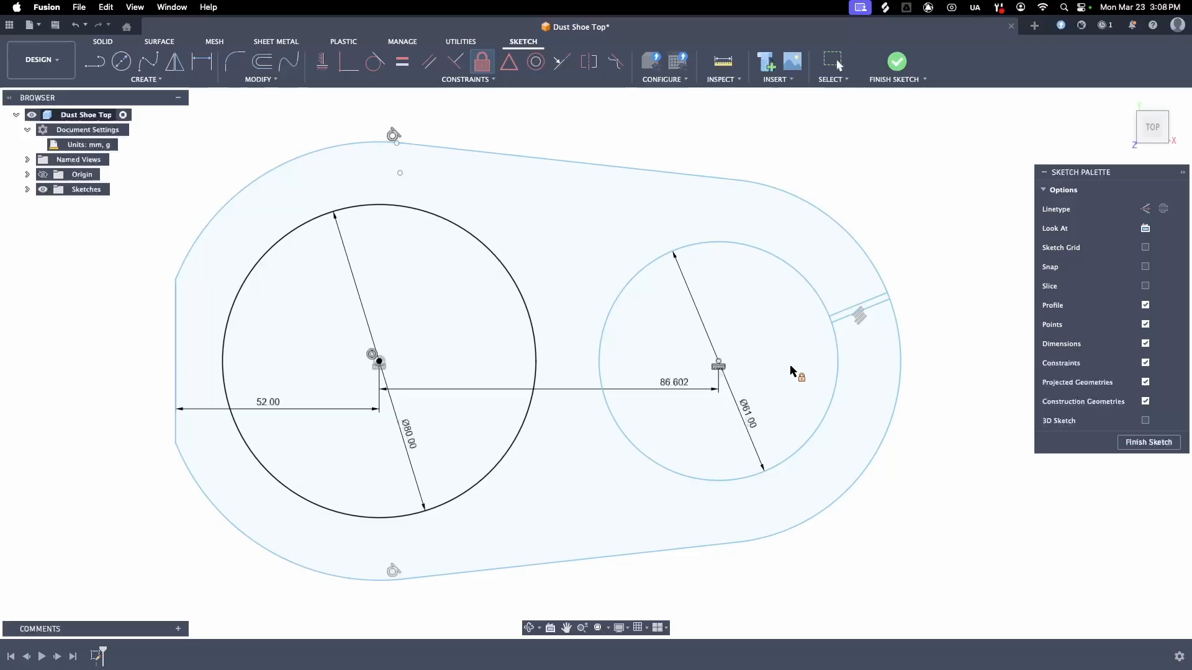
left_click(718, 363)
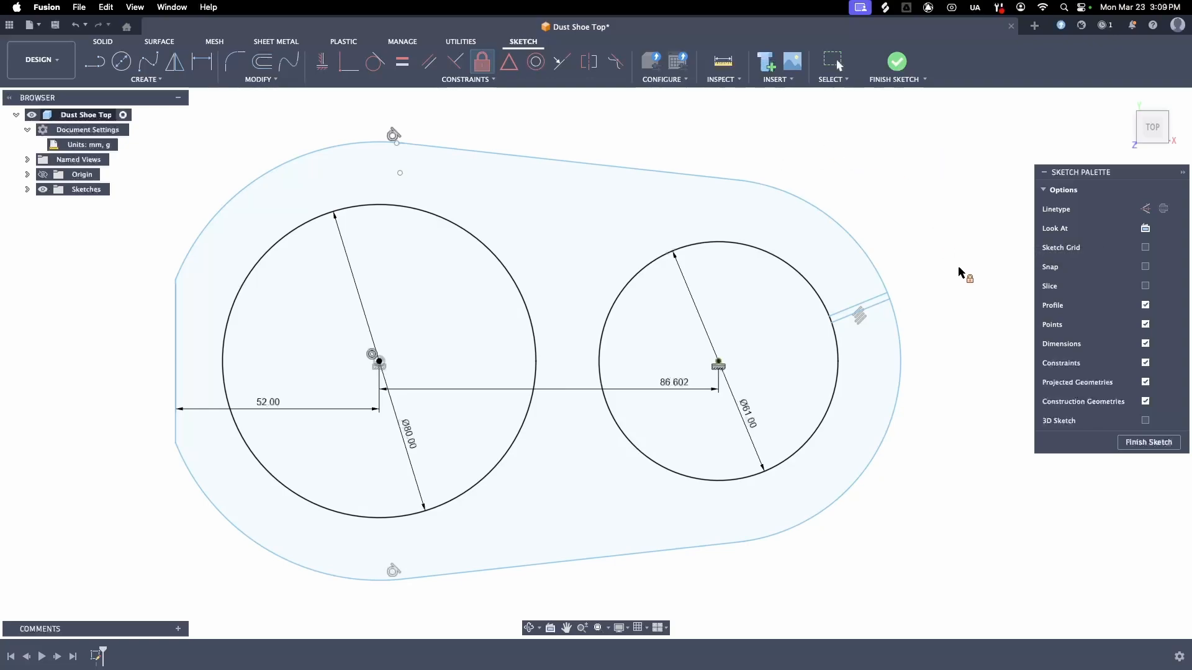
key("Escape")
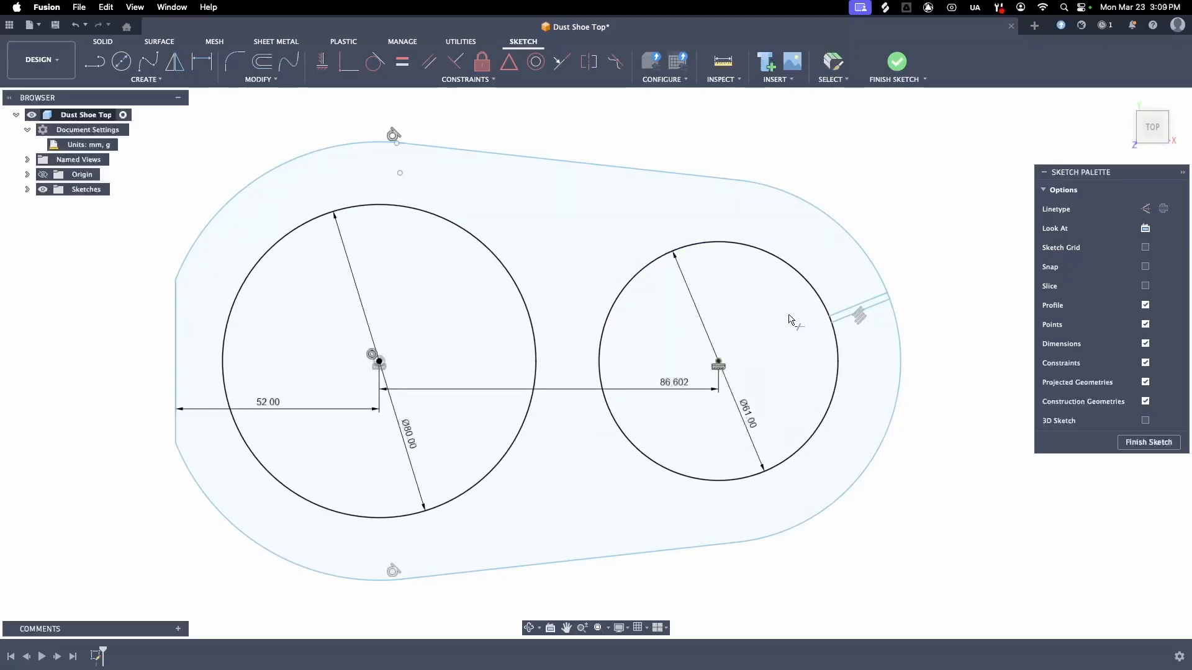
Step: Trim the short arcs of the 61 mm circle and the outline between the slit's two lines
left_click(832, 322)
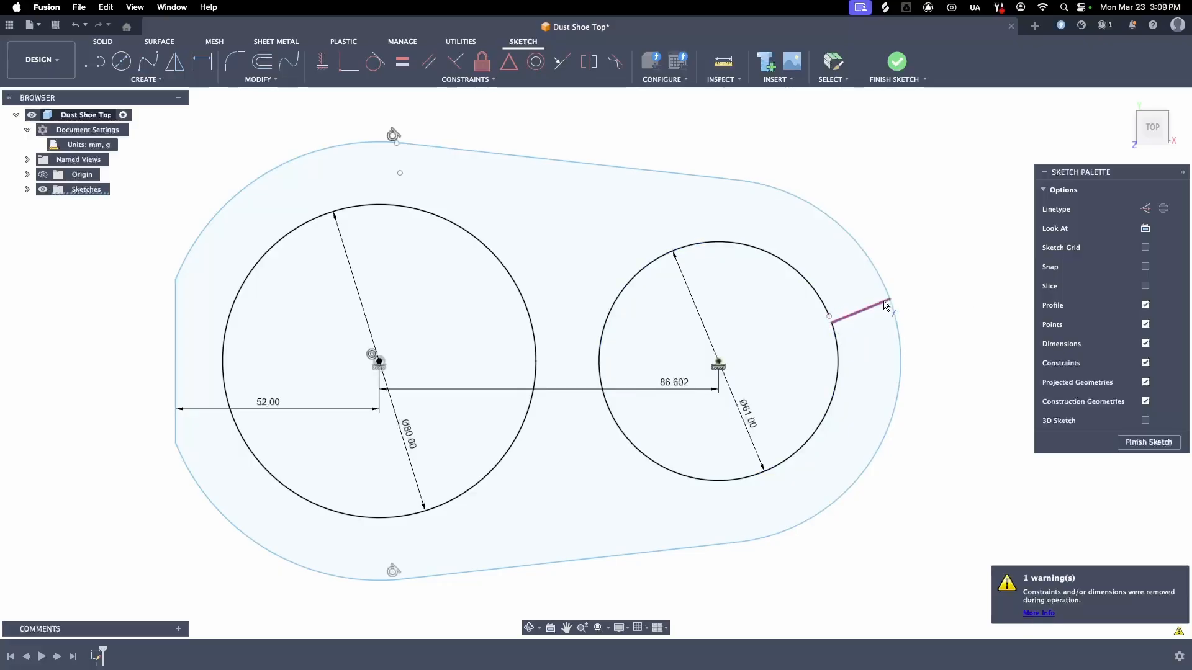
key("Escape")
scroll(891, 298, "up", 5)
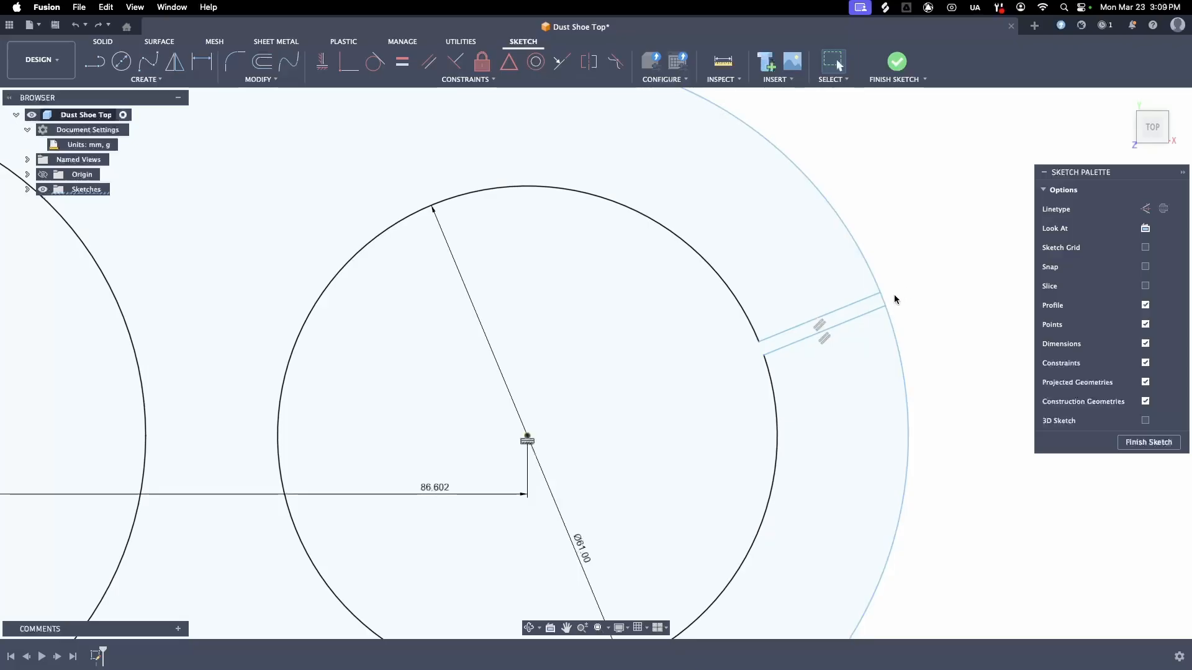
scroll(886, 297, "up", 3)
scroll(885, 294, "up", 4)
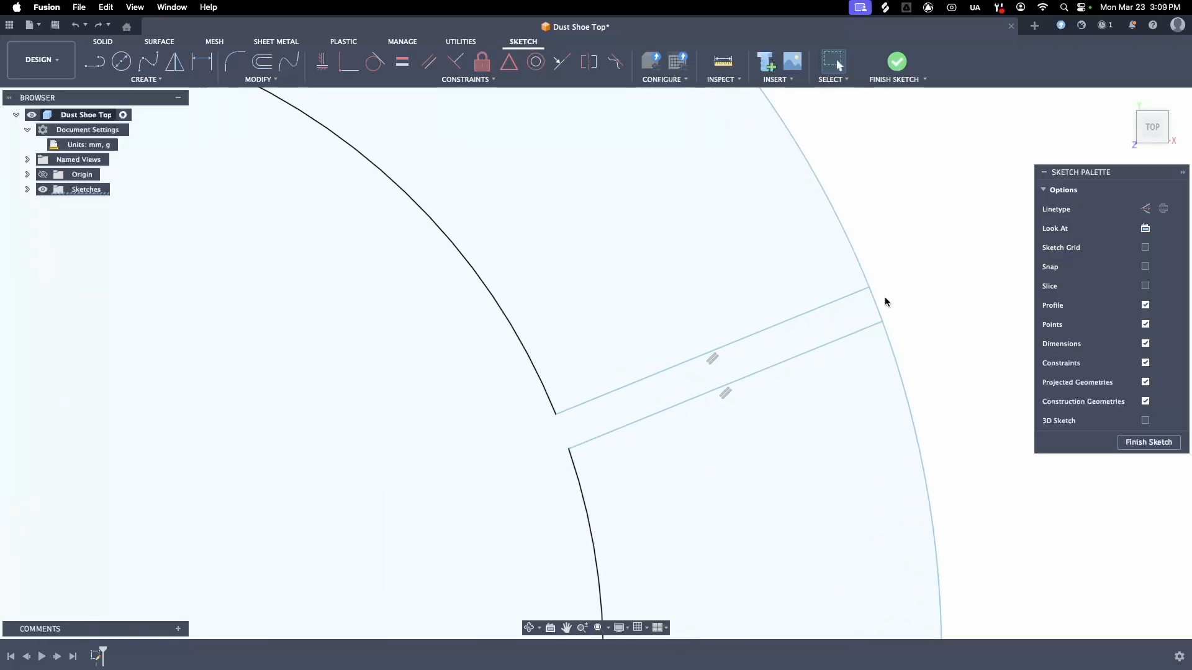
left_click(870, 305)
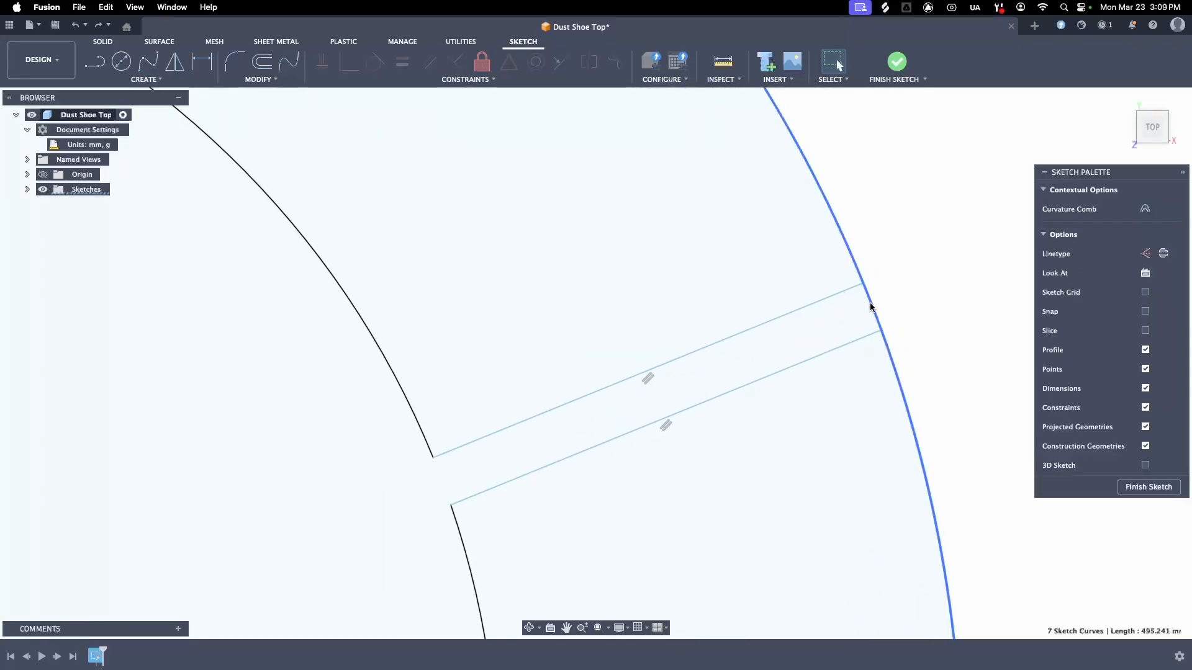
key("t")
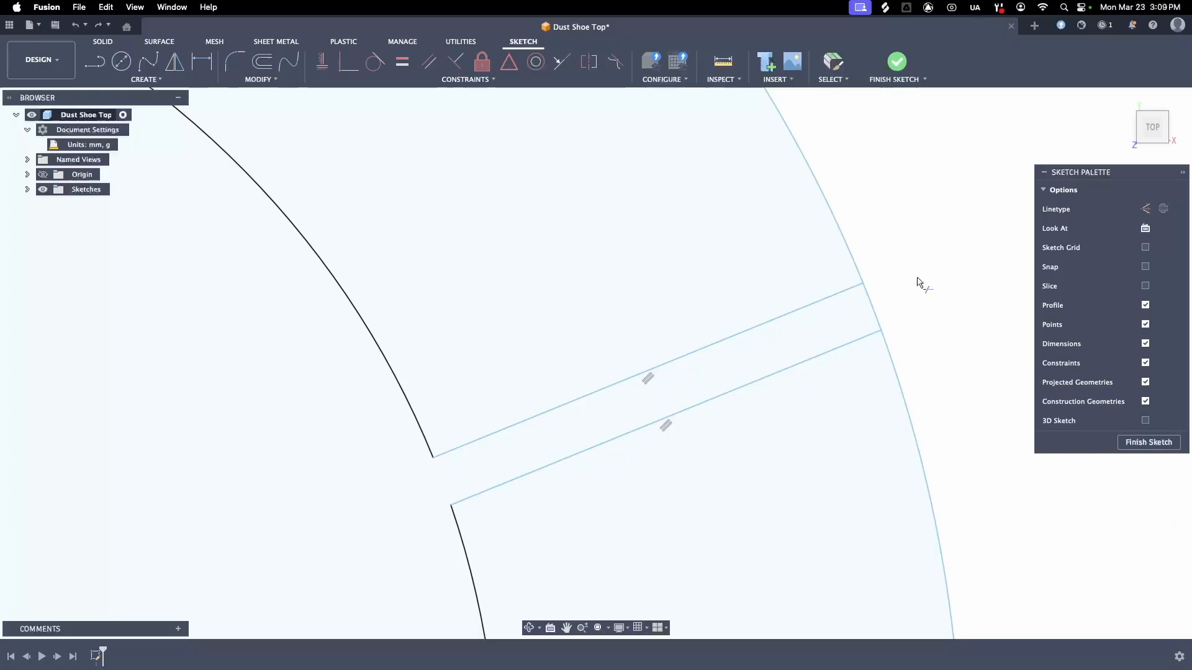
left_click(875, 310)
Step: Draw a 9.75 mm diameter circle above the slit, between the 61 mm circle and the outline's right arc
scroll(894, 298, "down", 10)
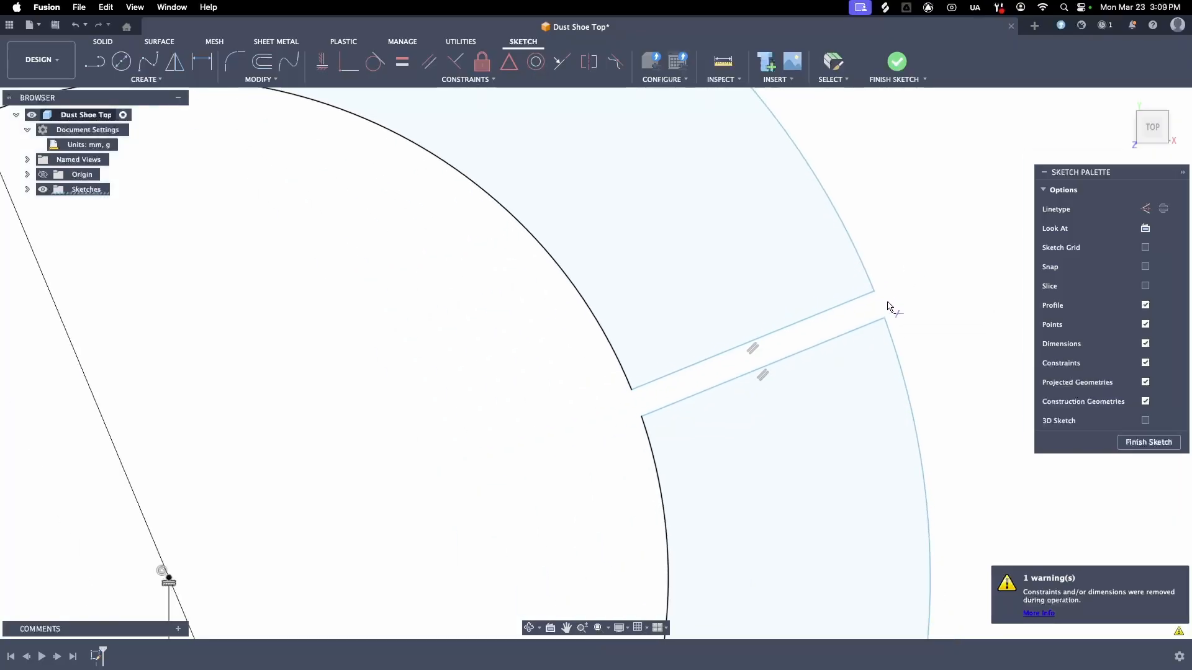
scroll(887, 305, "down", 4)
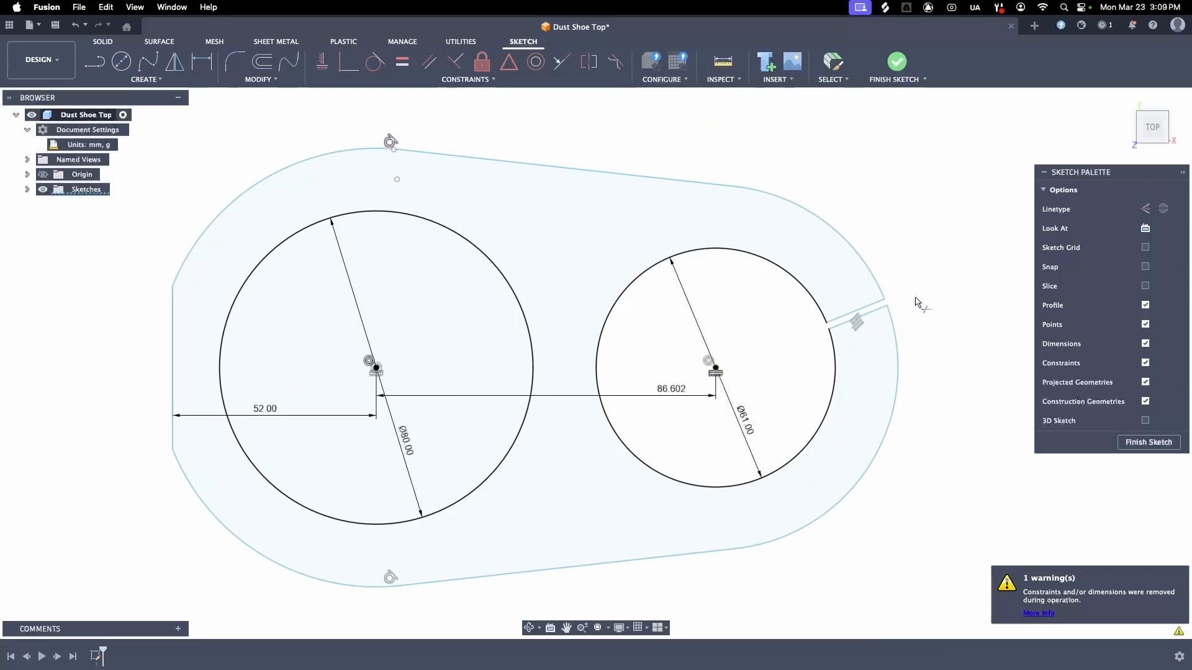
scroll(919, 303, "down", 2)
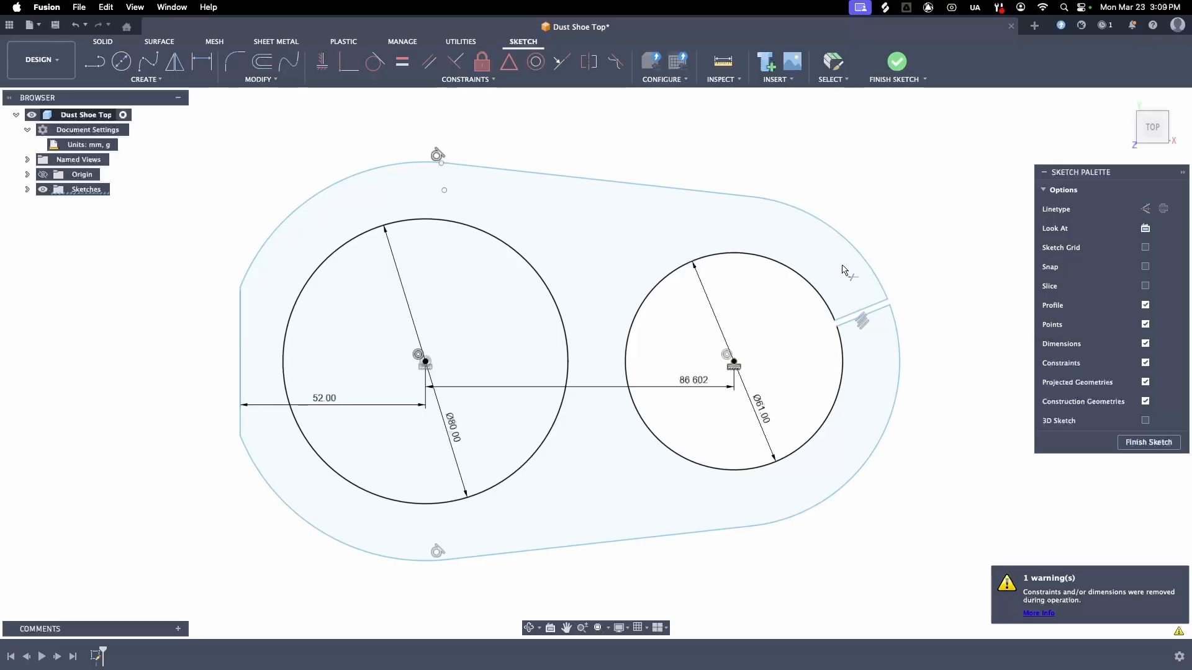
left_click(121, 63)
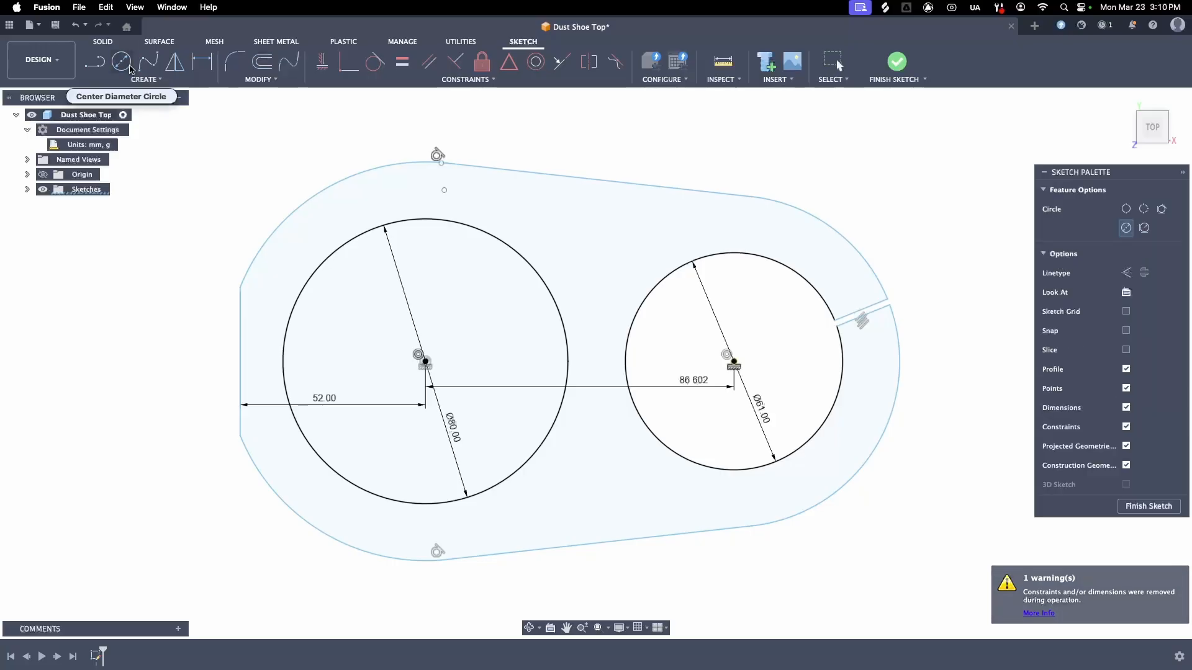
left_click(847, 281)
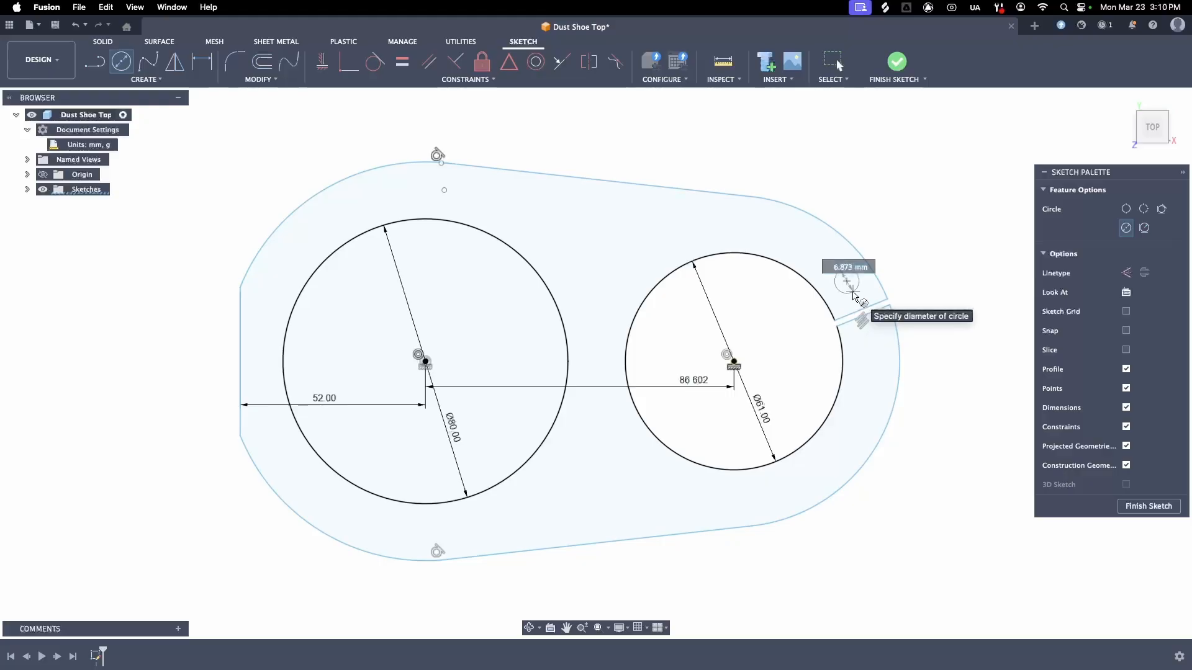
type("9.75")
key("Return")
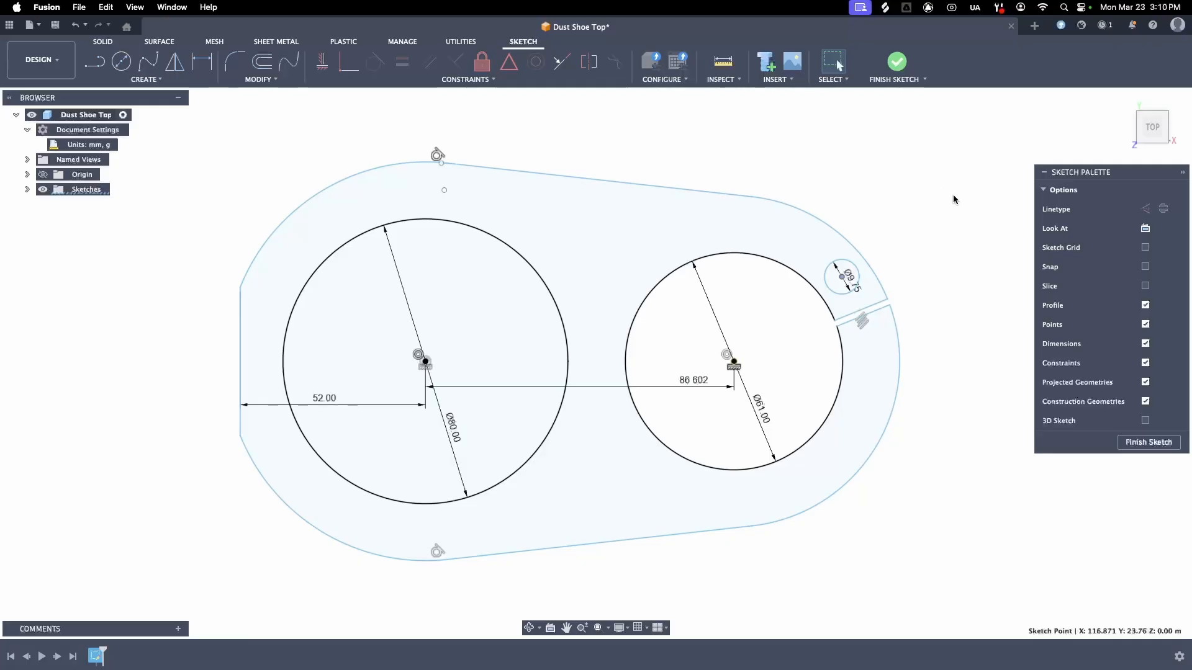
Step: Dimension the distance between the centres of the 61 mm and 9.75 mm circles as 38.5 mm
key("d")
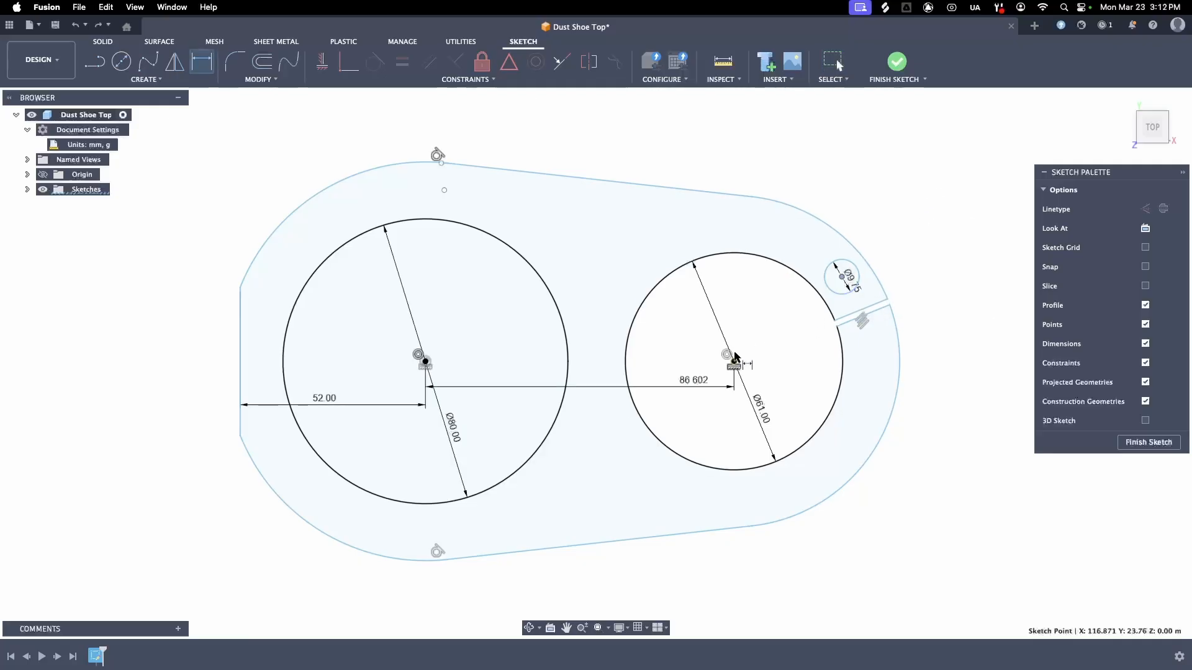
left_click(734, 360)
left_click(842, 277)
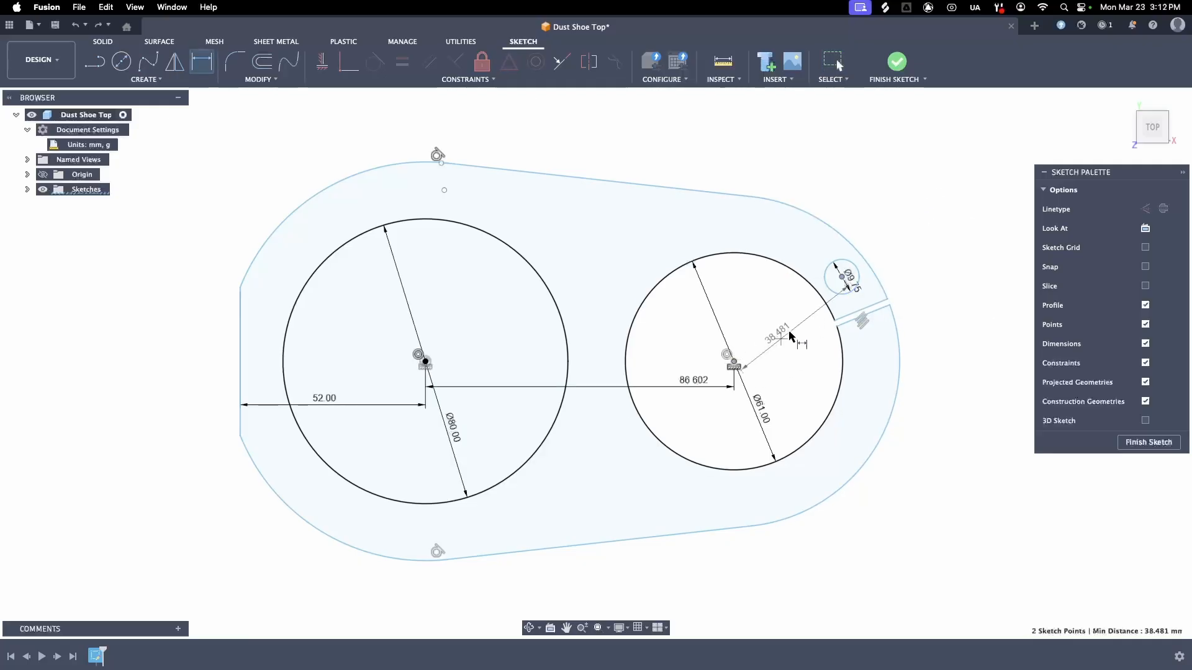
left_click(780, 306)
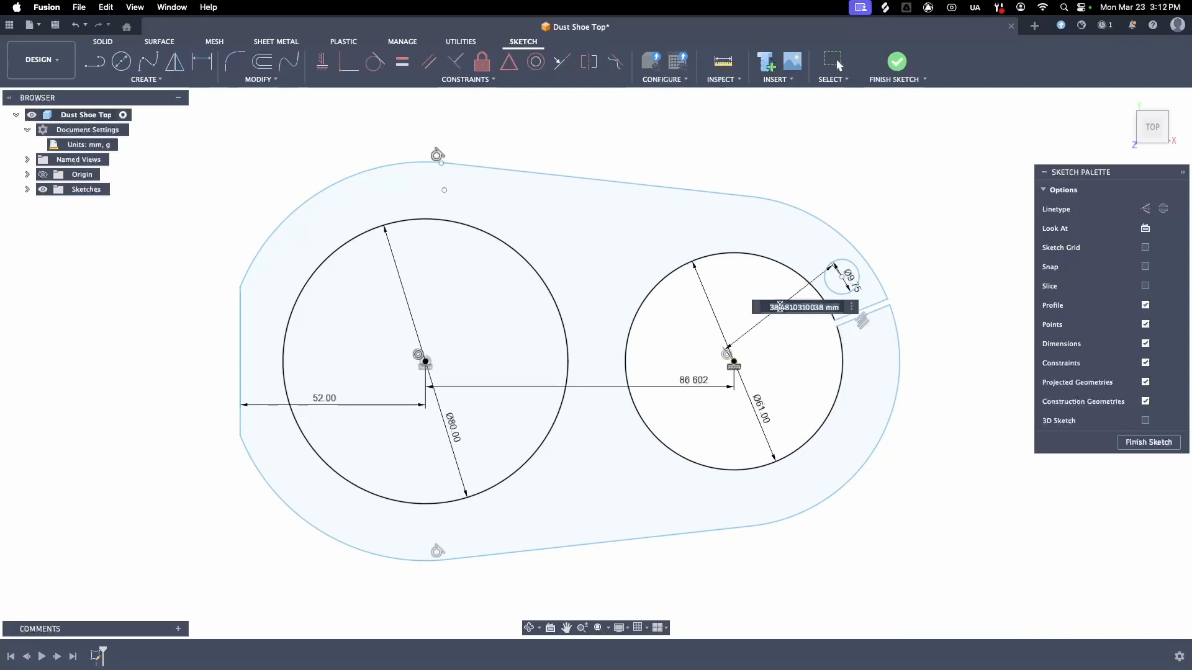
type("38.5")
key("Return")
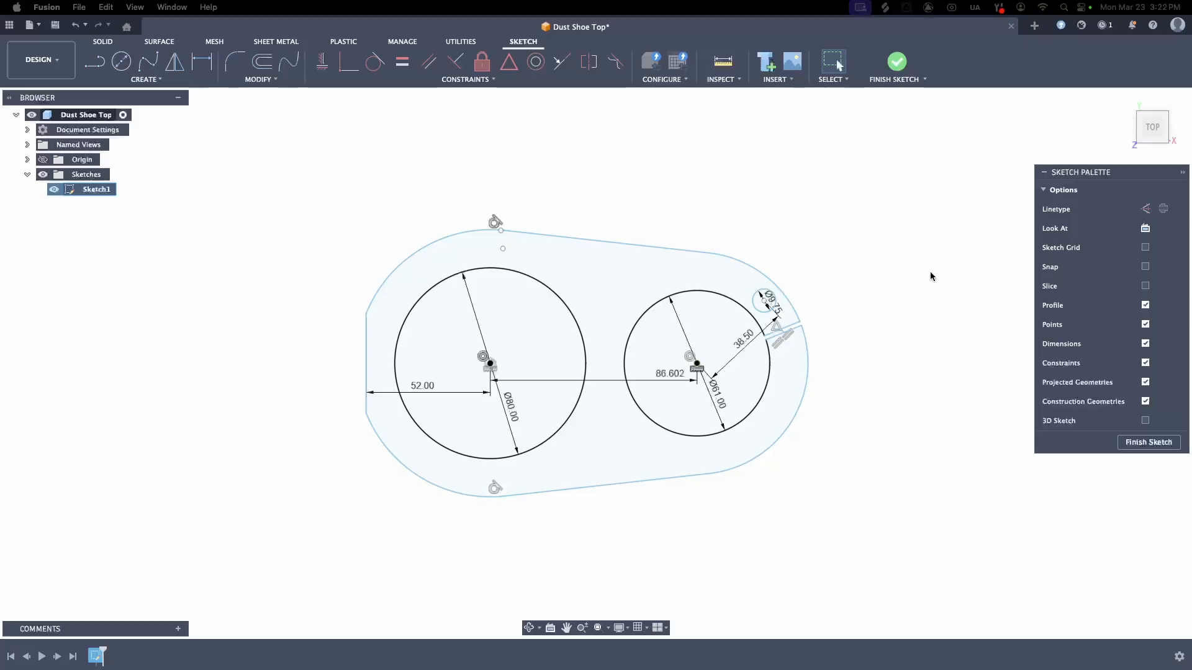
Step: Draw a construction line about 77 mm long from the 9.75 mm circle's centre down across the slit and past the outline
key("l")
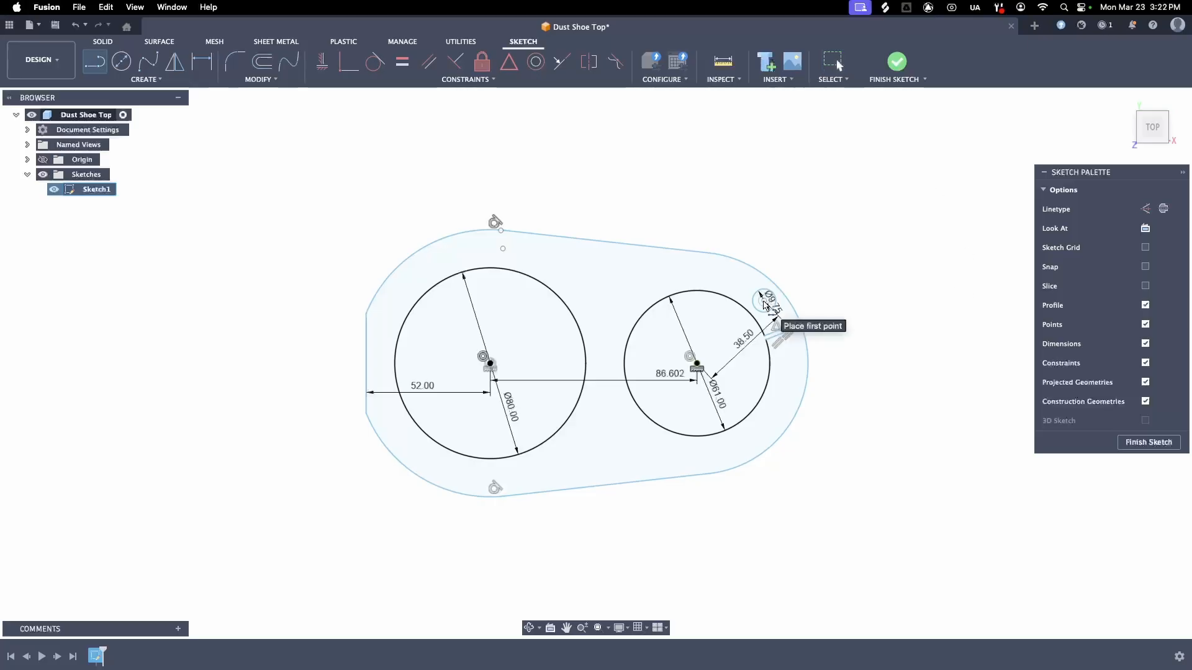
left_click(764, 301)
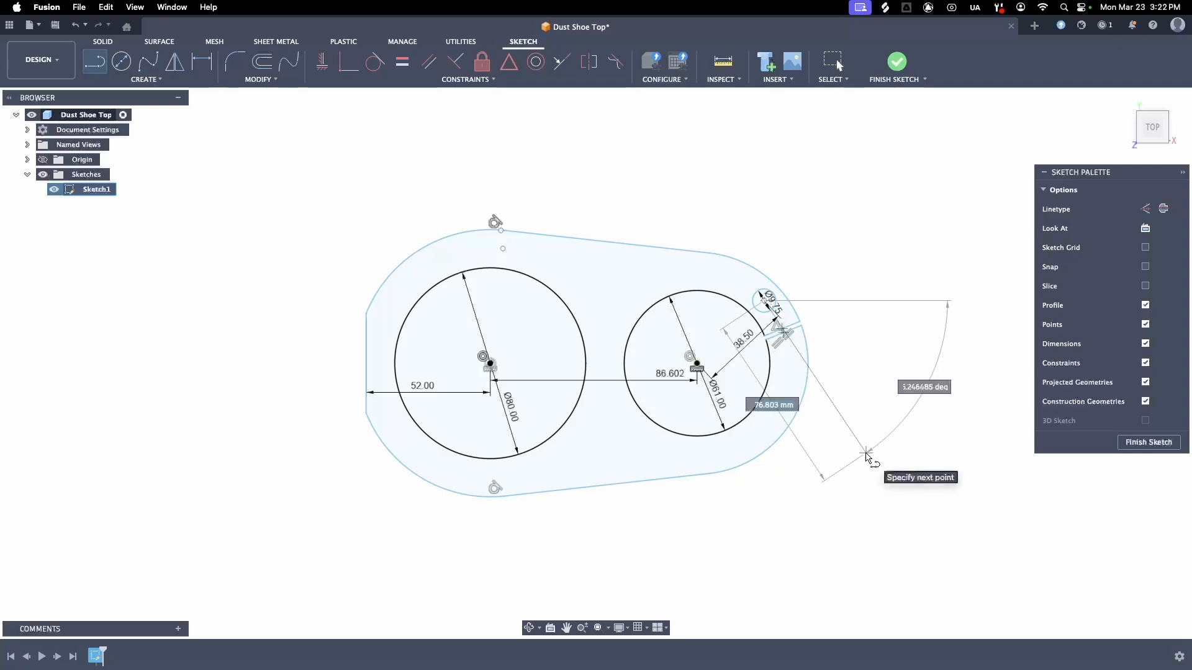
left_click(867, 451)
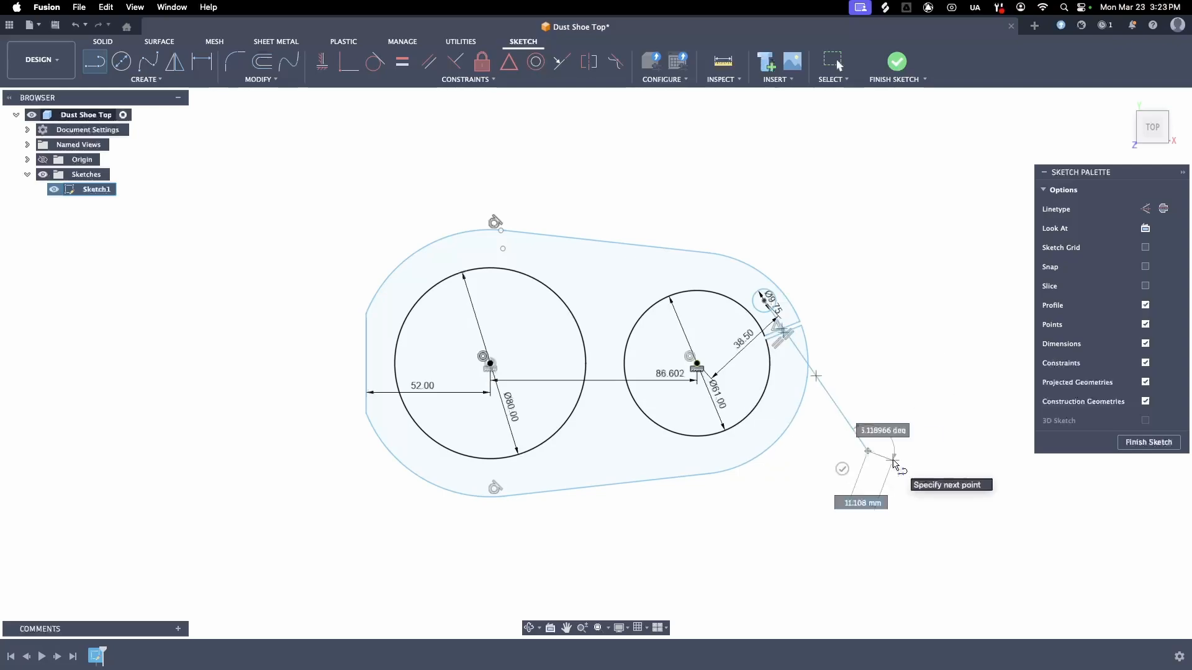
key("Escape")
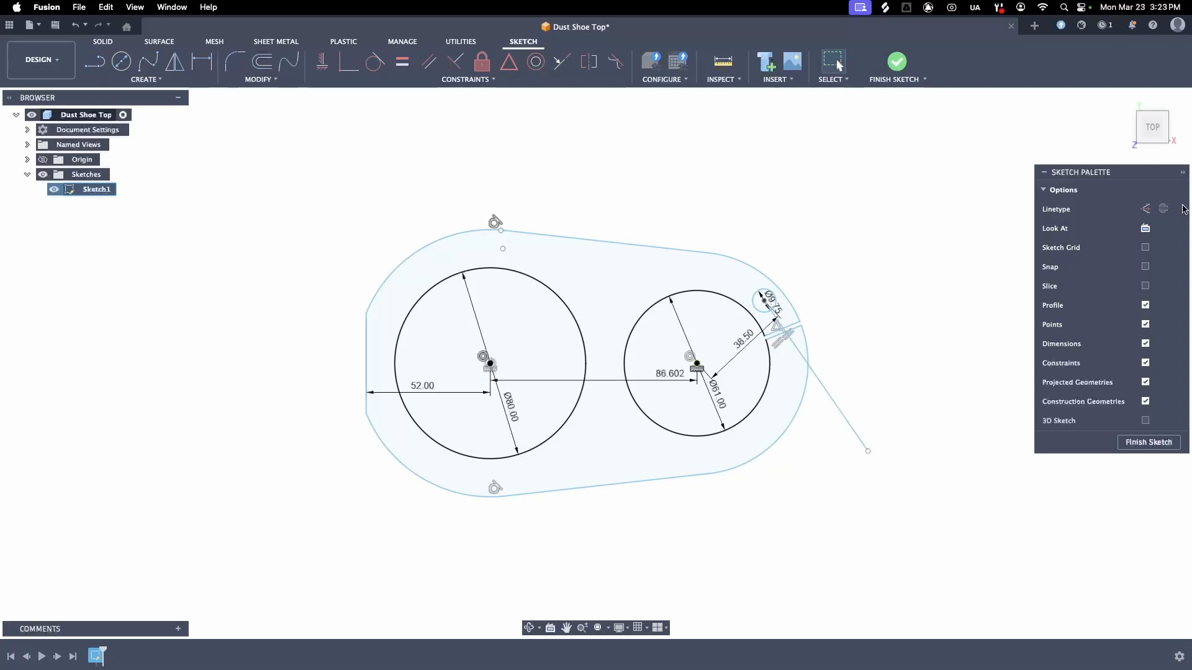
left_click(837, 400)
left_click(1145, 208)
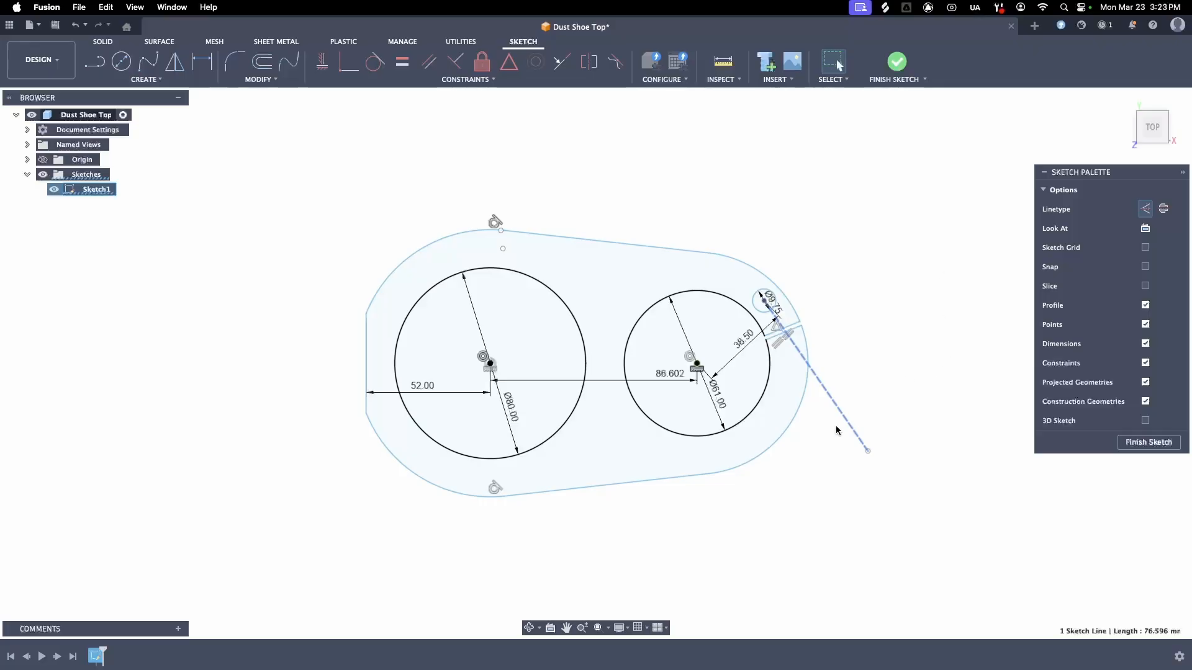
Step: Draw a short perpendicular line from the construction line to the outline's right arc, and a 16 mm line outward from that arc point
key("l")
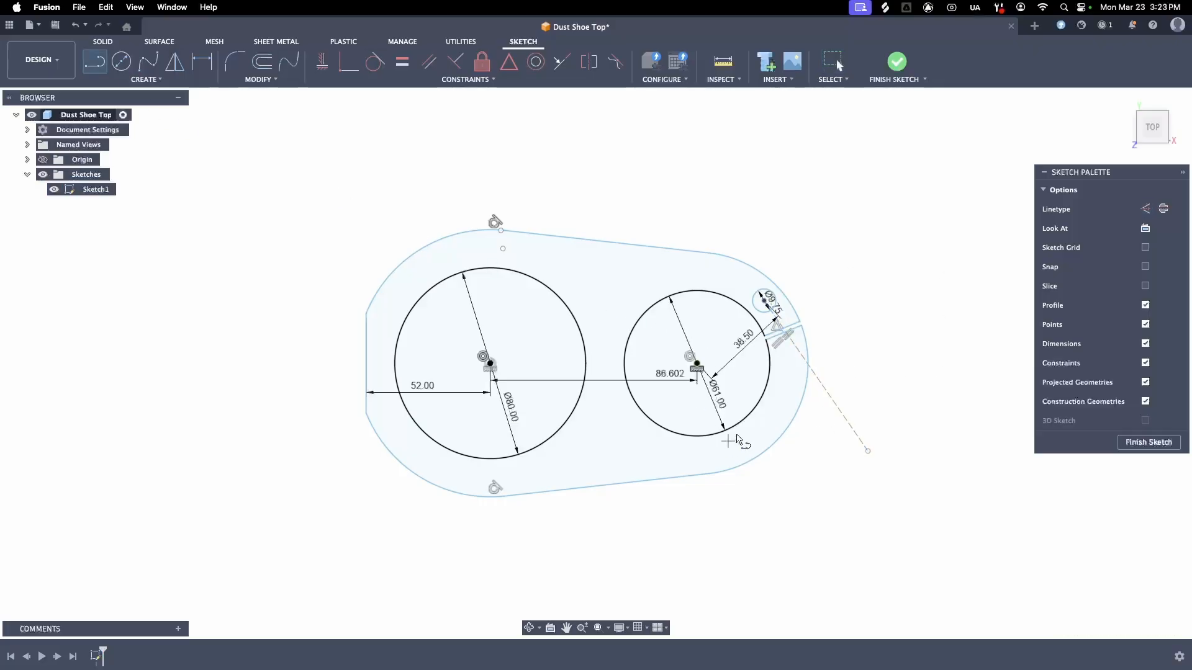
left_click(828, 393)
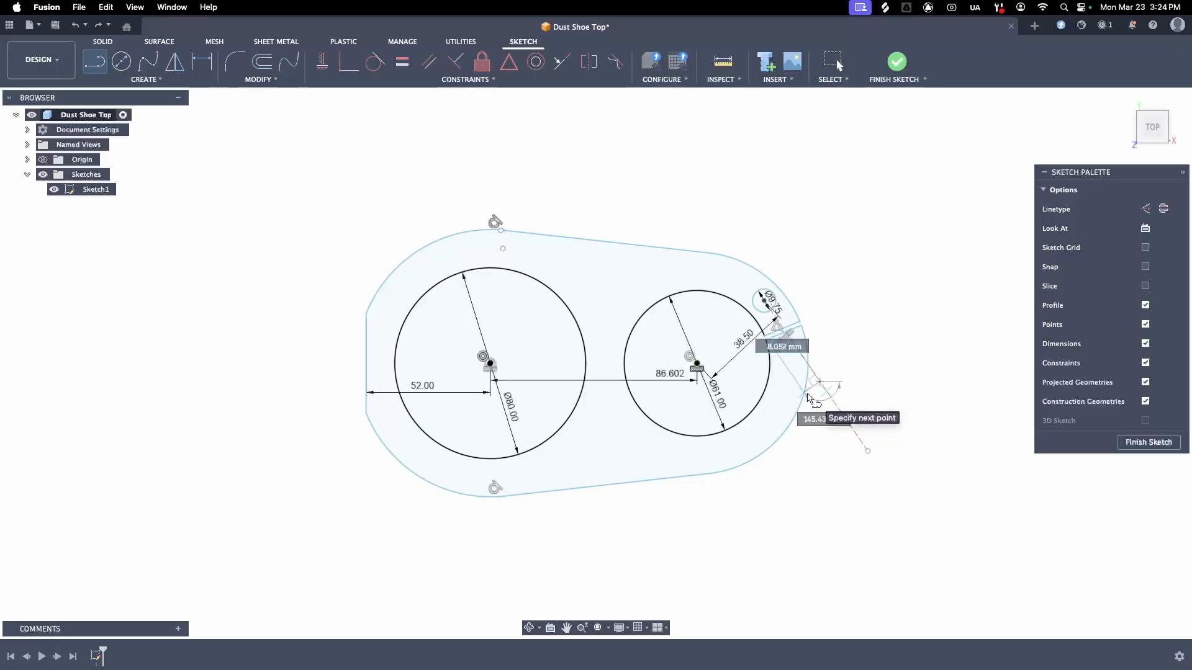
double_click(807, 395)
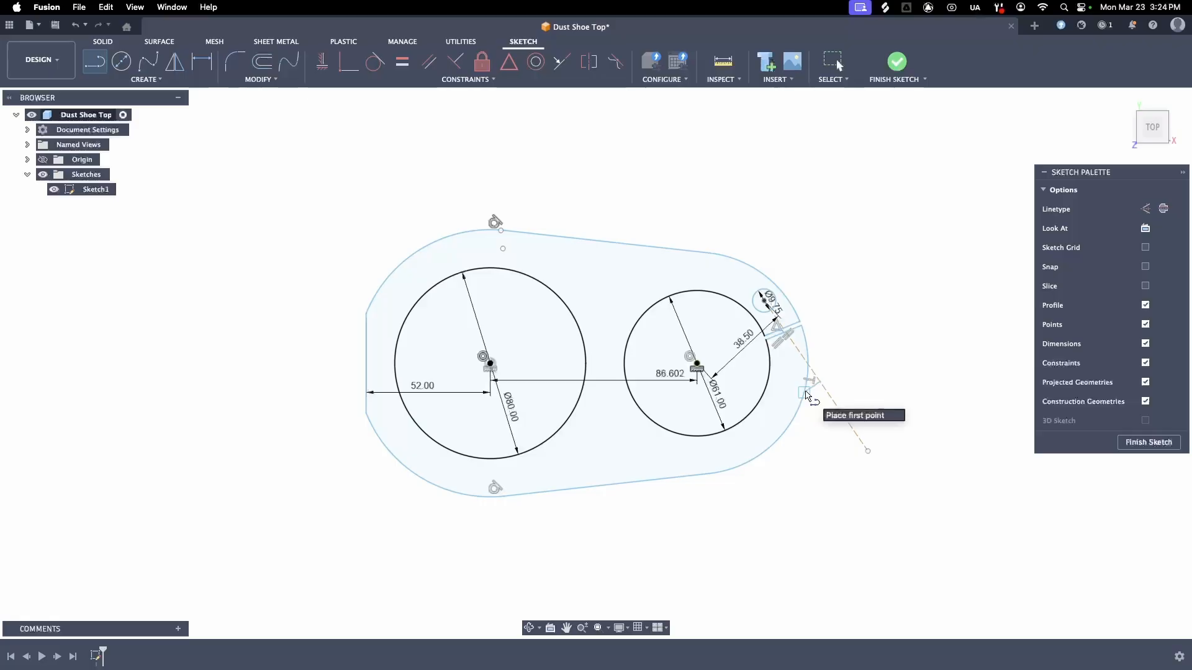
left_click(807, 394)
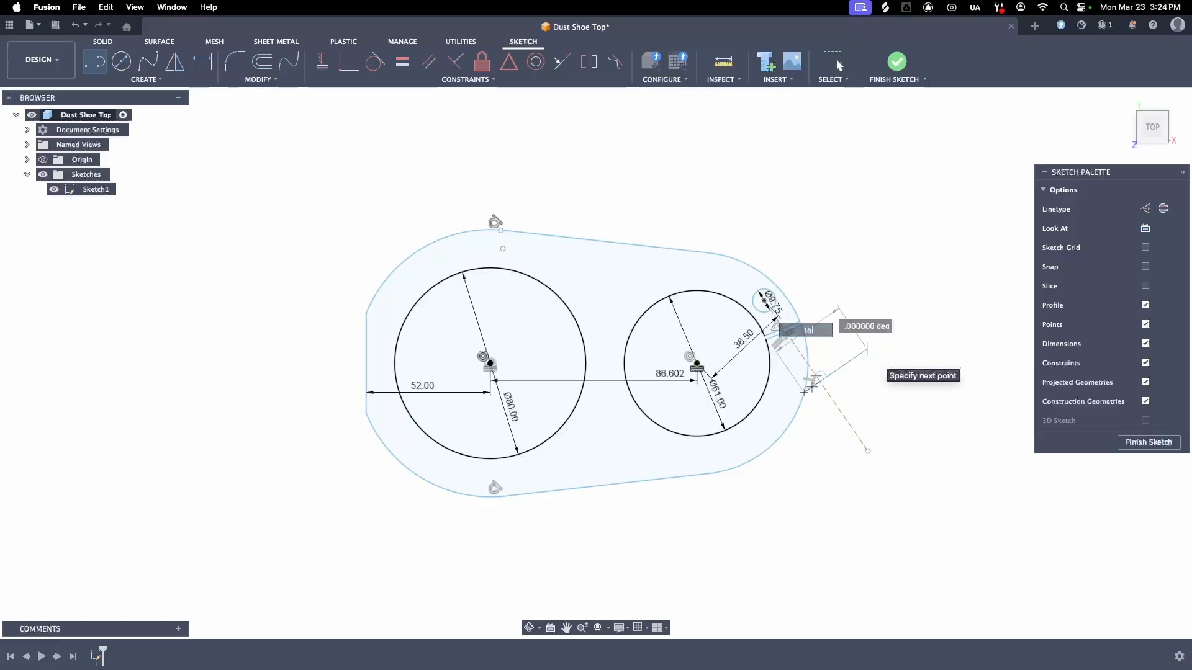
type("16")
key("Return")
key("Escape")
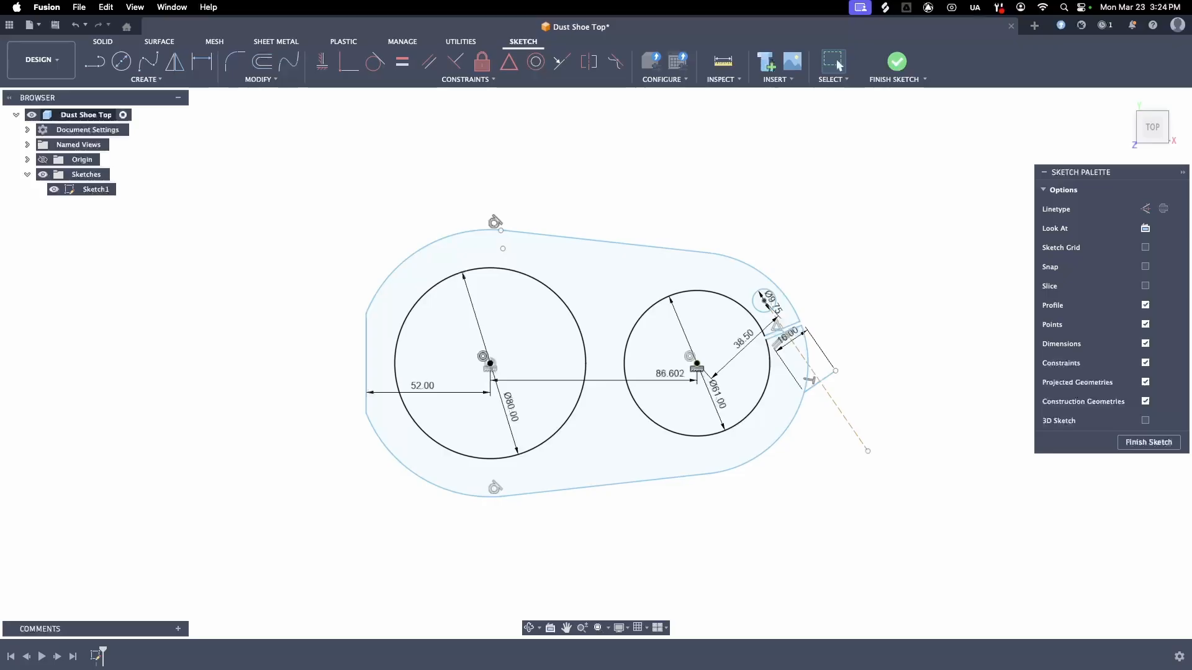
Step: Draw a line from the 16 mm line's outer end to the slit's upper outer corner, and trim the outline arc it encloses
key("l")
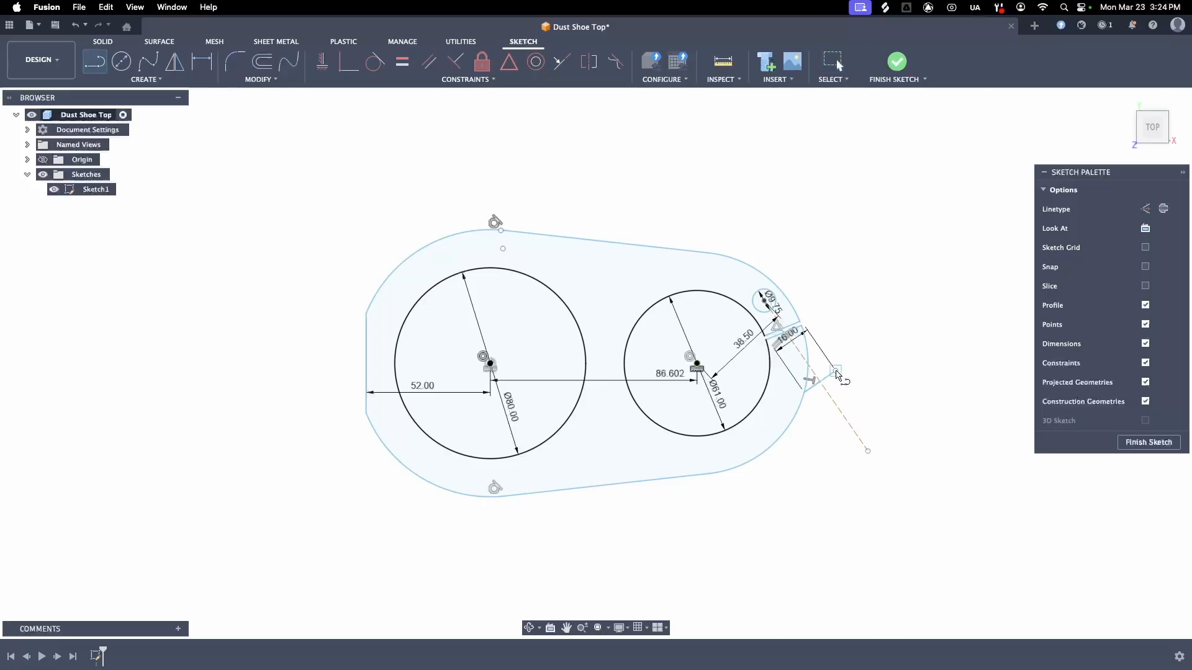
left_click(835, 371)
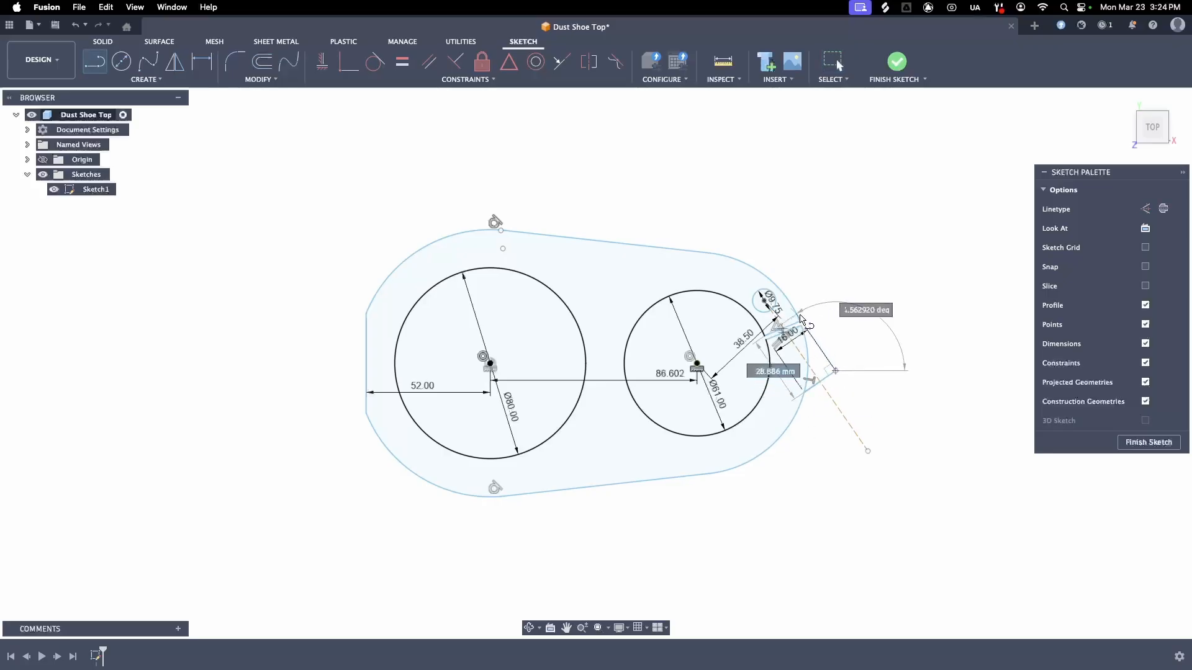
left_click(799, 317)
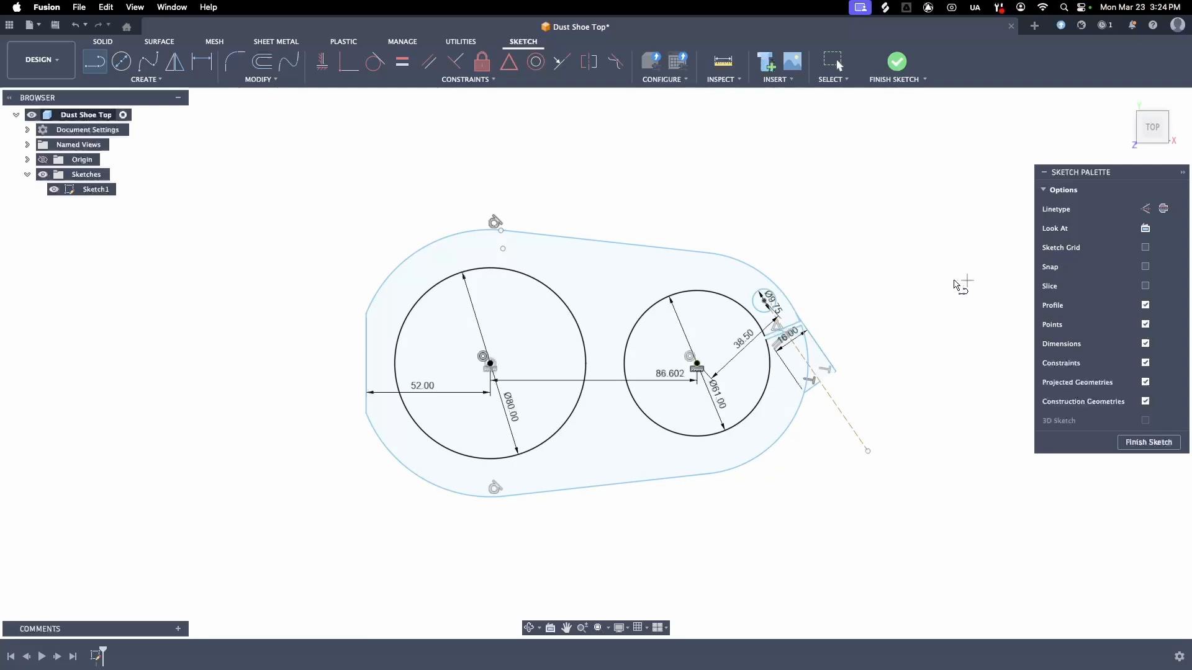
key("Escape")
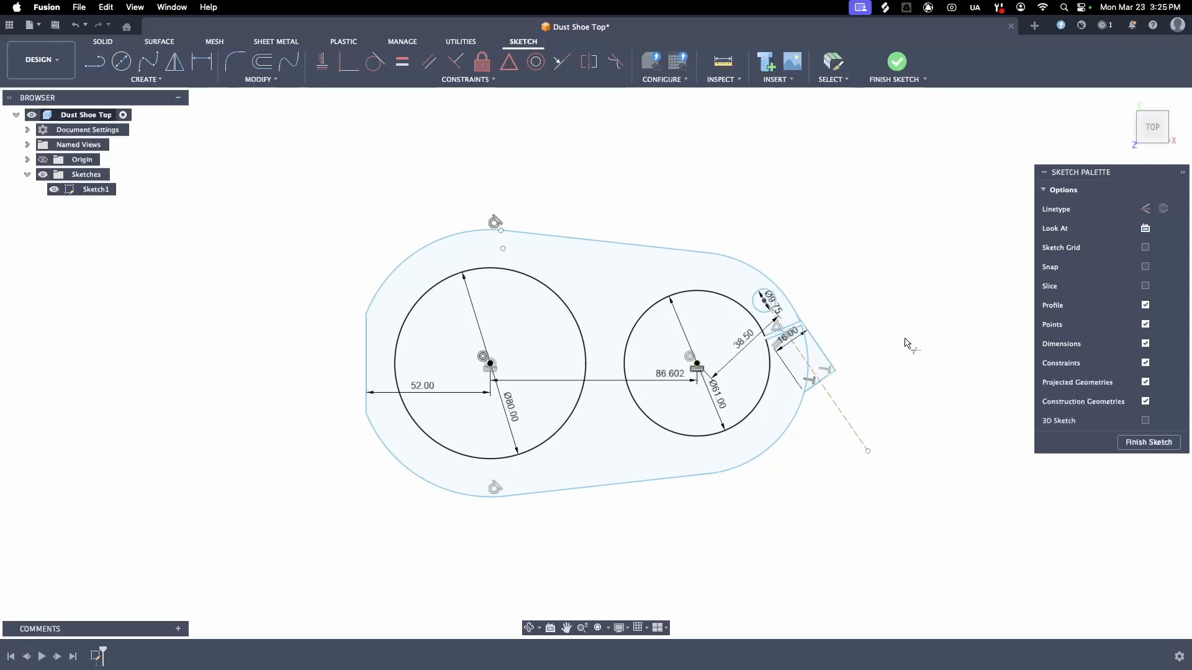
key("t")
left_click(810, 360)
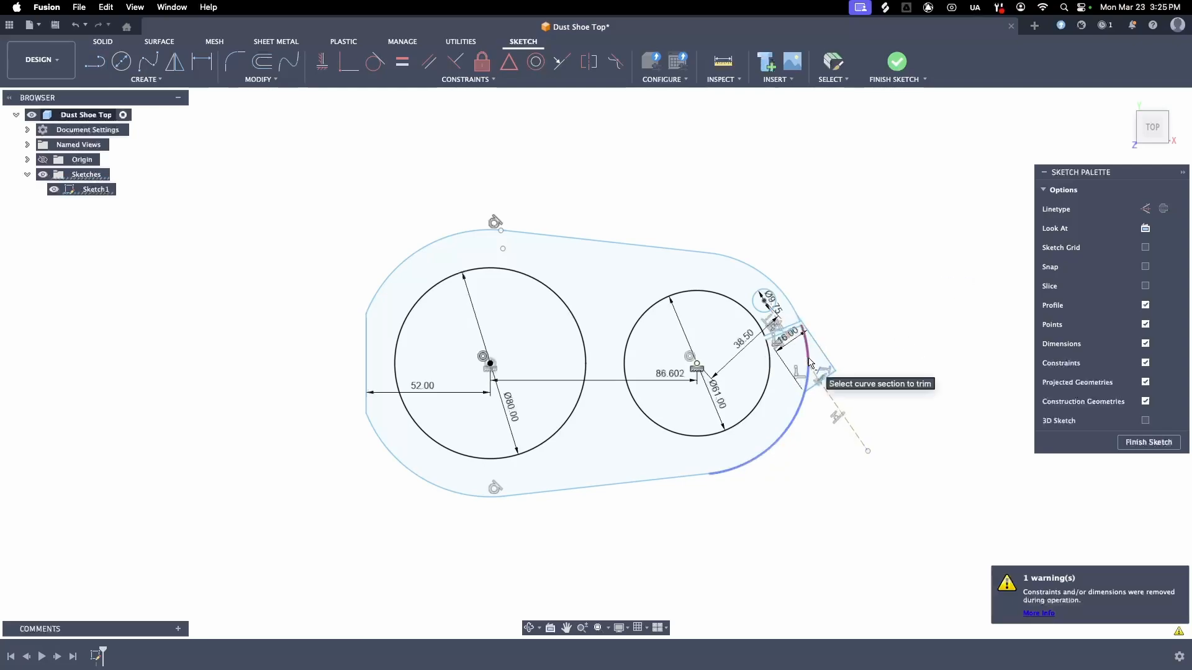
Step: Trim the remaining outline arc section at the base of the side tab
left_click(808, 378)
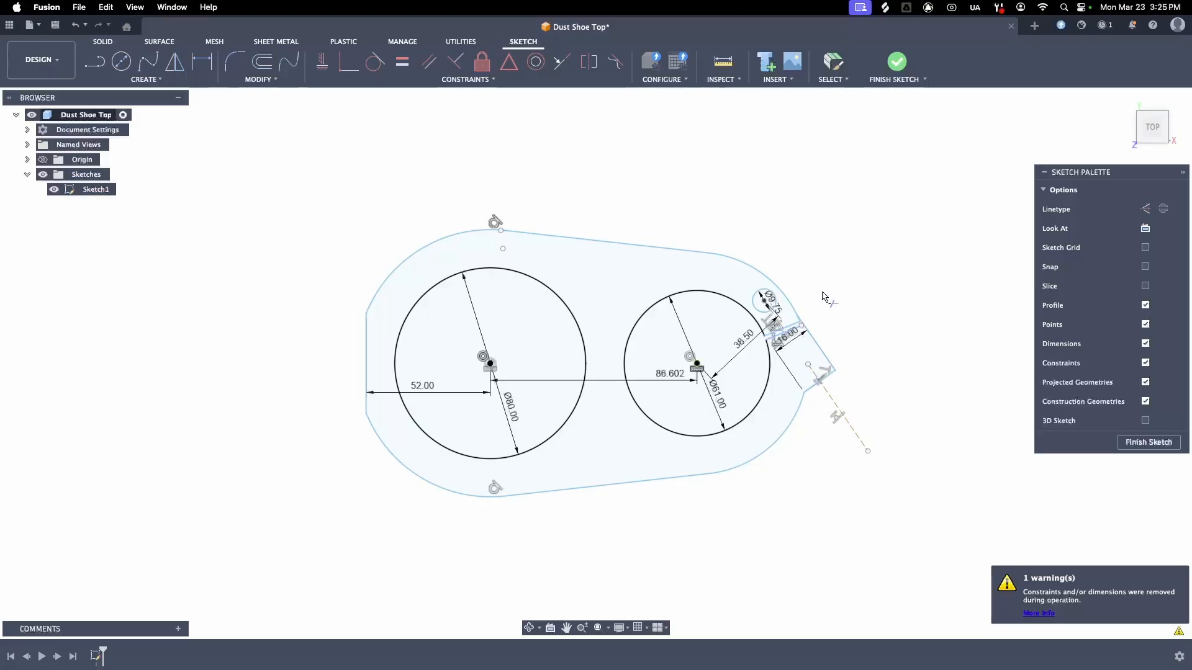
scroll(802, 320, "up", 8)
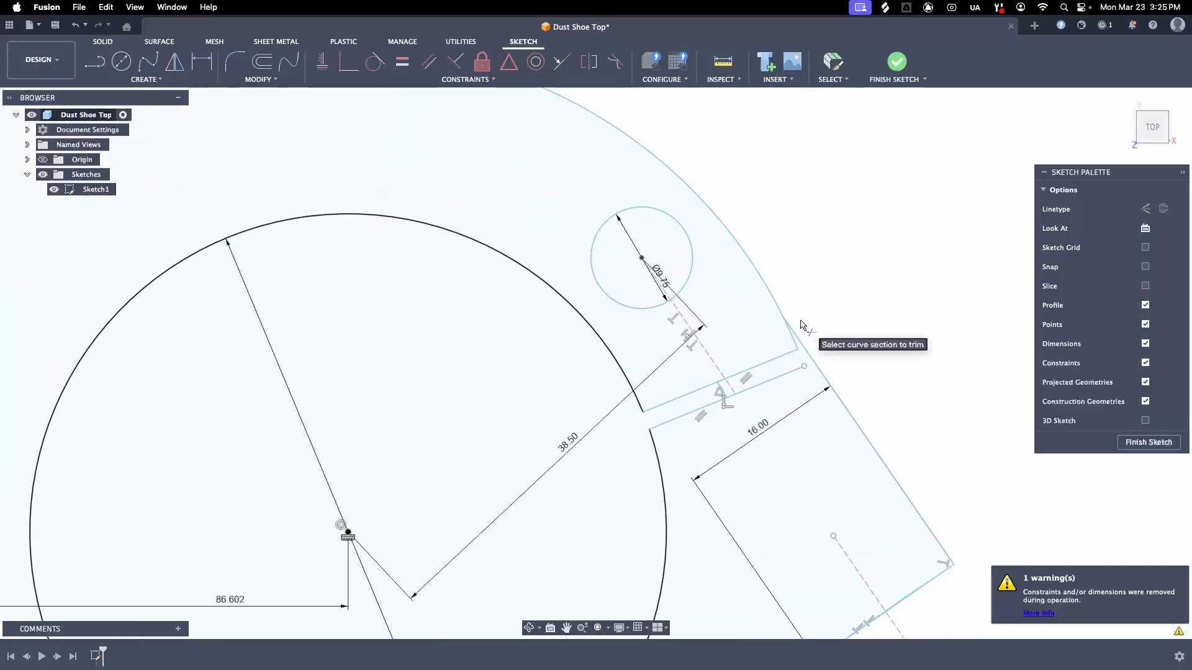
scroll(800, 324, "up", 3)
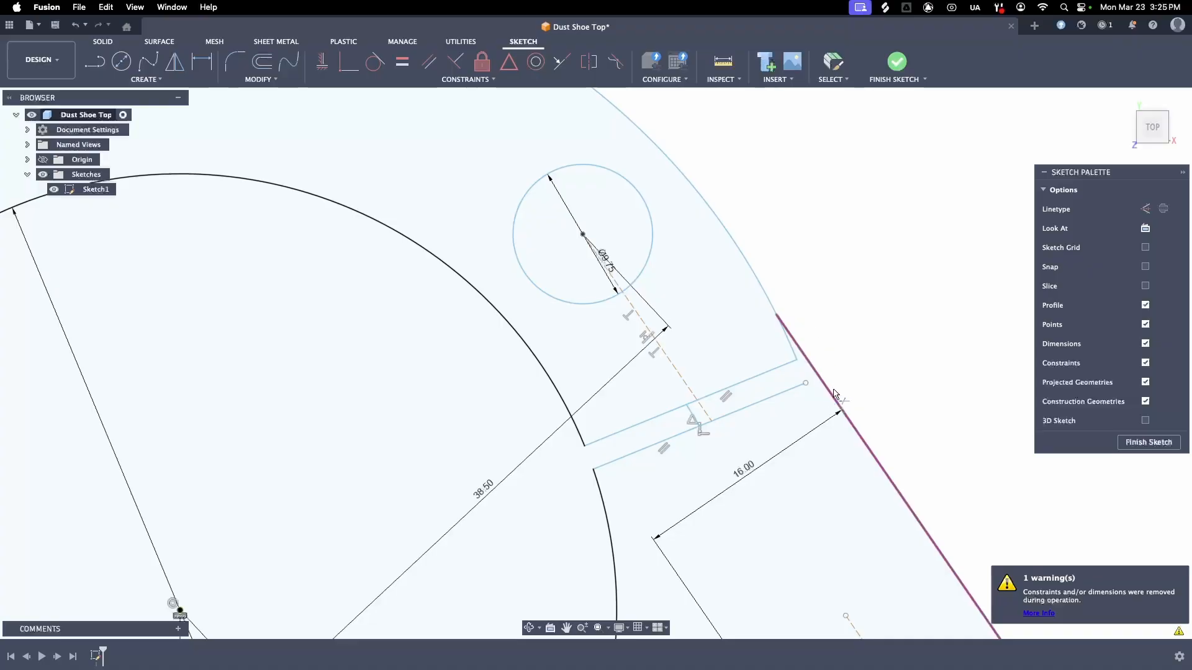
scroll(853, 386, "down", 3)
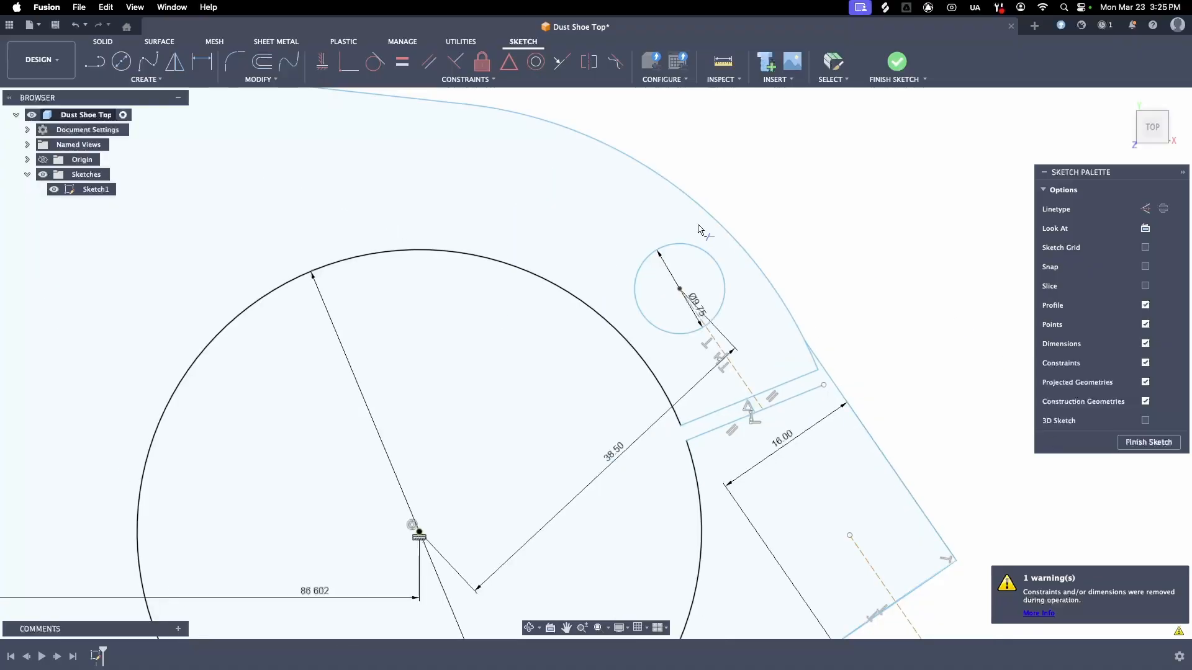
Step: Draw a line about 35 mm long from the tab's outer corner to the outline arc above the slit, tangent to it
left_click(95, 62)
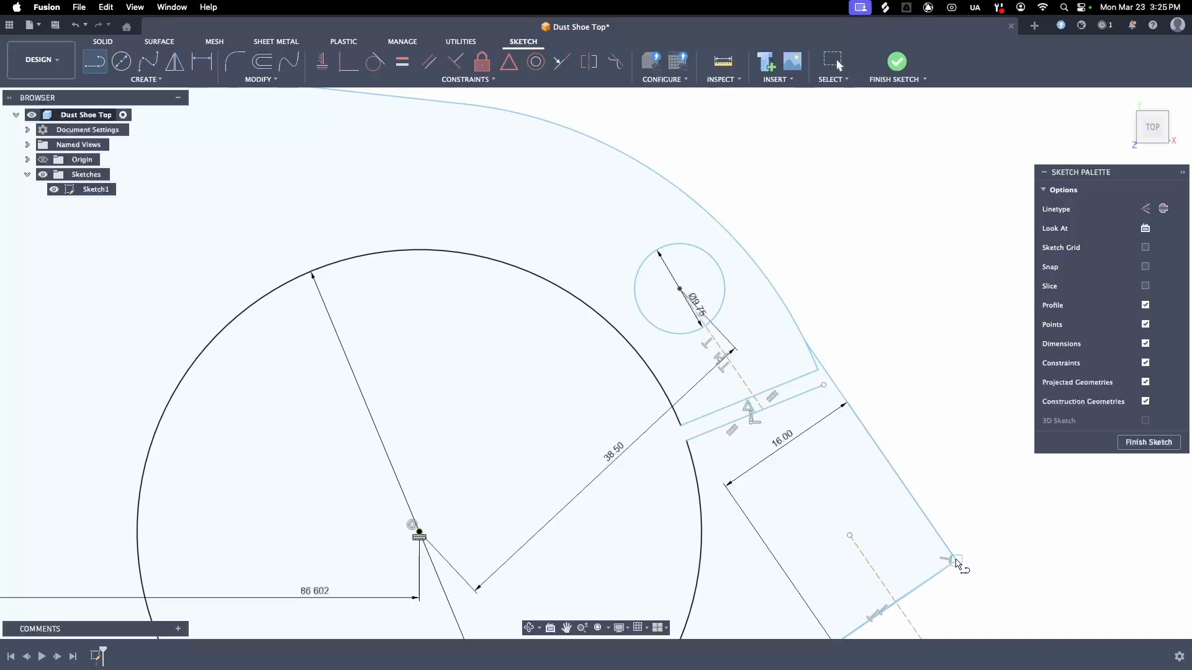
left_click(955, 562)
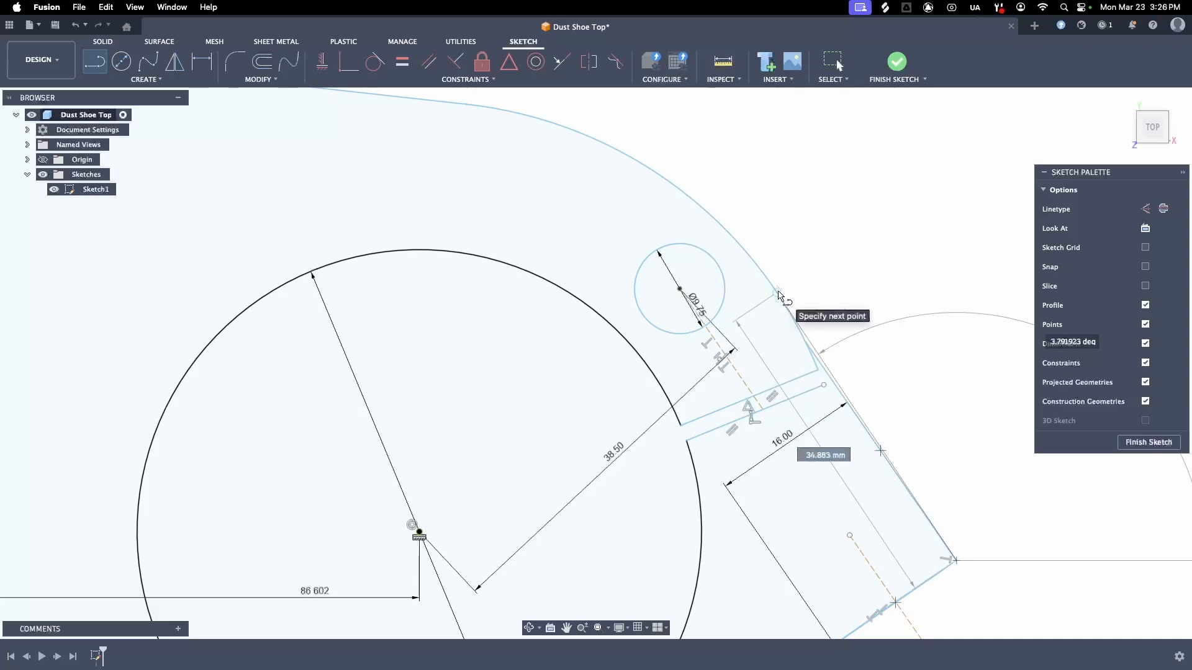
double_click(768, 286)
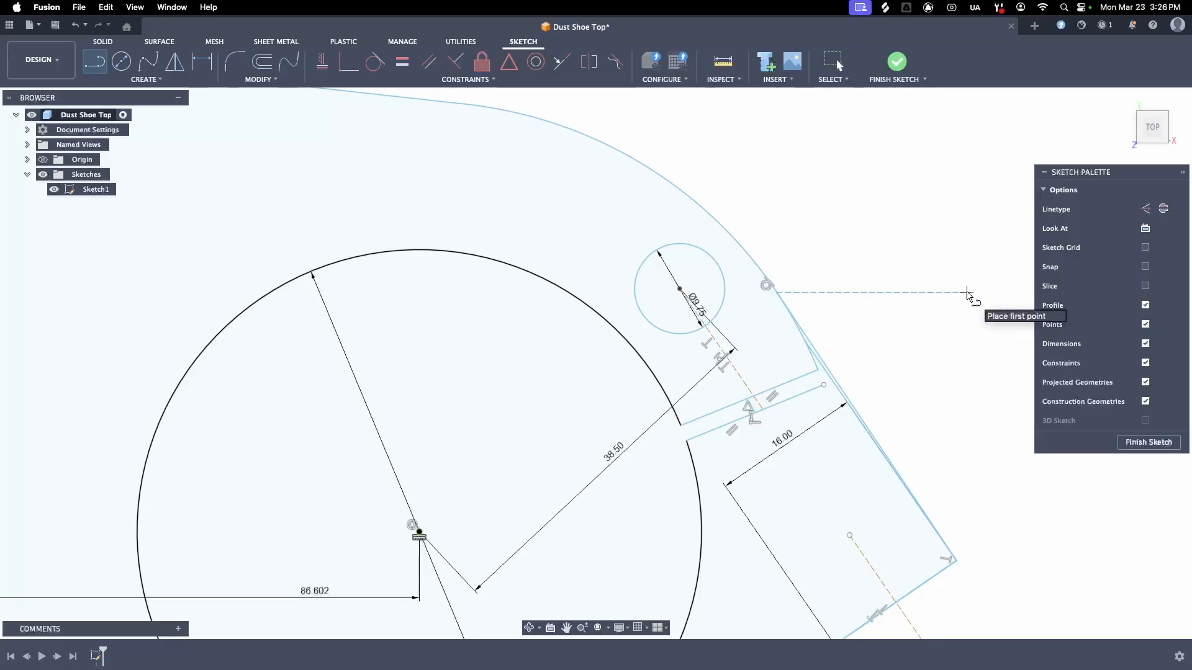
key("Escape")
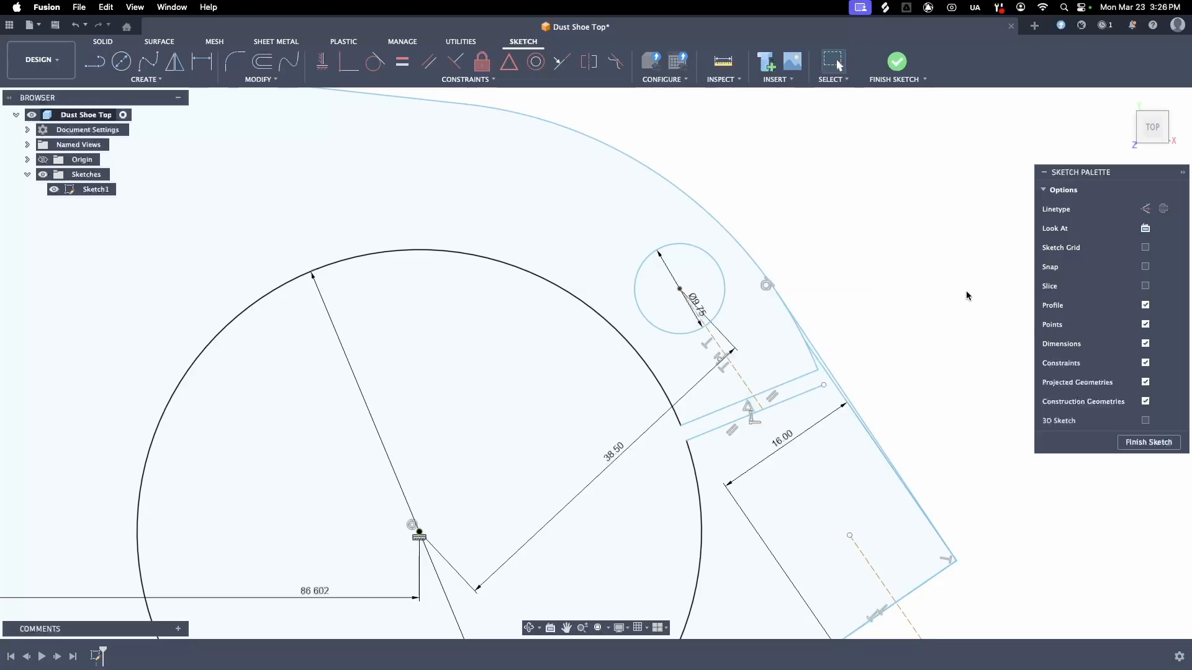
Step: Extend both slit edges outward to the new tangent line with short lines about 1.4 mm and 1 mm long
scroll(855, 340, "up", 3)
scroll(856, 340, "up", 2)
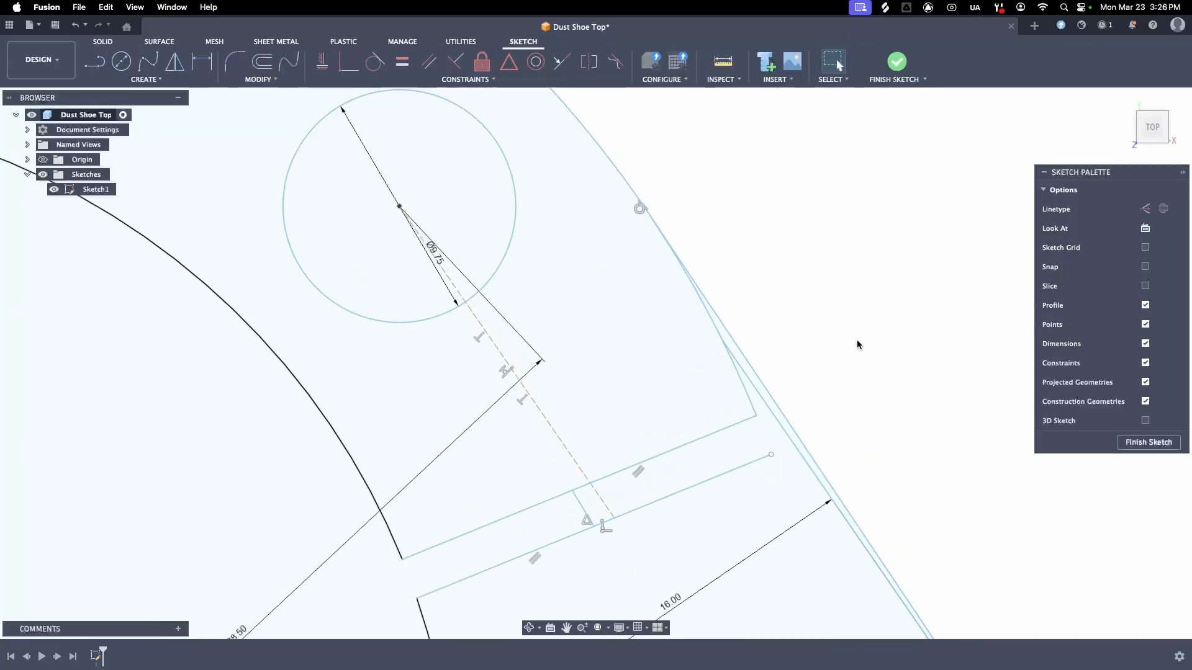
key("l")
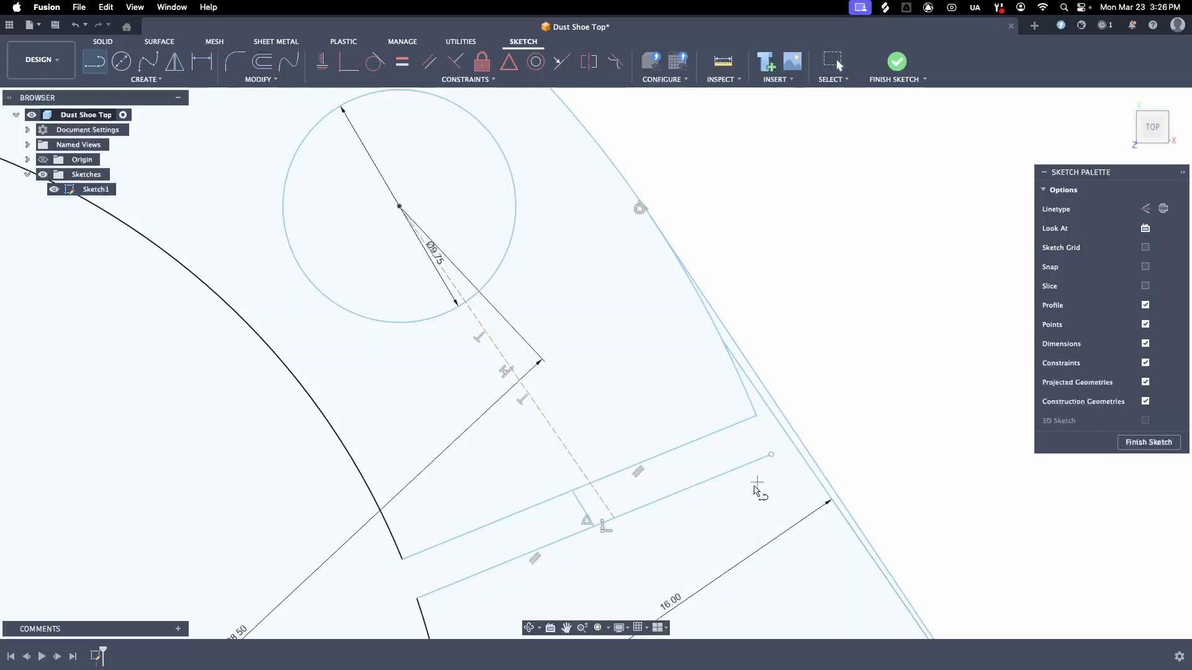
left_click(771, 454)
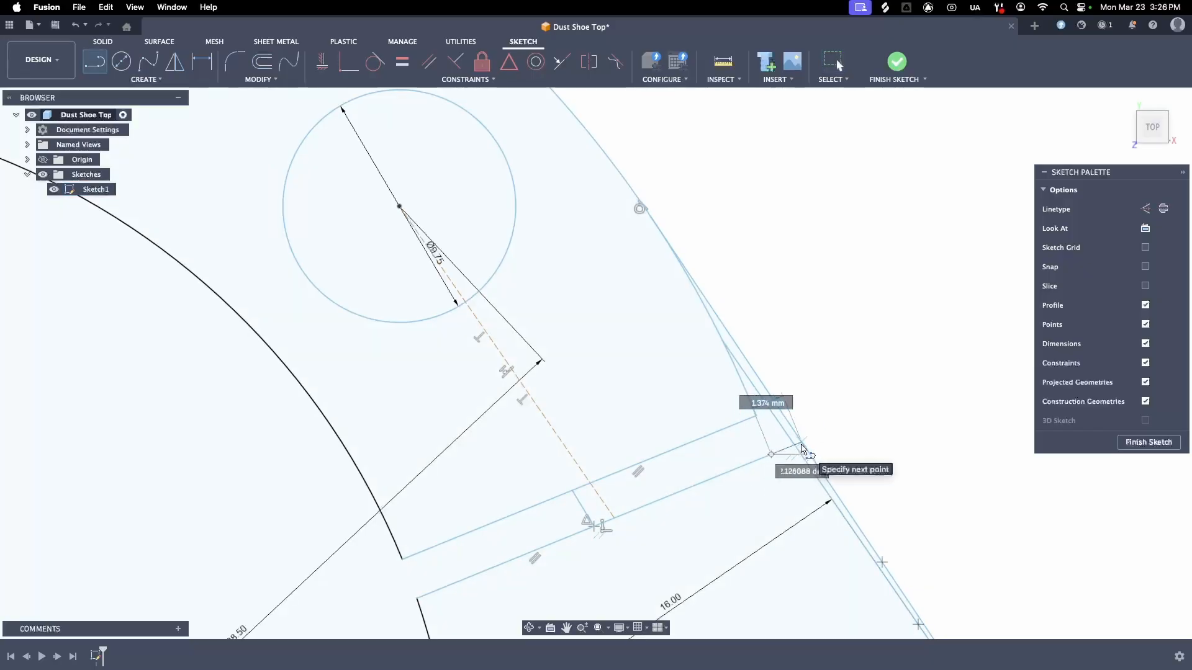
double_click(801, 448)
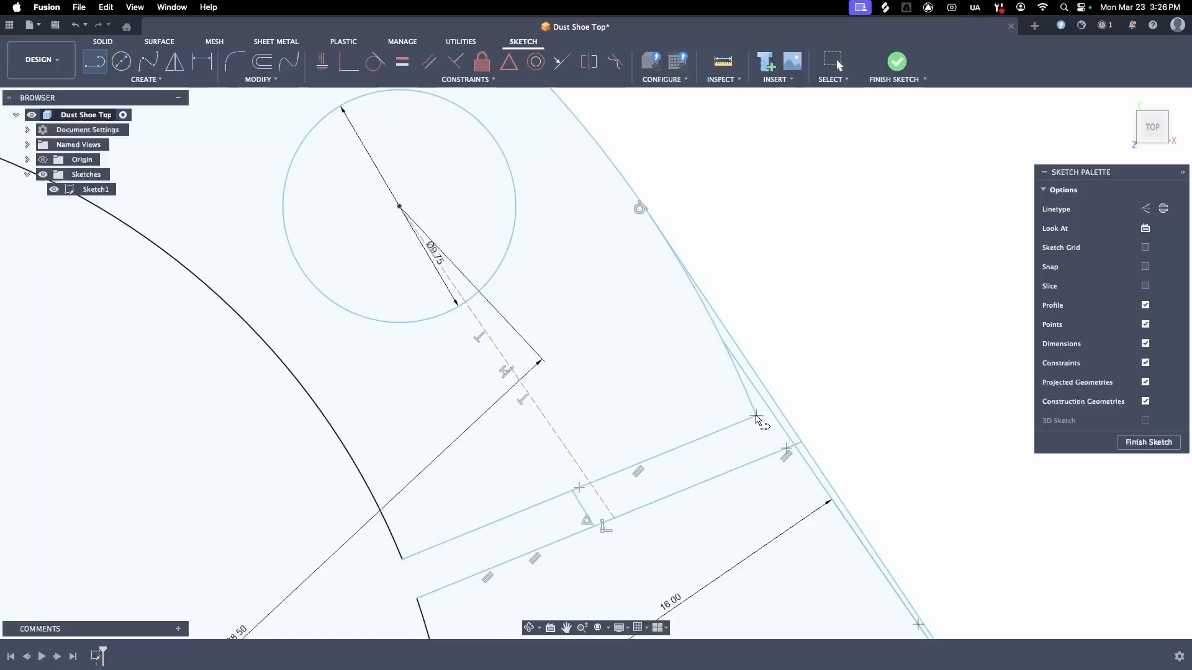
left_click(757, 415)
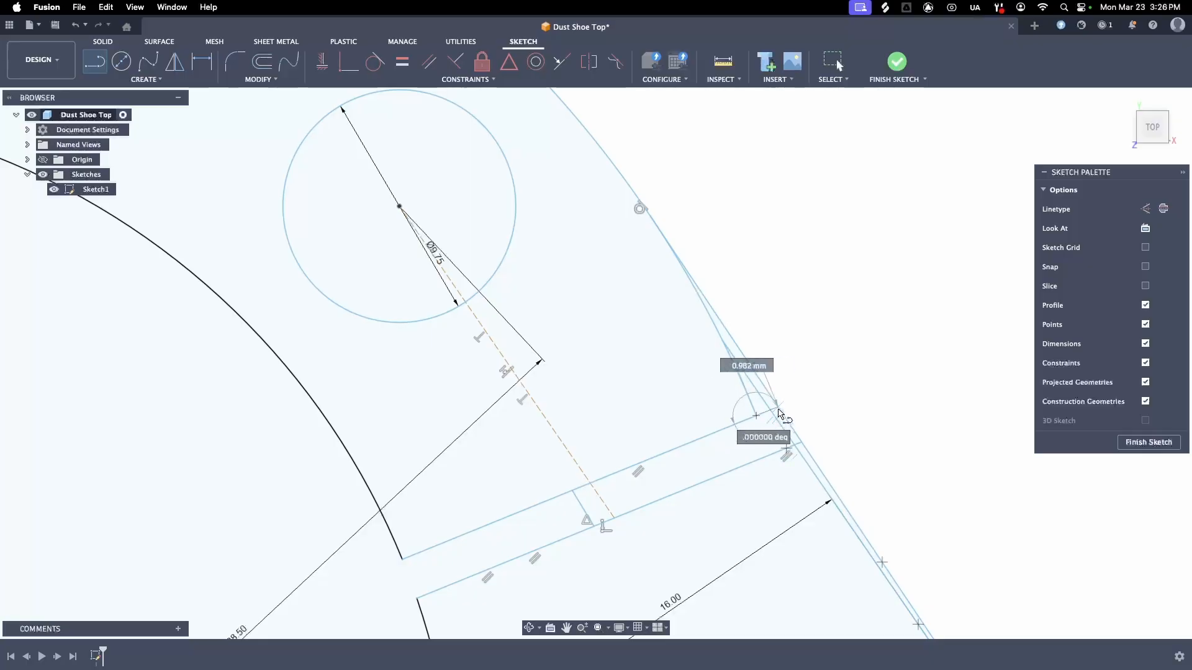
double_click(780, 412)
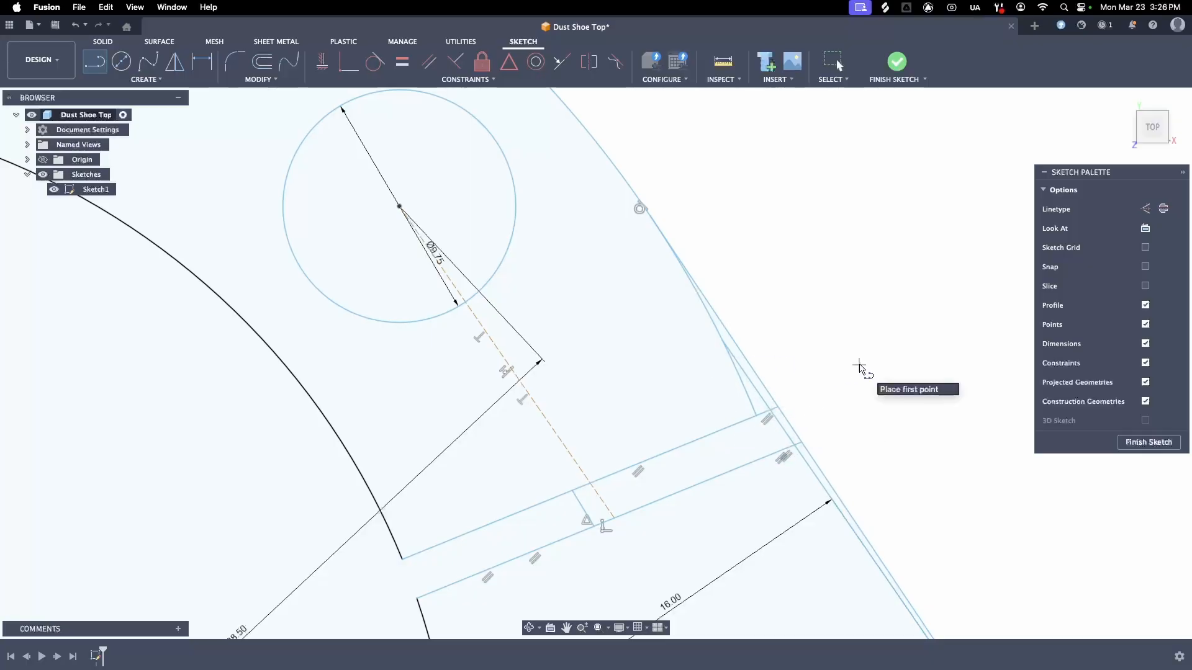
key("Escape")
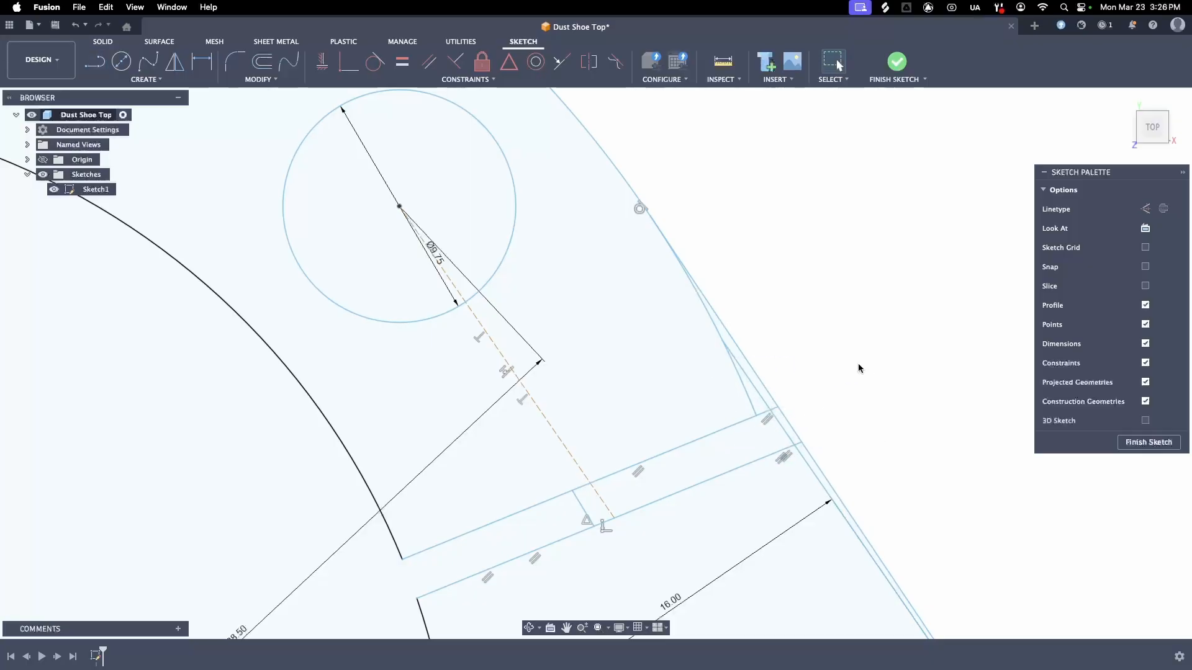
Step: Trim the leftover arc and old line inside the tangent line, and open the slit's outer end
left_click(757, 397)
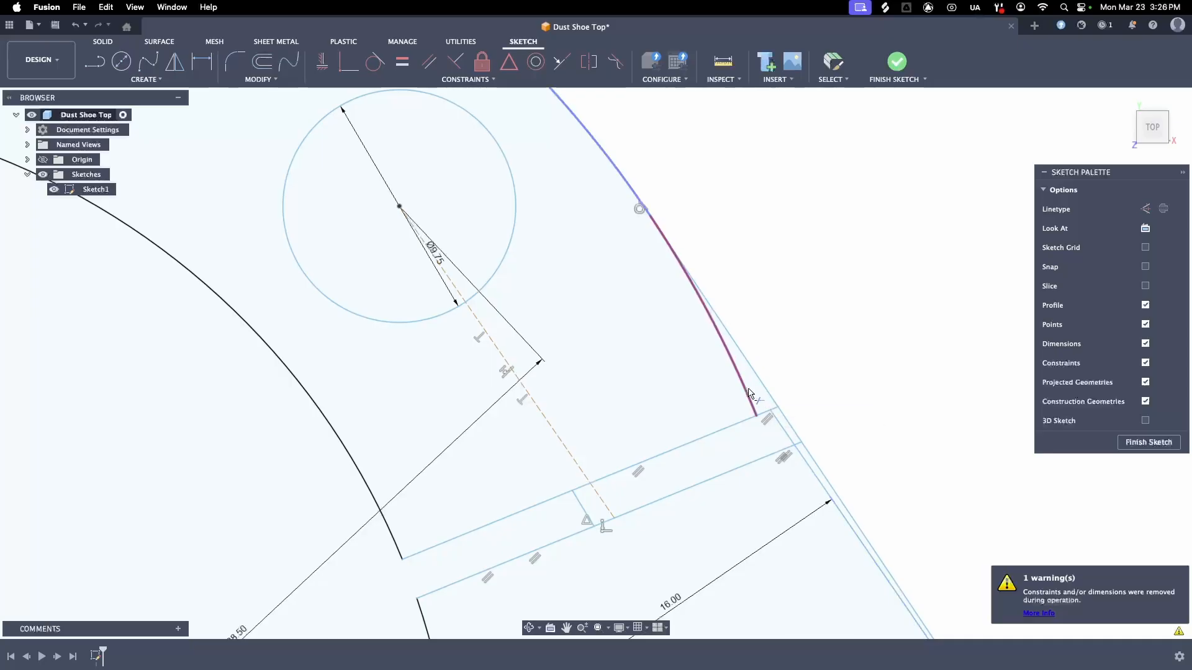
left_click(755, 396)
left_click(784, 430)
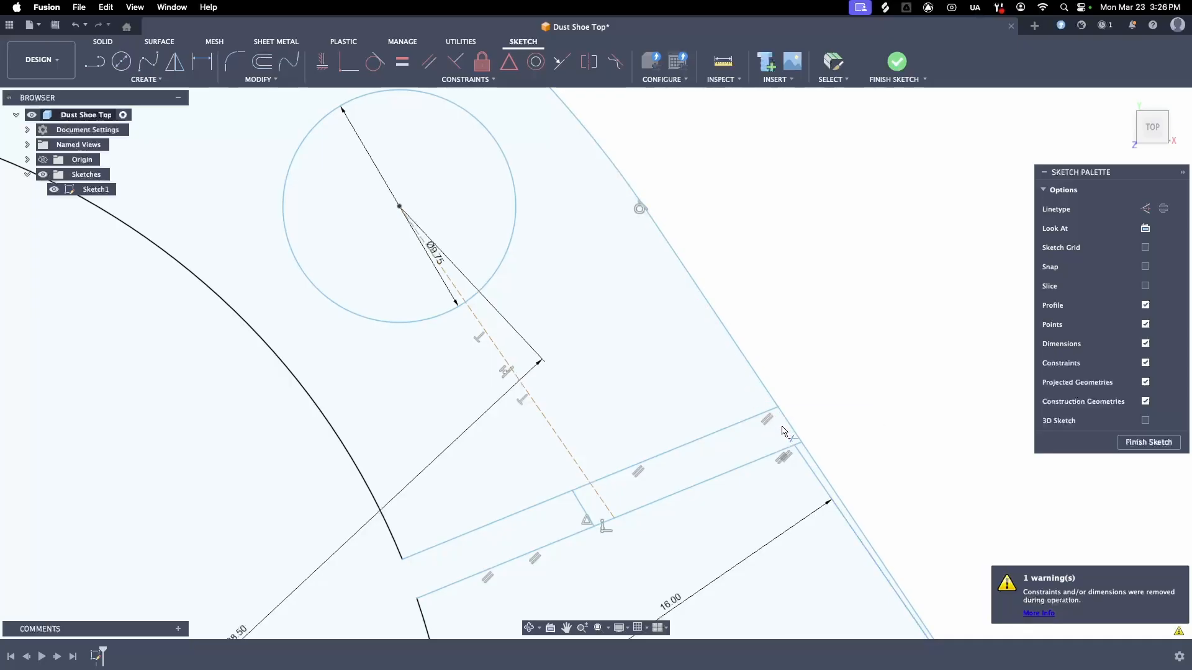
left_click(808, 475)
scroll(901, 462, "down", 5)
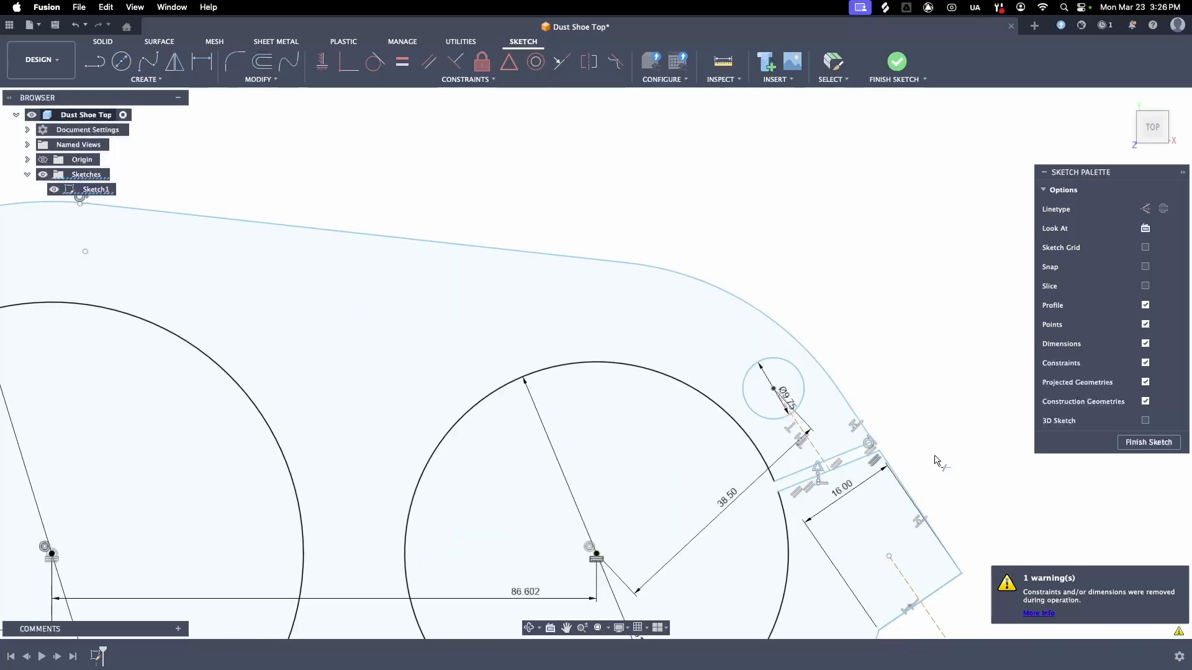
Step: Hide the sketch constraints and delete the short line crossing the slit
left_click(1145, 363)
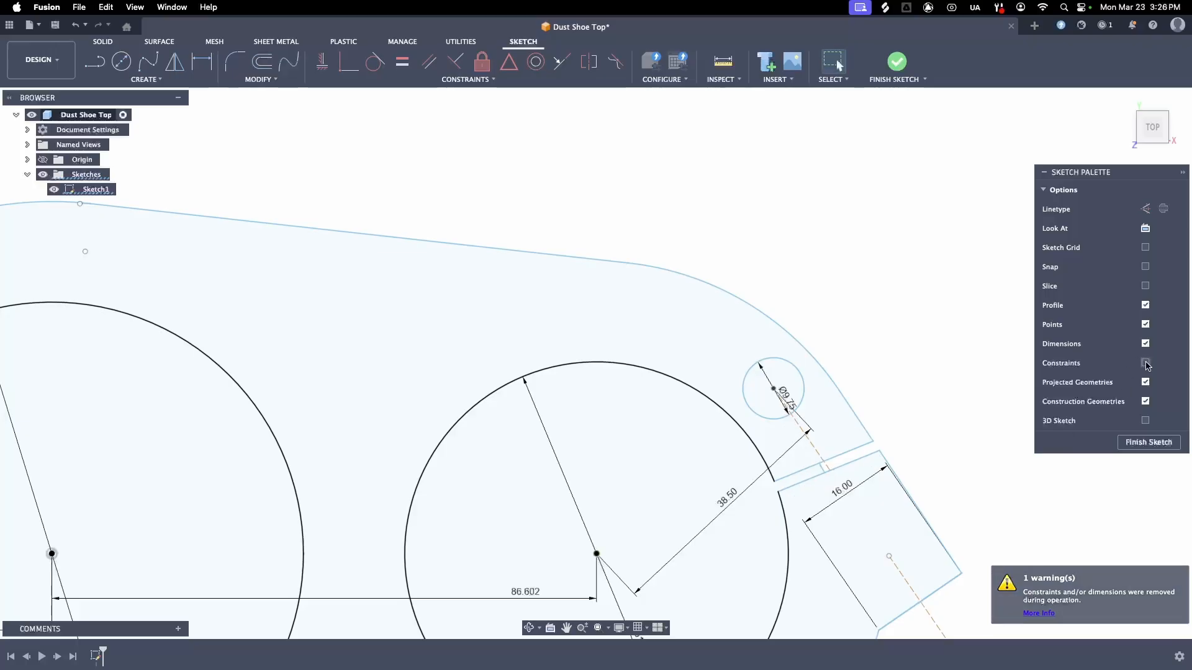
left_click(821, 468)
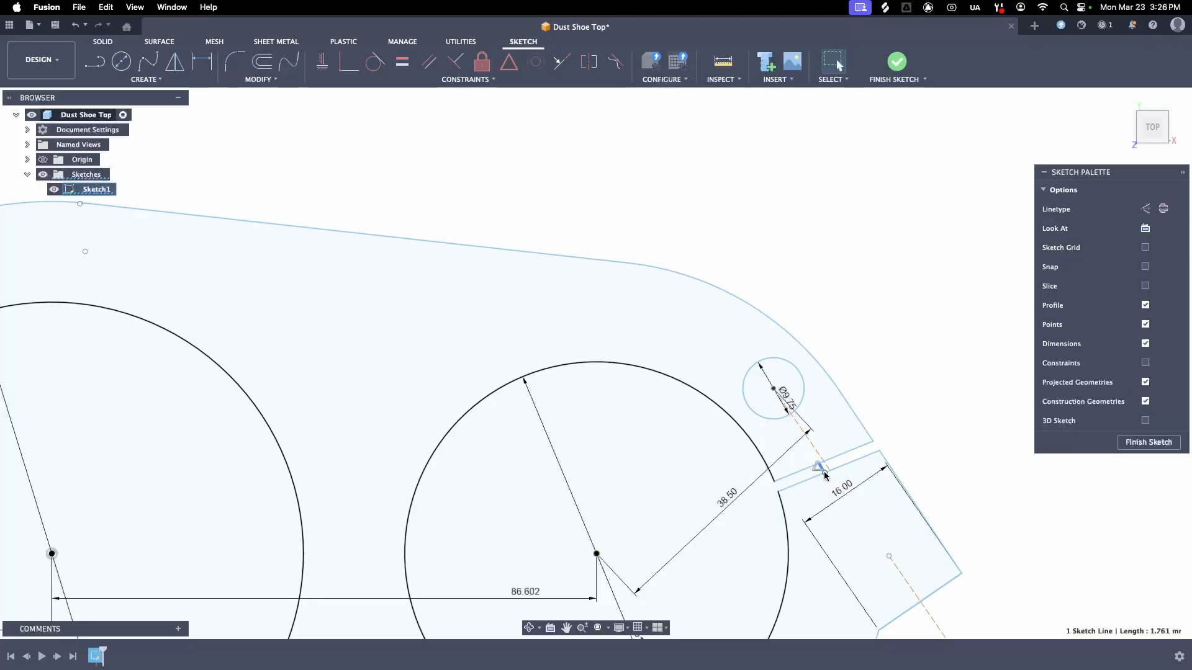
key("Delete")
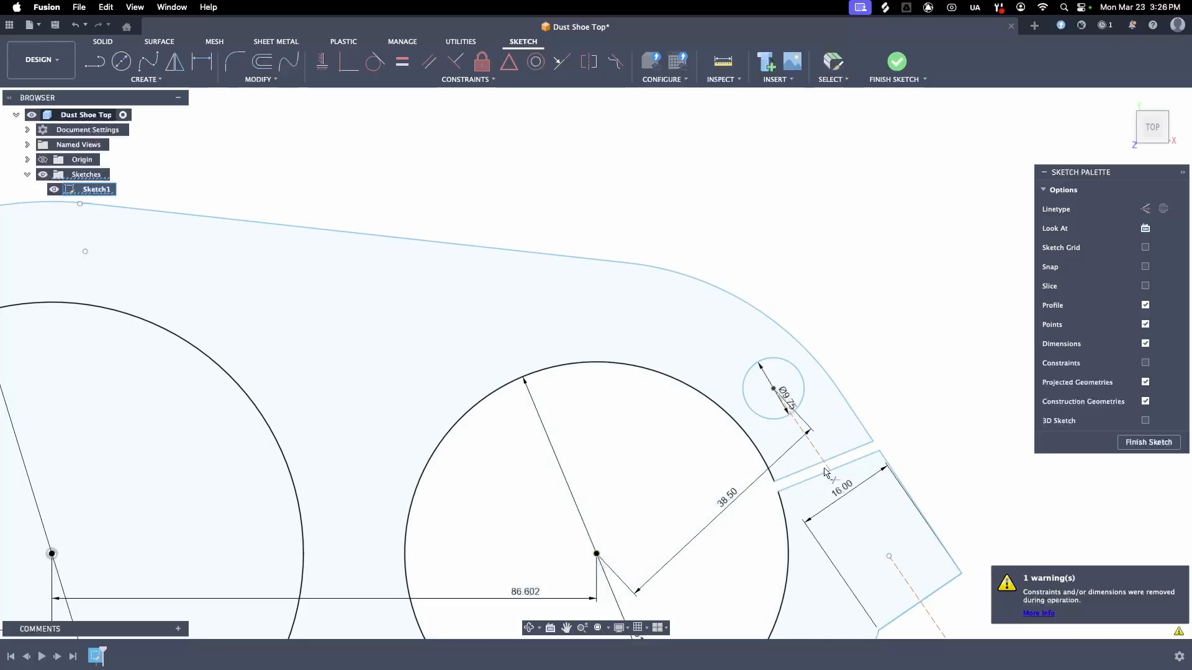
Step: Dimension the segment of the tab's end edge between the construction line and the tab's outer corner
scroll(931, 376, "down", 5)
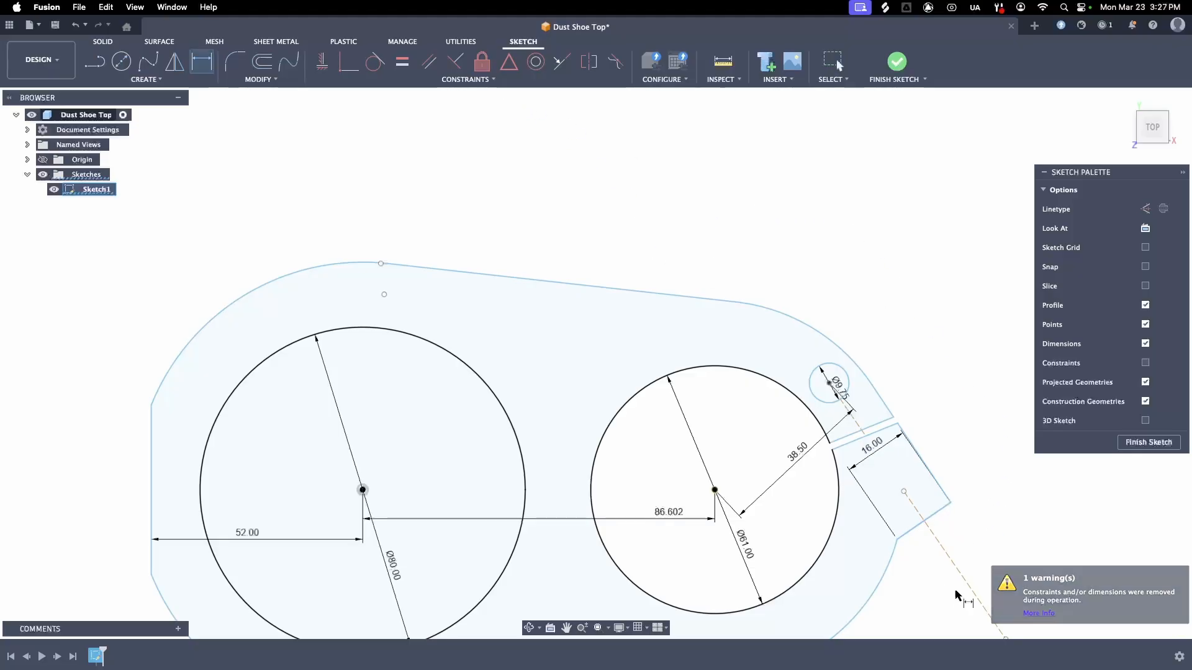
left_click(937, 512)
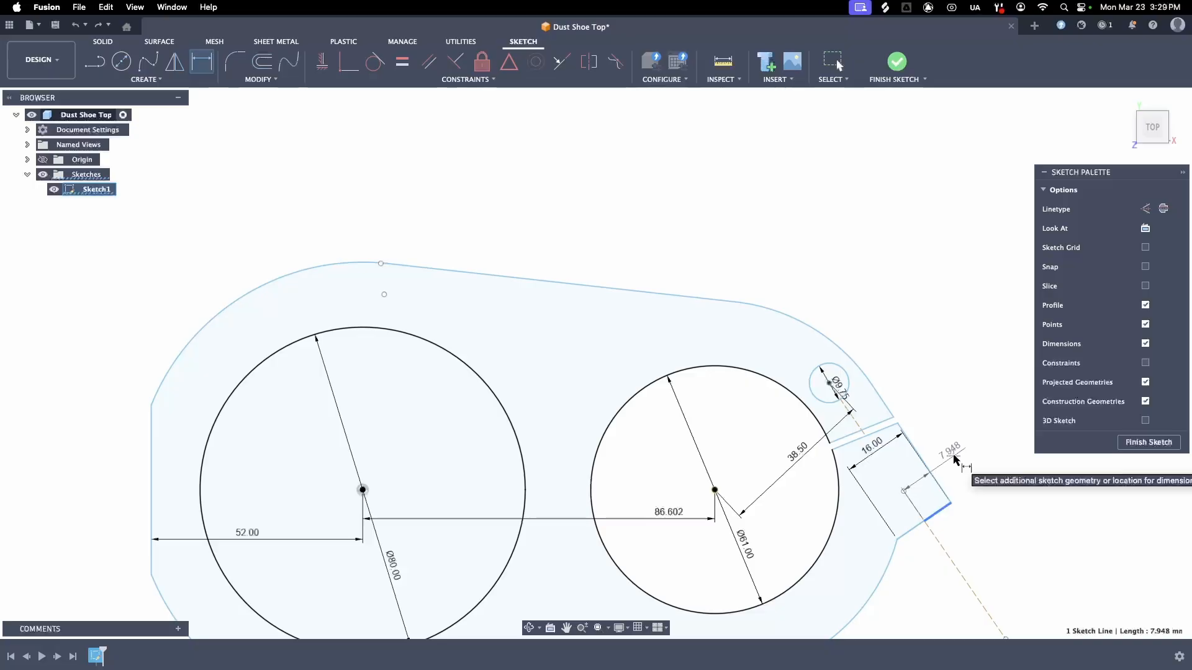
left_click(965, 468)
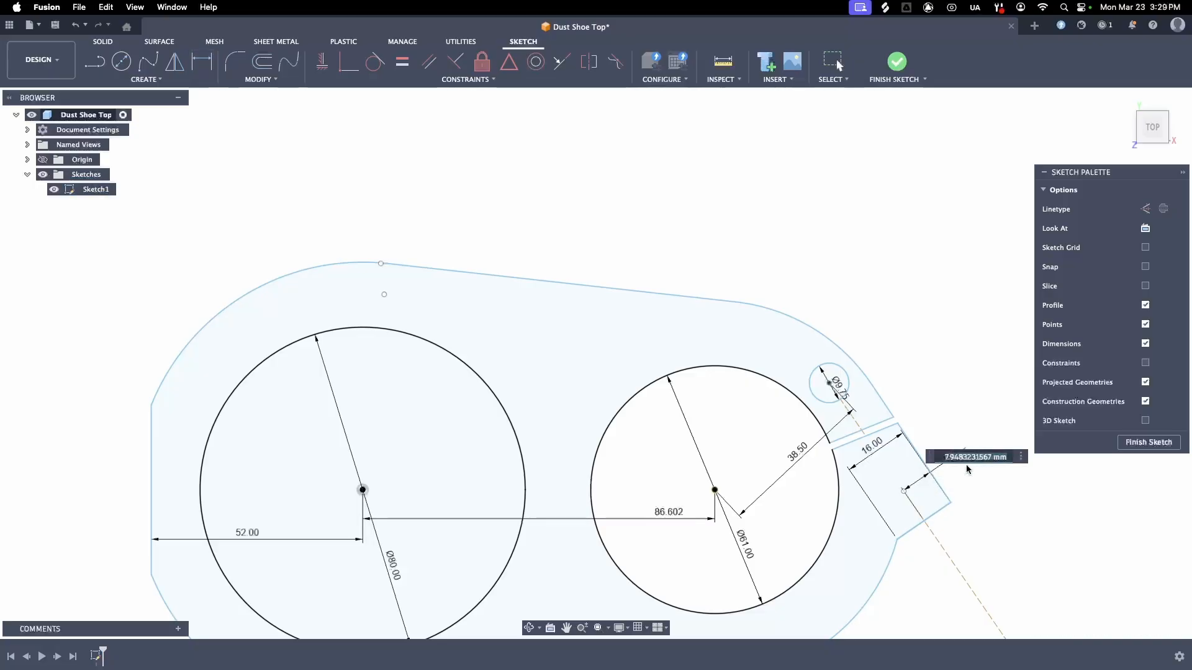
key("Return")
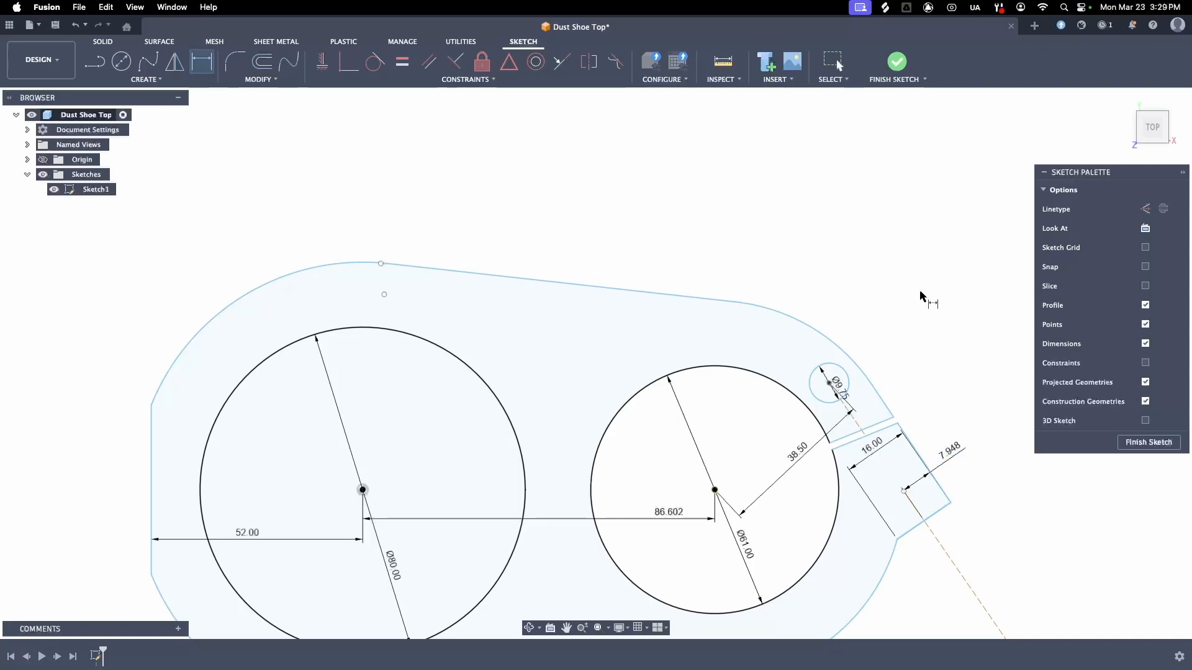
key("Escape")
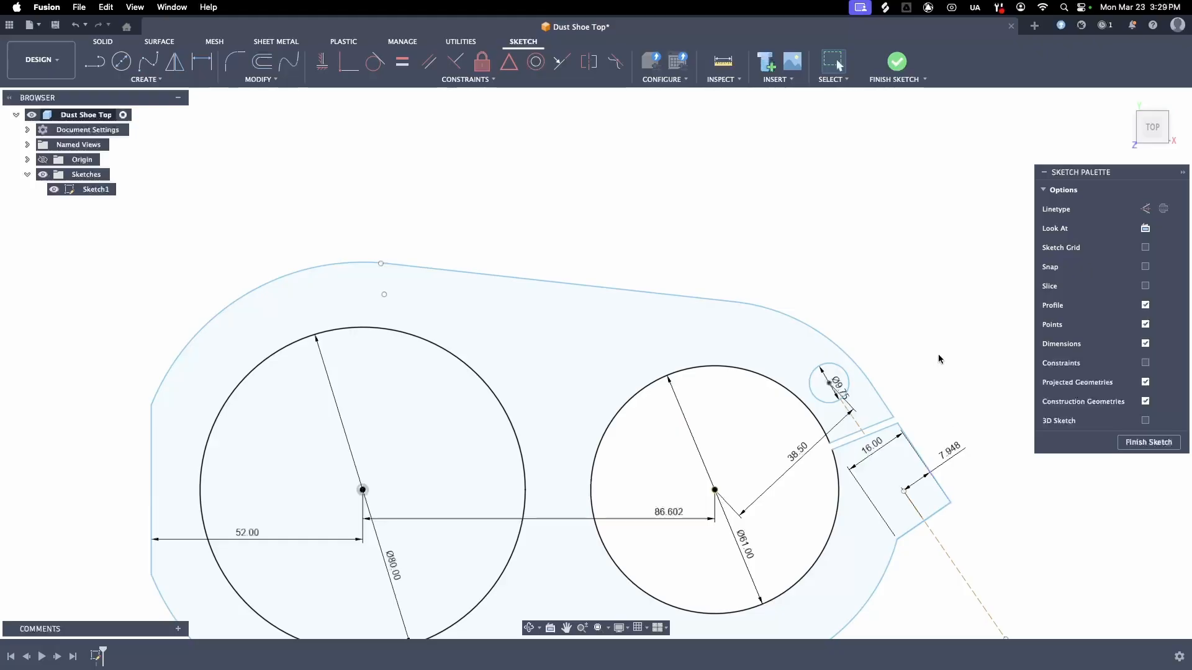
Step: Draw two closely spaced parallel lines, about 16 mm long, from the 80 mm circle's lower-left side to the outline
scroll(938, 359, "down", 3)
scroll(938, 360, "down", 4)
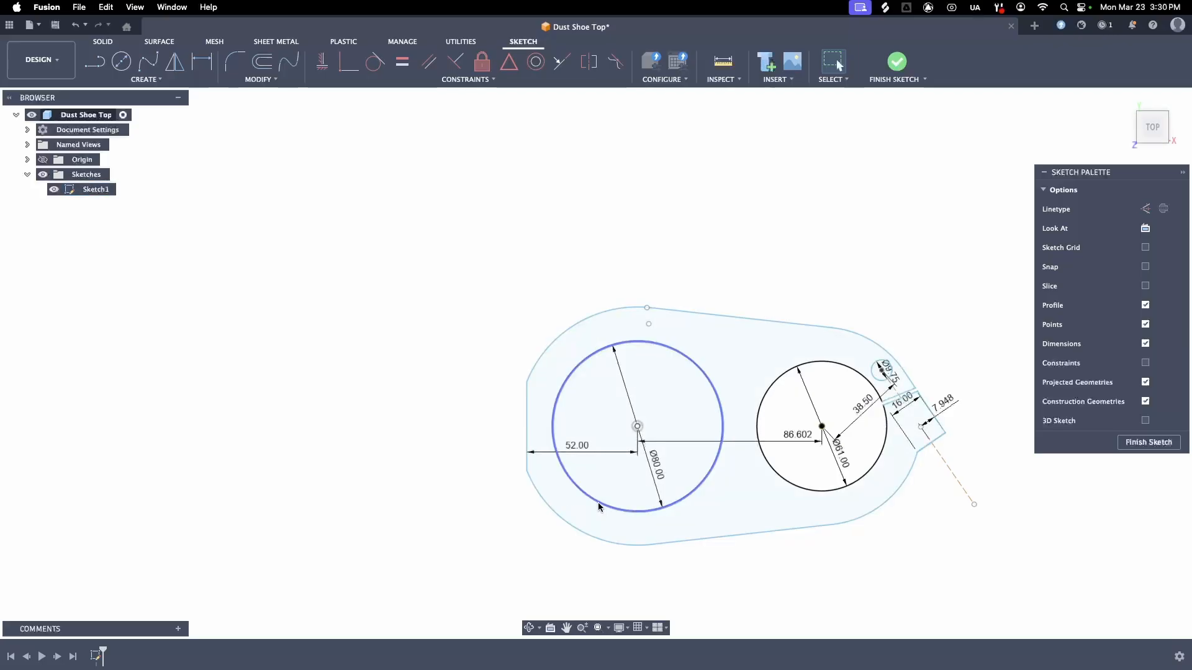
scroll(602, 503, "up", 6)
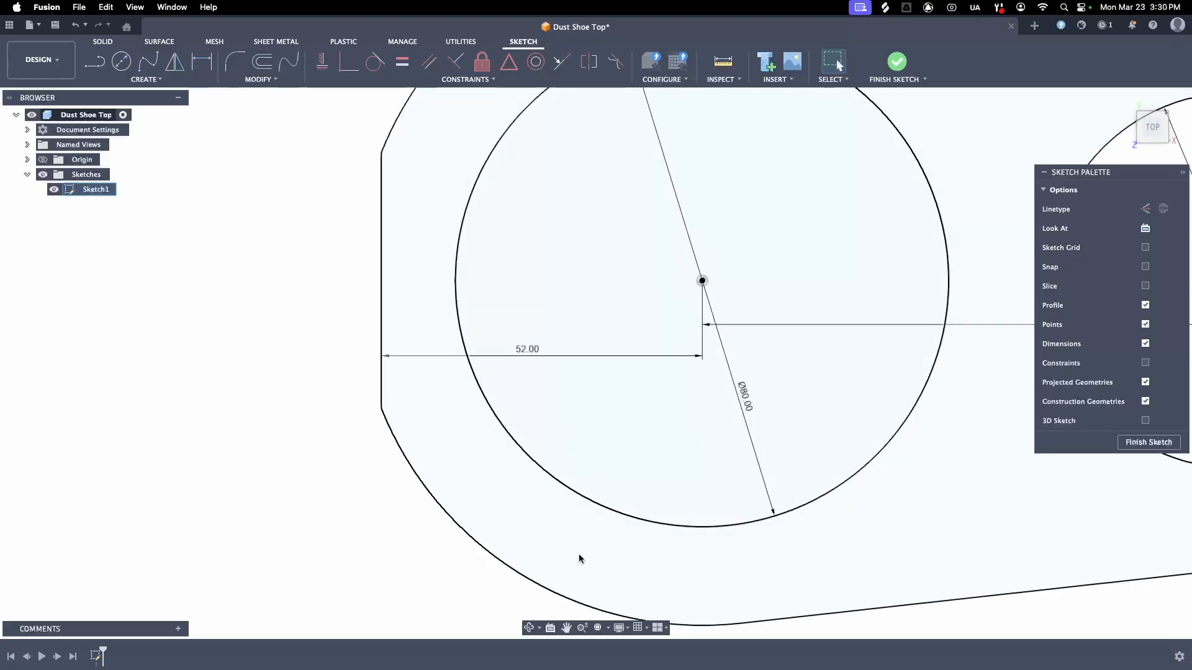
key("l")
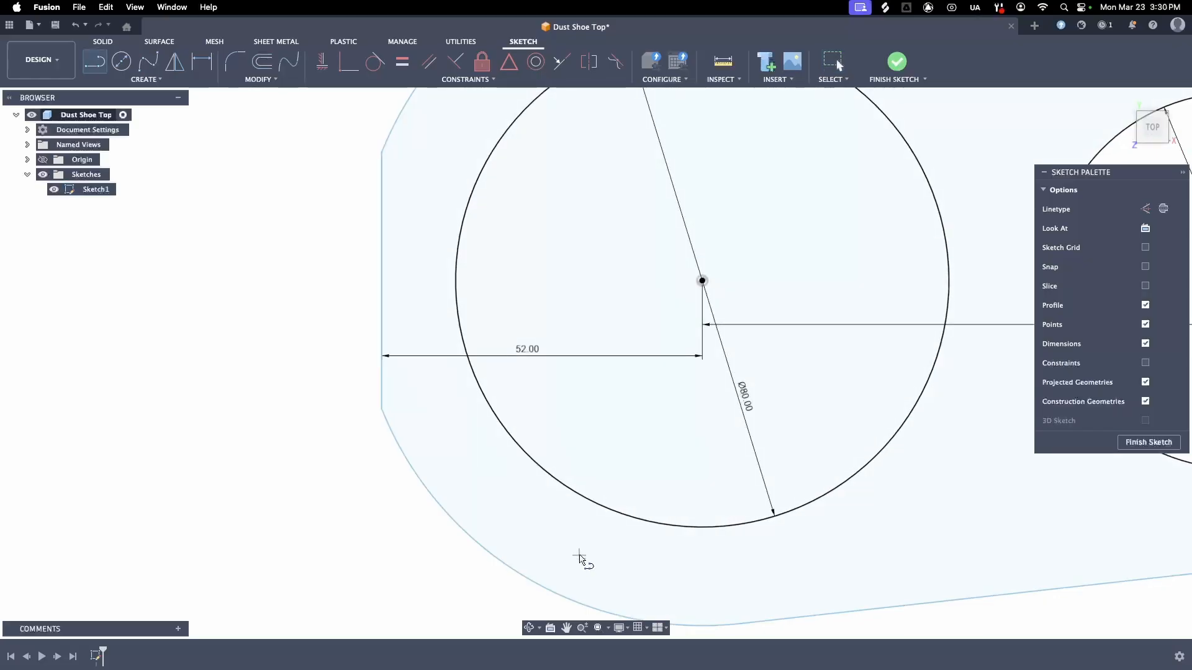
left_click(552, 477)
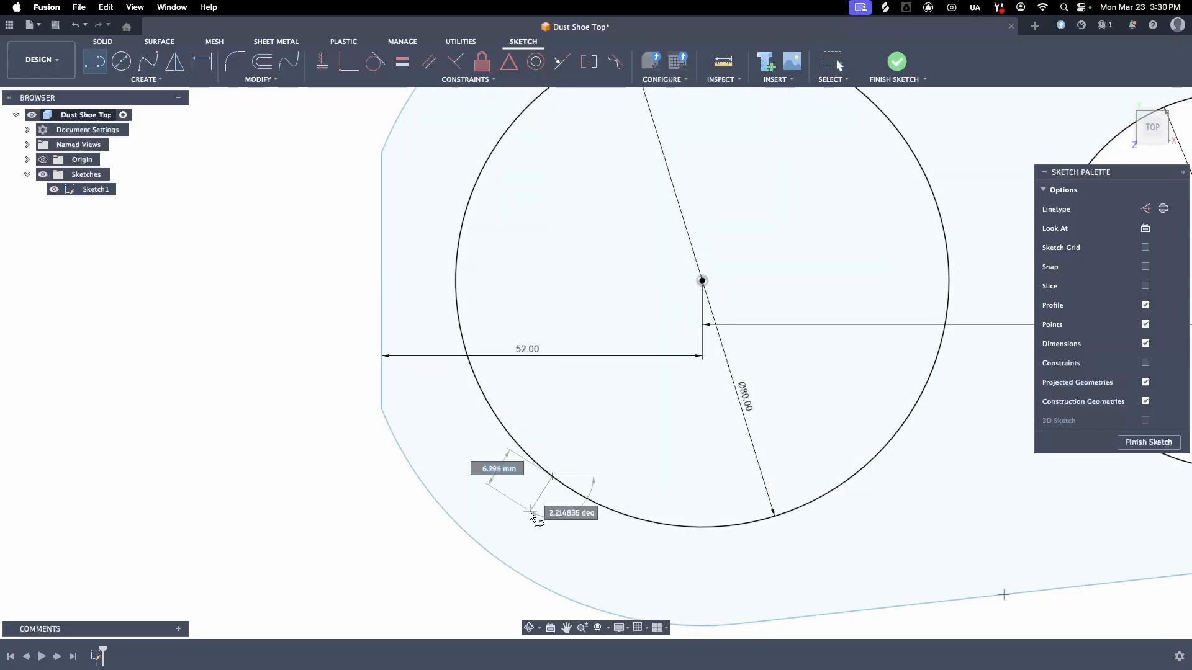
left_click(493, 554)
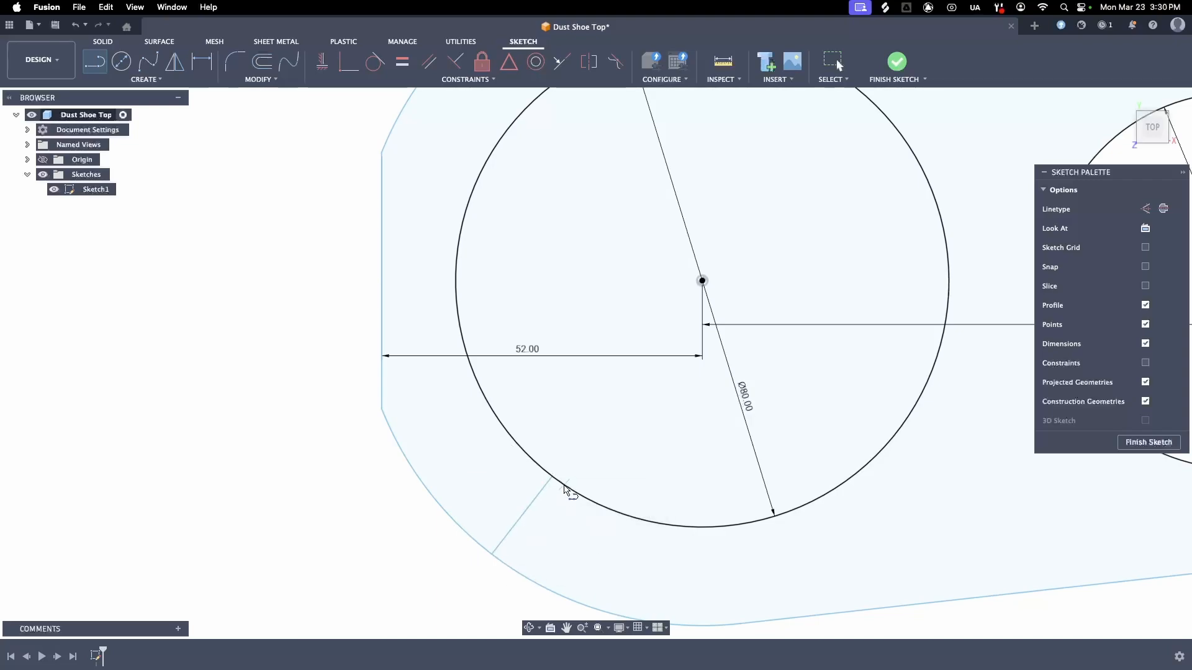
left_click(564, 486)
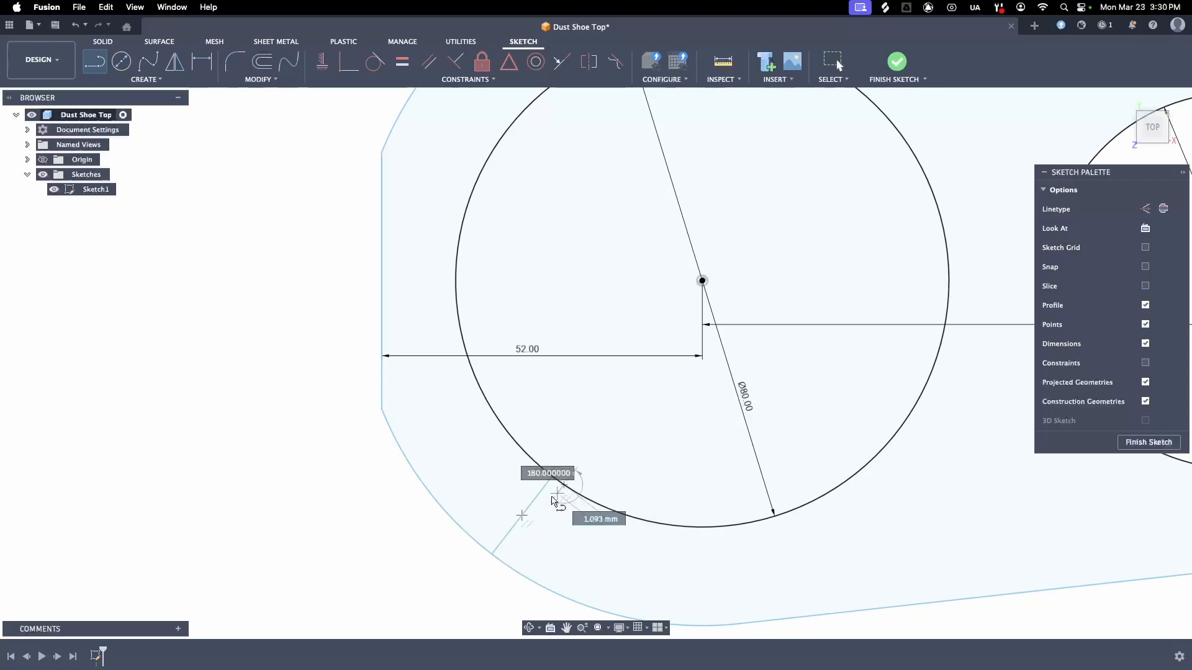
left_click(503, 559)
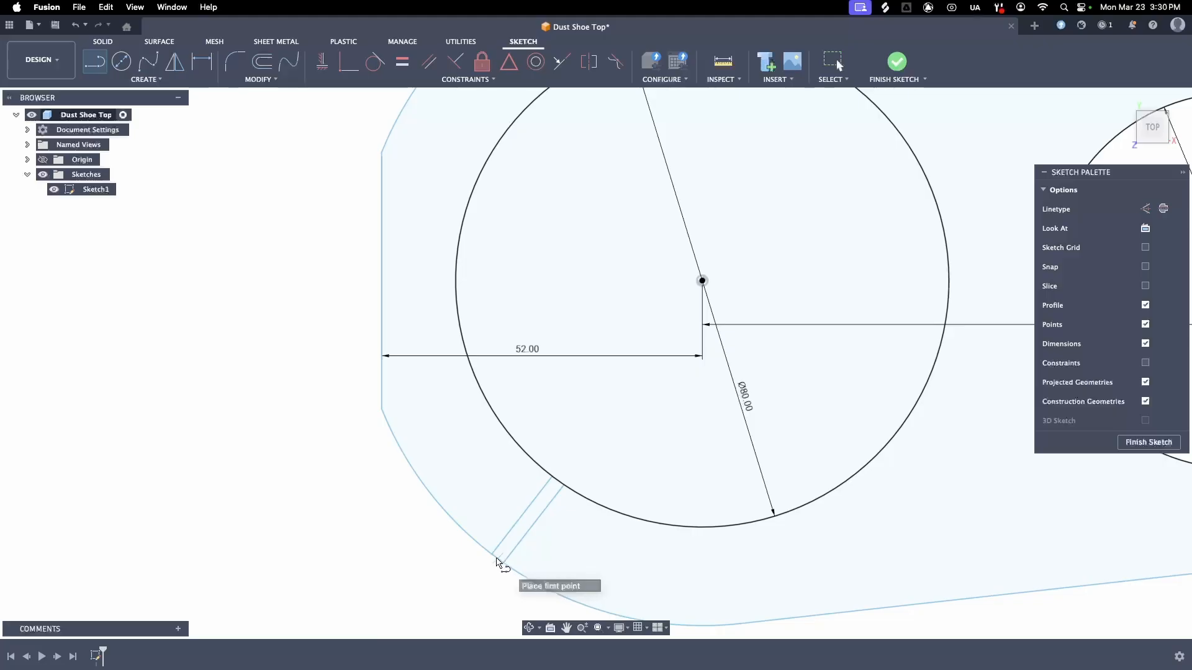
key("Escape")
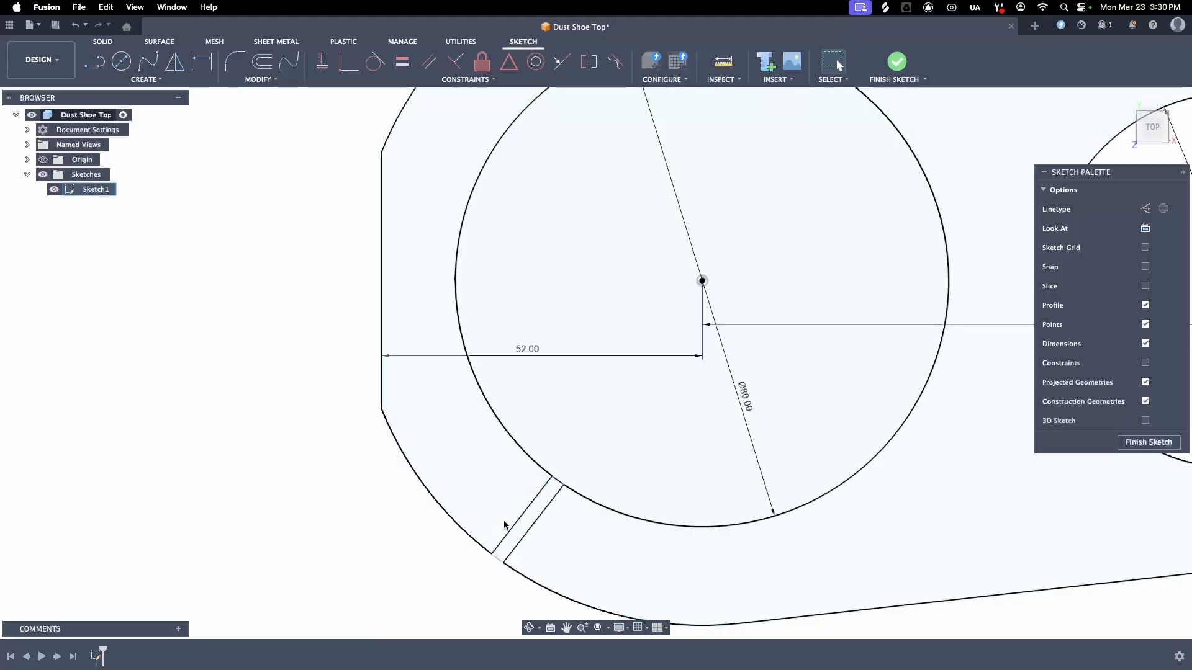
Step: Dimension the gap between the two parallel slit lines beside the 80 mm circle to 2 mm
left_click(529, 512)
left_click(527, 508)
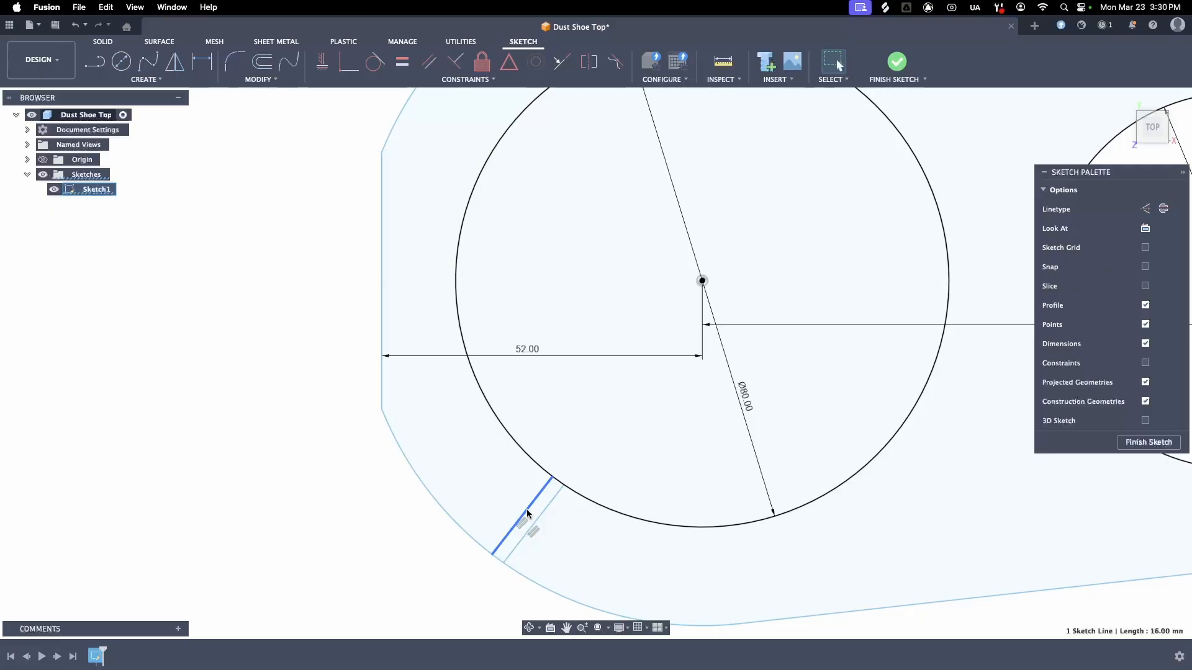
key("d")
left_click(527, 510)
left_click(535, 527)
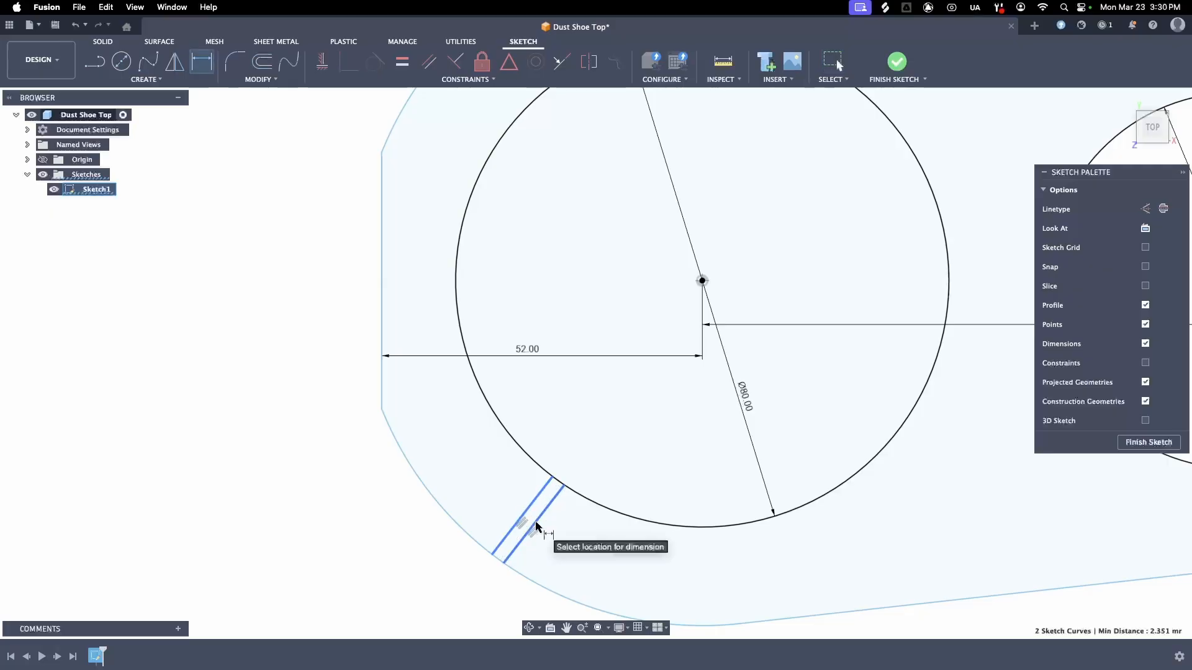
left_click(576, 475)
type("2")
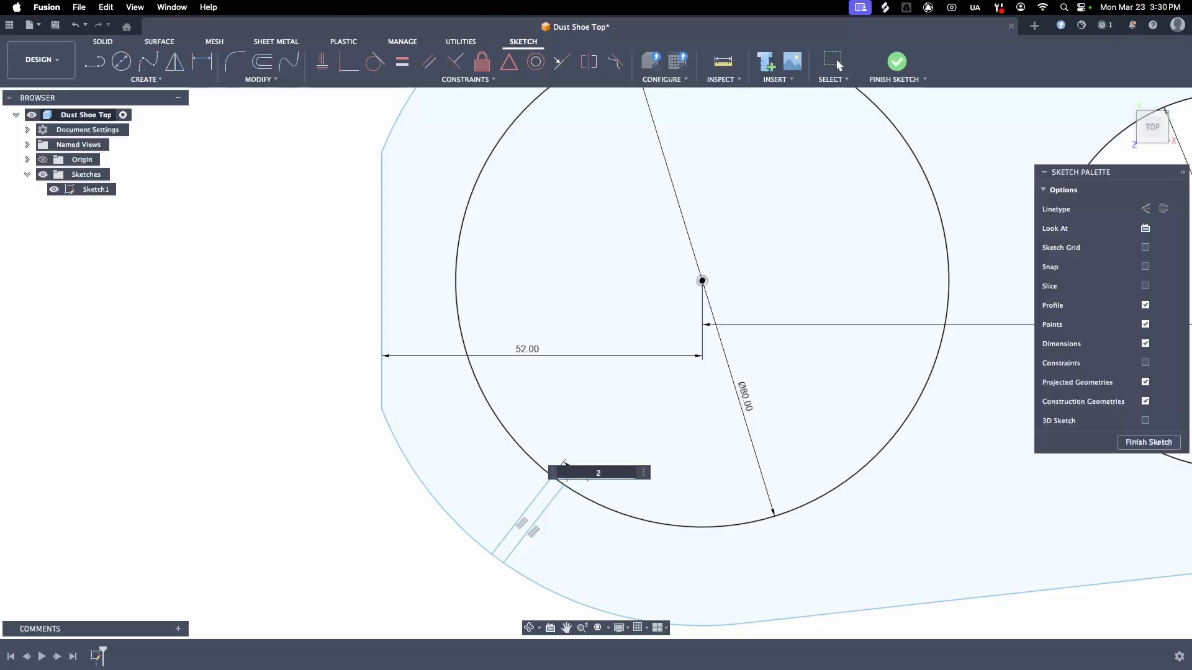
key("Return")
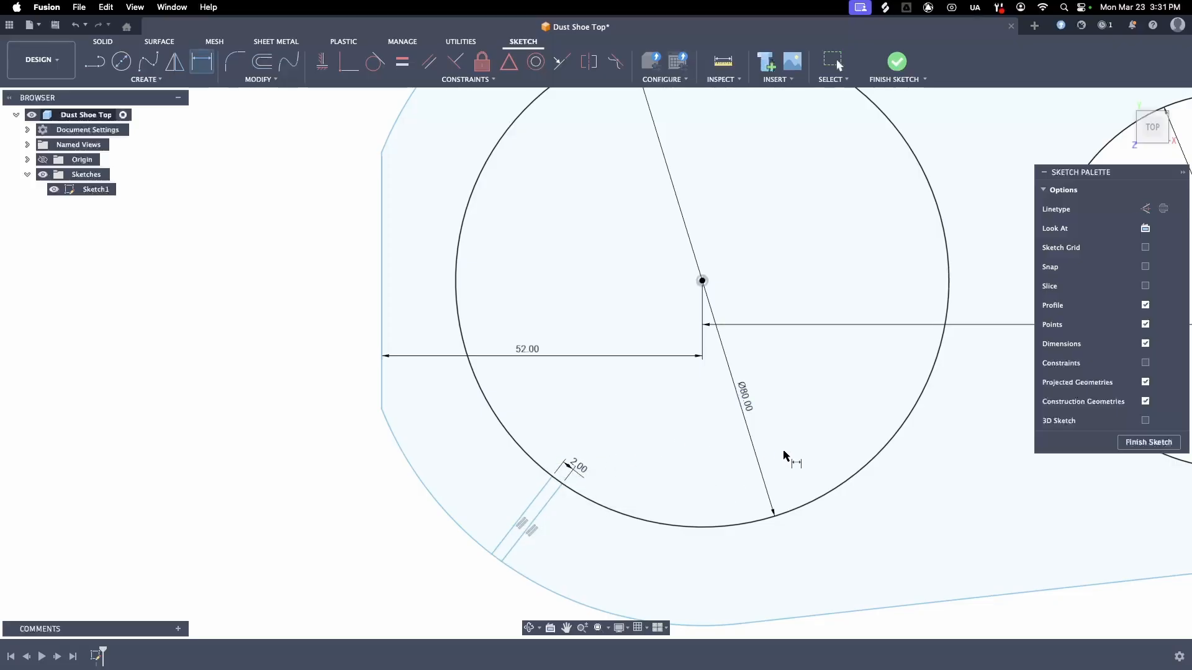
key("Escape")
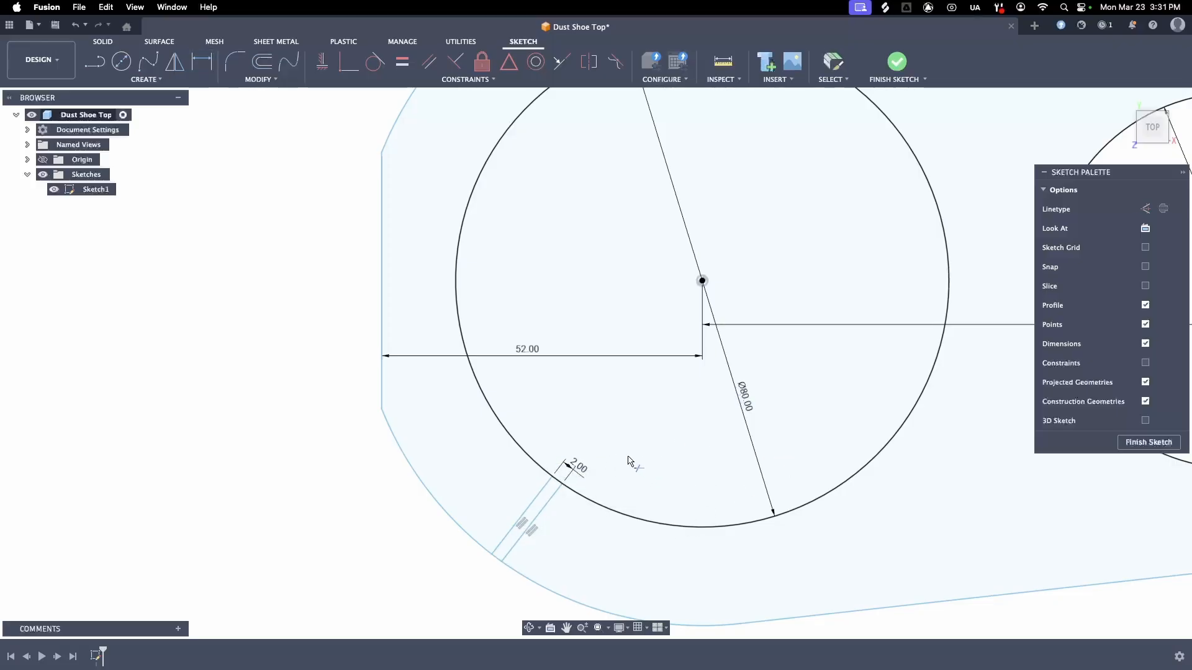
Step: Trim the outline arc and the 80 mm circle's arc between the two slit lines to open both ends of the slit
key("t")
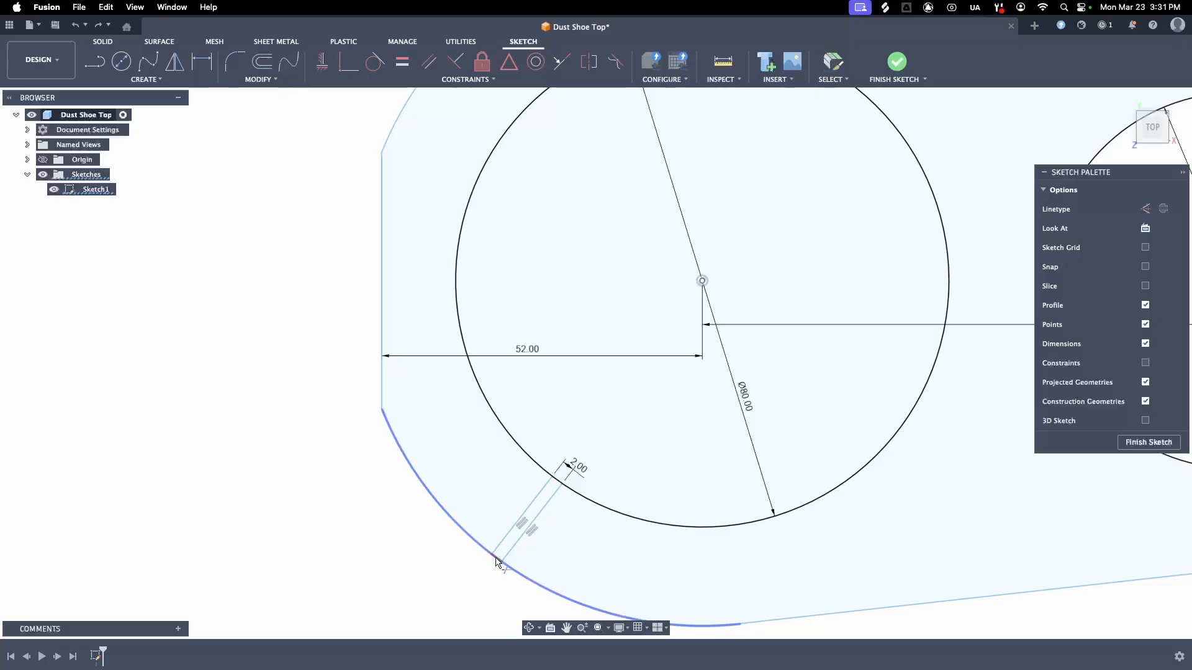
left_click(495, 558)
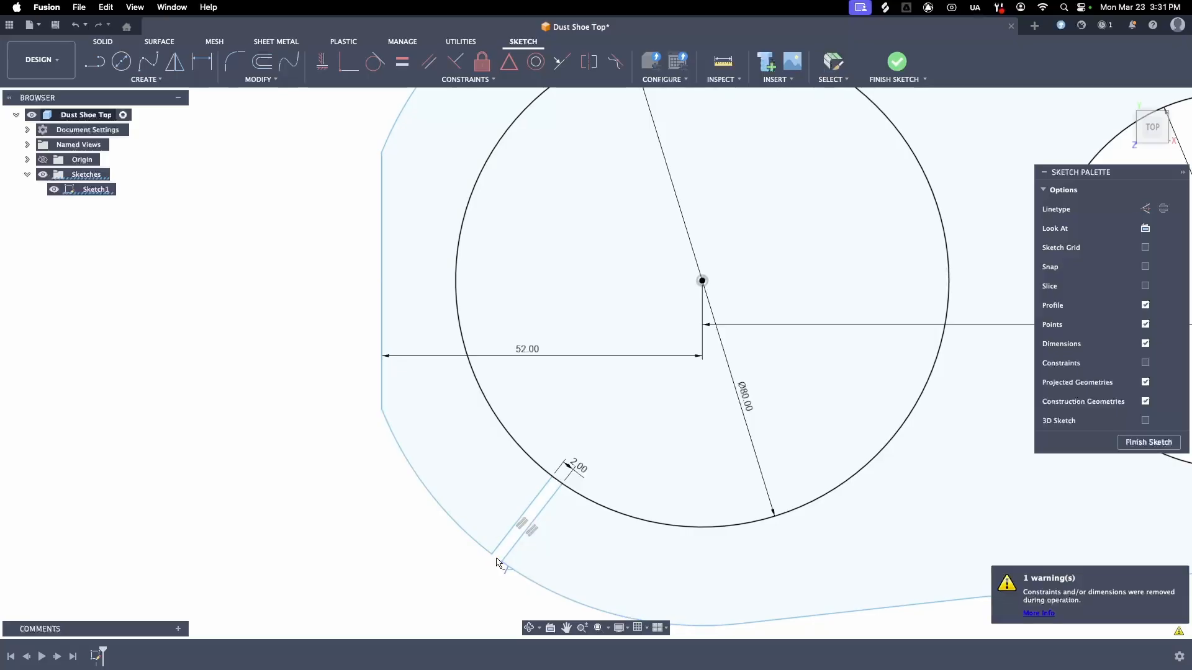
left_click(559, 485)
scroll(701, 450, "up", 3)
scroll(665, 453, "down", 8)
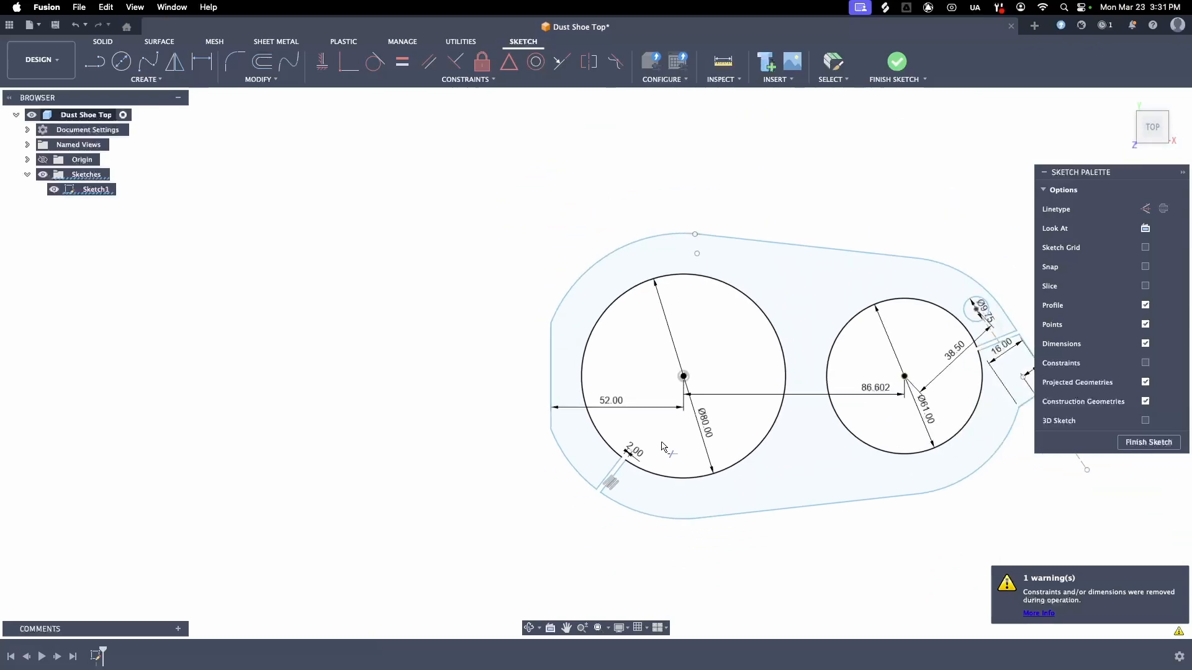
scroll(1011, 304, "up", 8)
key("Escape")
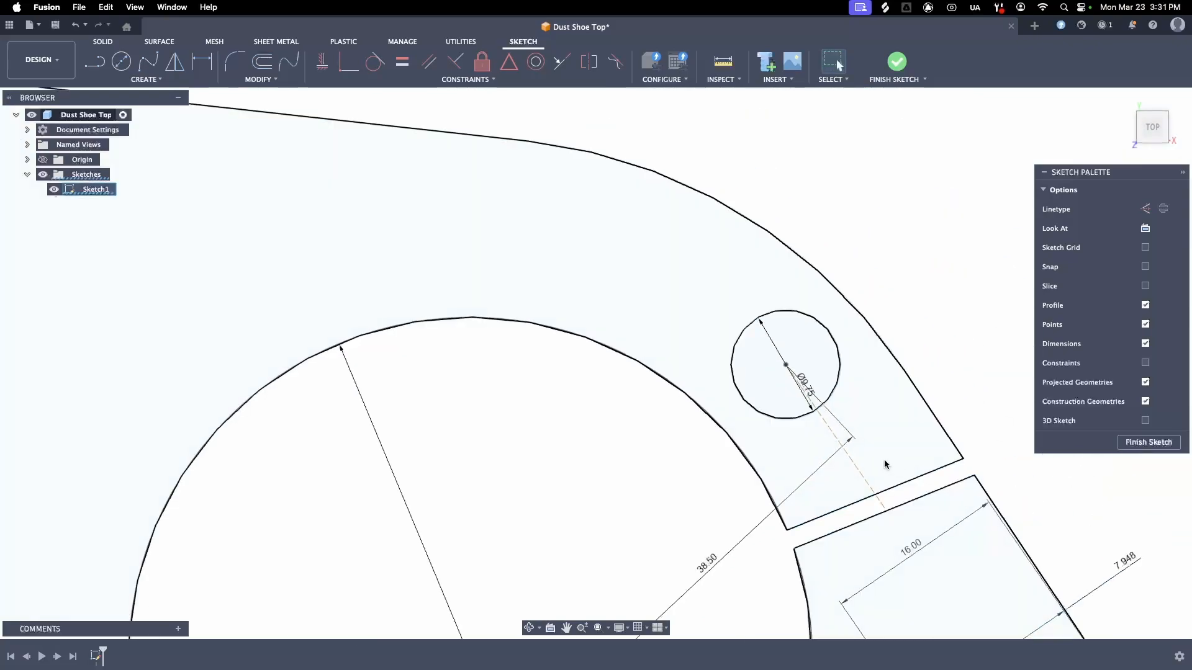
Step: Dimension the width of the slit beside the 61 mm circle to 2 mm
key("d")
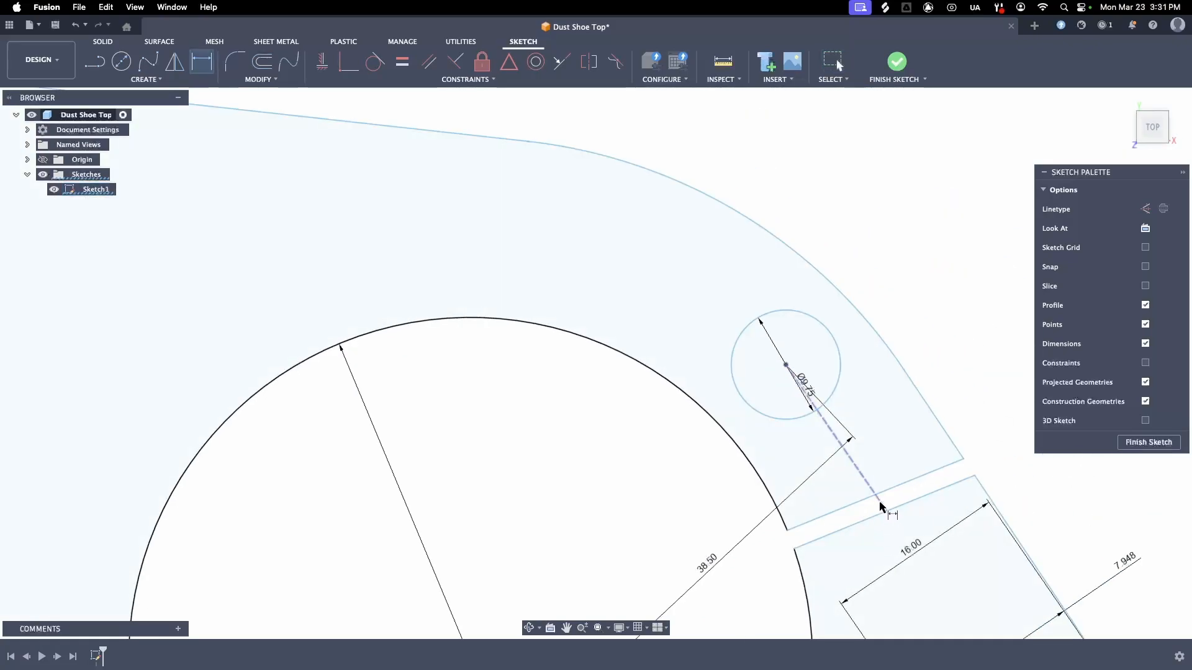
left_click(872, 498)
left_click(876, 515)
left_click(876, 515)
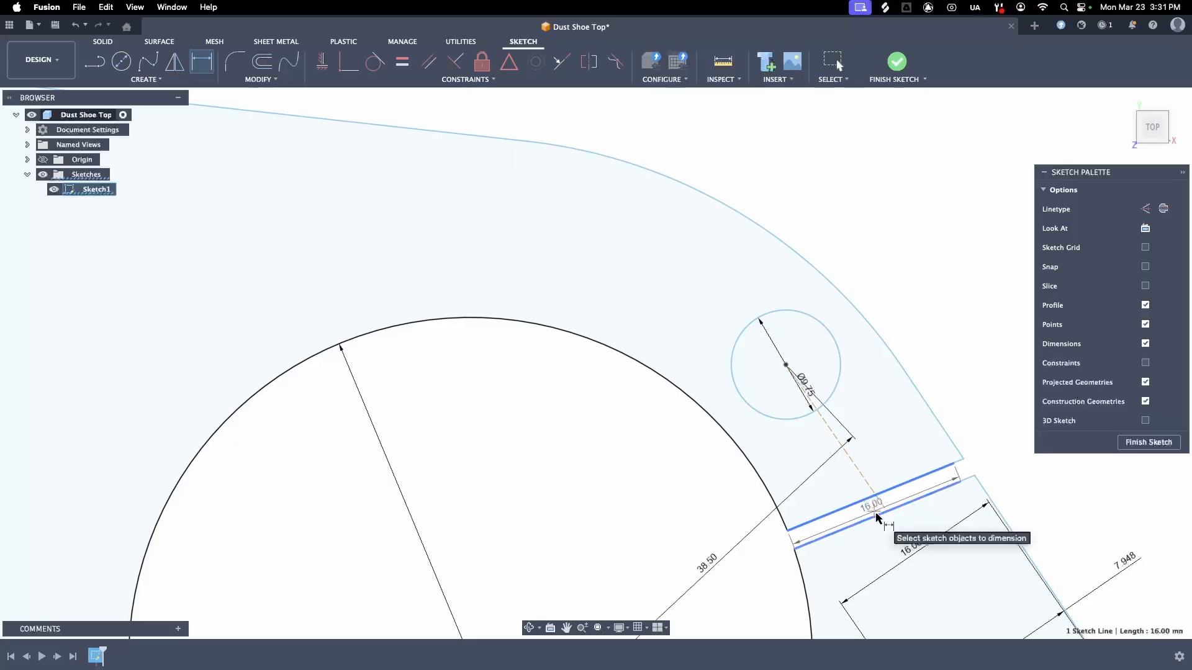
left_click(994, 470)
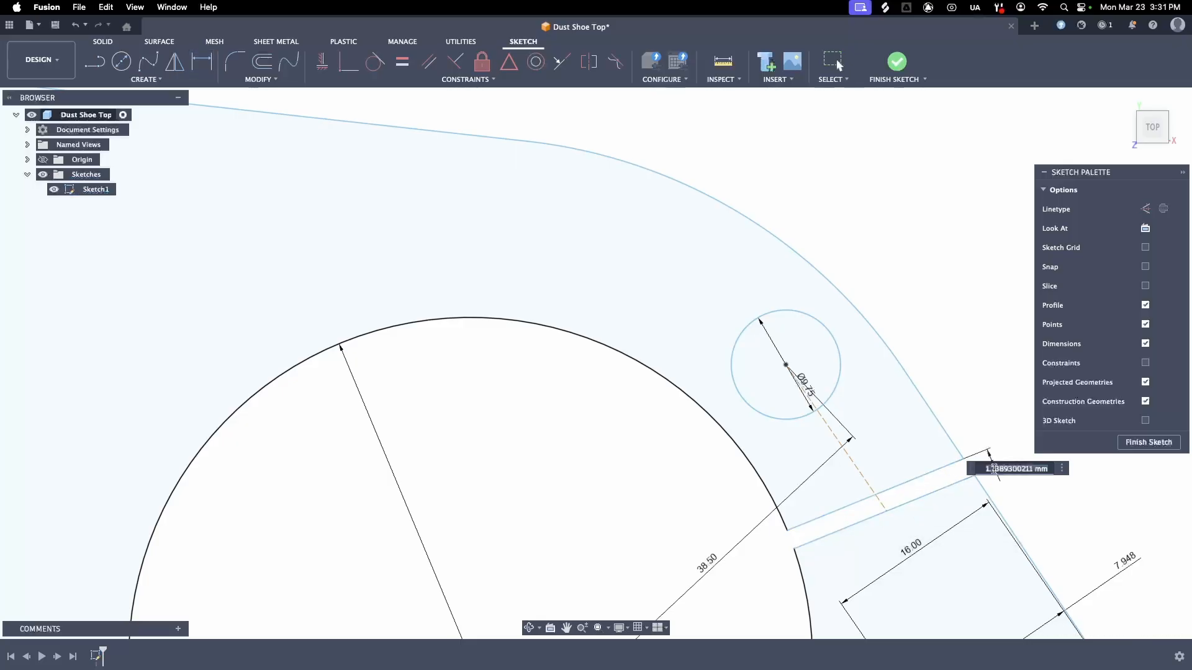
type("2")
key("Return")
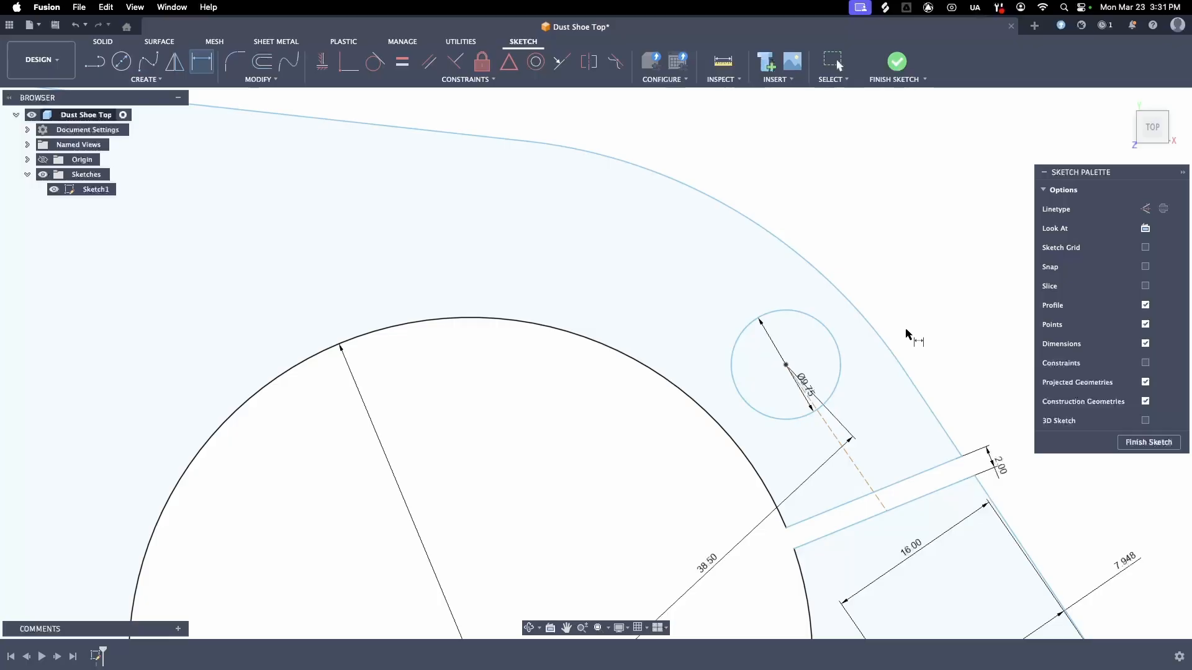
Step: Draw a construction line from the midpoint of the 80 mm circle's slit diagonally down and outward past the outline
scroll(906, 335, "down", 8)
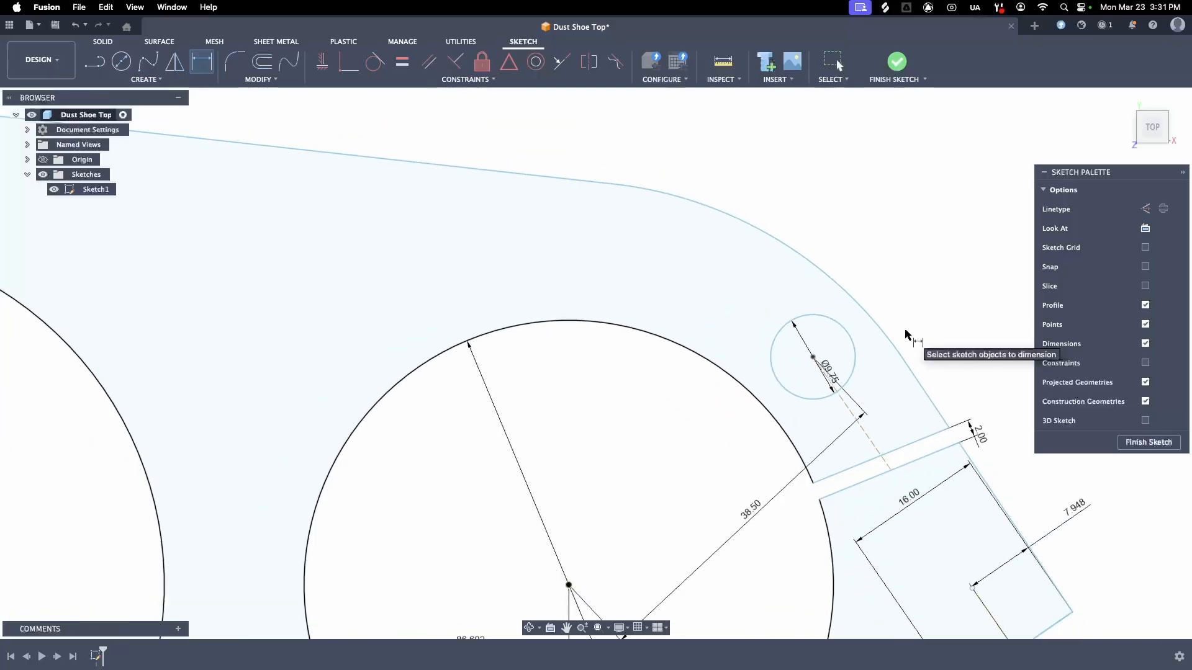
scroll(906, 335, "down", 5)
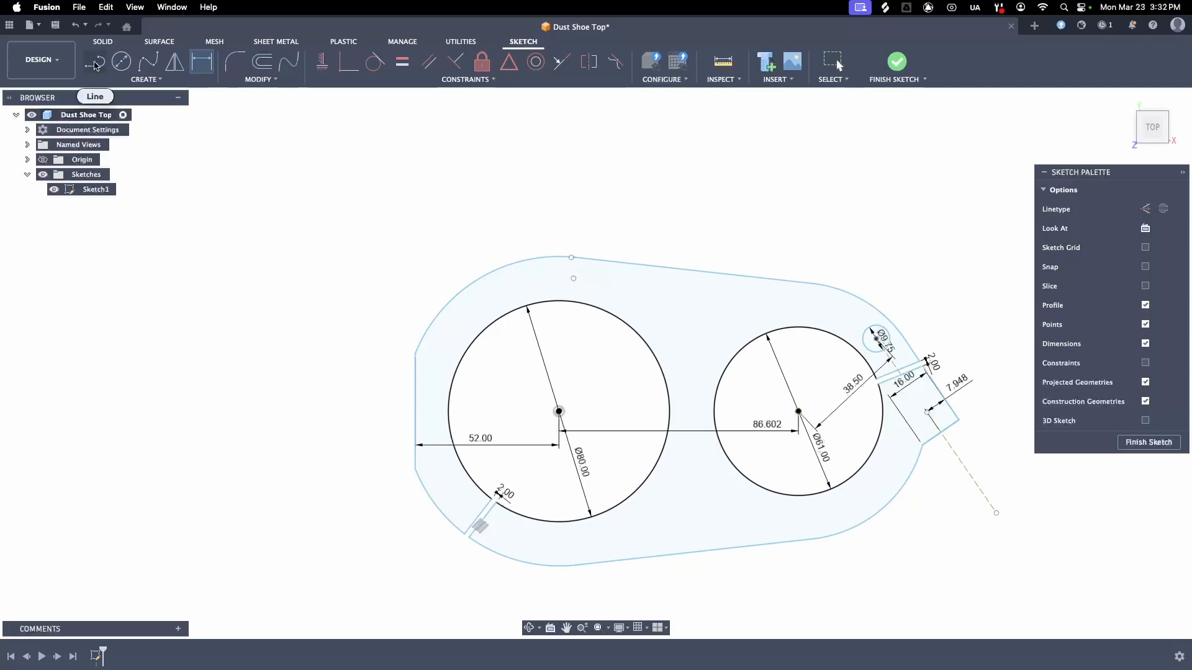
left_click(95, 61)
left_click(1144, 209)
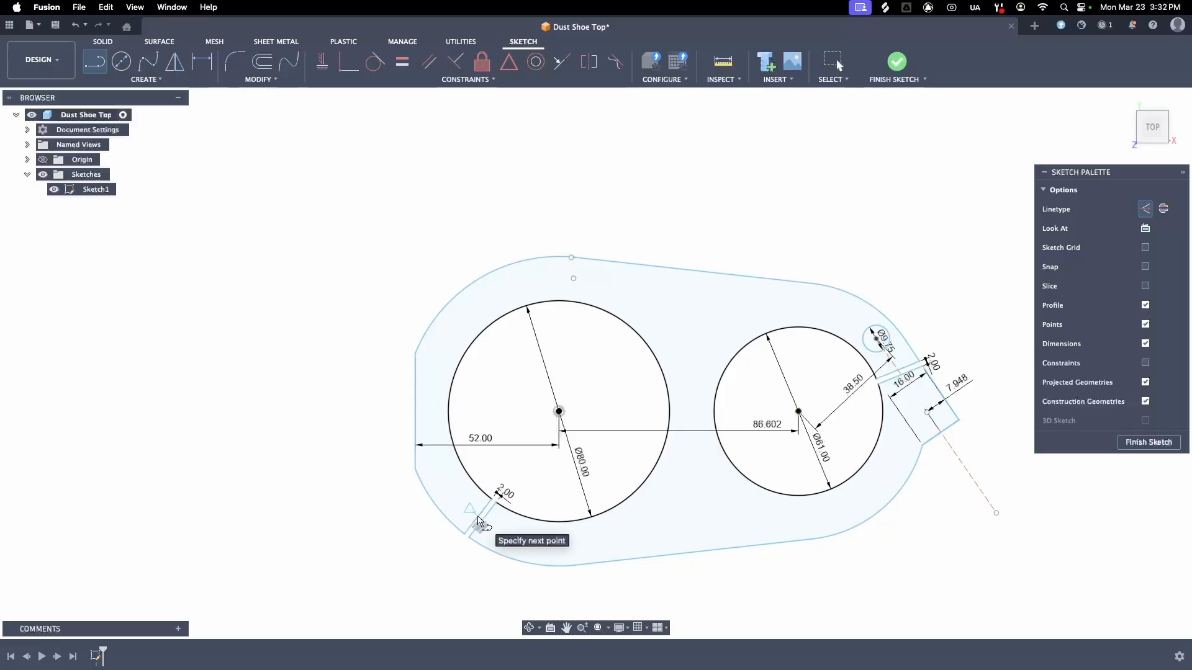
left_click(479, 517)
left_click(600, 611)
key("Escape")
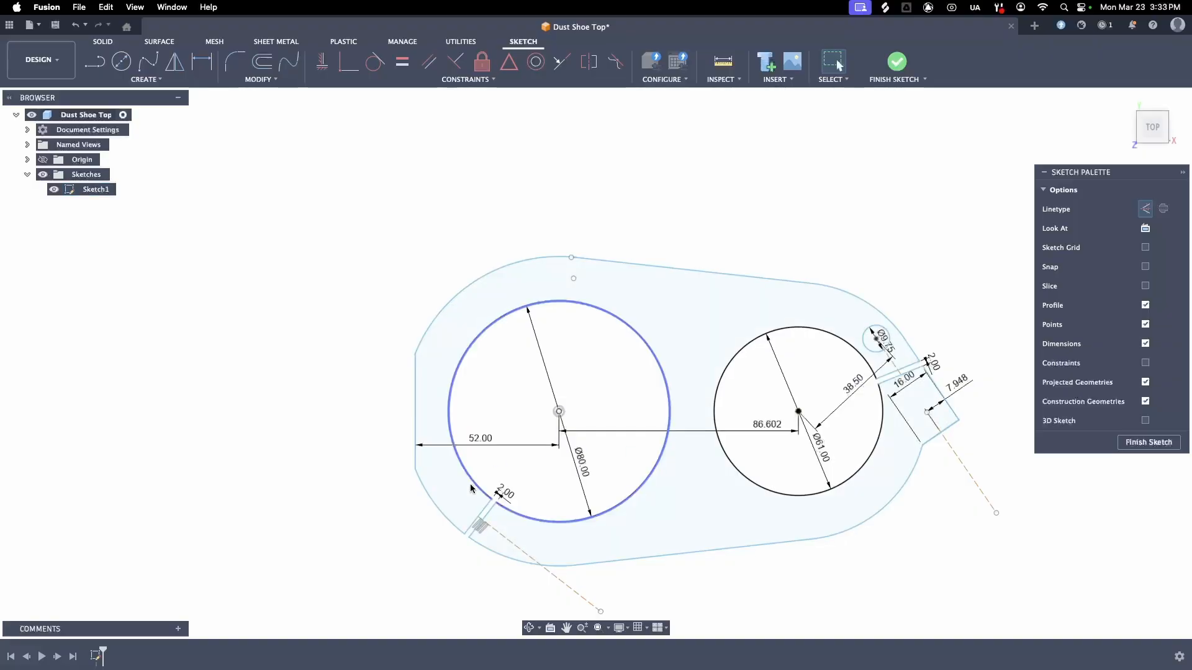
Step: Draw a 9.75 mm construction circle beside the lower-left slit and dimension its centre 48 mm from the 80 mm circle's centre
key("c")
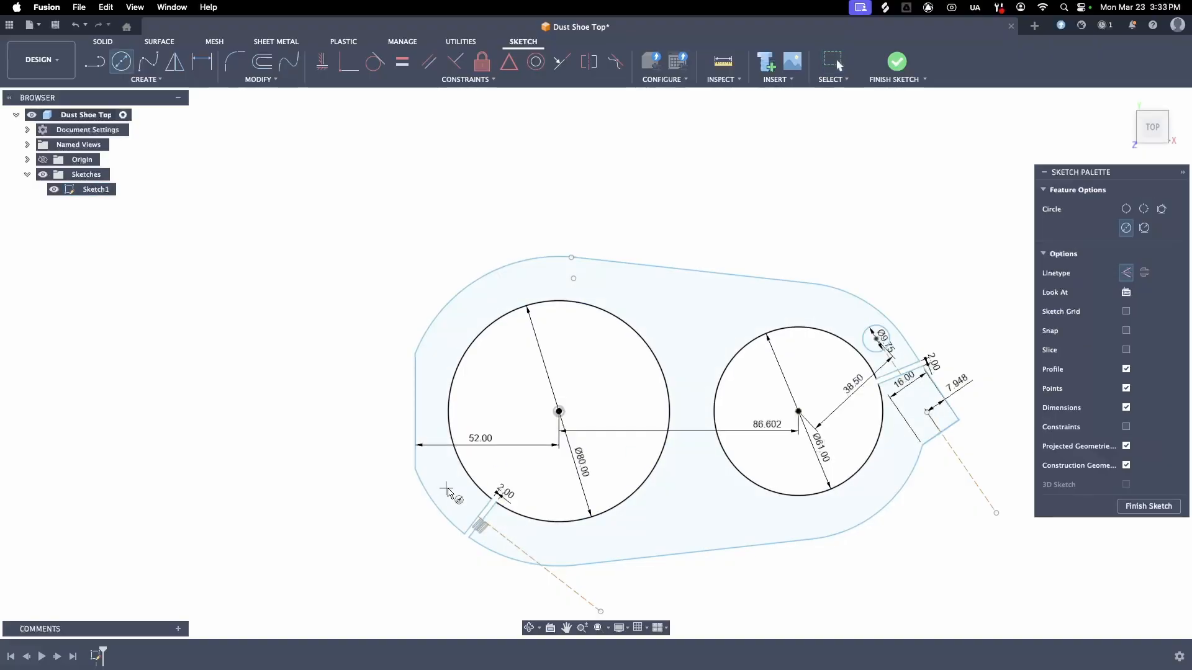
left_click(453, 492)
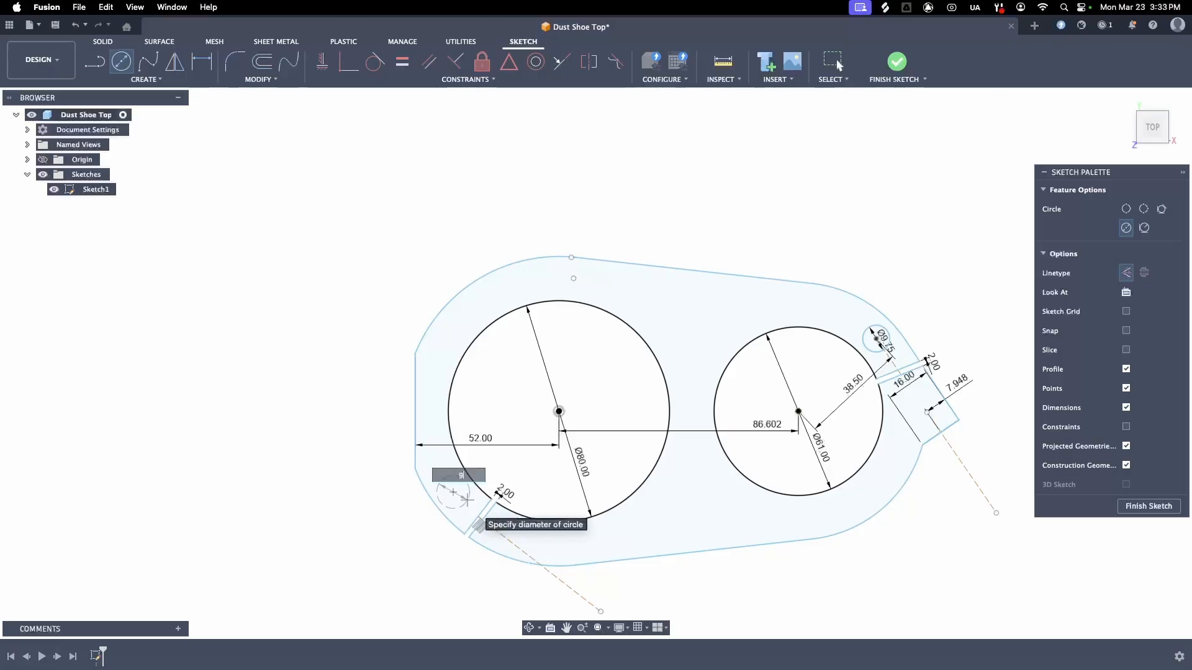
type("9.75")
key("Return")
key("d")
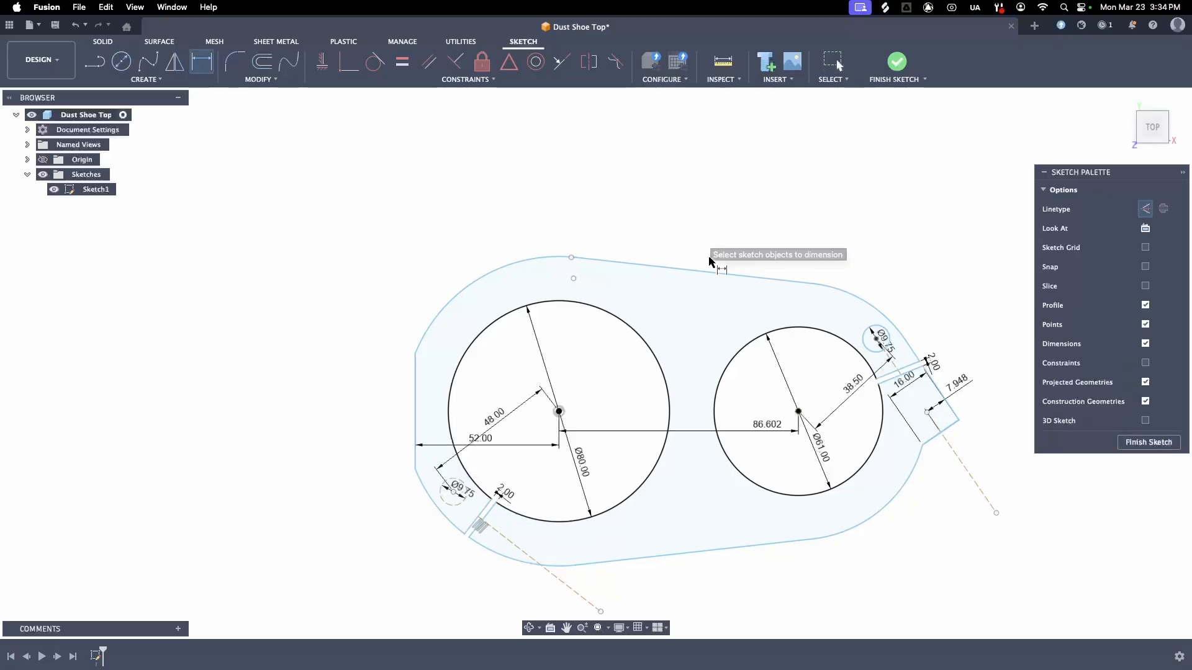
Step: Delete the construction line running outward from the lower-left slit
key("l")
left_click(600, 612)
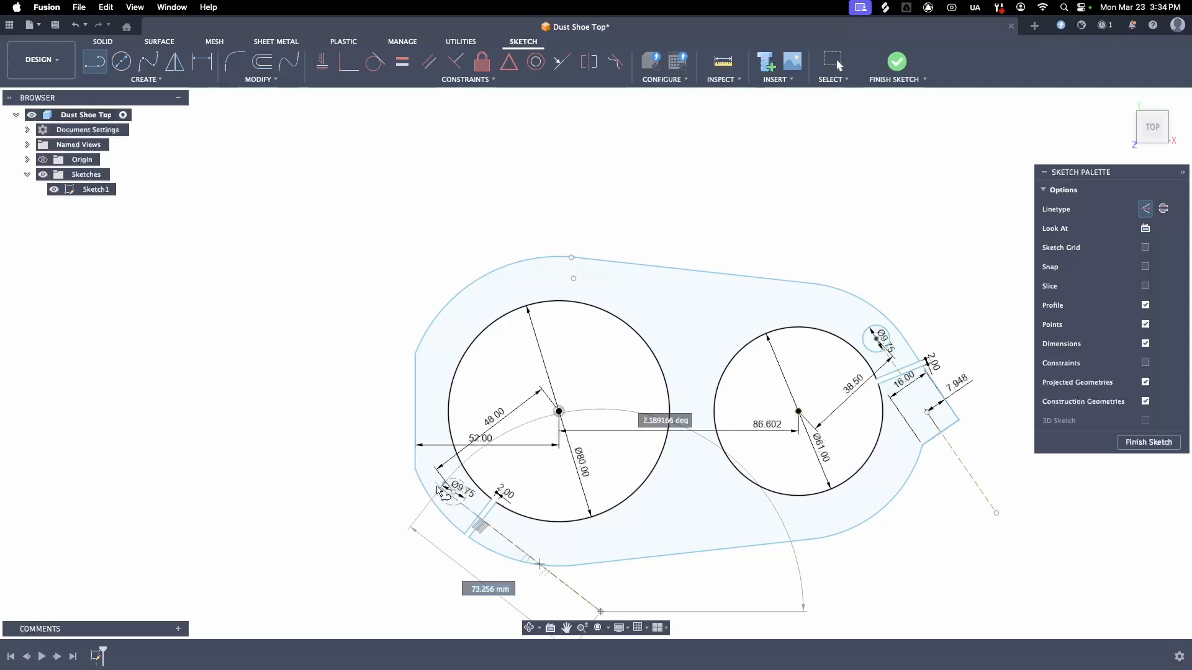
key("Escape")
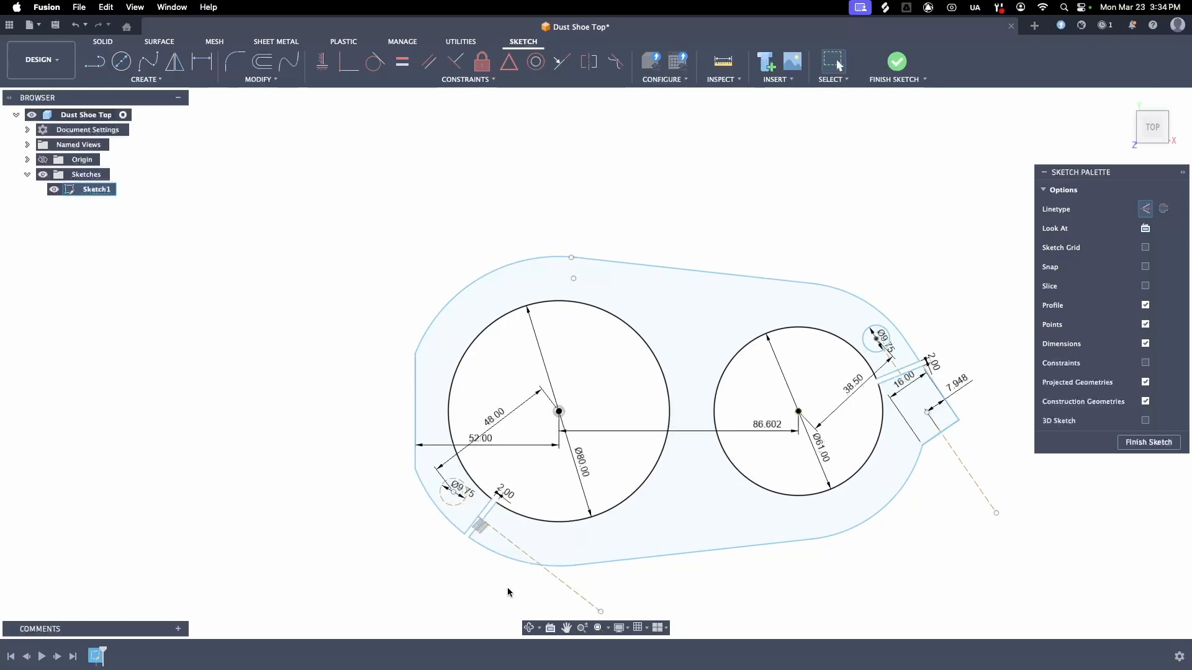
left_click(541, 568)
key("Delete")
Step: Draw a line about 56.5 mm long from the lower-left 9.75 mm circle's centre across the slit past the outline, and make it construction
key("l")
left_click(454, 493)
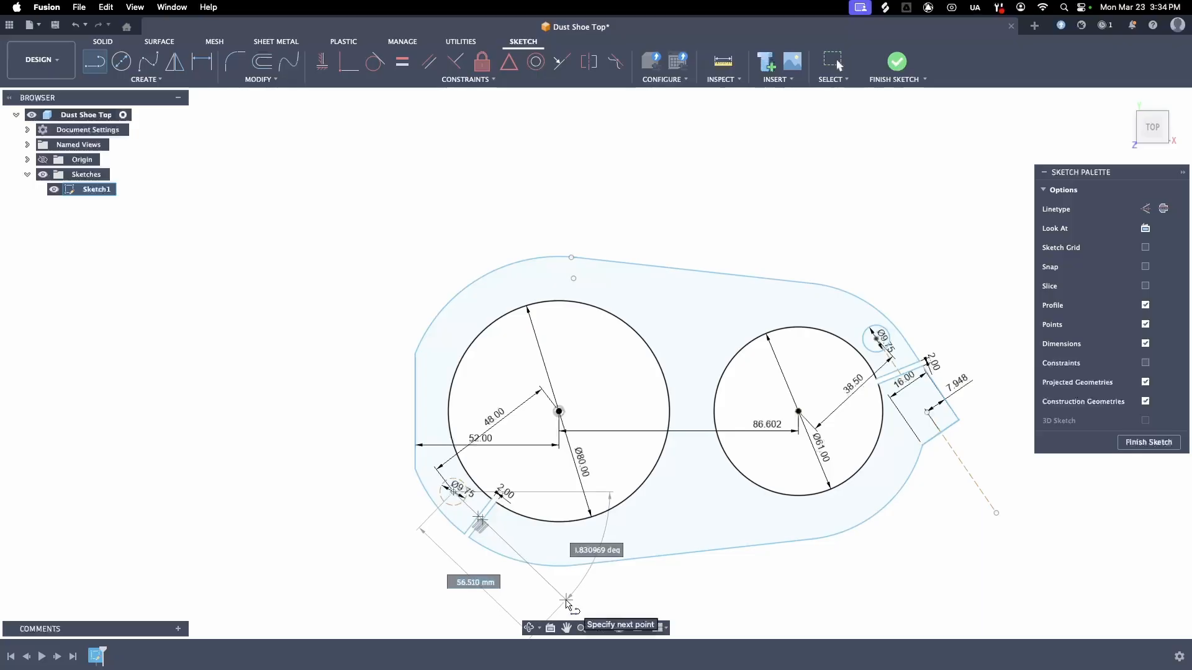
left_click(565, 601)
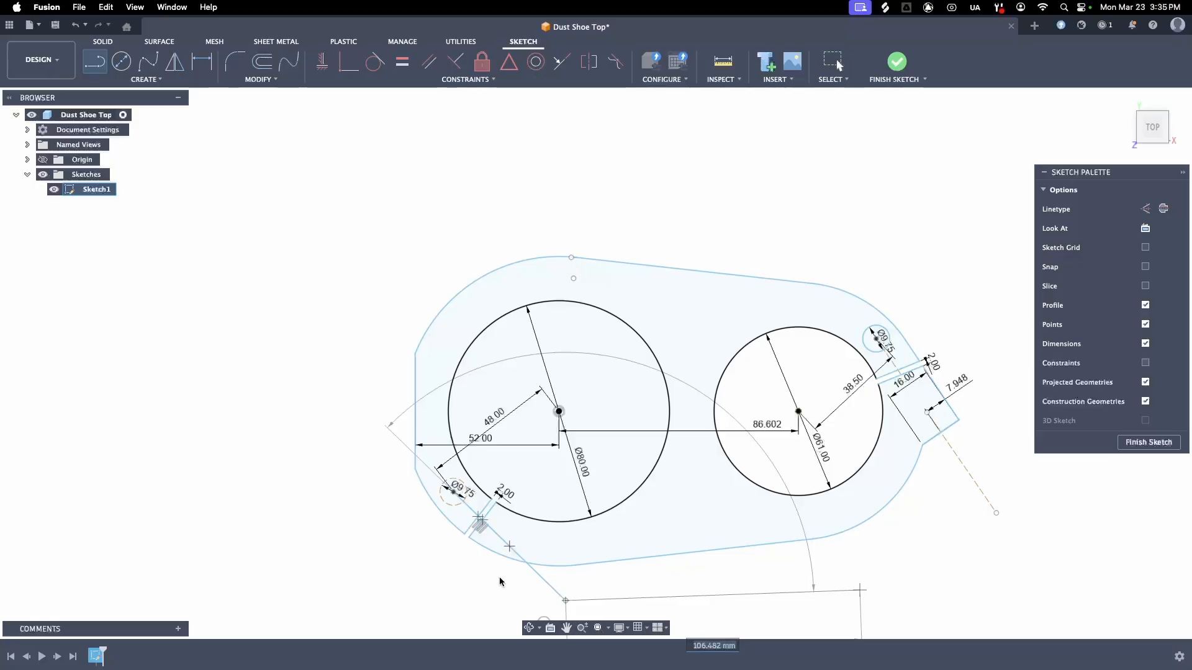
key("Escape")
left_click(535, 575)
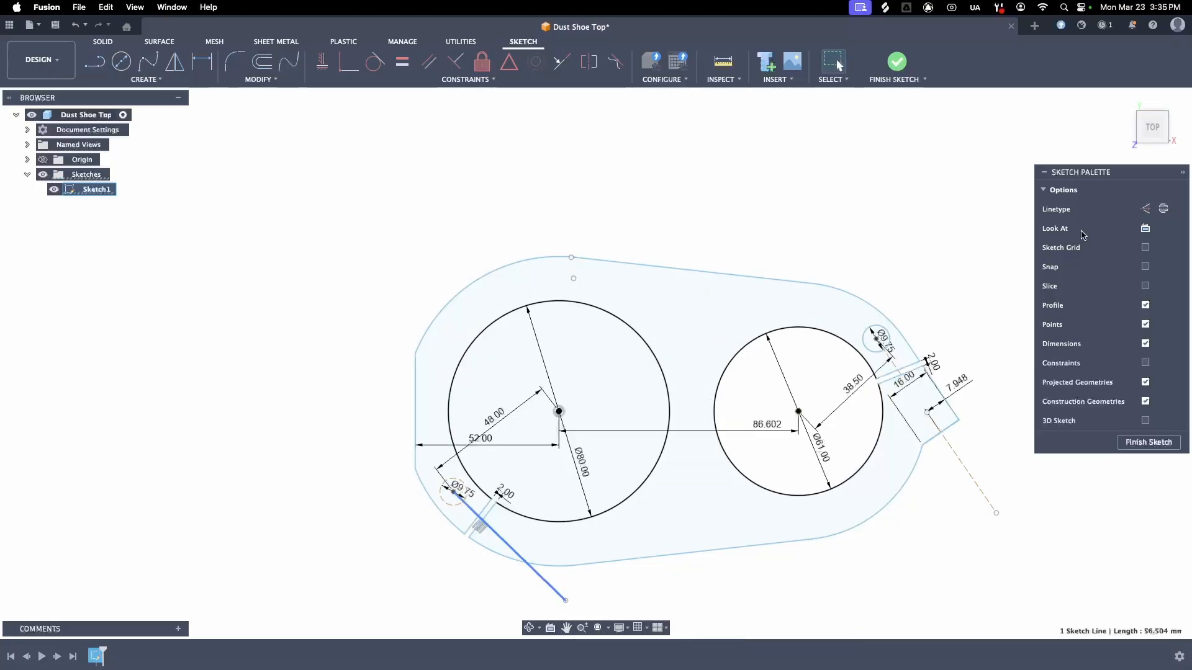
left_click(1145, 208)
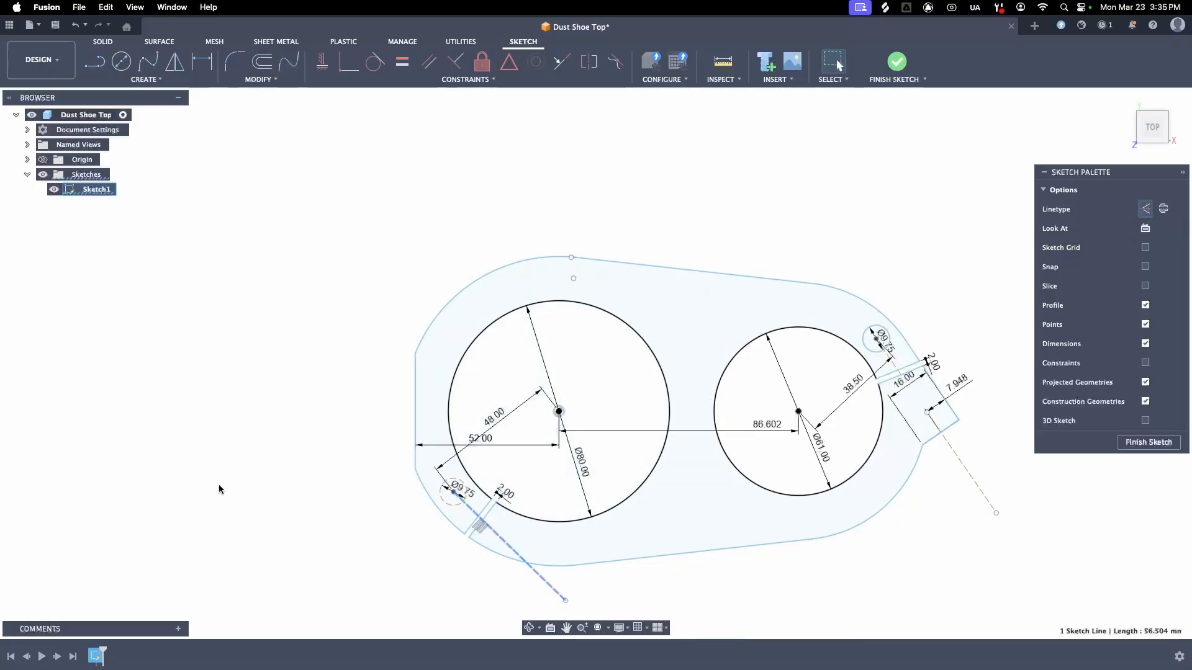
Step: Draw a tab end edge perpendicular to the construction line, starting at the outline and extending 8 mm beyond the construction line
key("l")
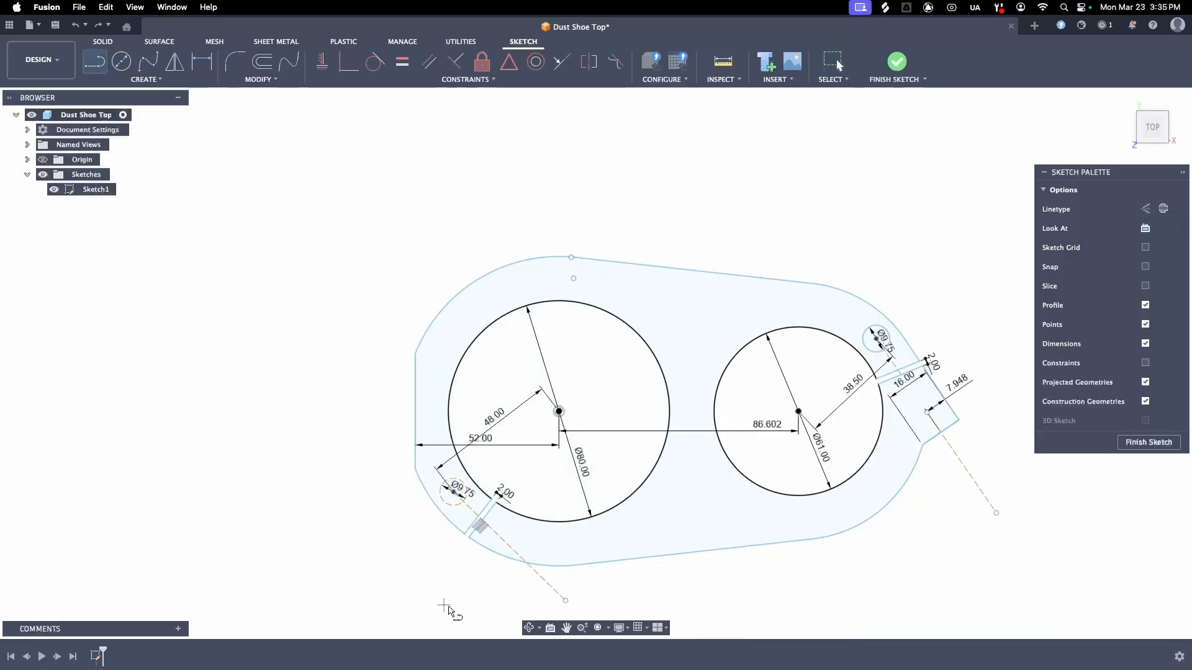
left_click(550, 584)
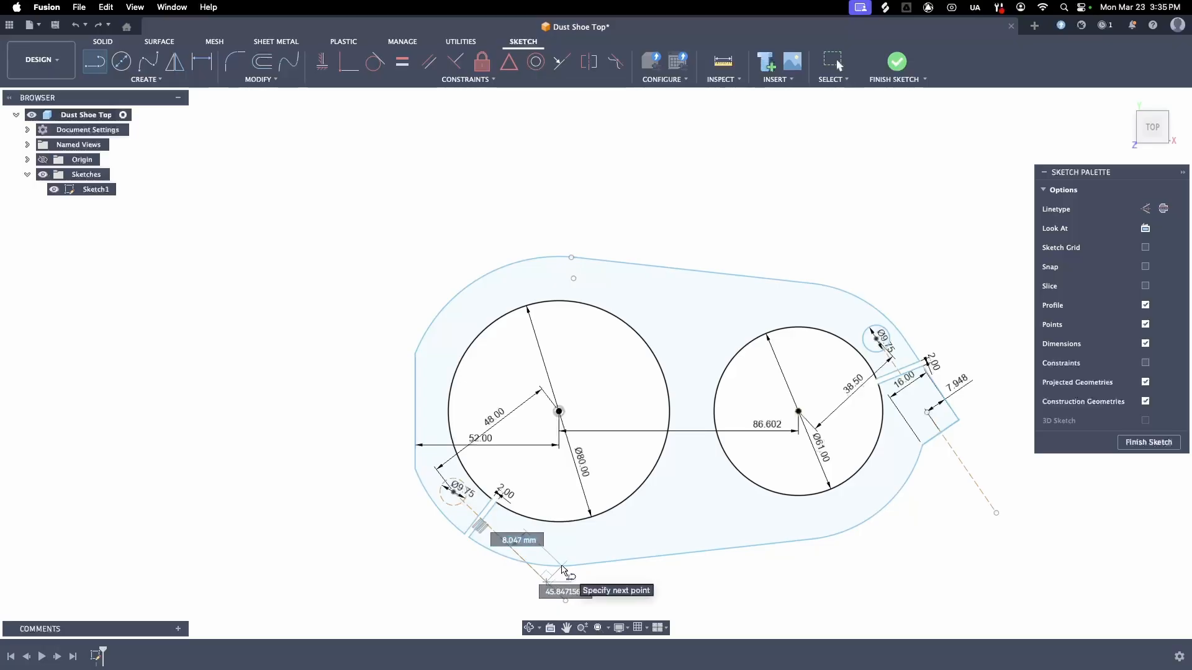
left_click(562, 567)
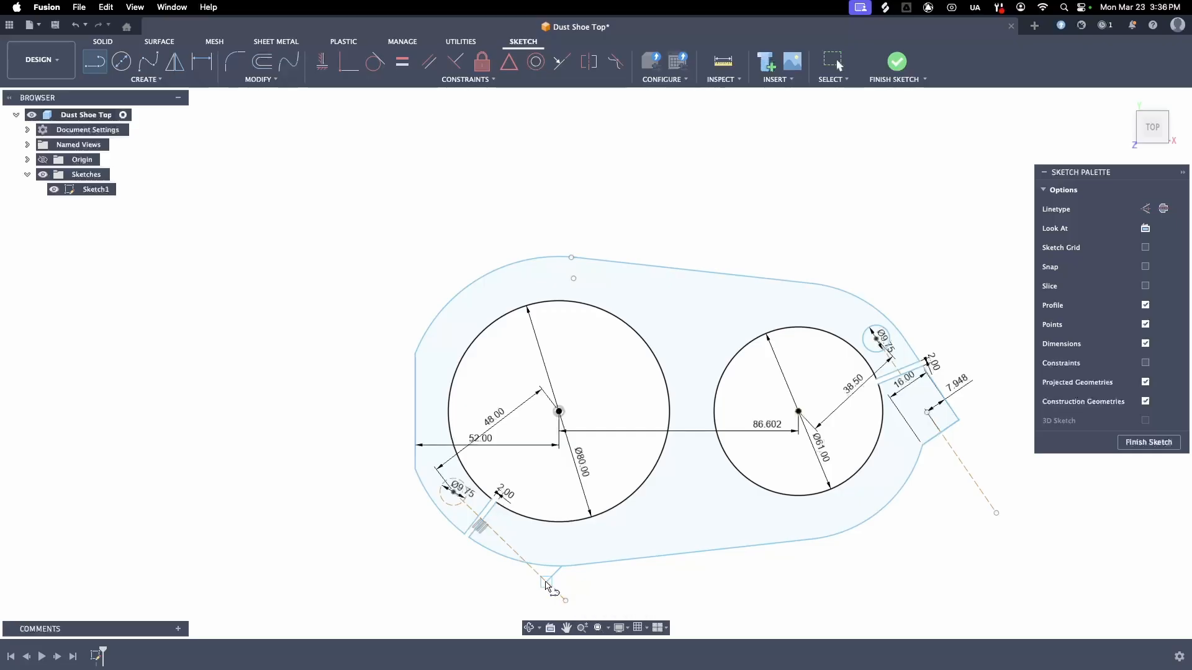
left_click(545, 583)
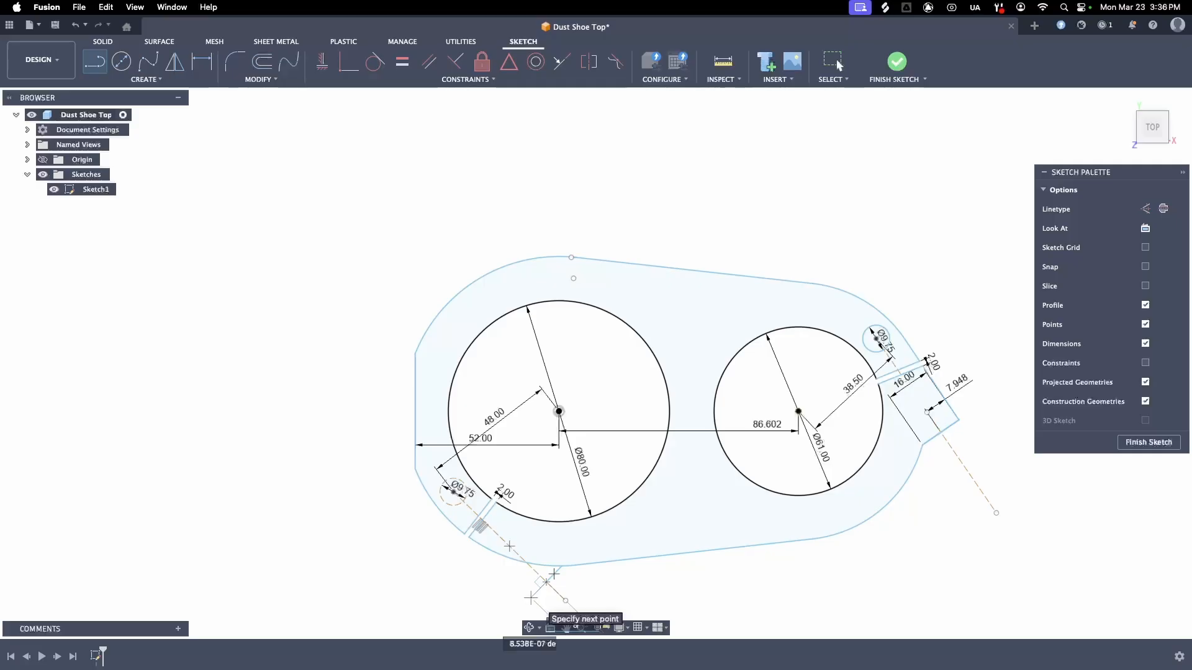
key("Escape")
Step: Draw the lower-left tab's outer side from the free end of its end edge across the slit mouth to the outline
scroll(726, 579, "up", 4)
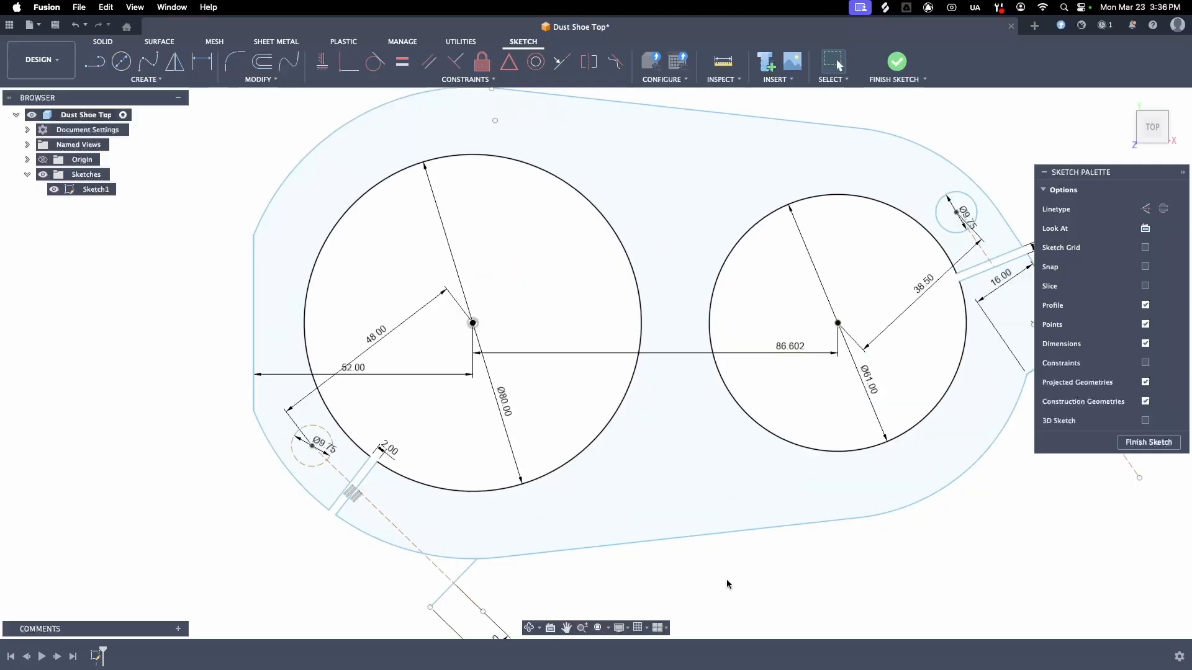
scroll(727, 579, "down", 3)
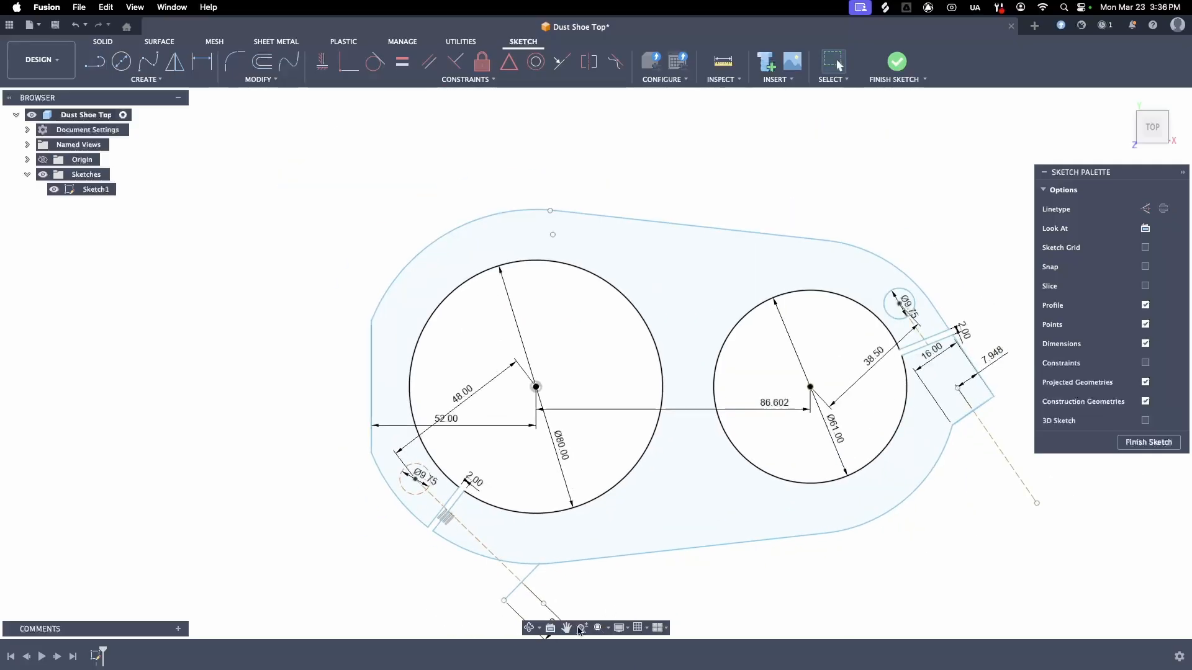
left_click(598, 628)
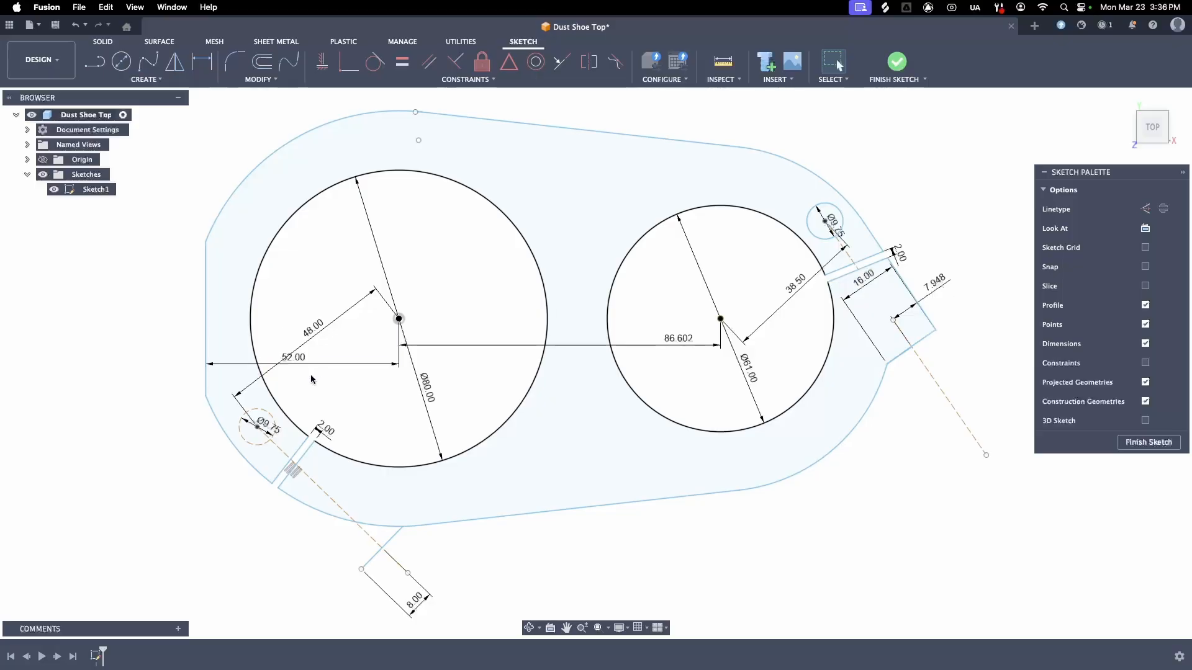
key("l")
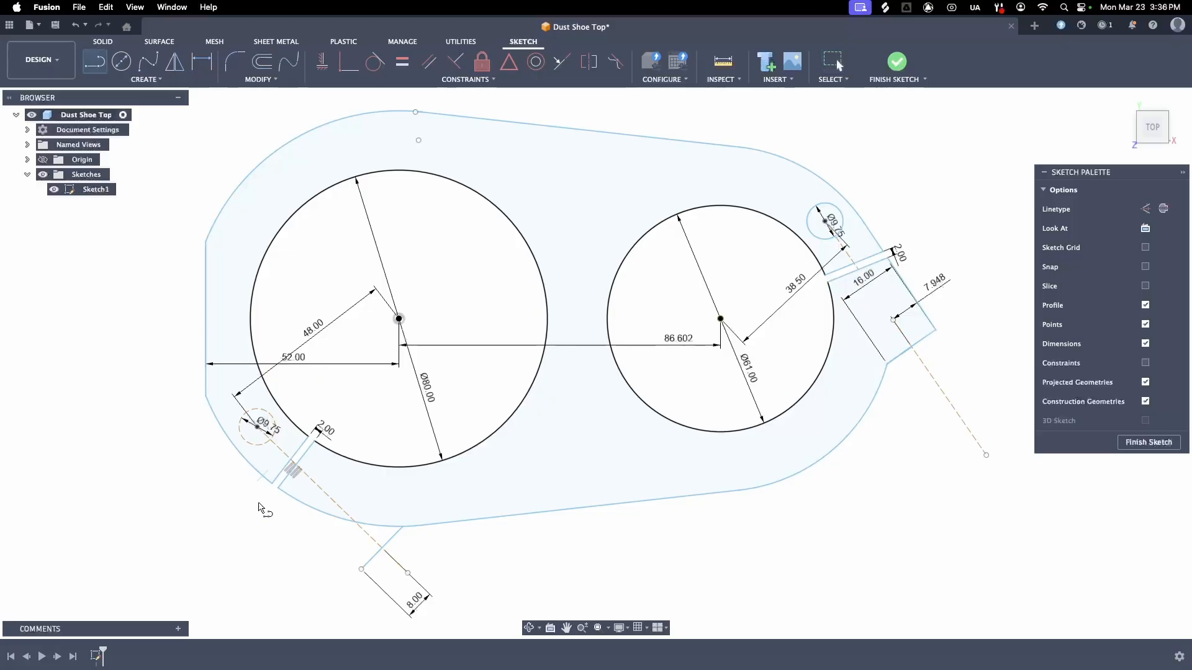
left_click(362, 571)
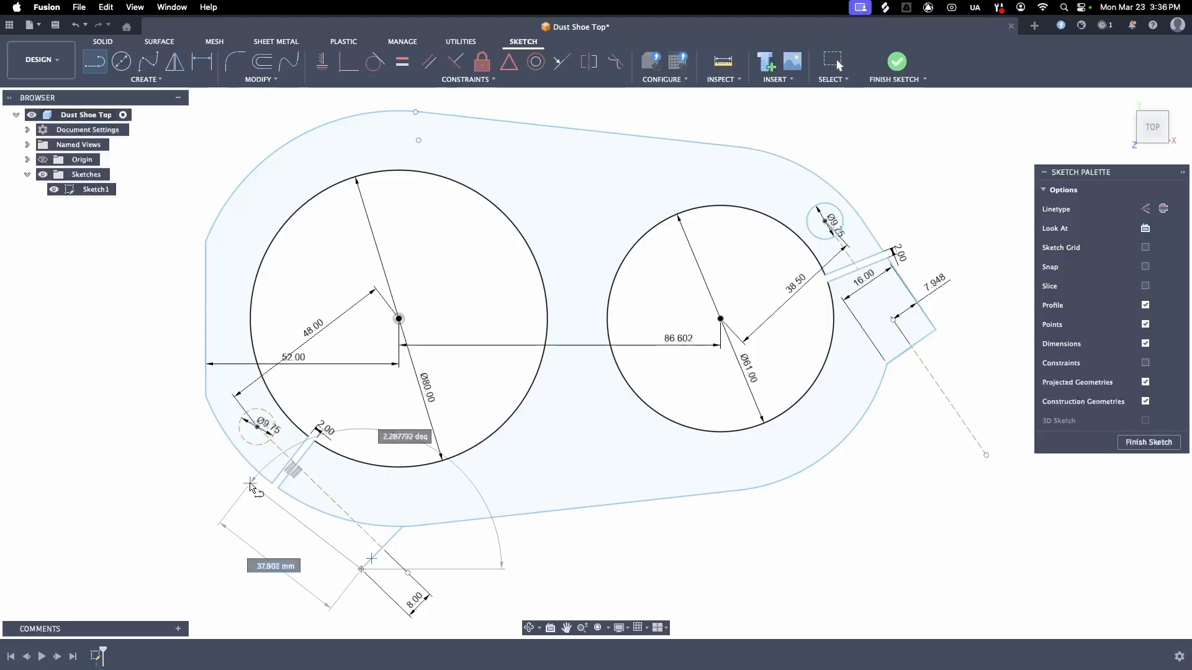
key("Escape")
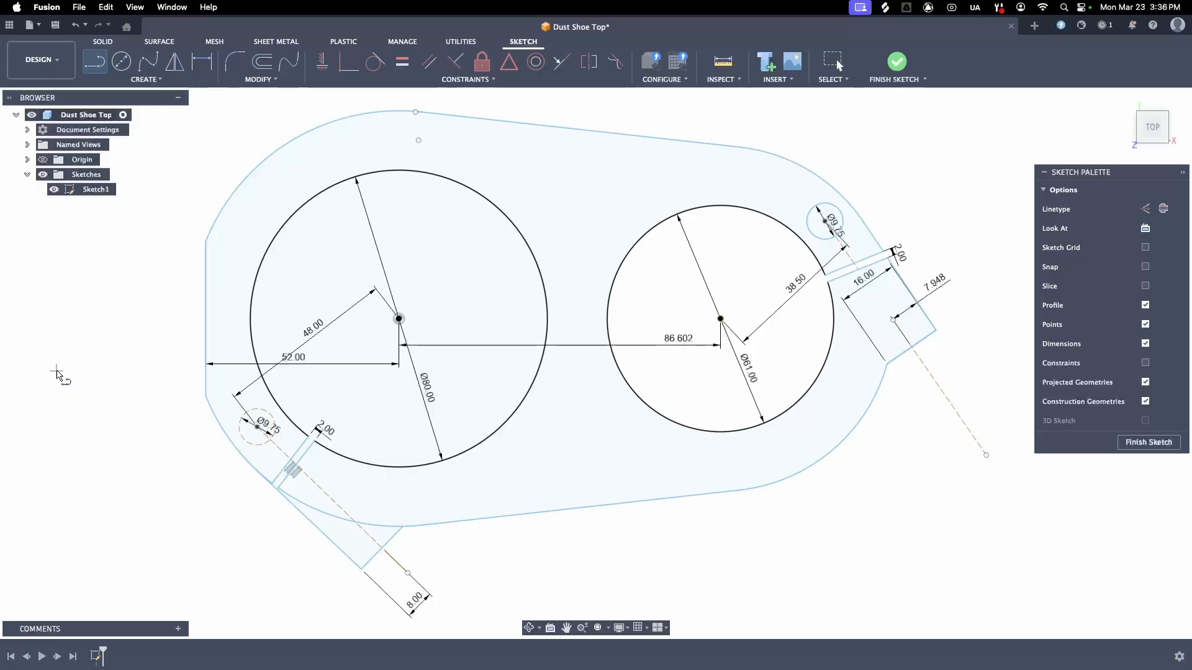
Step: Trim the outline arc inside the lower-left tab and the leftover arc piece just beyond the slit
key("Escape")
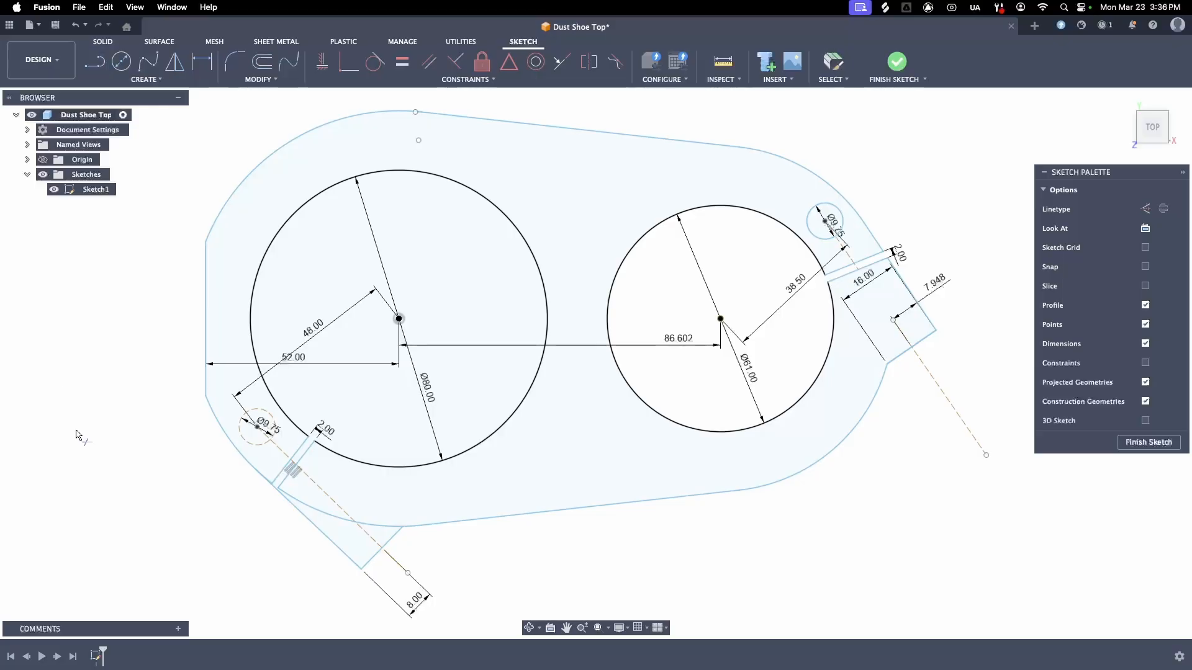
left_click(301, 510)
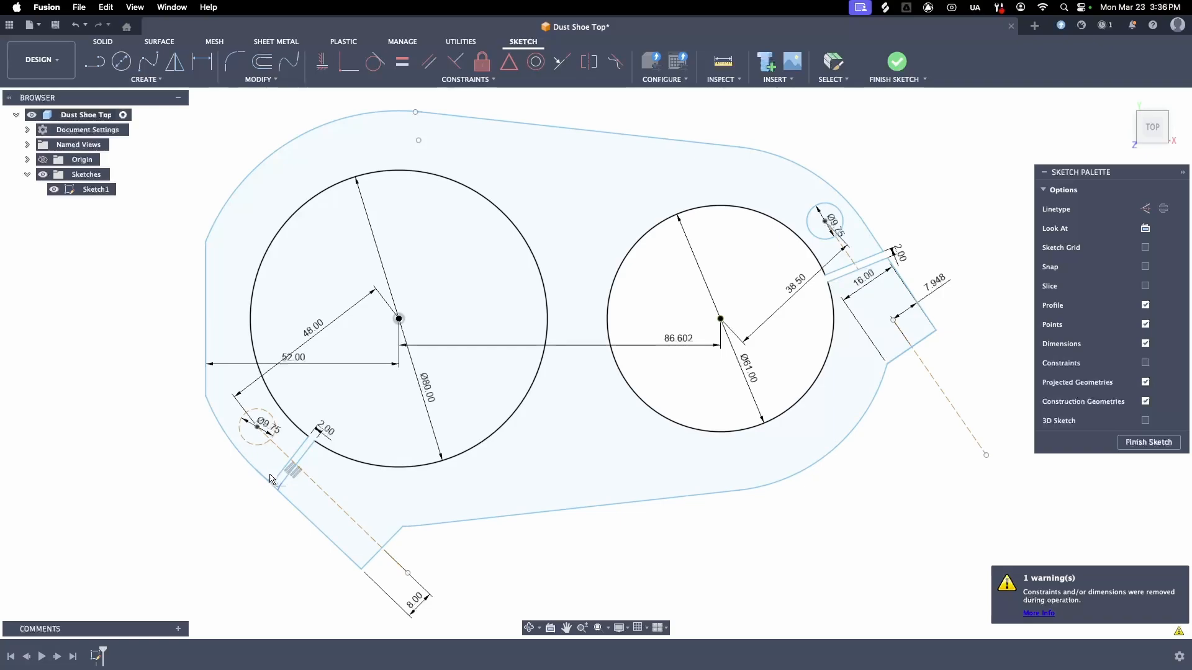
scroll(274, 476, "down", 5)
scroll(273, 476, "down", 3)
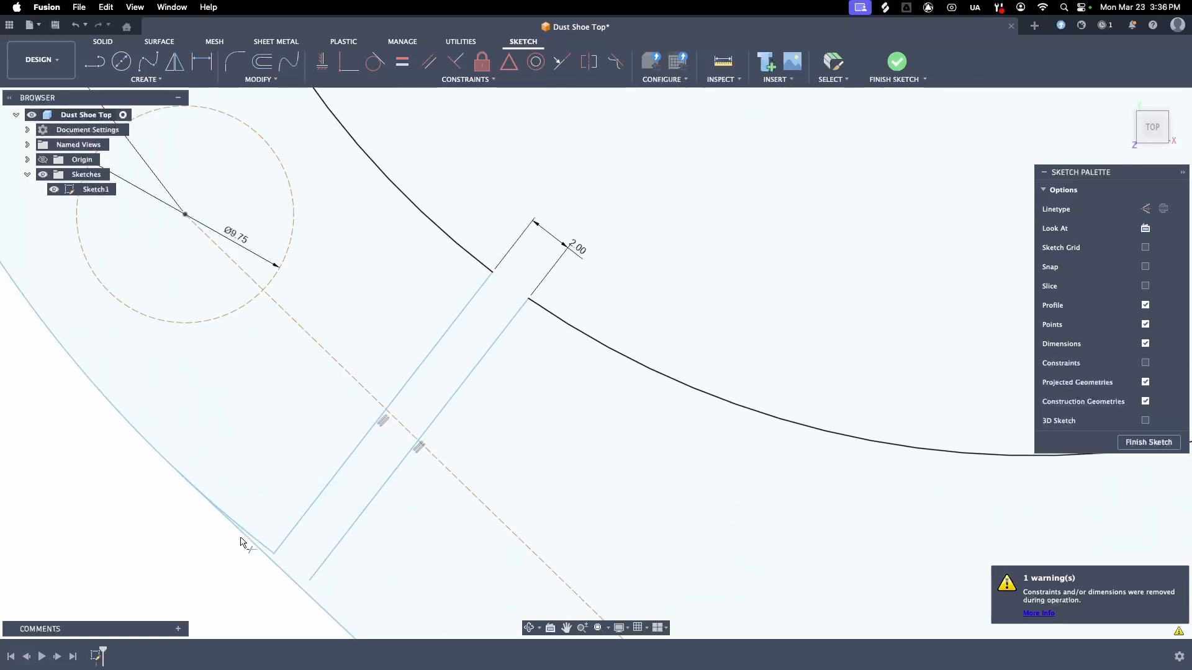
left_click(259, 541)
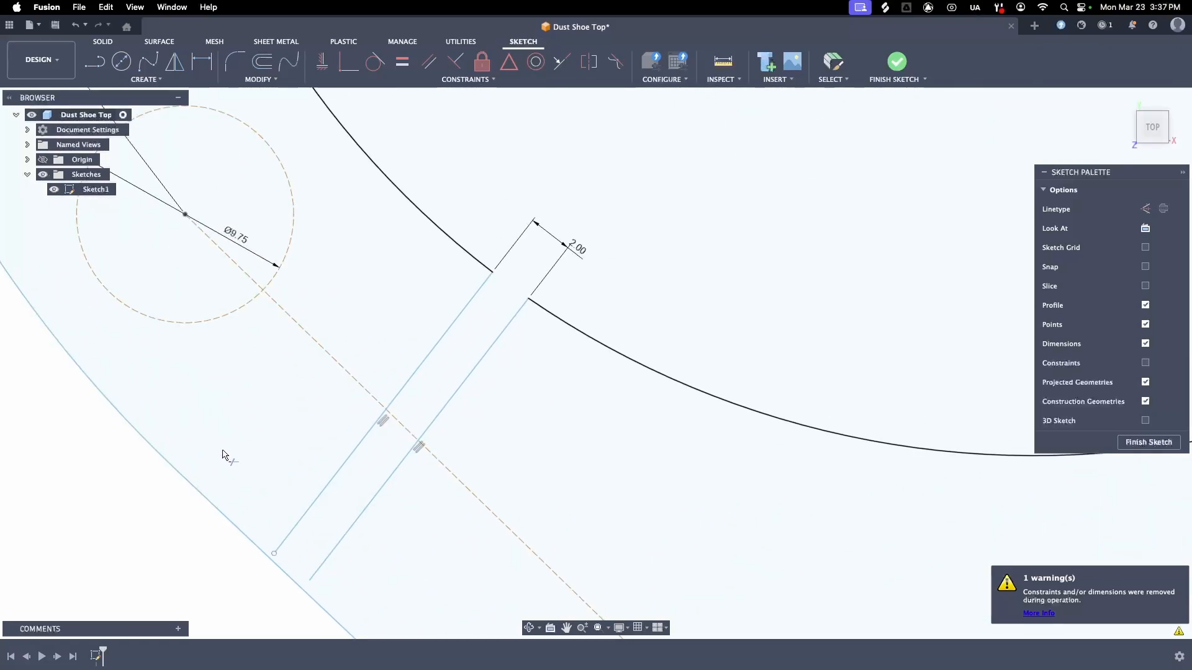
Step: Extend both slit edges to the tab's outer side with short lines and trim the outer side between them to open the slit
key("l")
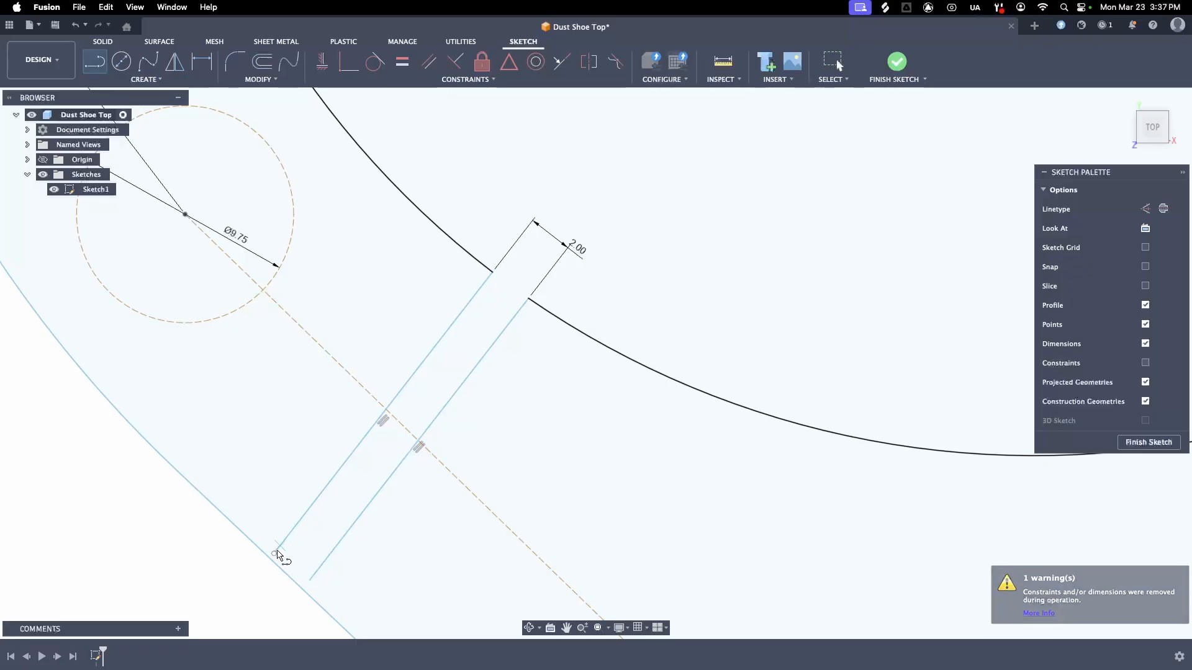
left_click(274, 554)
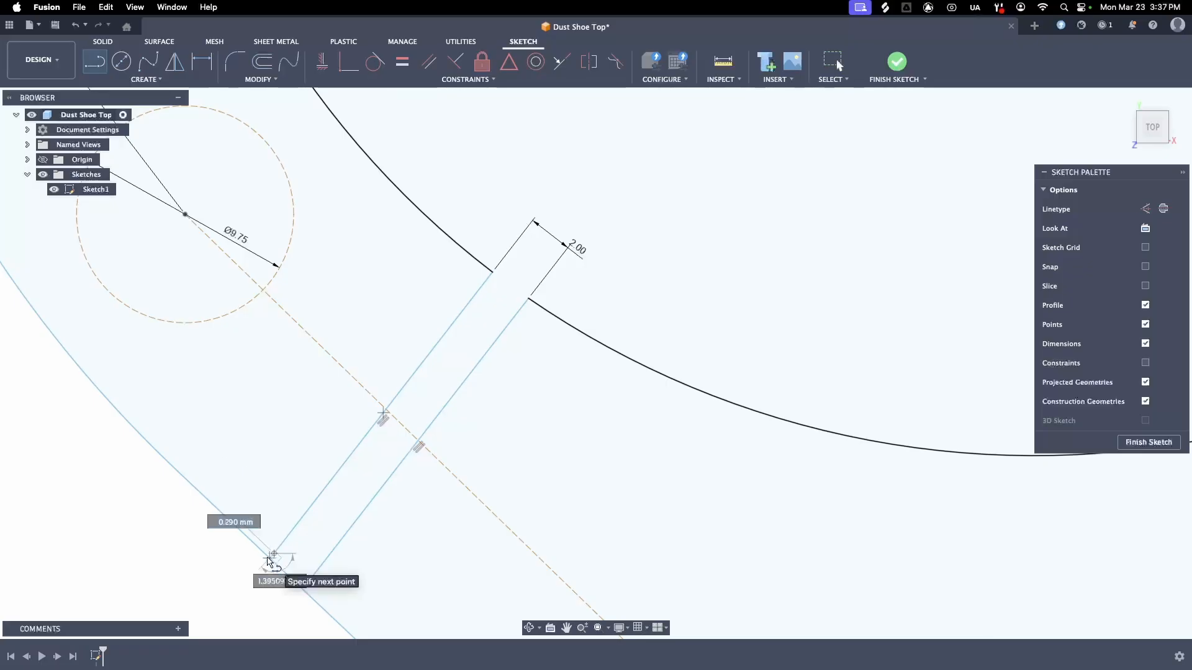
left_click(270, 558)
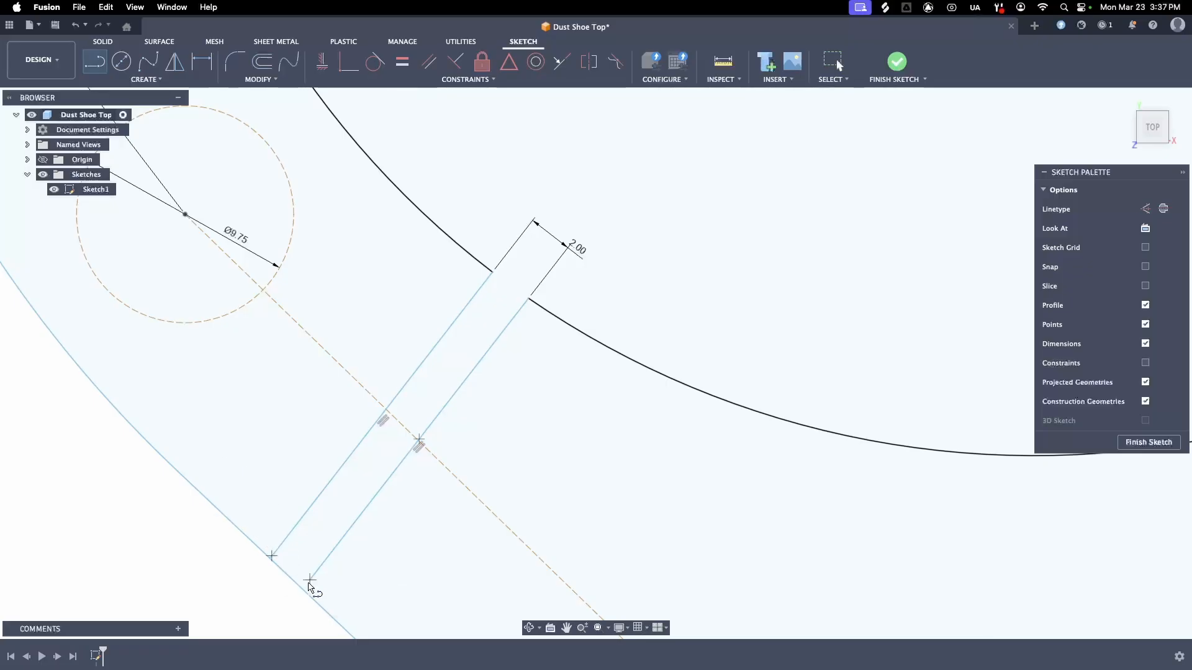
left_click(310, 580)
left_click(303, 588)
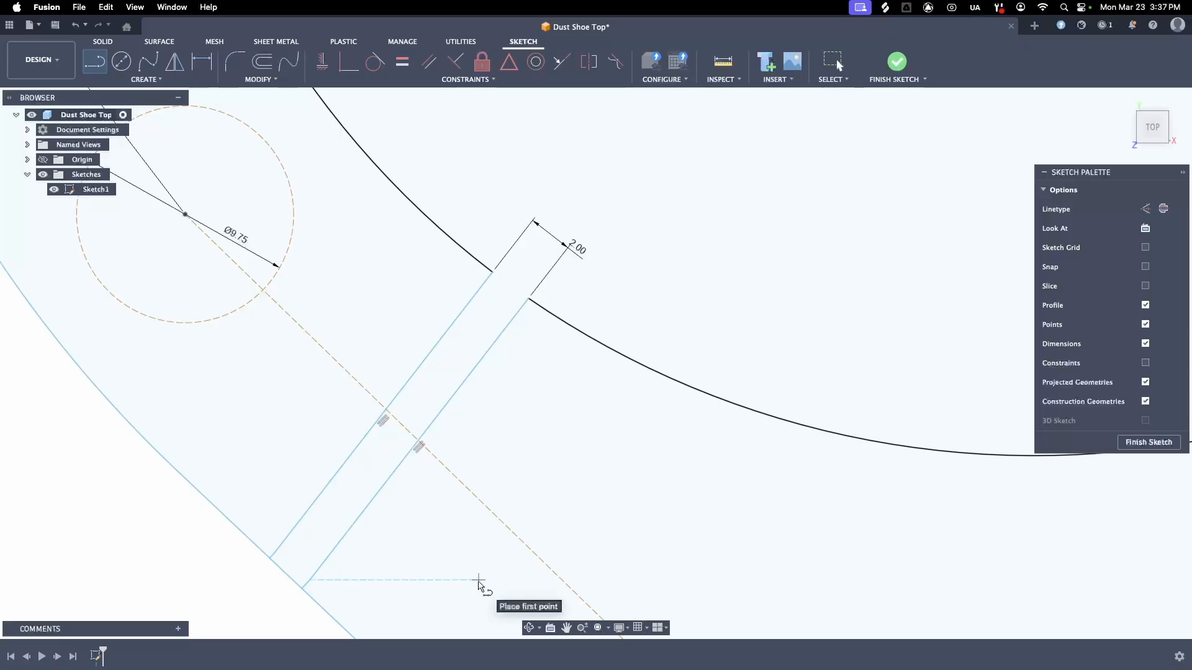
key("Escape")
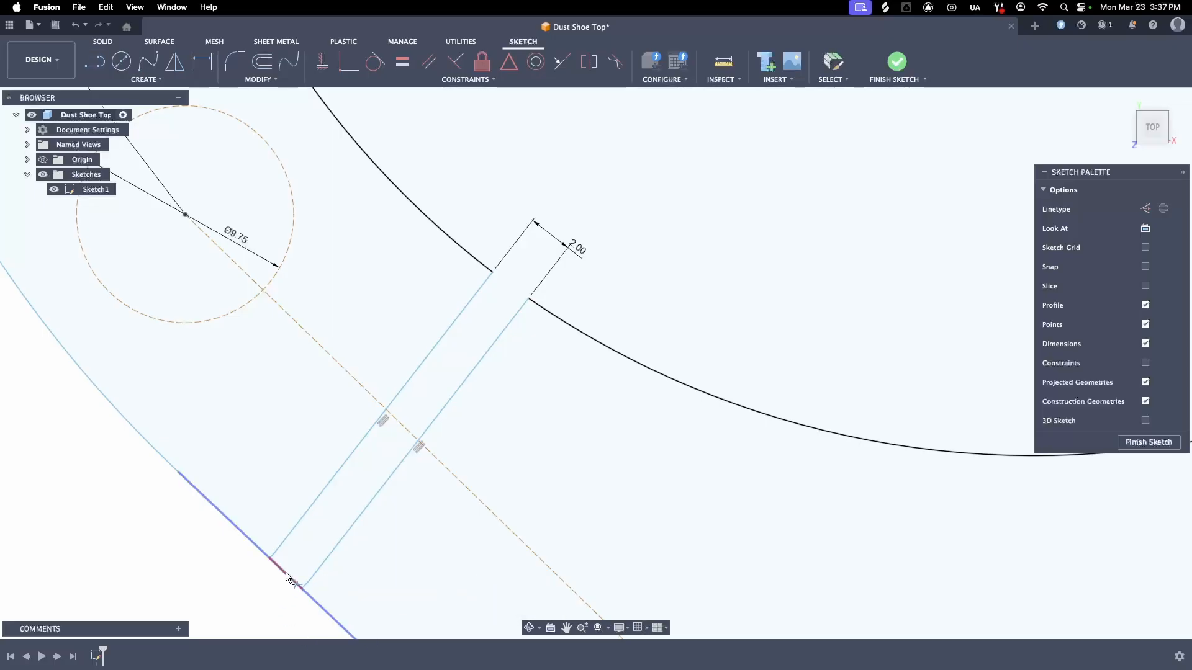
left_click(286, 578)
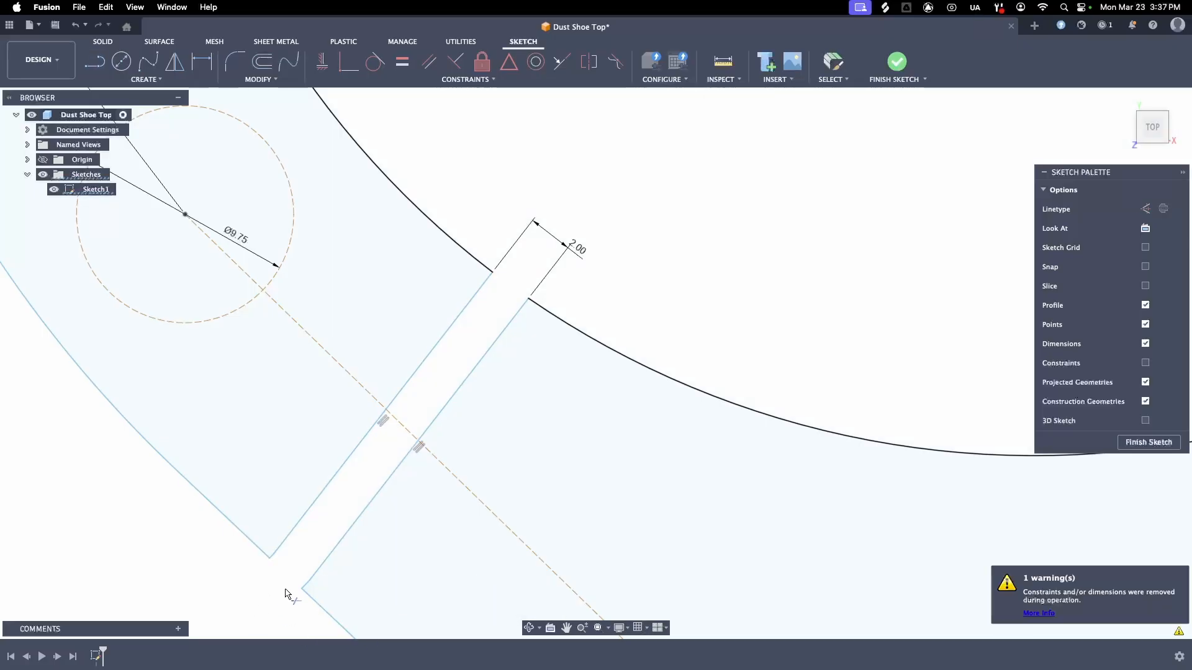
Step: Trim away the two short, misaligned extension lines at the outer ends of the lower-left slit edges
scroll(286, 594, "up", 10)
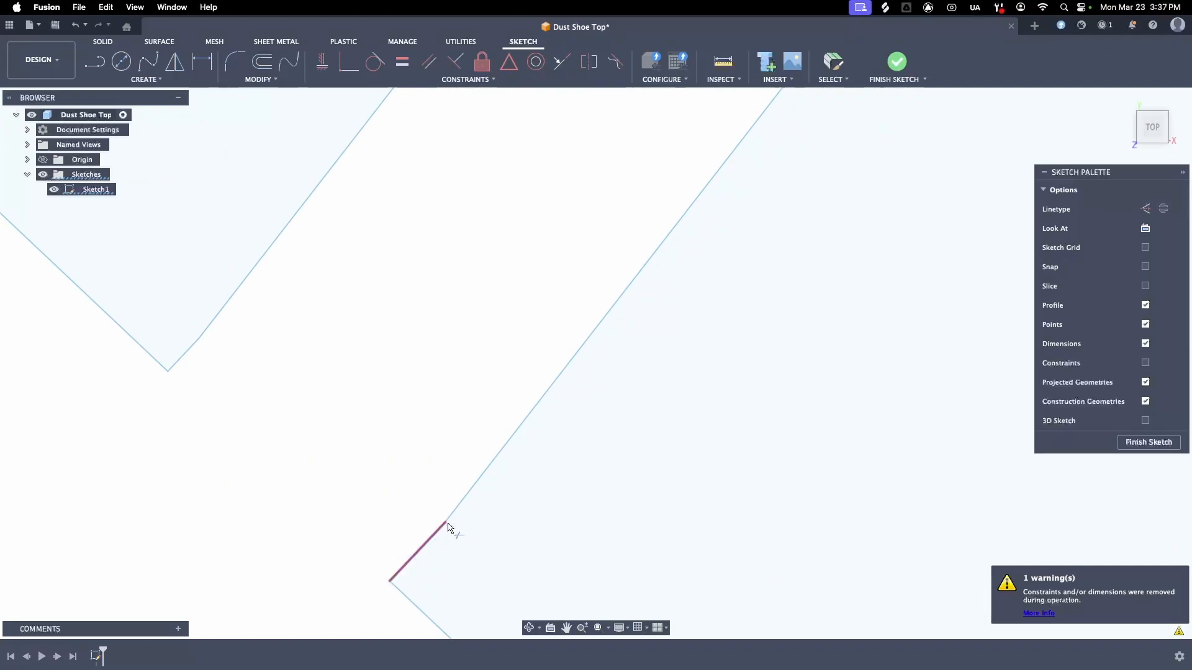
left_click(440, 531)
left_click(191, 352)
Step: Draw new extension lines aligned with both lower-left slit edges, starting on each edge and ending at the tab's outer side
key("l")
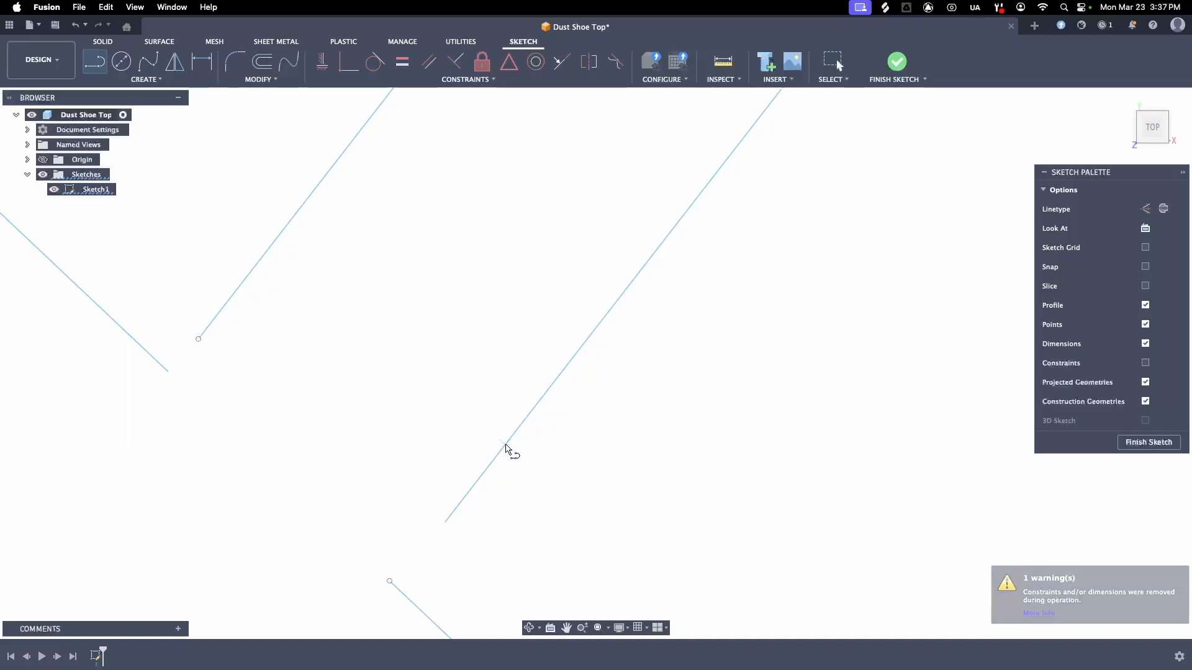
left_click(505, 444)
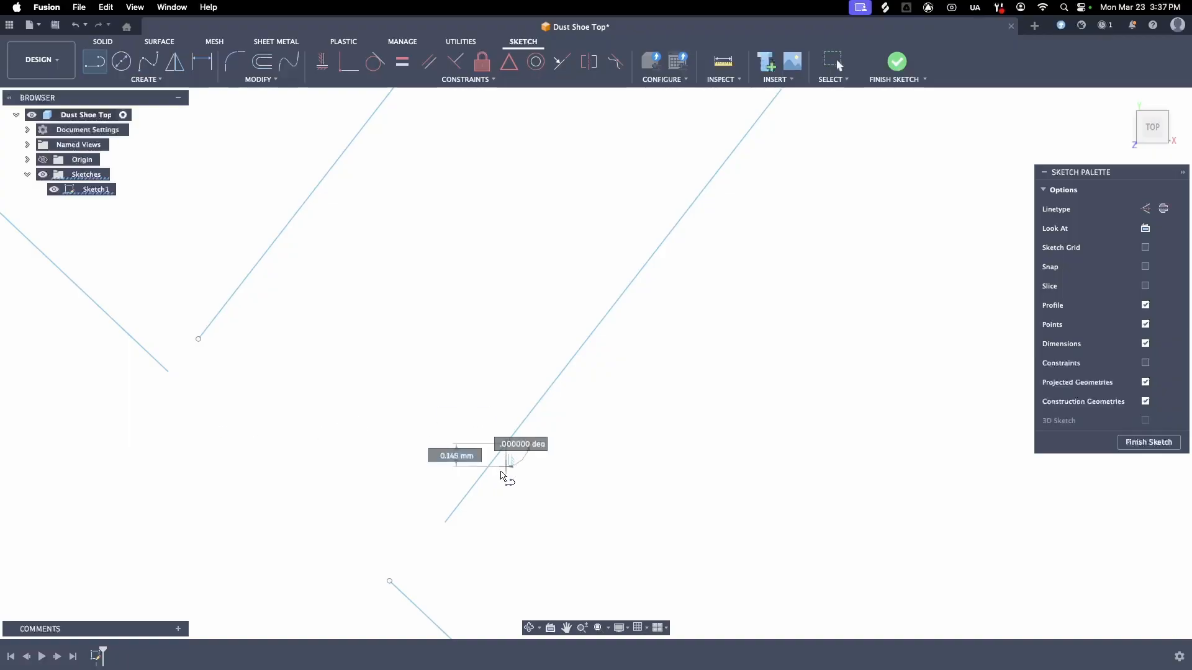
left_click(395, 585)
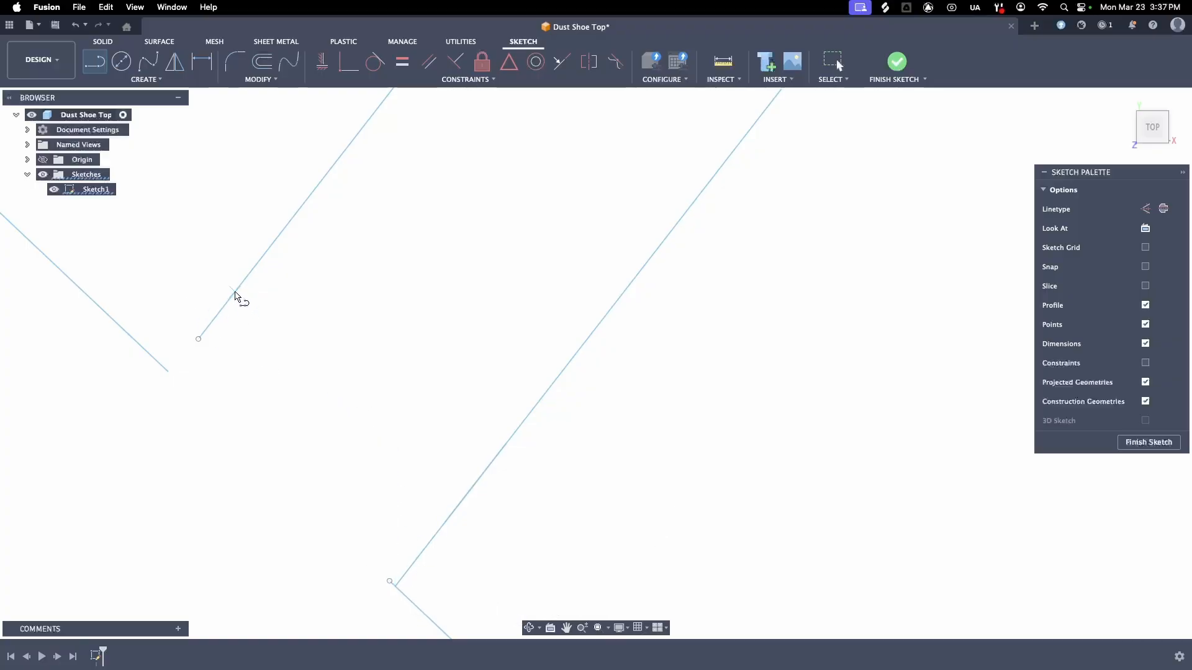
left_click(235, 292)
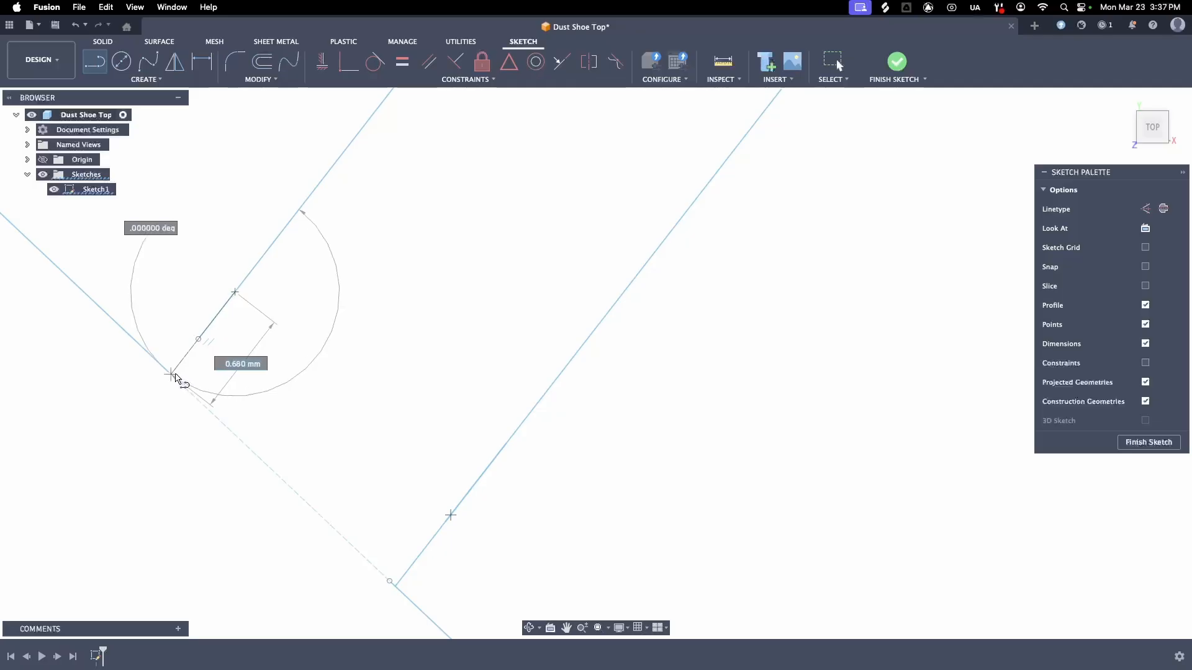
double_click(176, 374)
key("Escape")
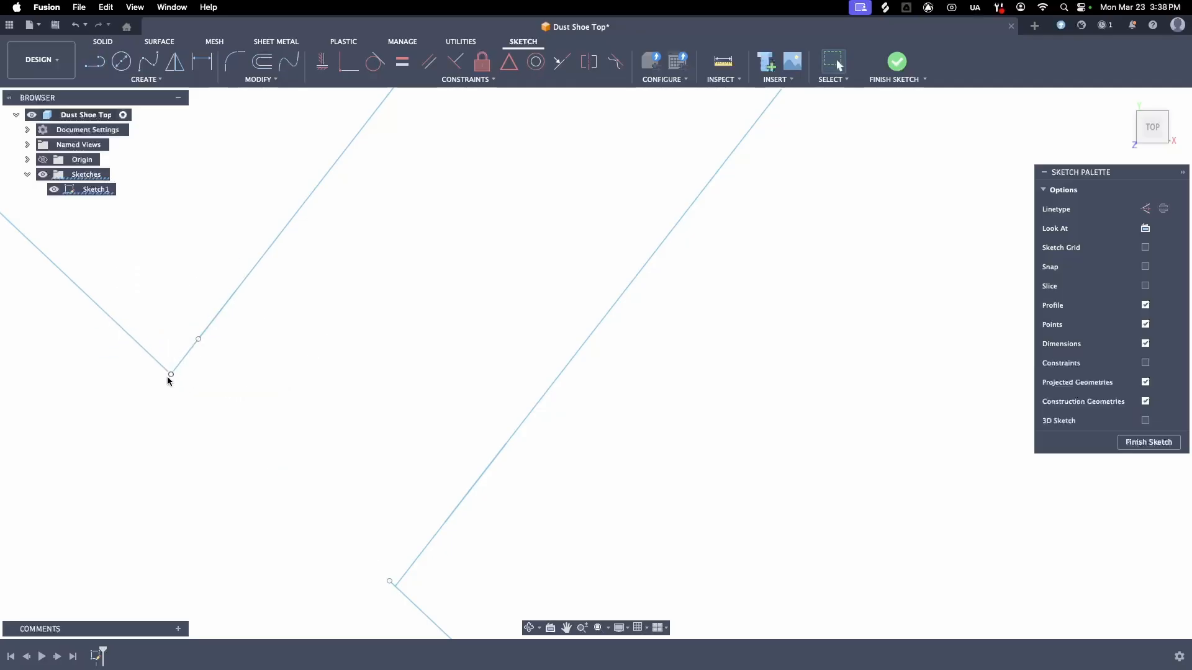
Step: Close the small gap at the slit's outline-side corner and remove the tiny leftover stub at its tab-side corner
key("l")
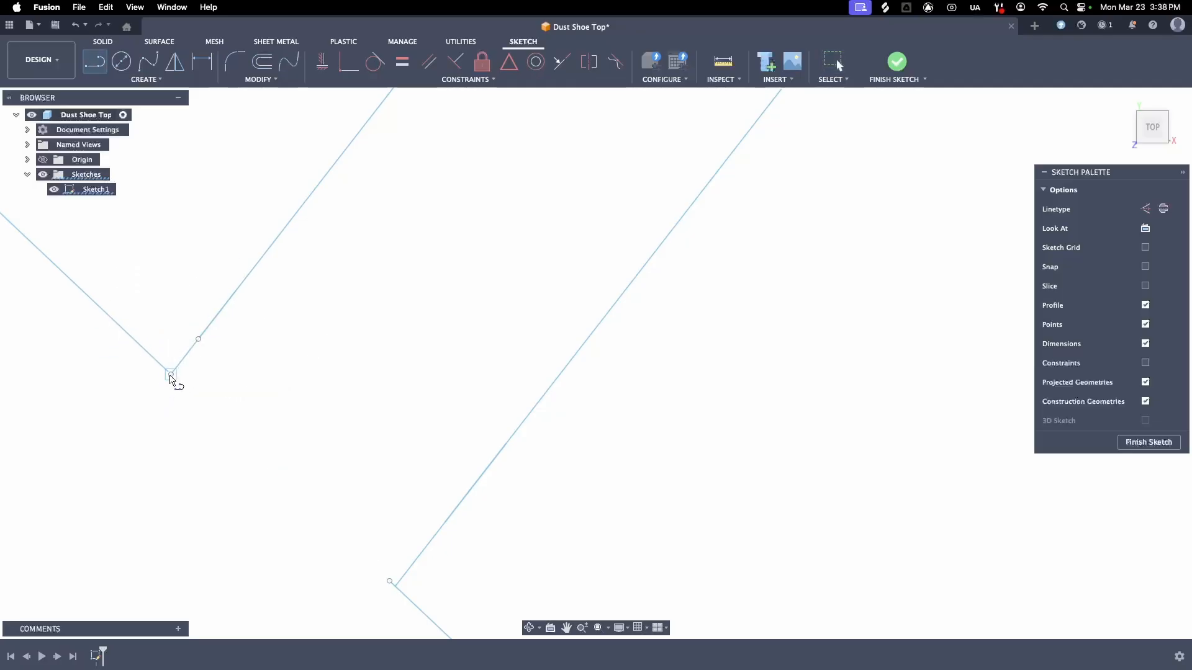
left_click(171, 377)
key("Escape")
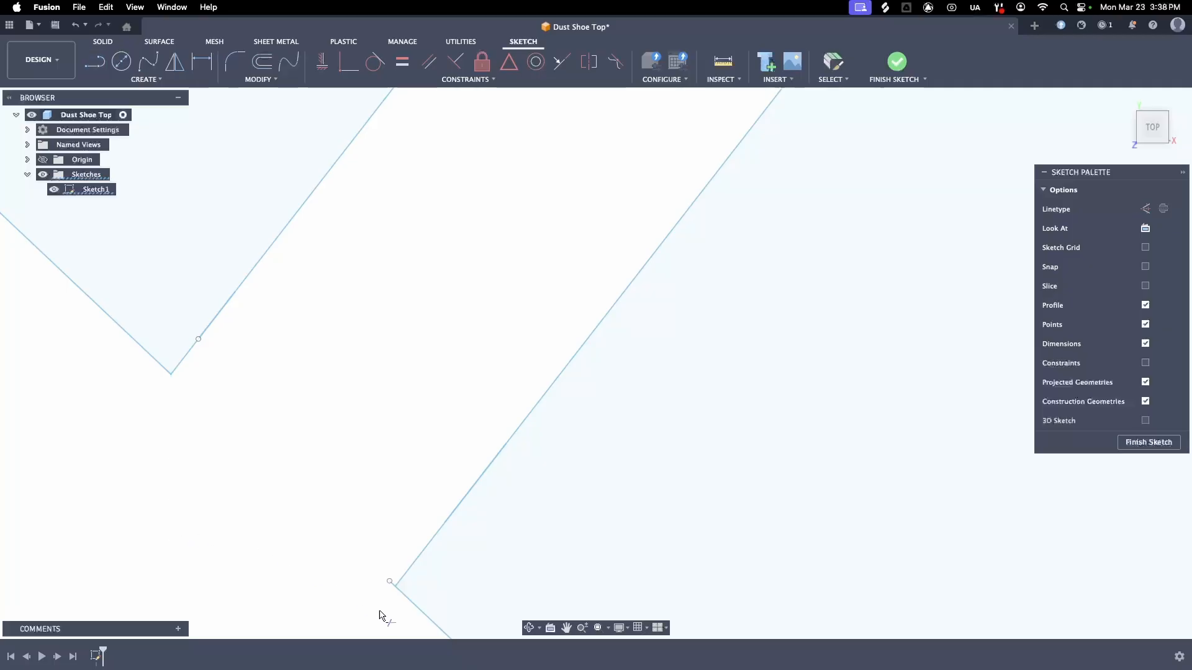
left_click_drag(389, 582, 394, 585)
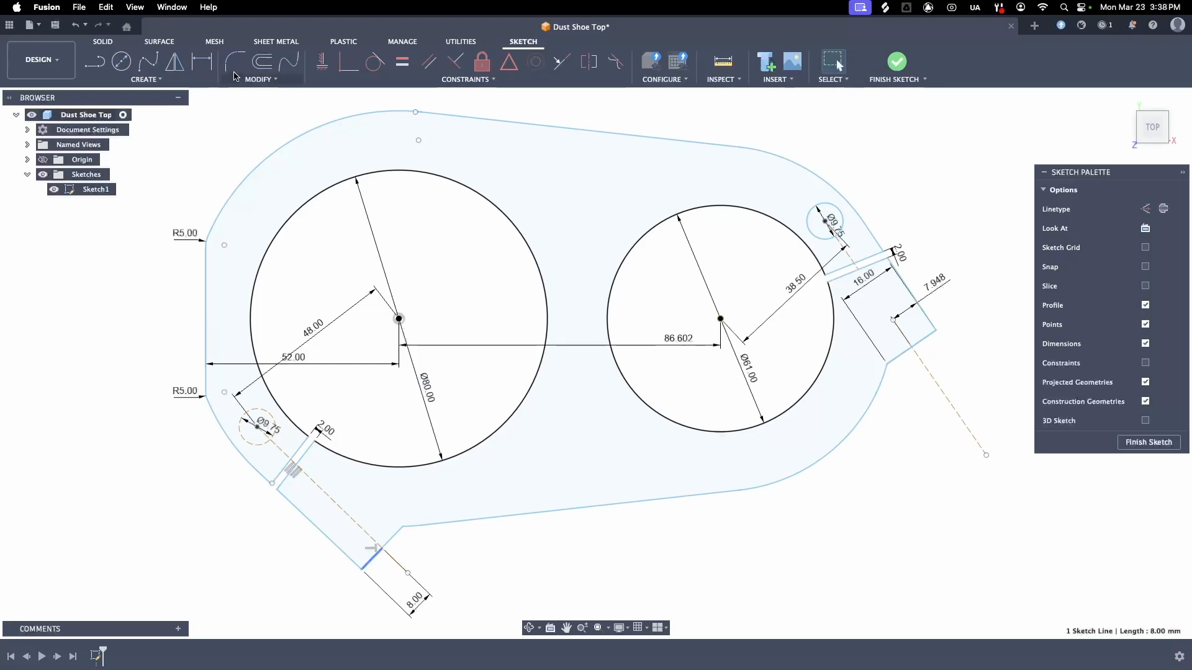
Step: Fillet the lower-left tab's outer corner and the corner where its end edge meets the outline with a 5 mm radius
left_click(228, 67)
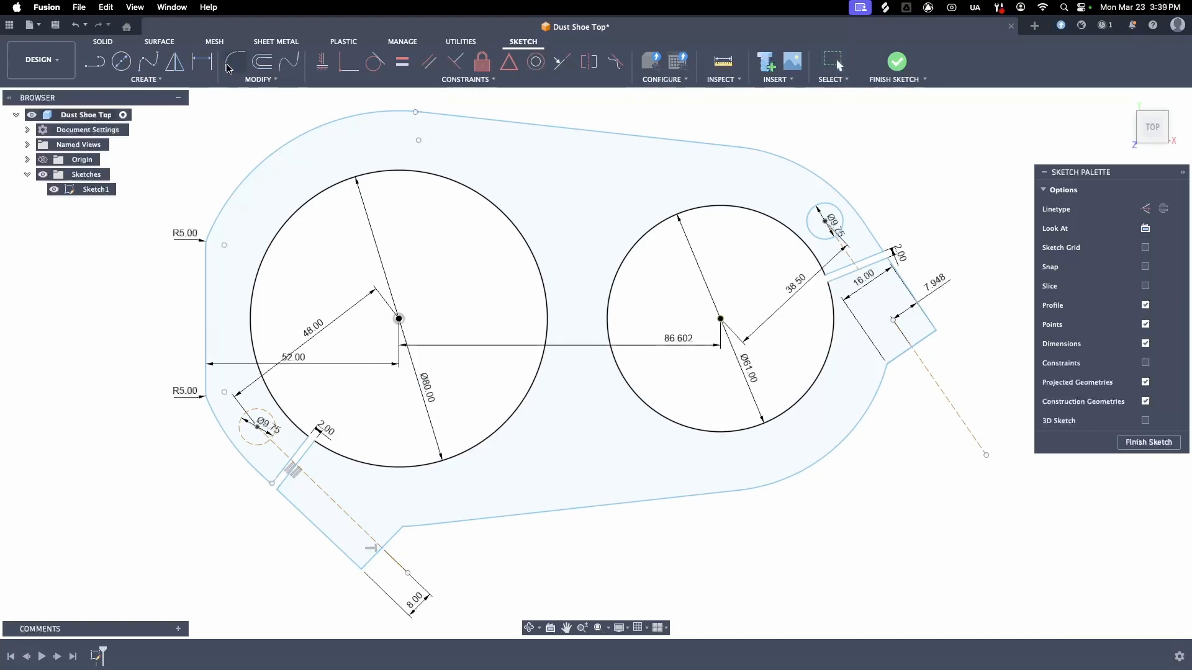
left_click(267, 80)
left_click(349, 561)
left_click(372, 555)
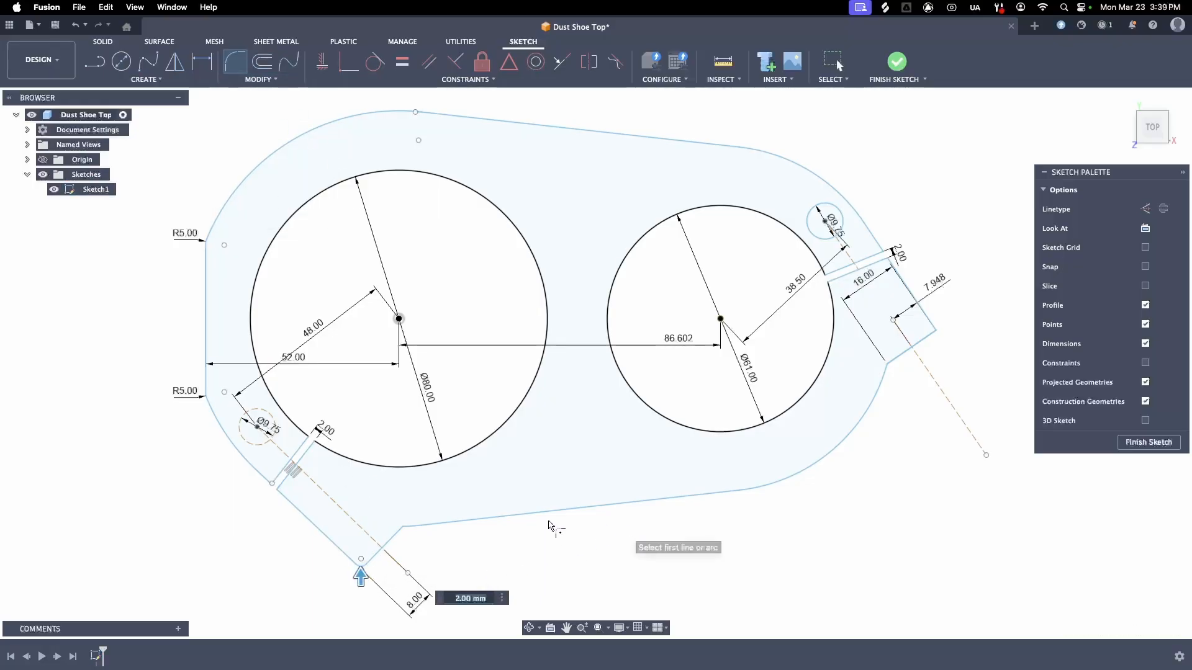
left_click(396, 537)
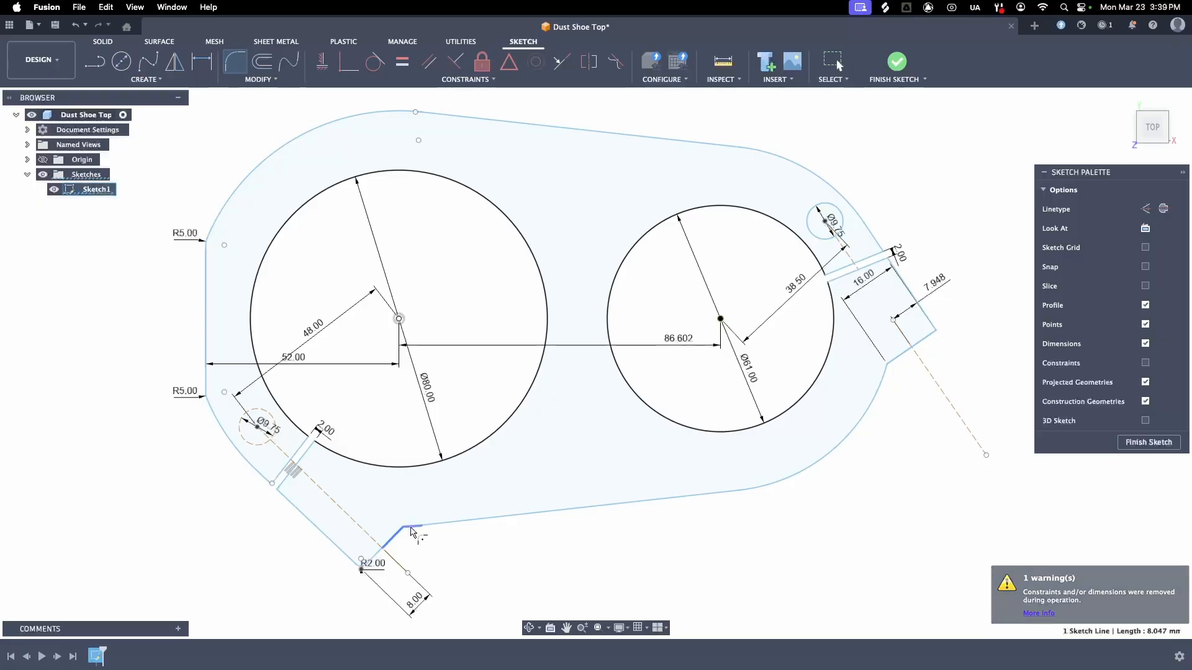
left_click(411, 528)
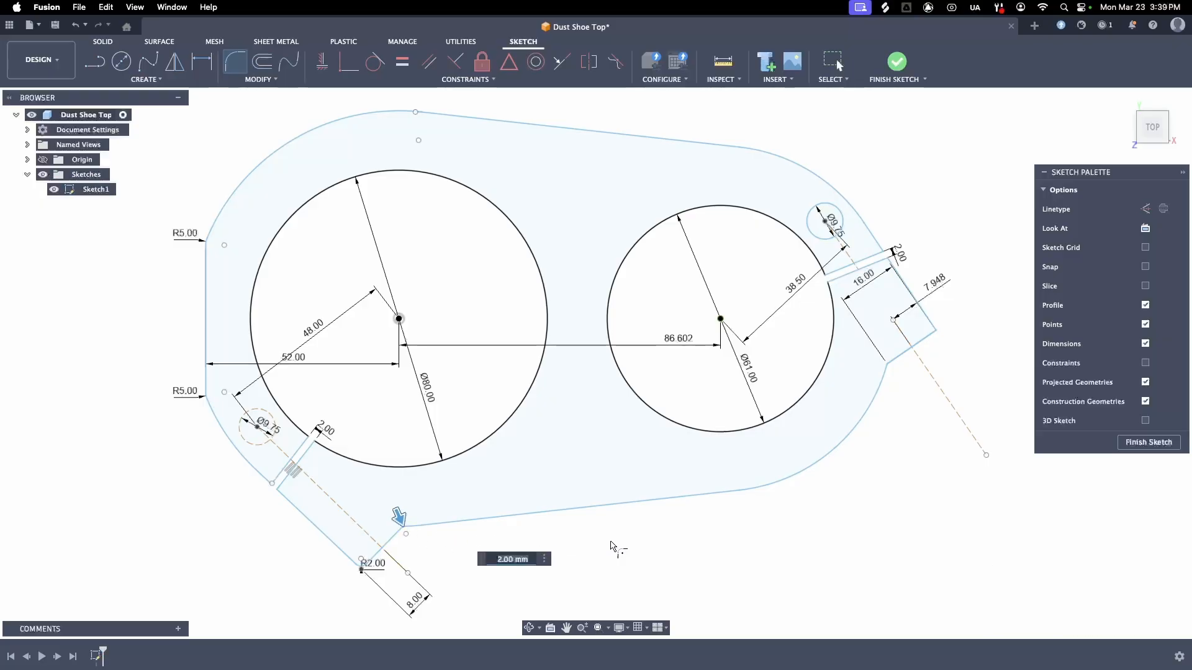
type("5")
key("Return")
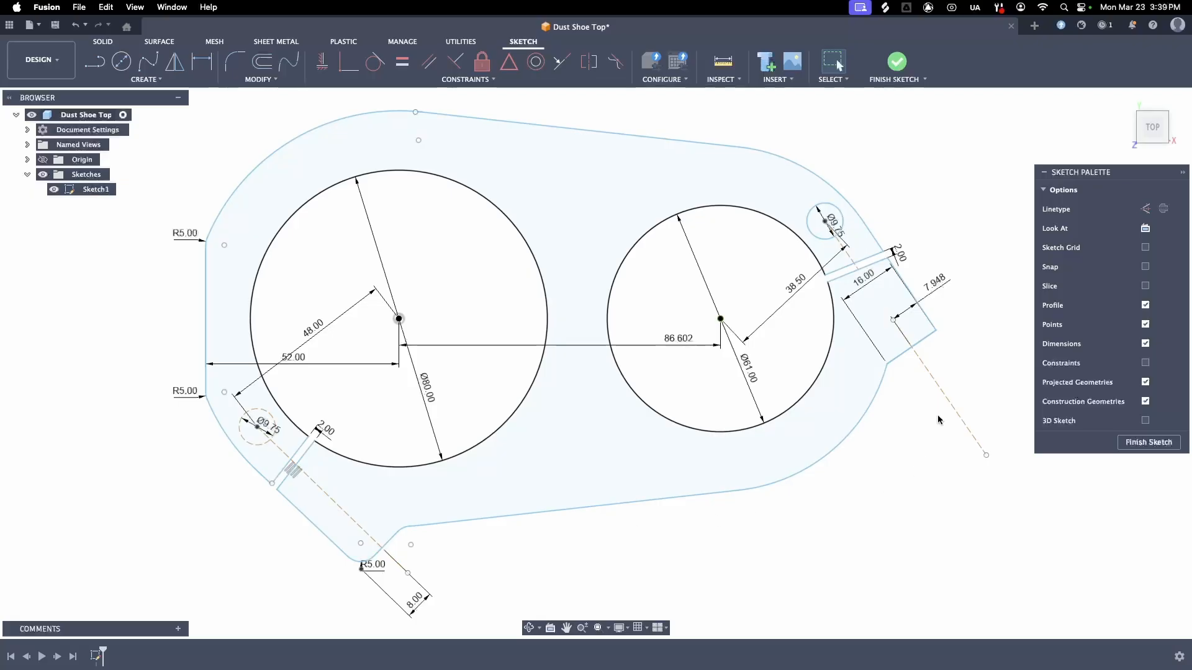
Step: Fillet the corner between the right tab's end edge and the outline arc around the 61 mm circle with a 5 mm radius
left_click(885, 373)
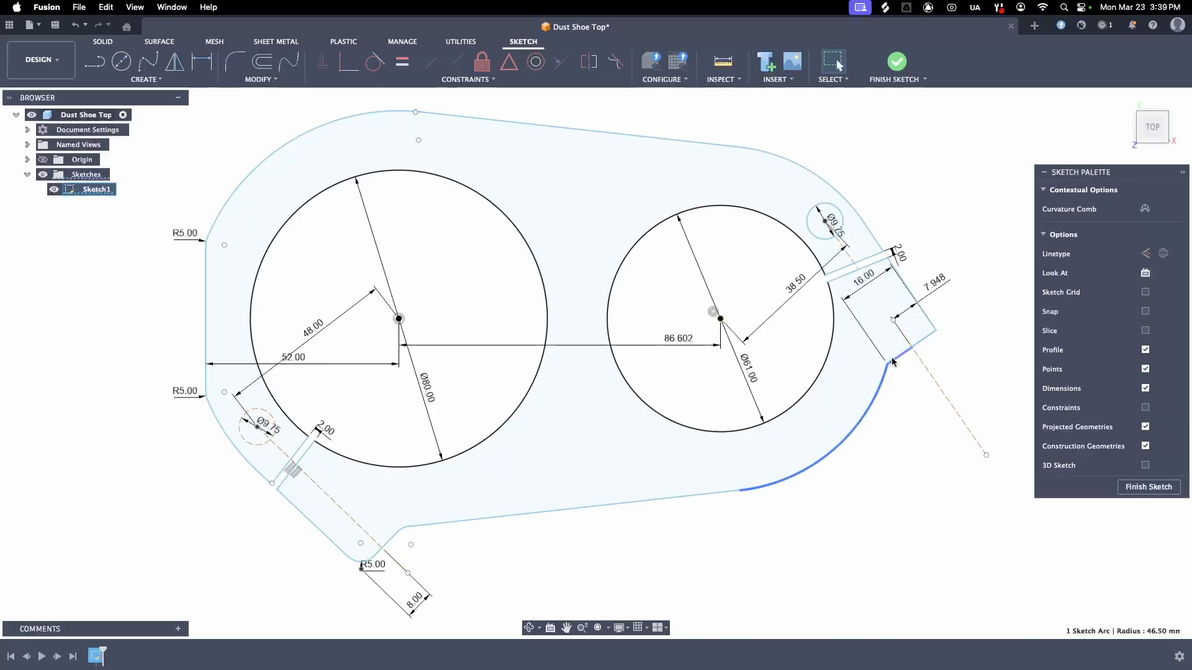
left_click(891, 362)
key("f")
left_click(885, 374)
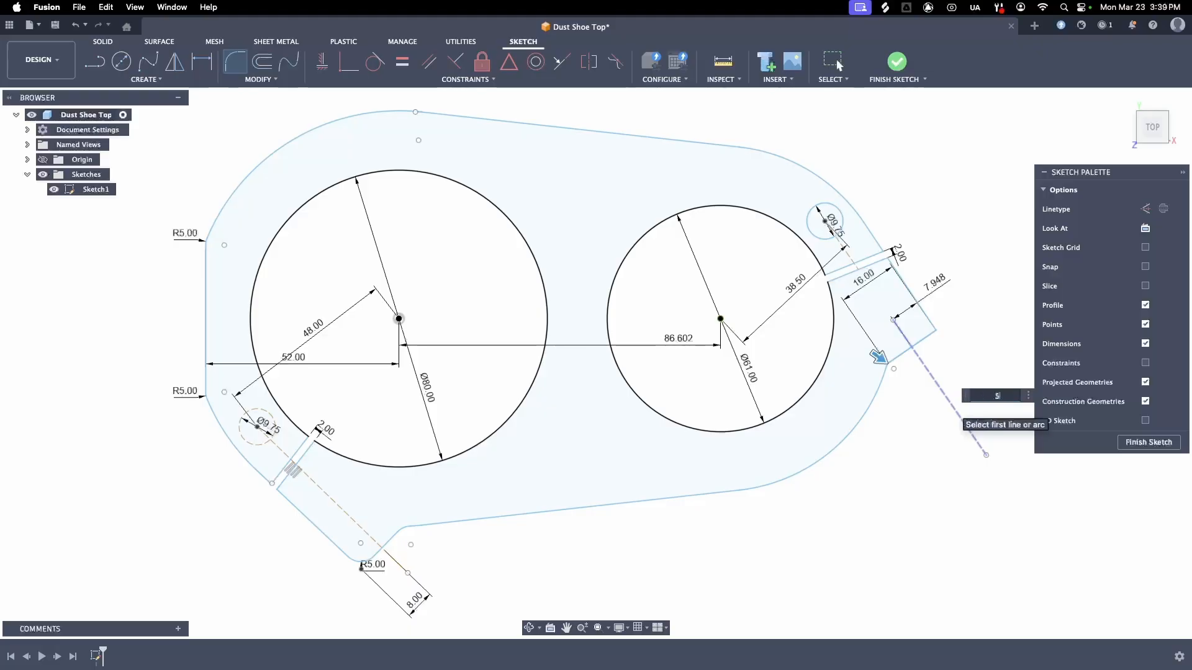
type("5")
key("Return")
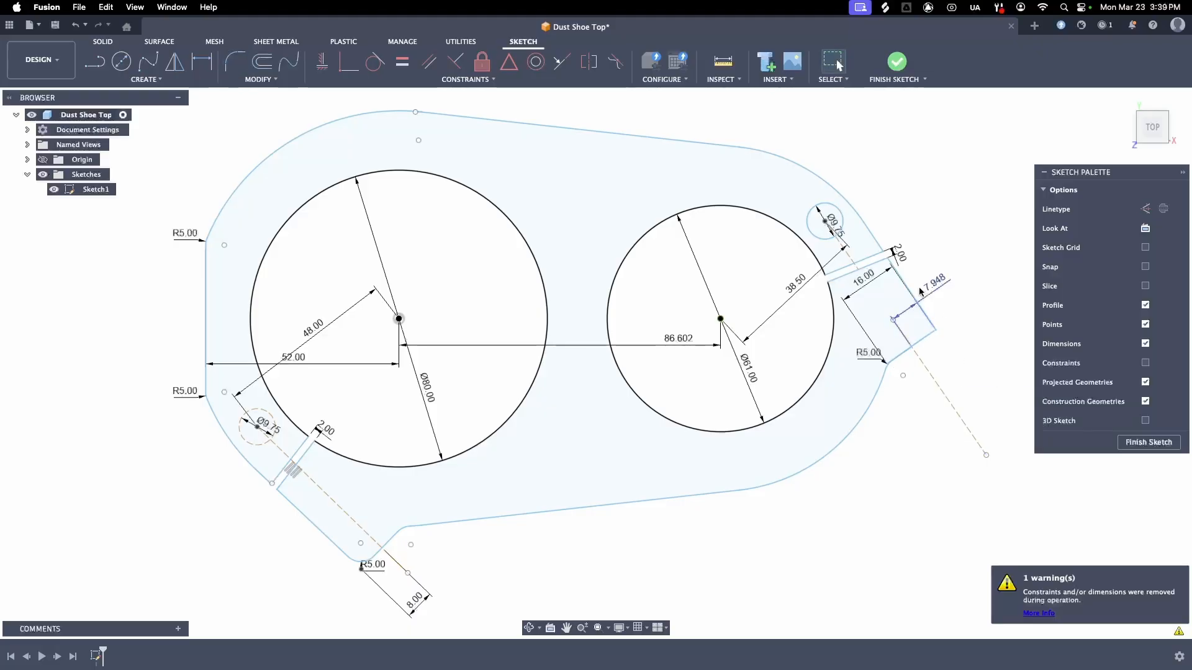
Step: Fillet the right tab's outer corner, between its long outer side and end edge, with a 5 mm radius
left_click(923, 312)
left_click(925, 336, "shift")
key("f")
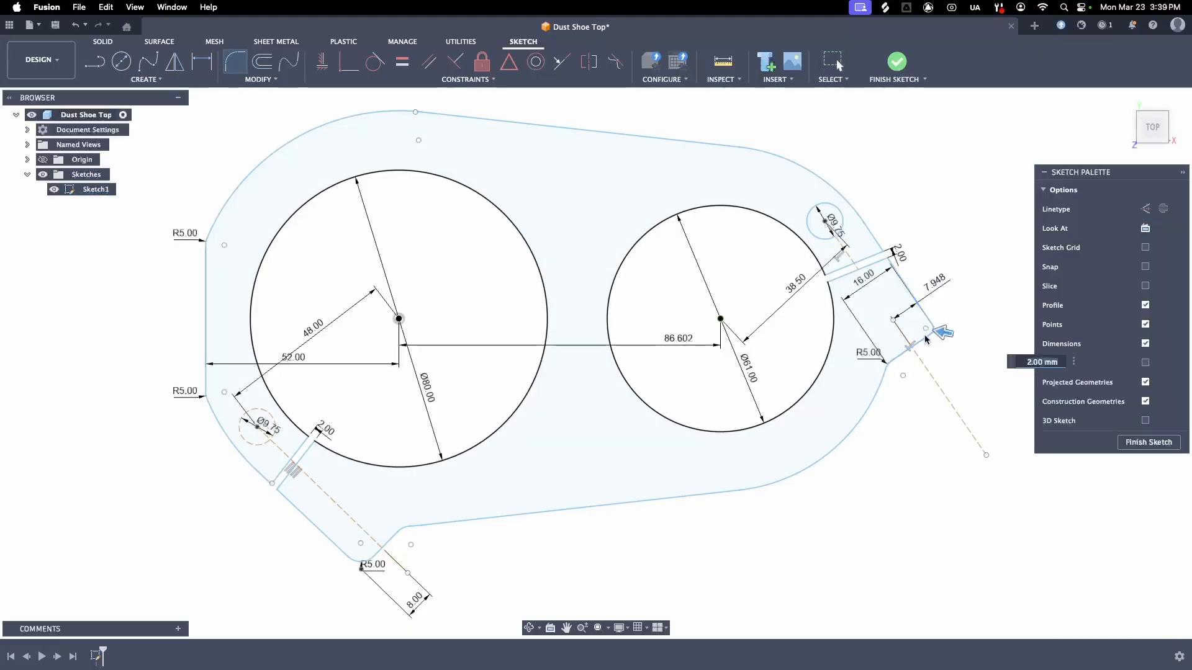
type("5")
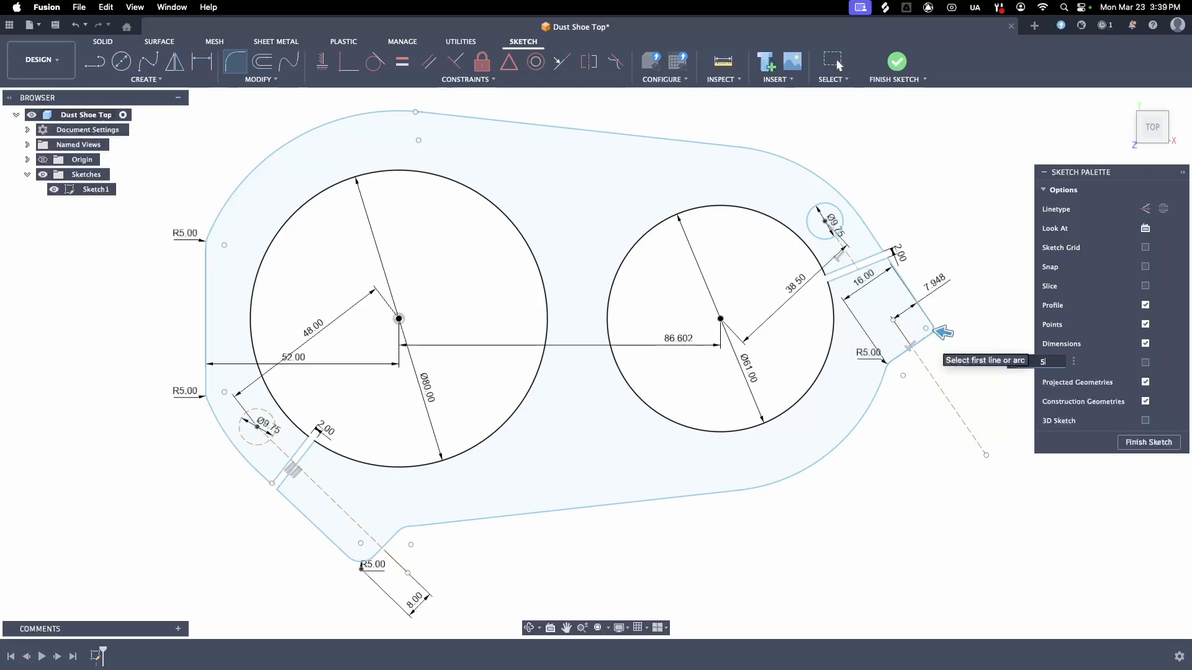
key("Return")
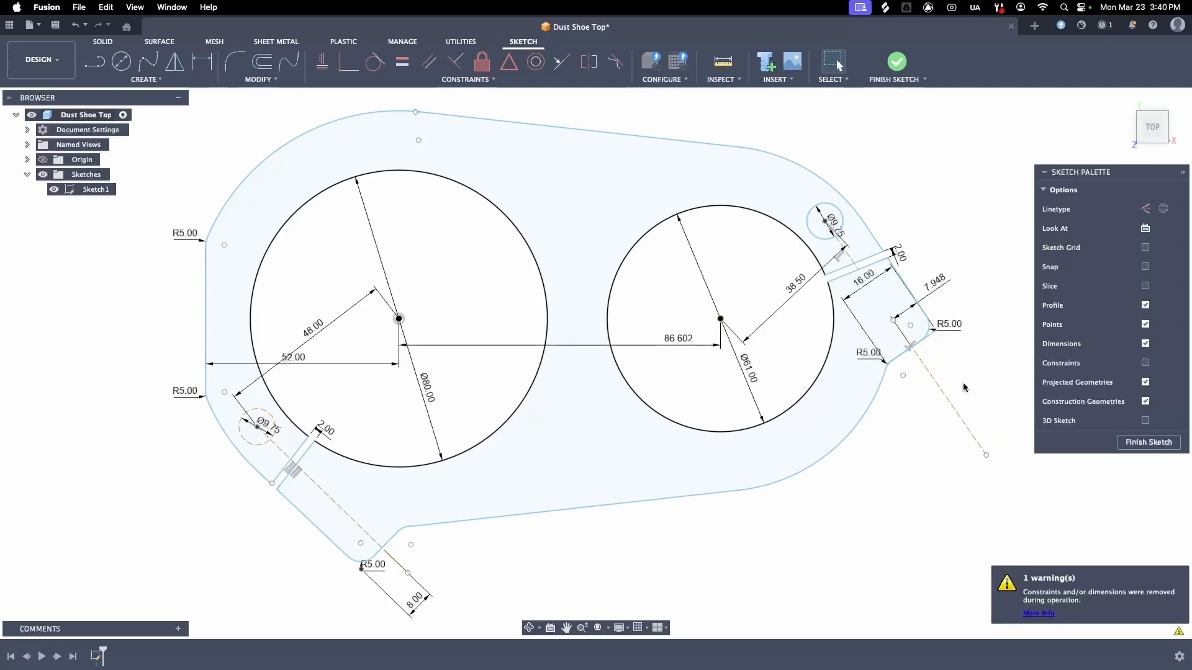
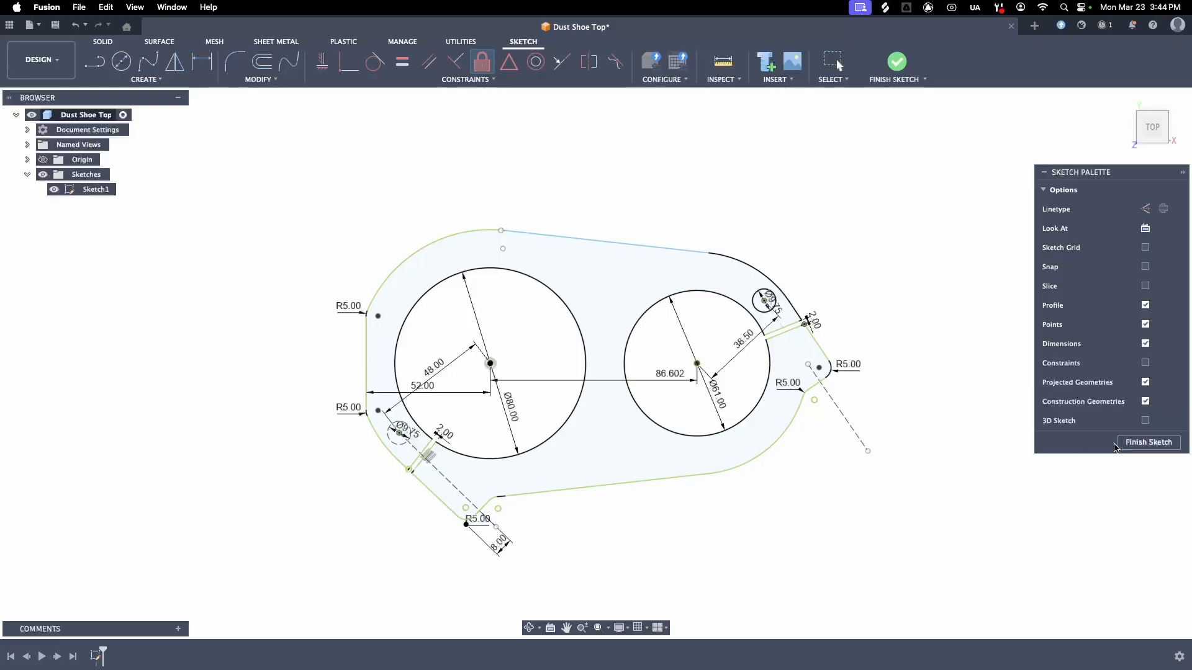
Step: Finish the sketch and extrude the plate profile 16 mm as a new body
left_click(1135, 443)
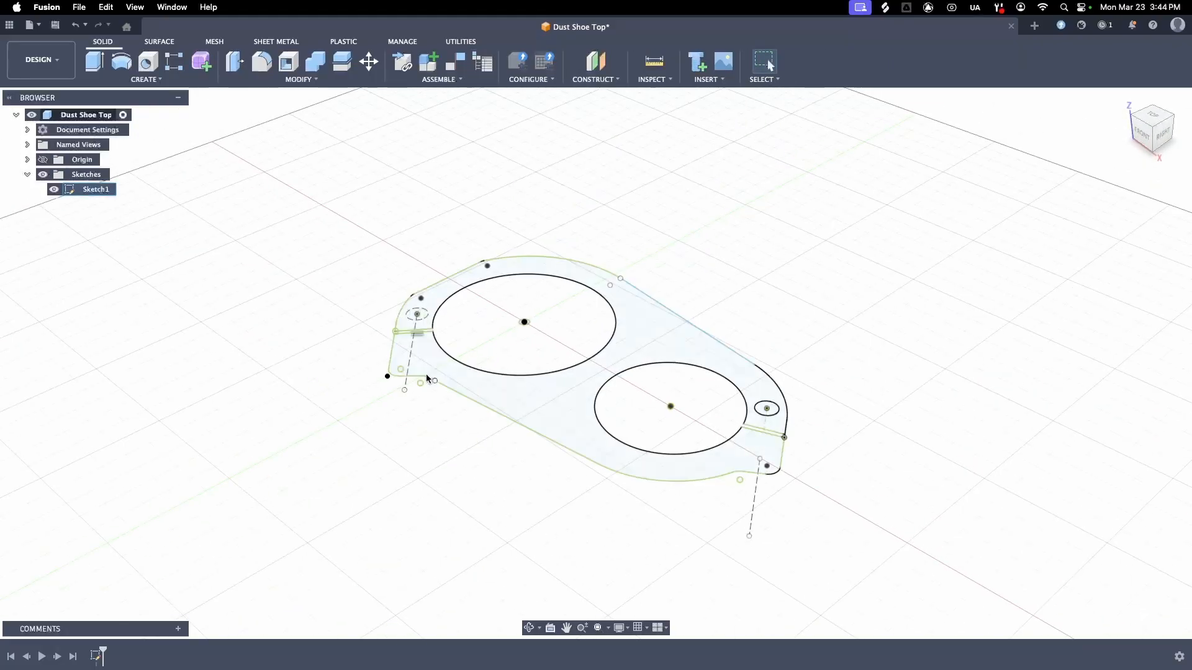
left_click(633, 345)
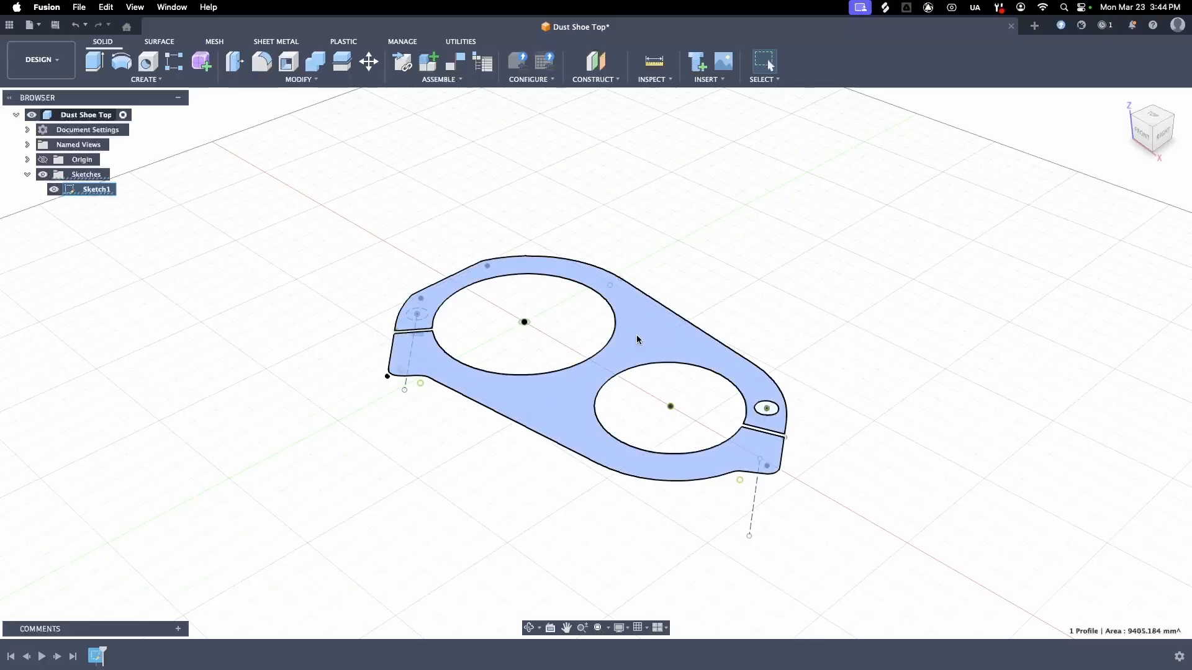
right_click(636, 339)
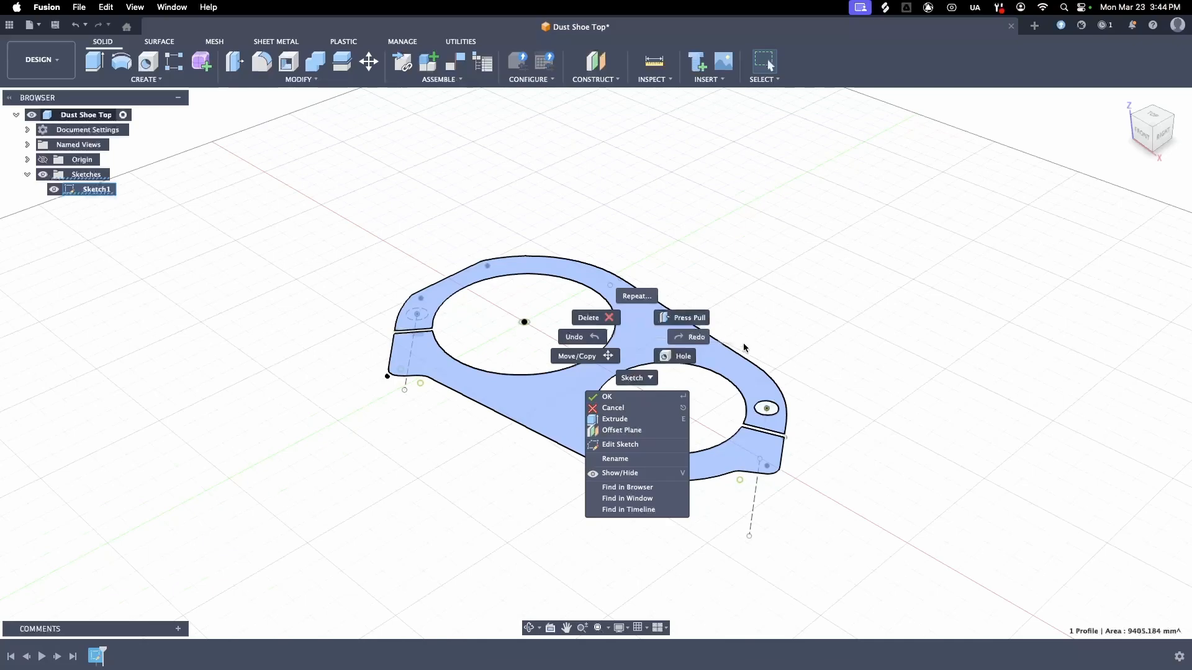
left_click(620, 419)
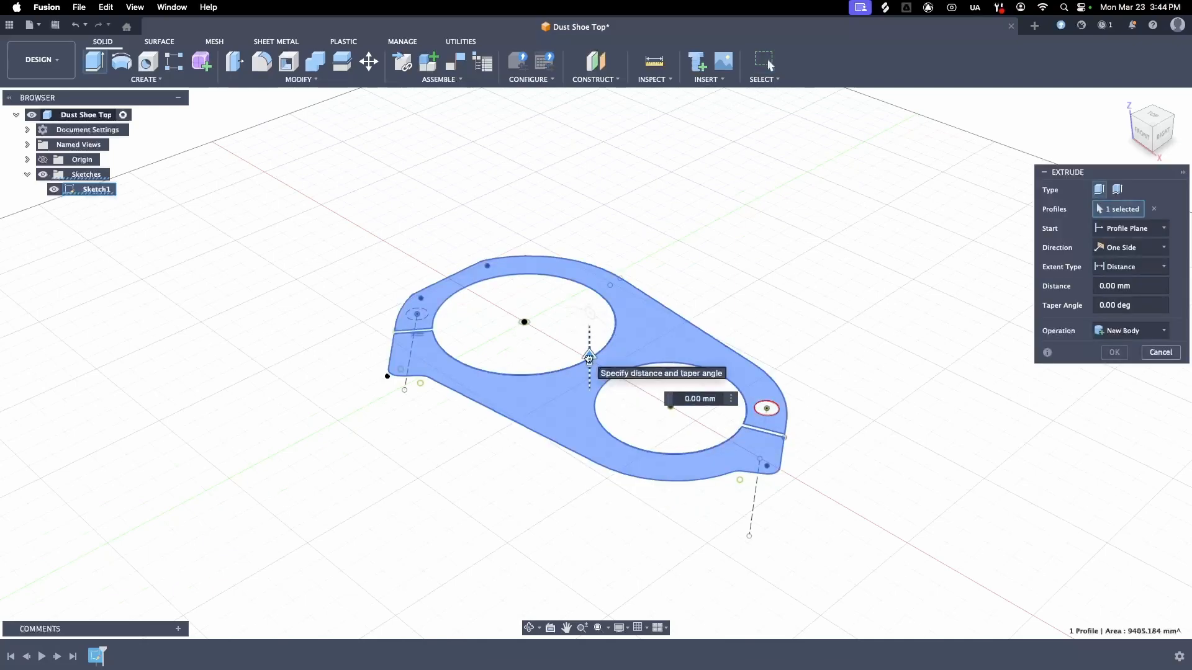
mouse_move(589, 357)
left_mouse_down()
mouse_move(591, 317)
mouse_move(589, 356)
left_mouse_up()
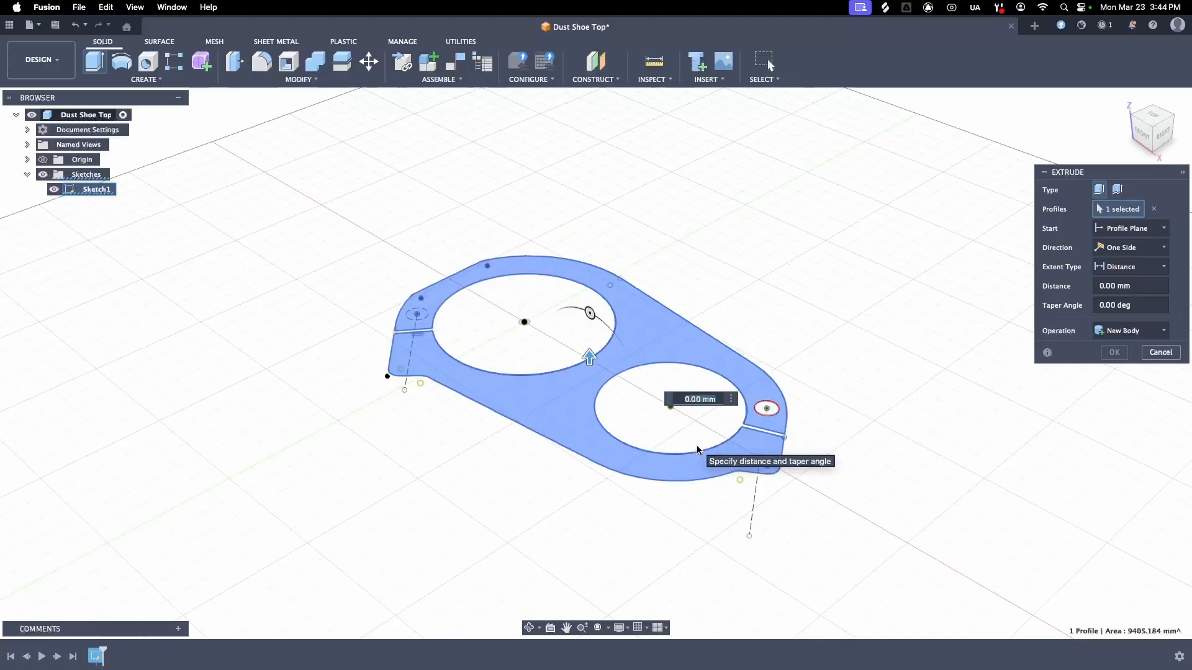
type("16")
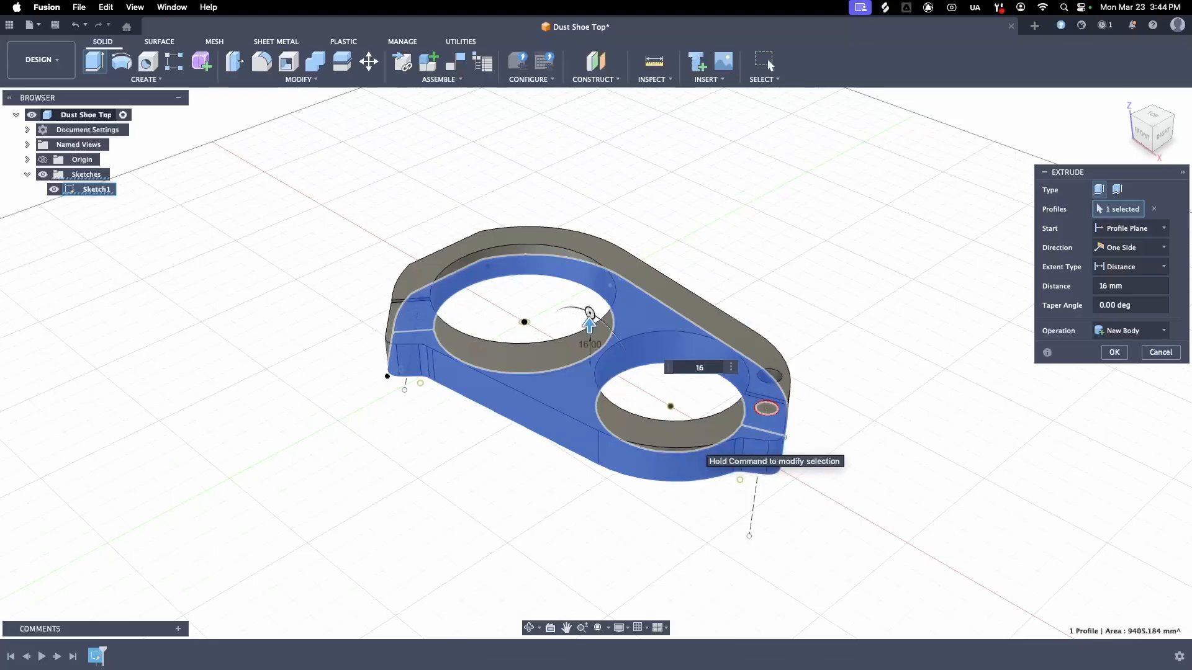
key("Return")
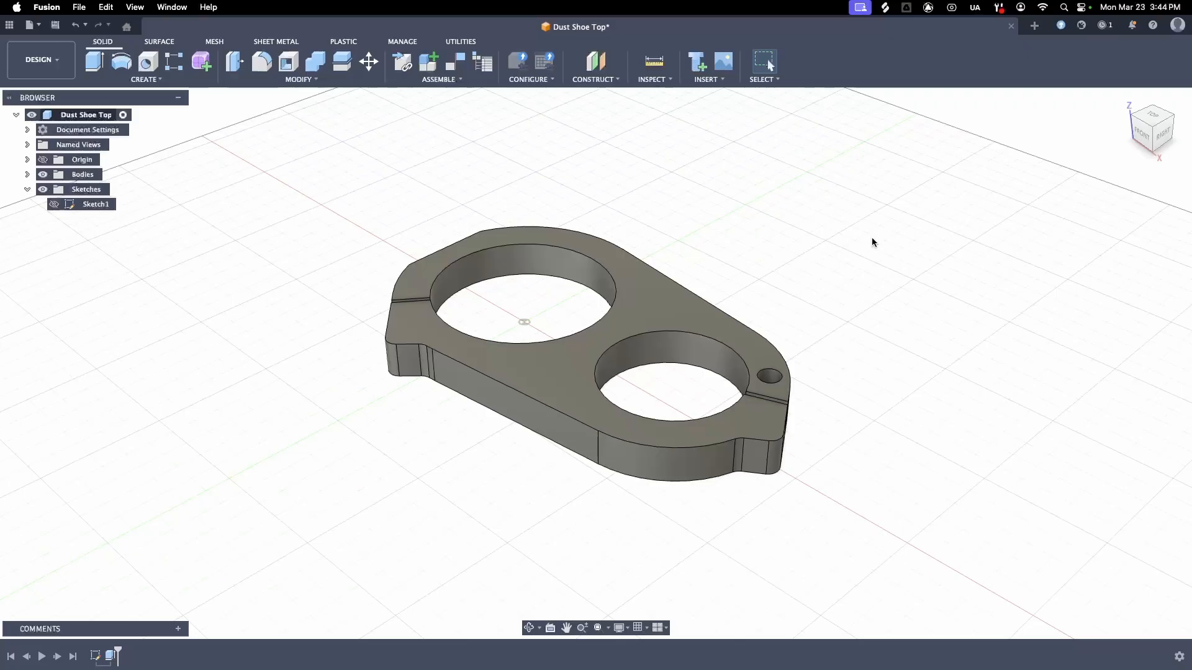
Step: Delete the 16 mm plate extrusion
right_click(110, 657)
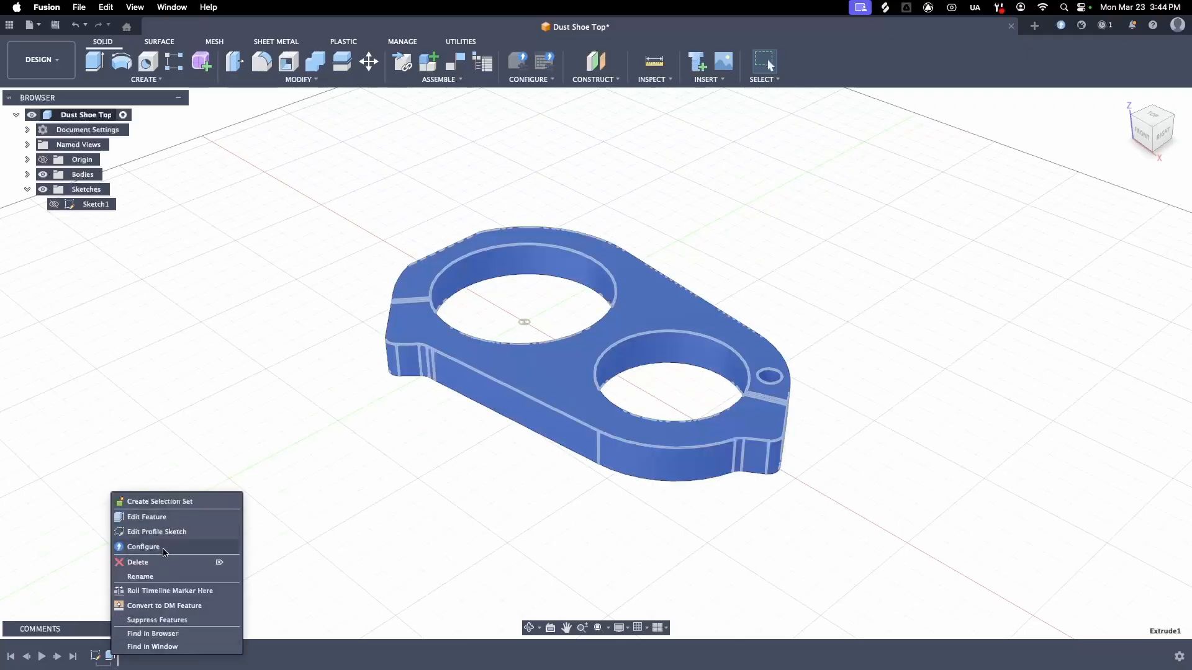
left_click(312, 521)
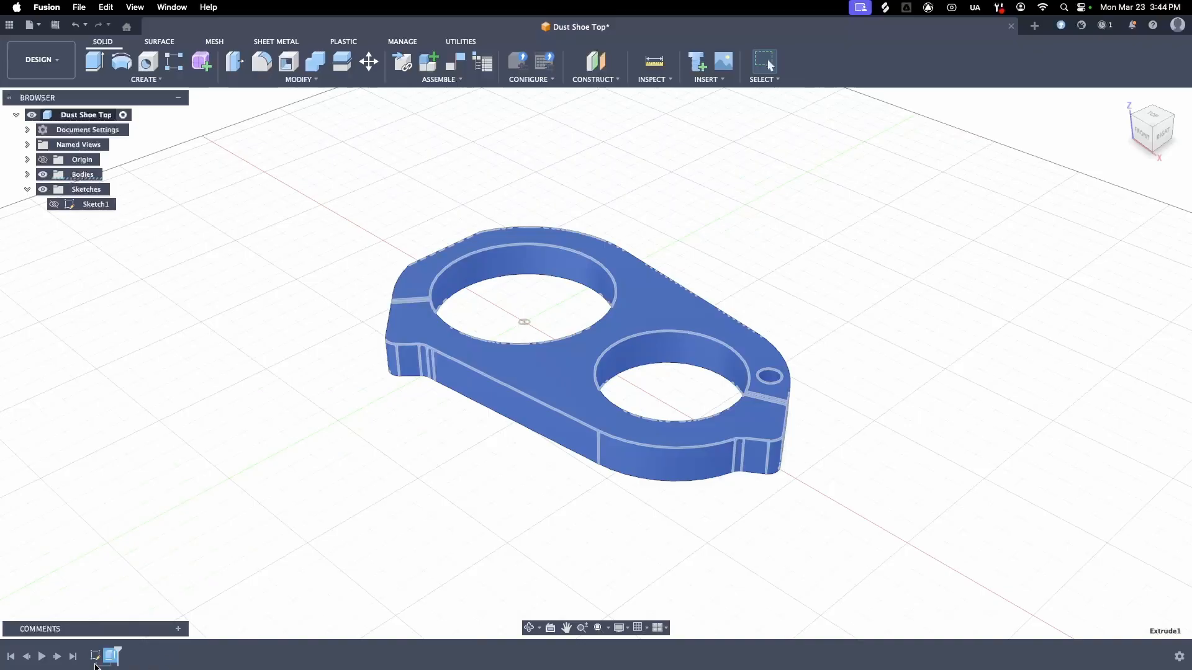
left_click(111, 549)
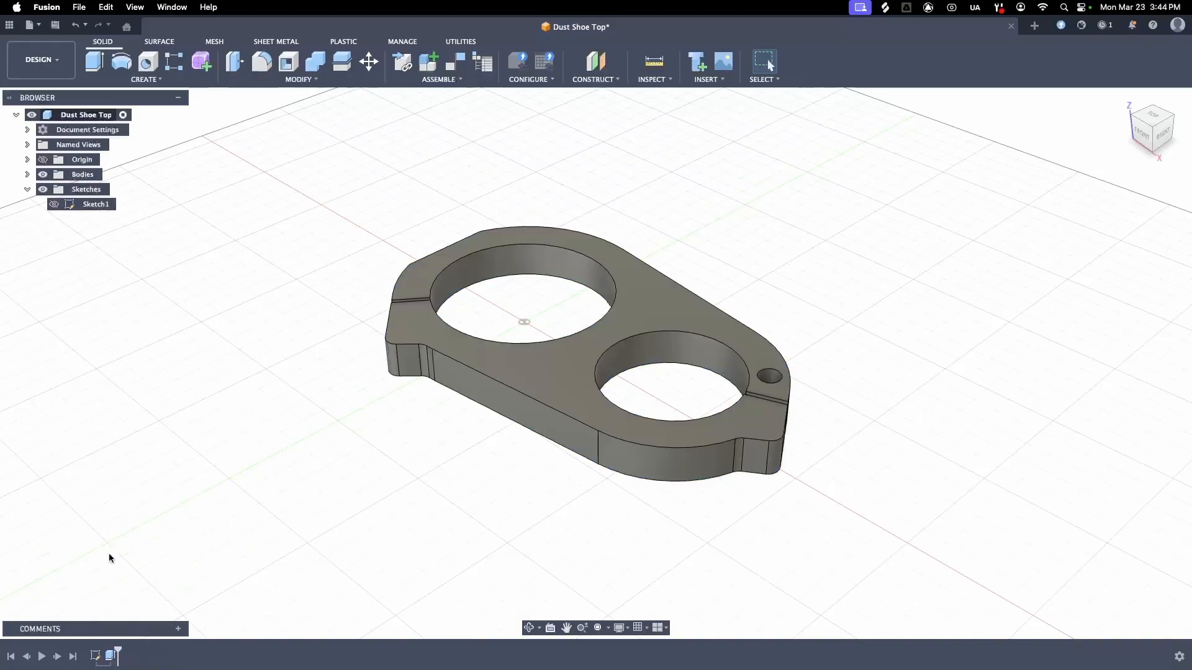
double_click(112, 657)
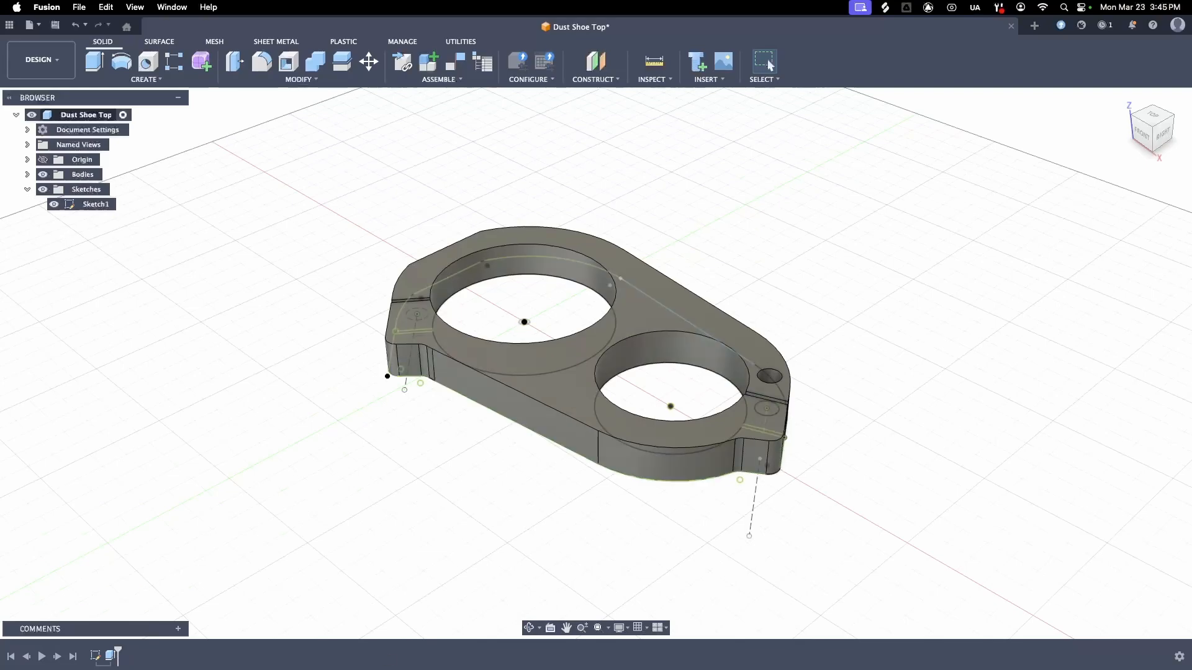
right_click(113, 659)
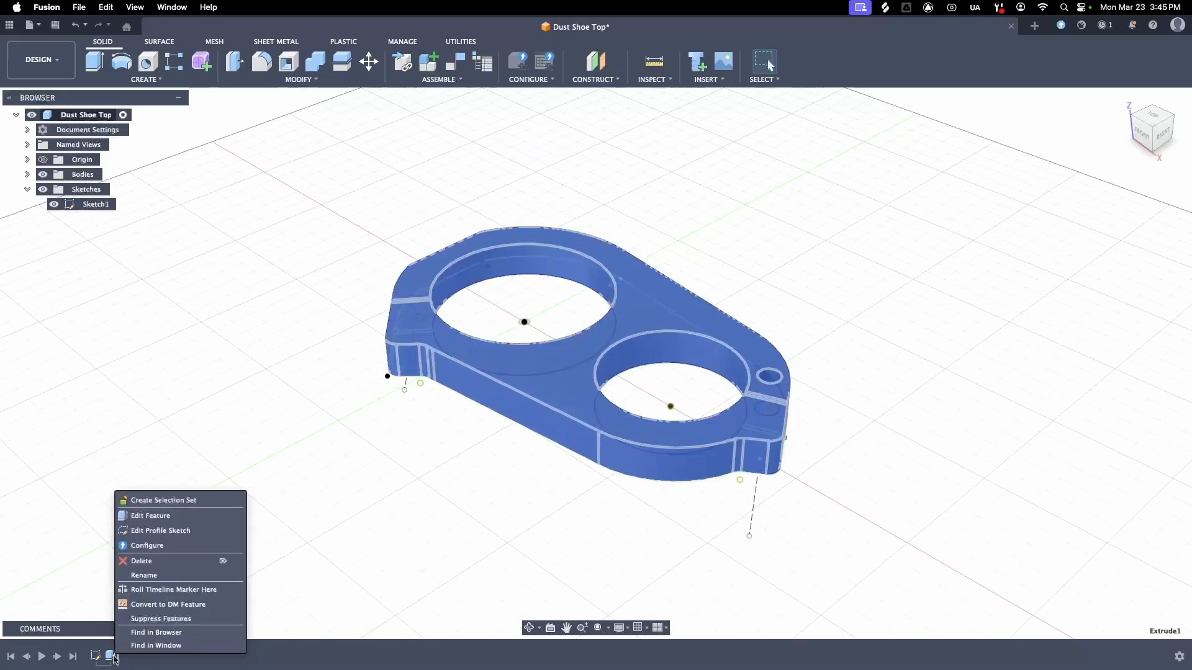
left_click(147, 567)
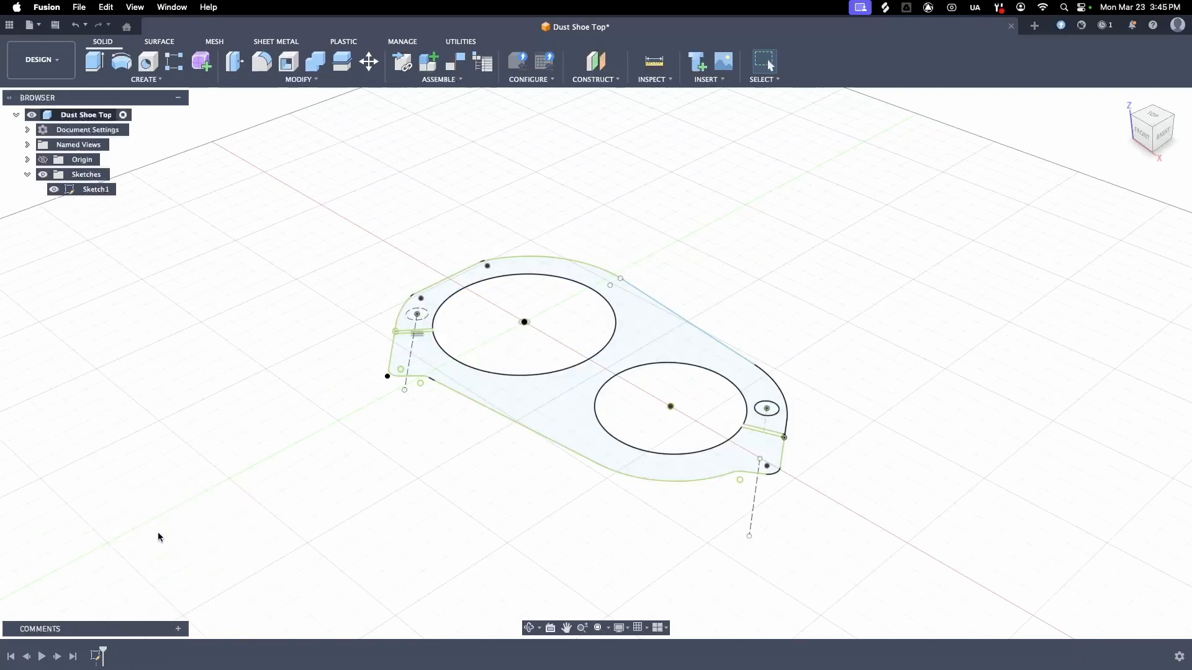
left_click(553, 406)
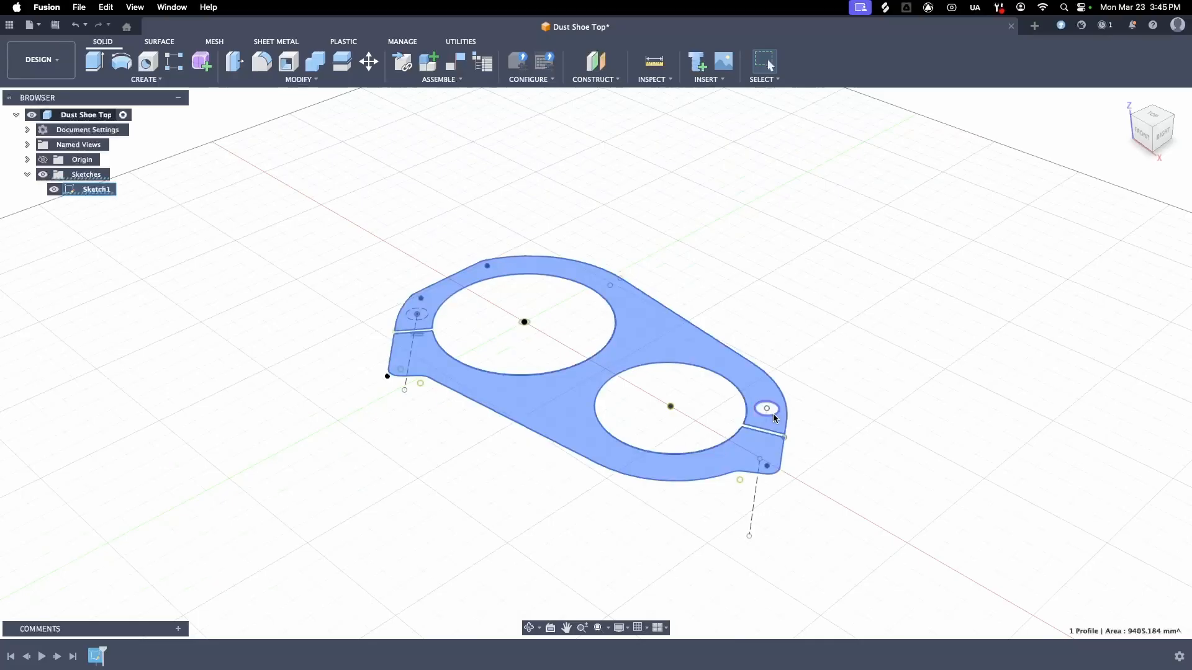
left_click(414, 317, "shift")
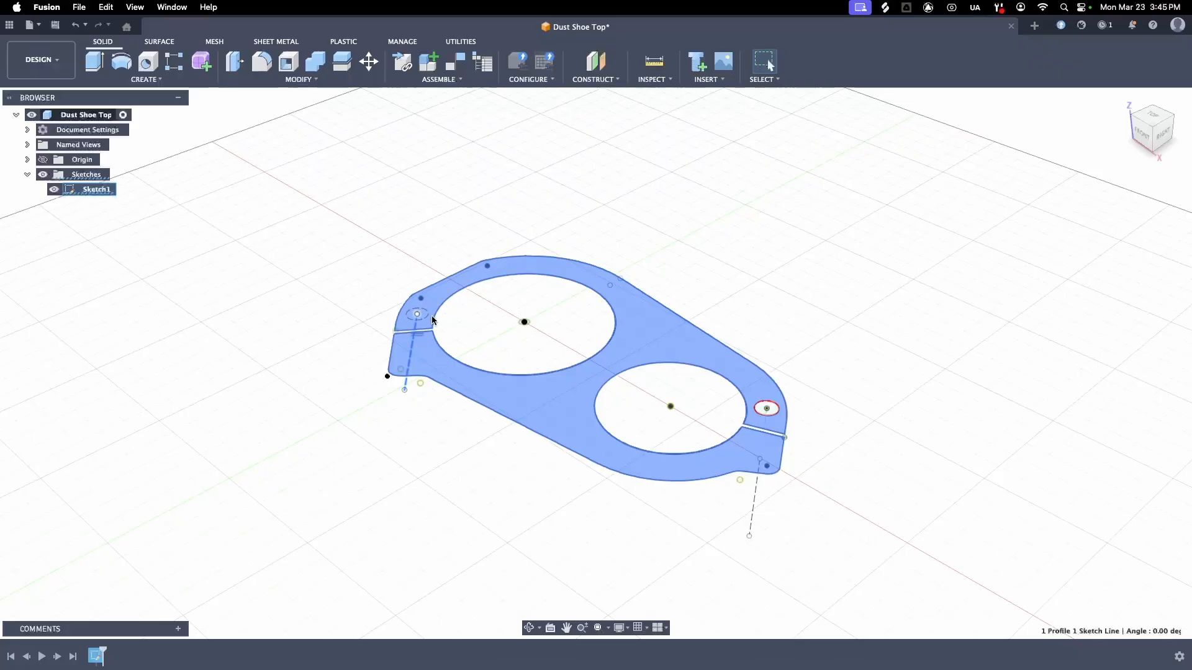
left_click(423, 312)
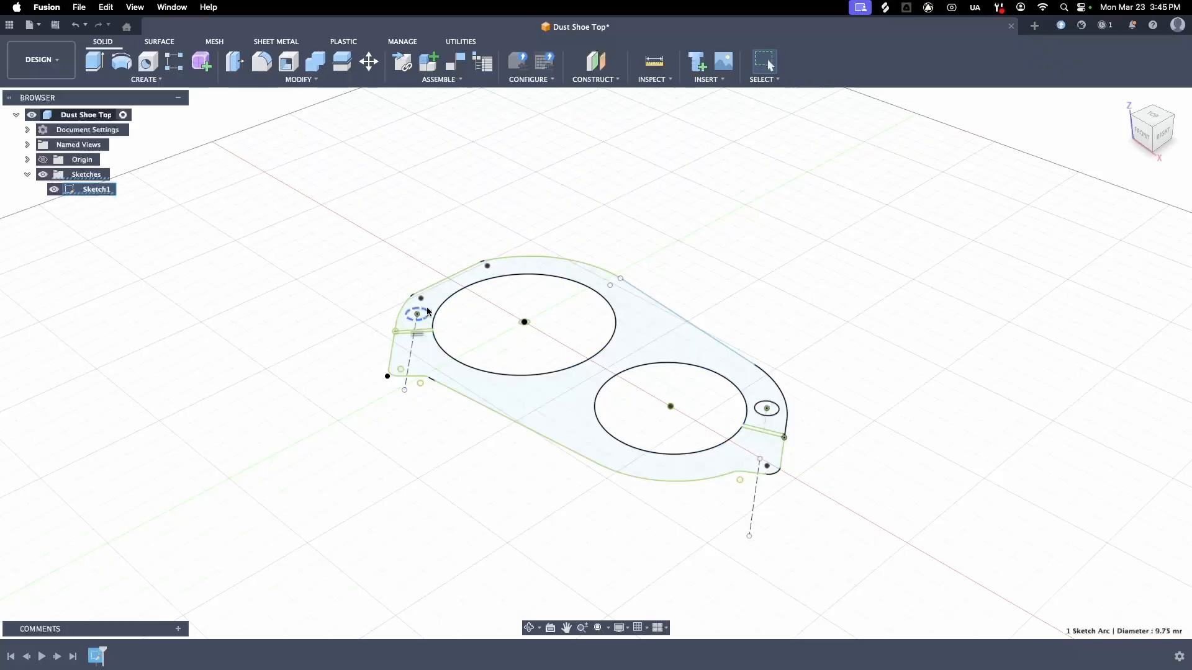
left_click(442, 297)
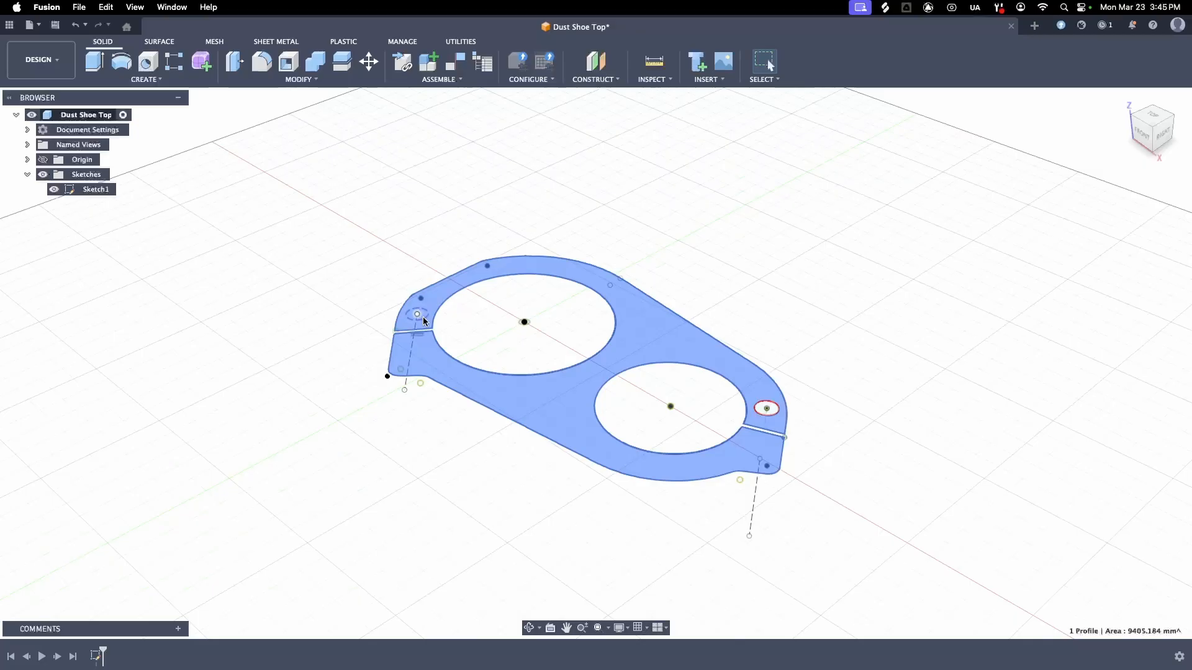
Step: Edit the sketch to convert the lower-left 9.75 mm construction circle to regular geometry, and finish the sketch
right_click(93, 659)
left_click(134, 518)
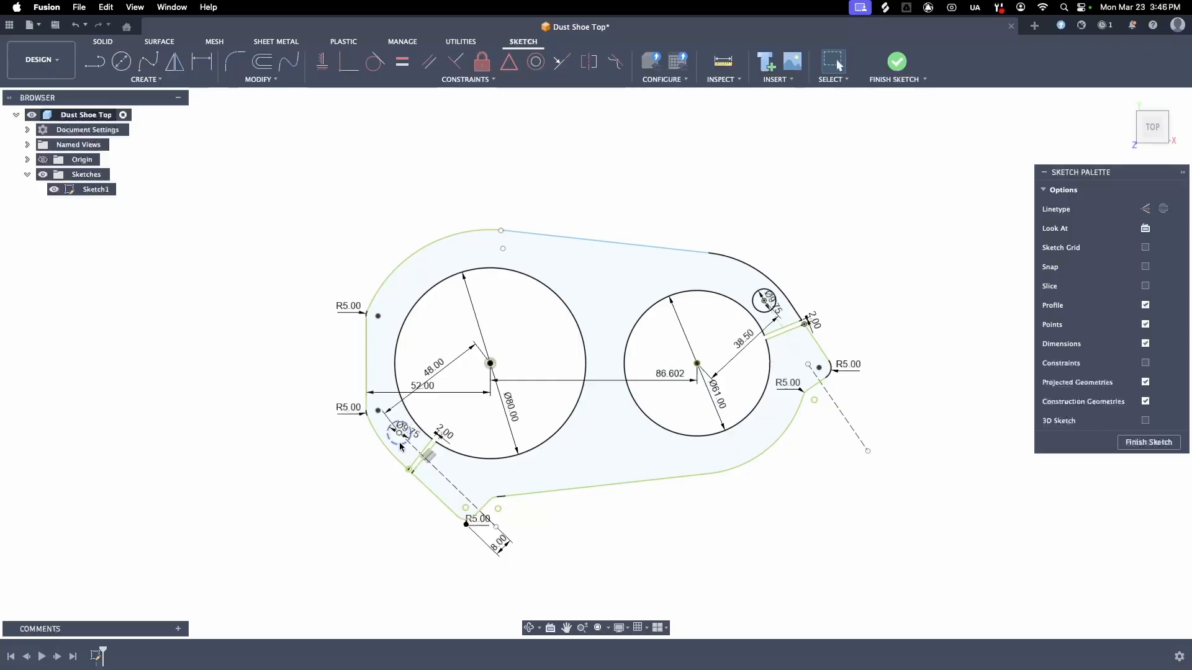
left_click(400, 442)
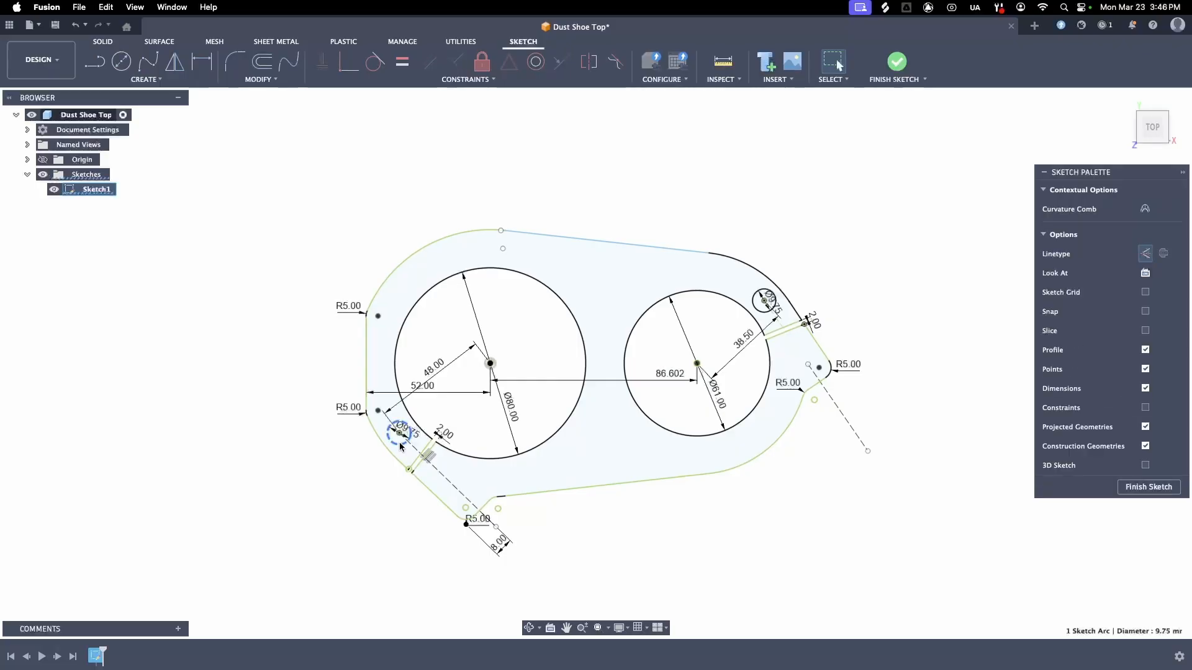
left_click(1145, 254)
left_click(1146, 254)
left_click(973, 238)
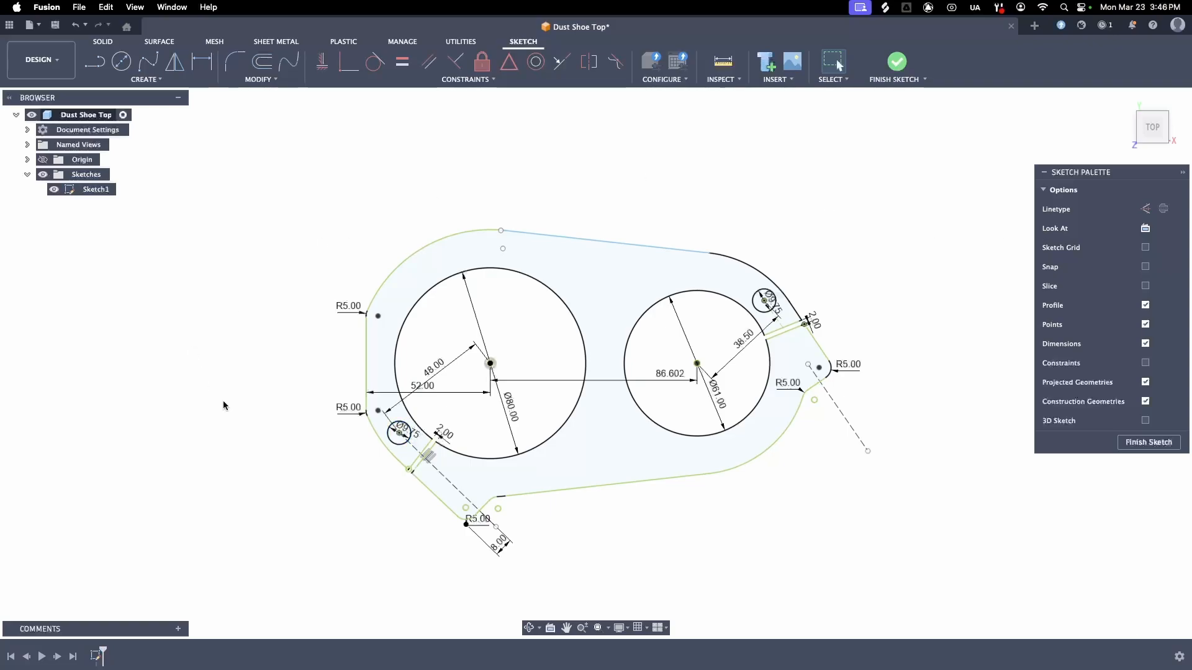
left_click(892, 64)
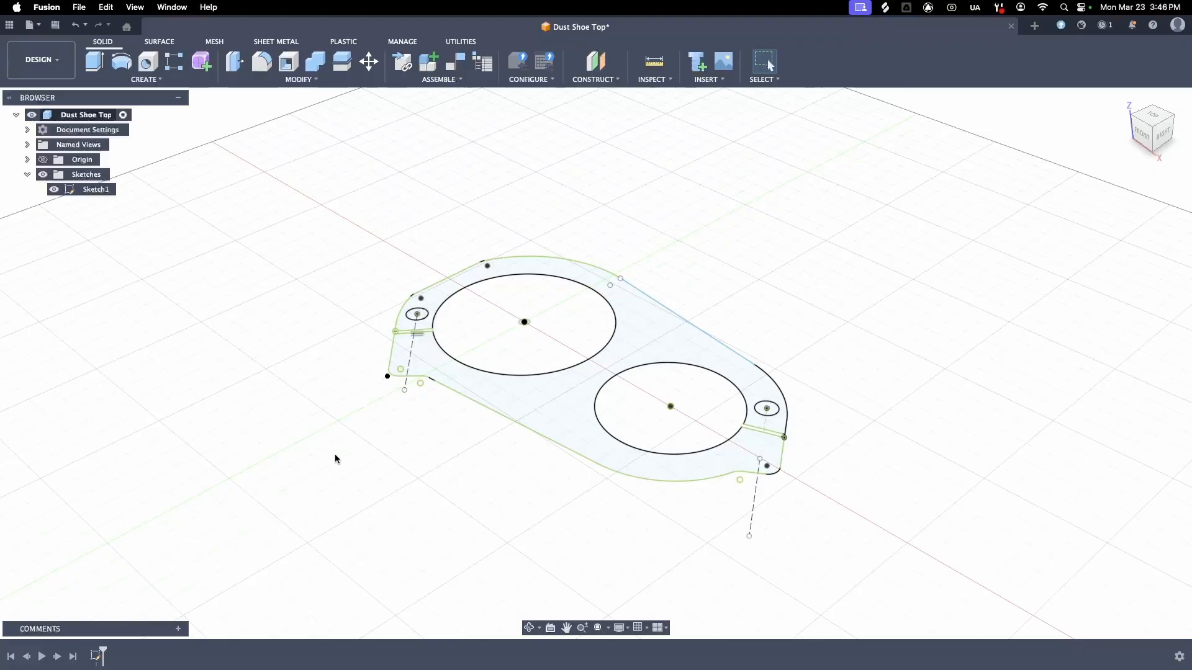
Step: Extrude the plate profile with both 9.75 mm holes left open by 16 mm as a new body
key("e")
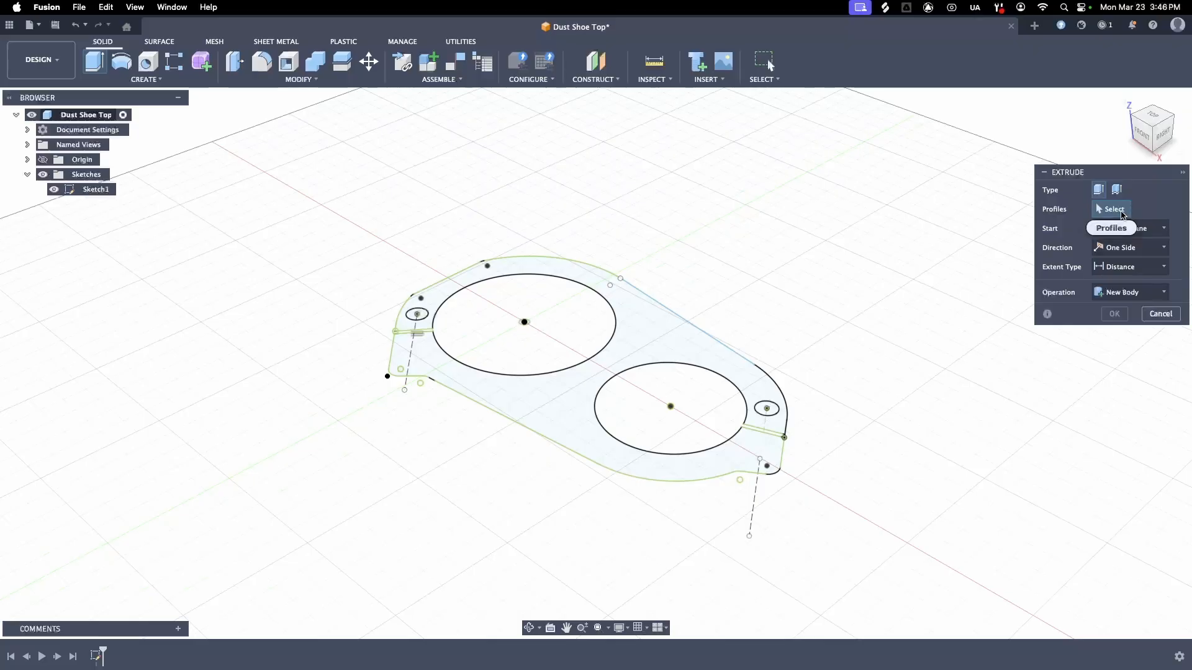
left_click(650, 339)
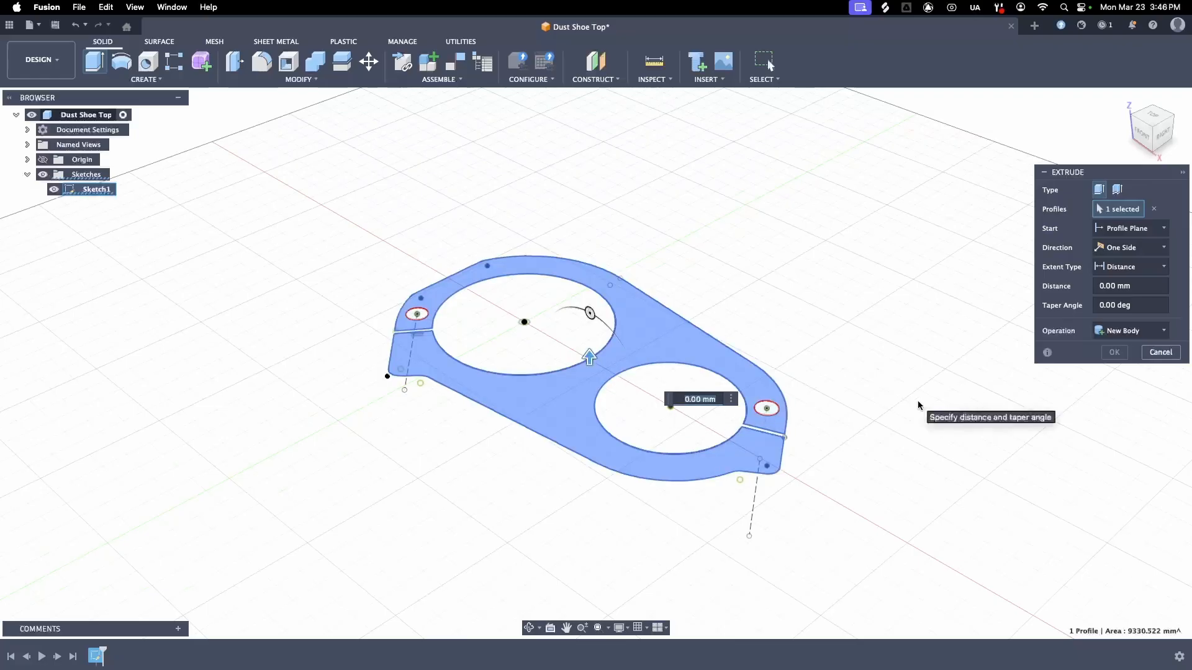
type("16")
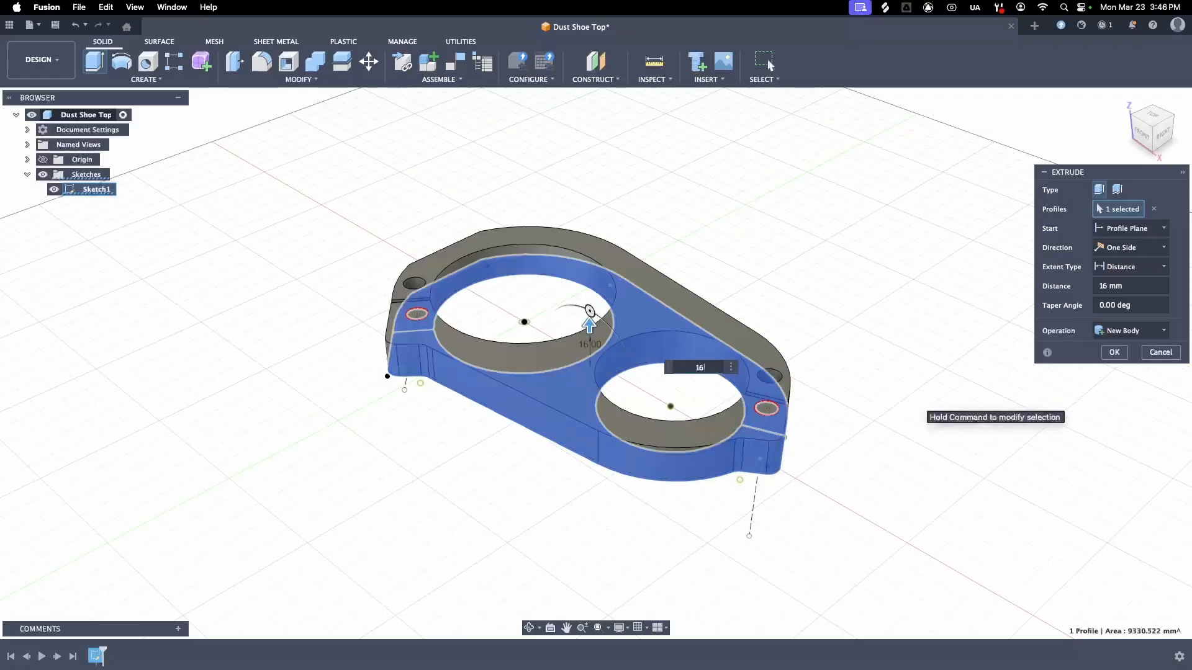
key("Return")
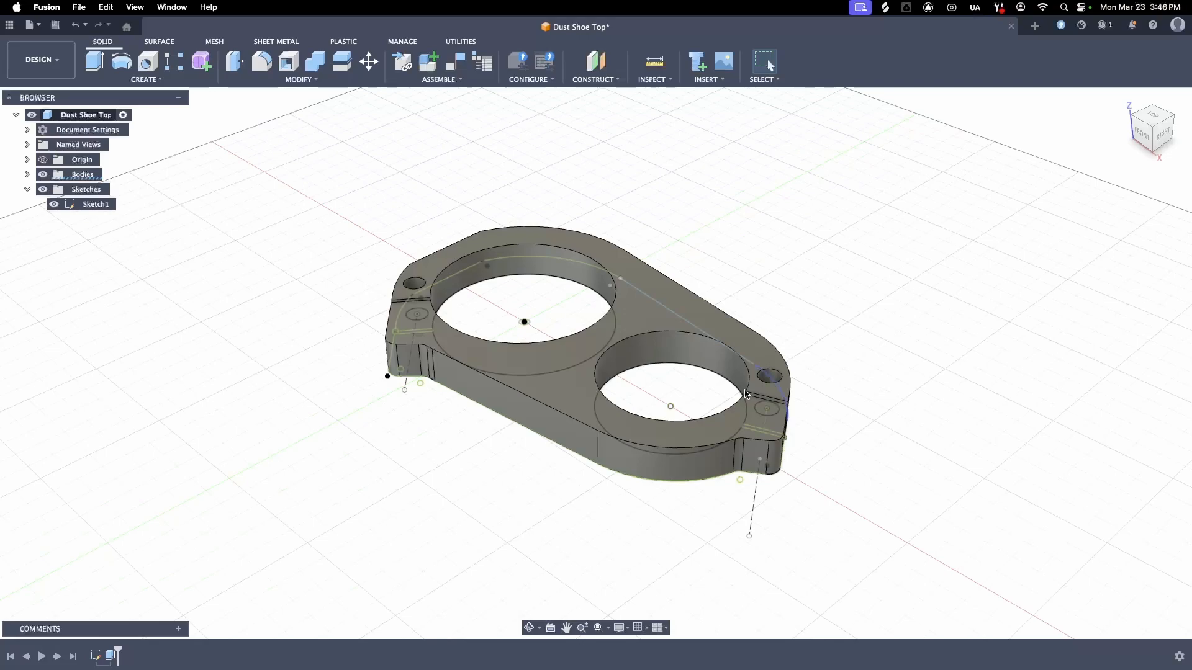
Step: Hide all sketches so only the plate body is shown, and inspect it from the top and at an angle
middle_click_drag(848, 285, 1092, 144, "shift")
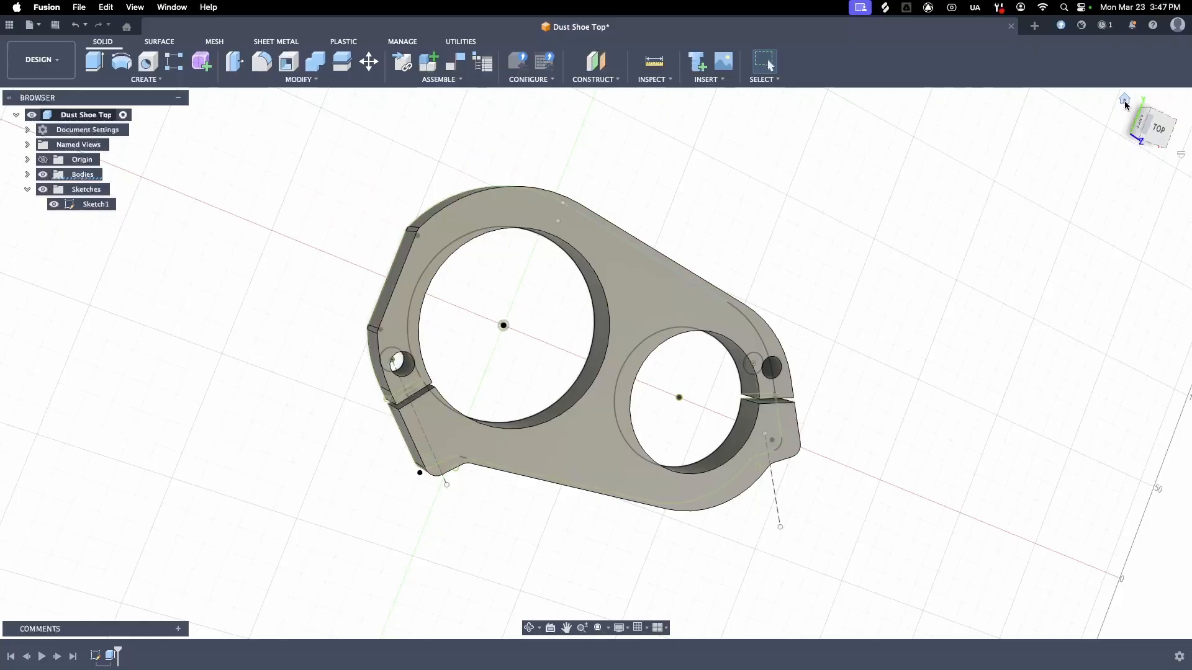
left_click(1124, 100)
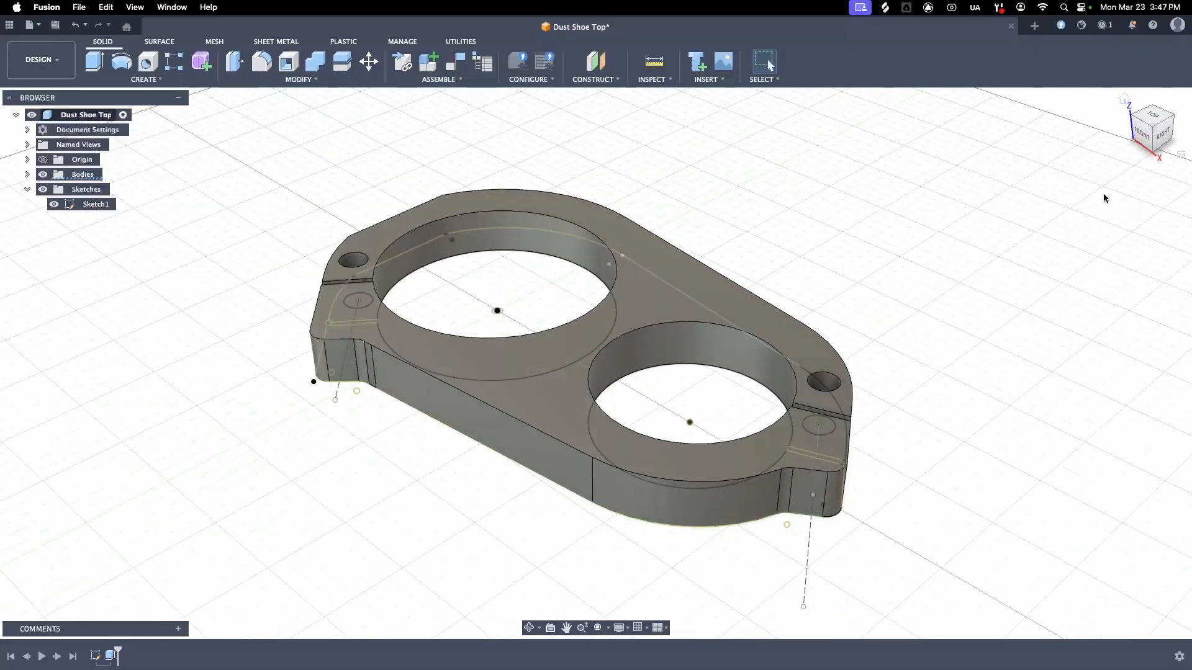
left_click(1150, 118)
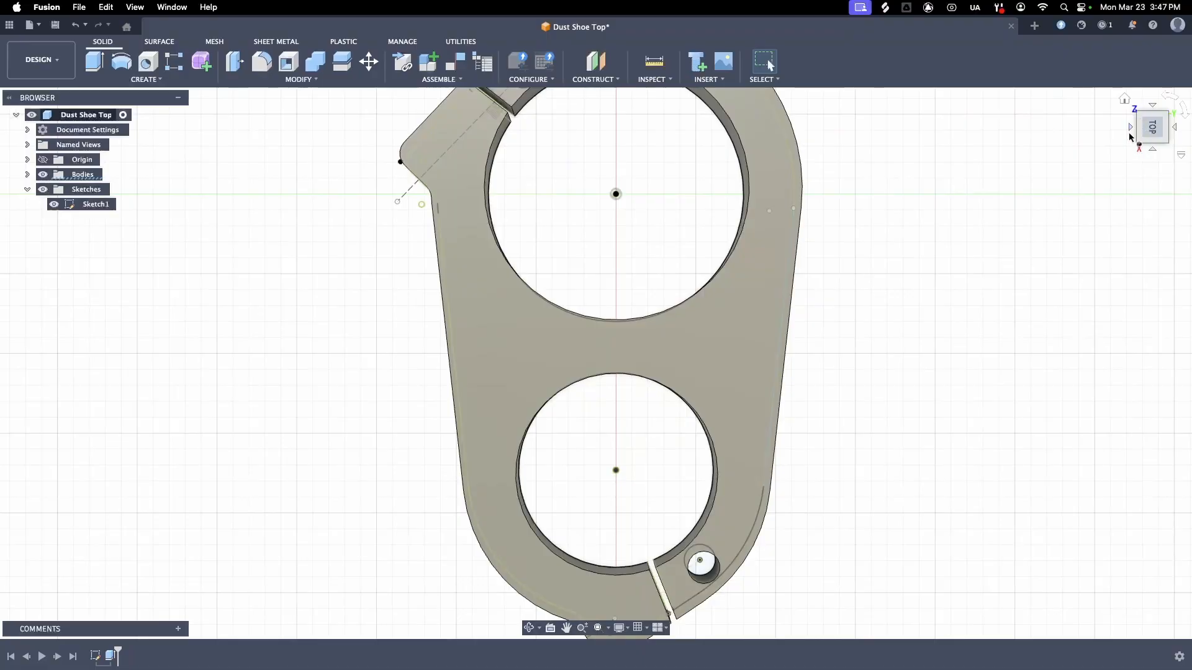
left_click(1167, 98)
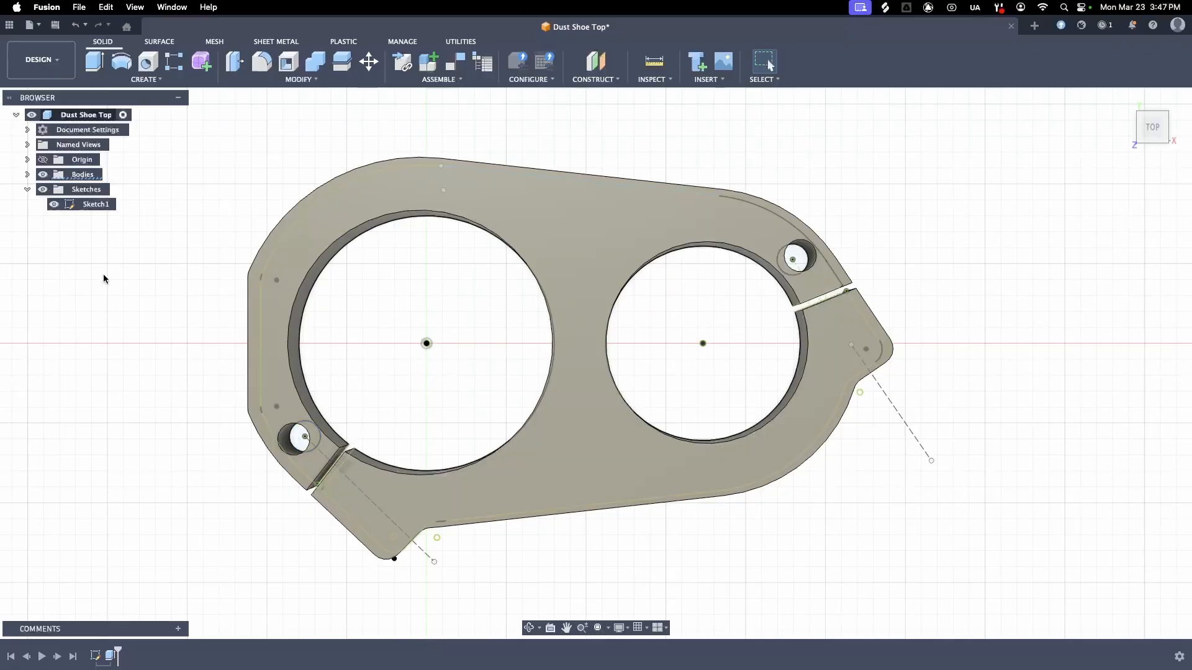
left_click(28, 189)
left_click(27, 189)
left_click(41, 189)
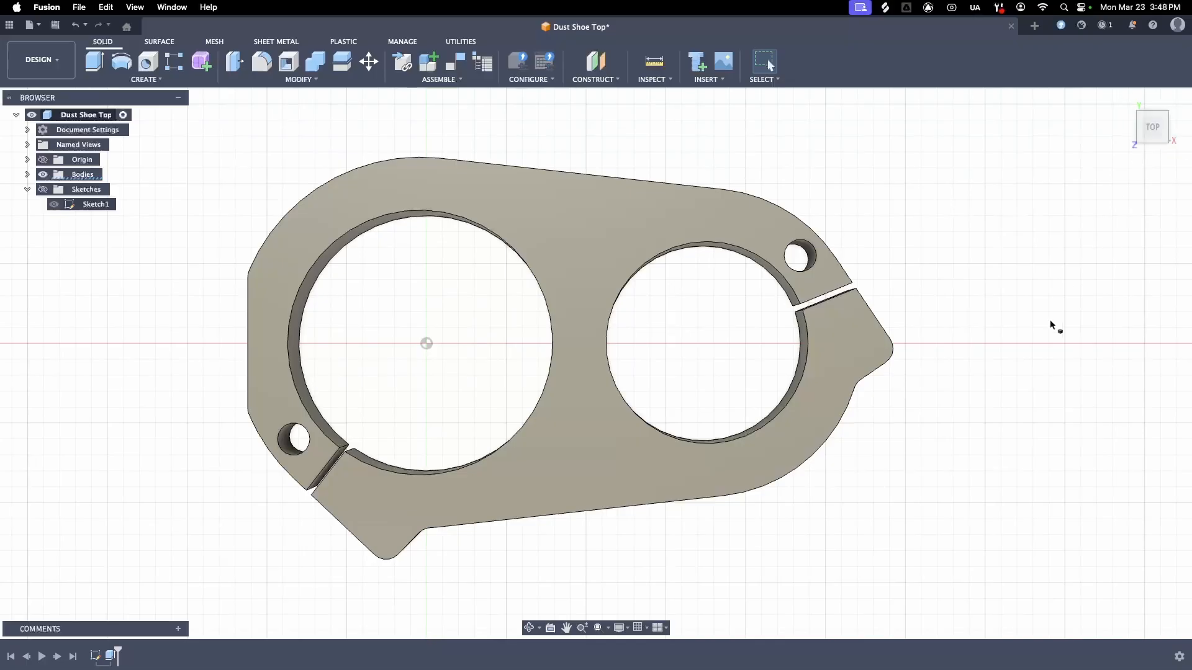
left_click(1137, 137)
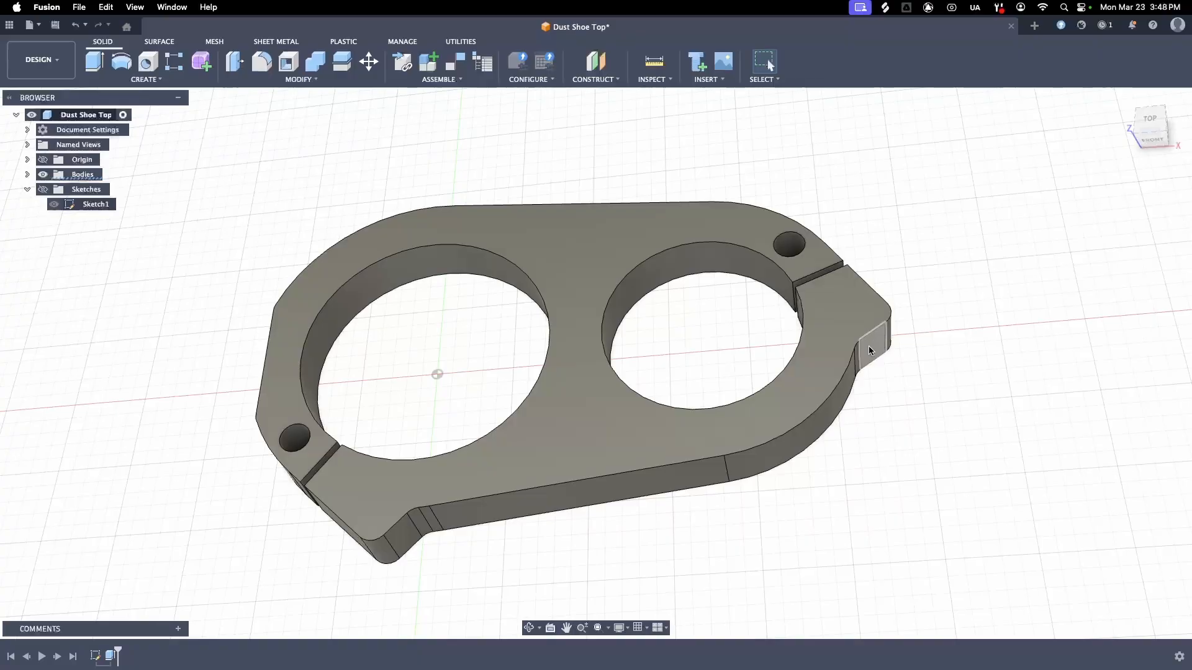
Step: Create a new sketch on the flat side face of the clamp tab beside the 61 mm opening
left_click(155, 80)
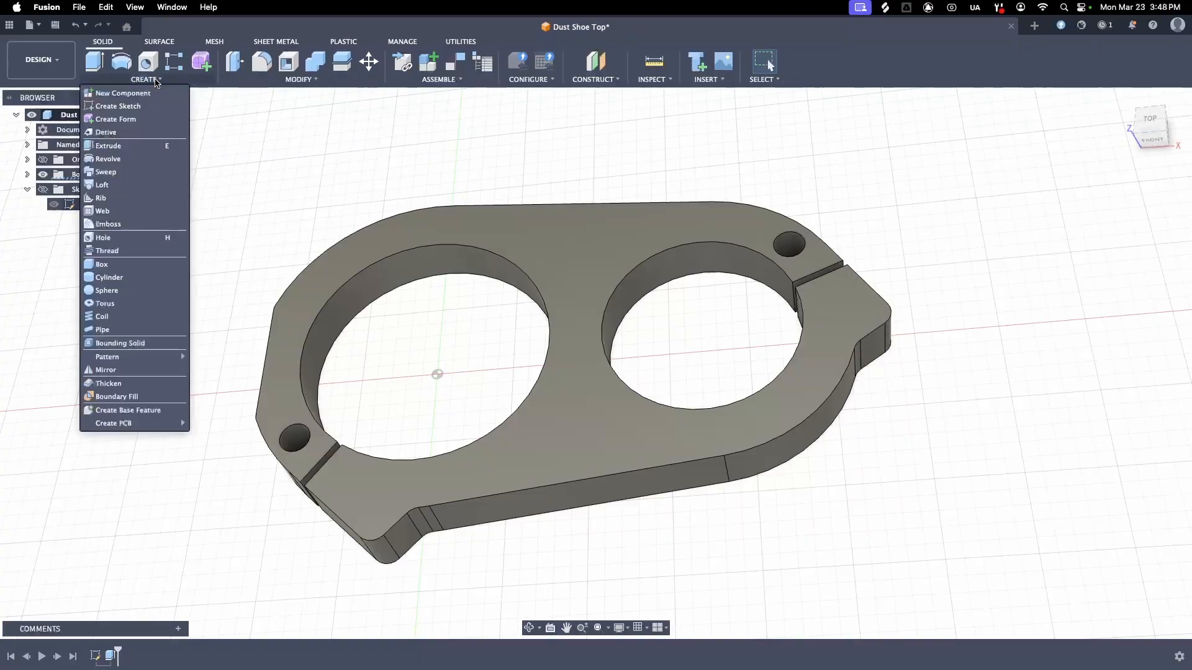
left_click(134, 107)
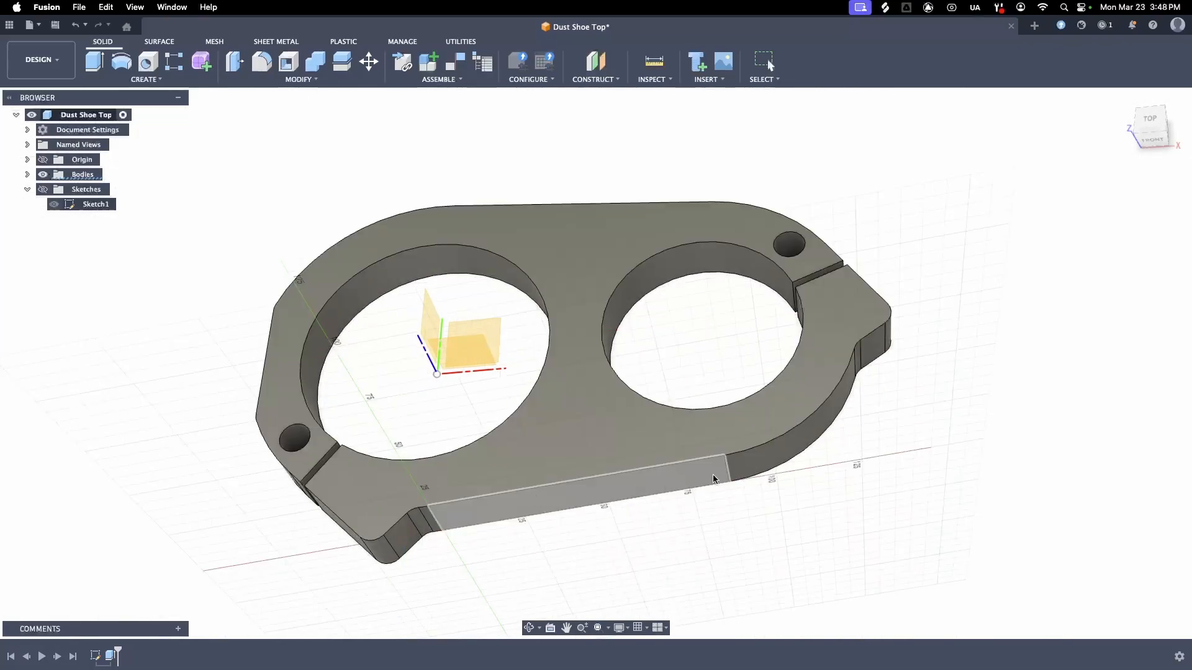
left_click(870, 343)
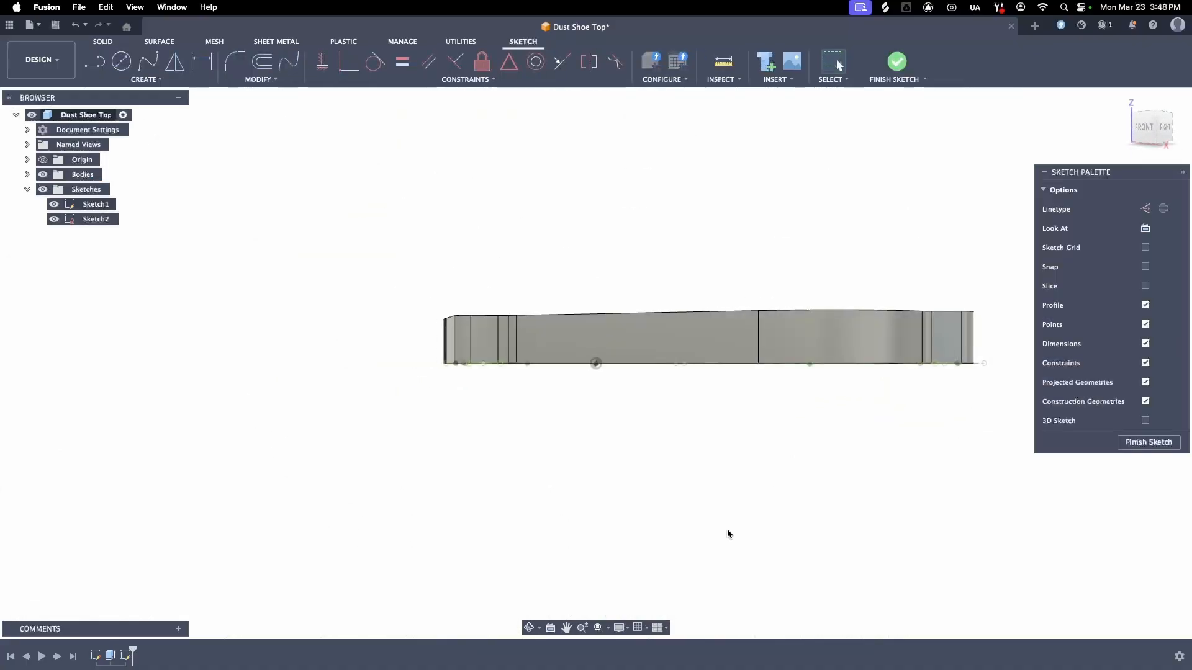
left_click(121, 61)
key("super+z")
scroll(985, 313, "up", 5)
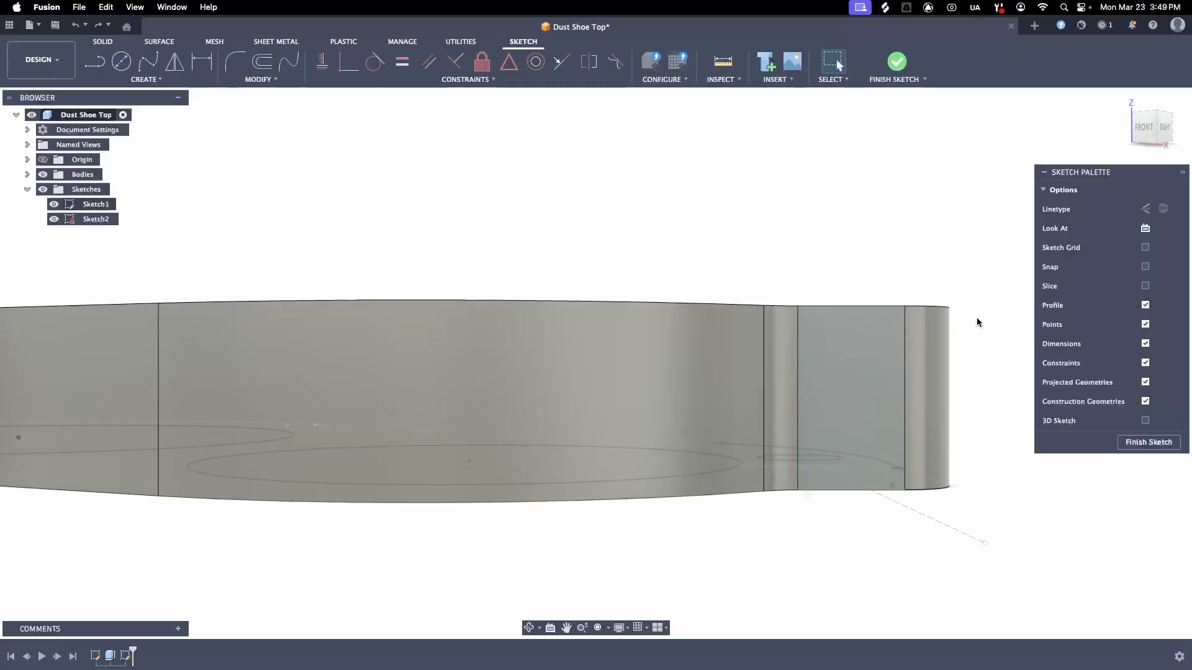
Step: Draw a 0.3 in diameter circle on the tab's side face
left_click(121, 61)
left_click(848, 432)
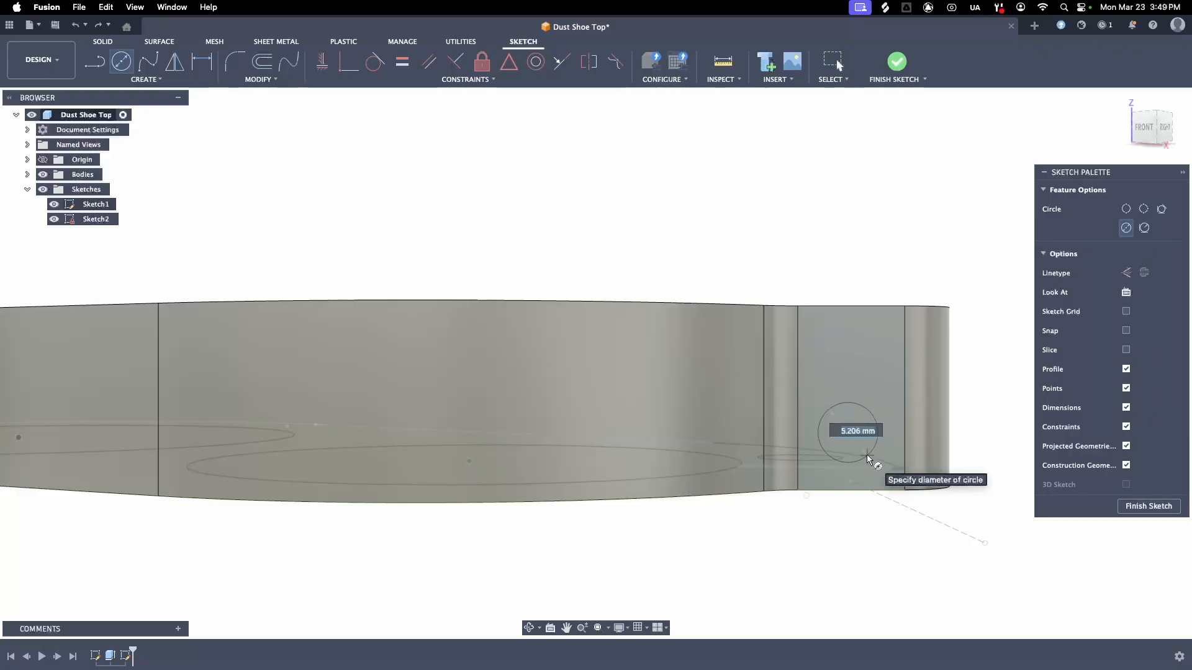
key("BackSpace")
key("Tab")
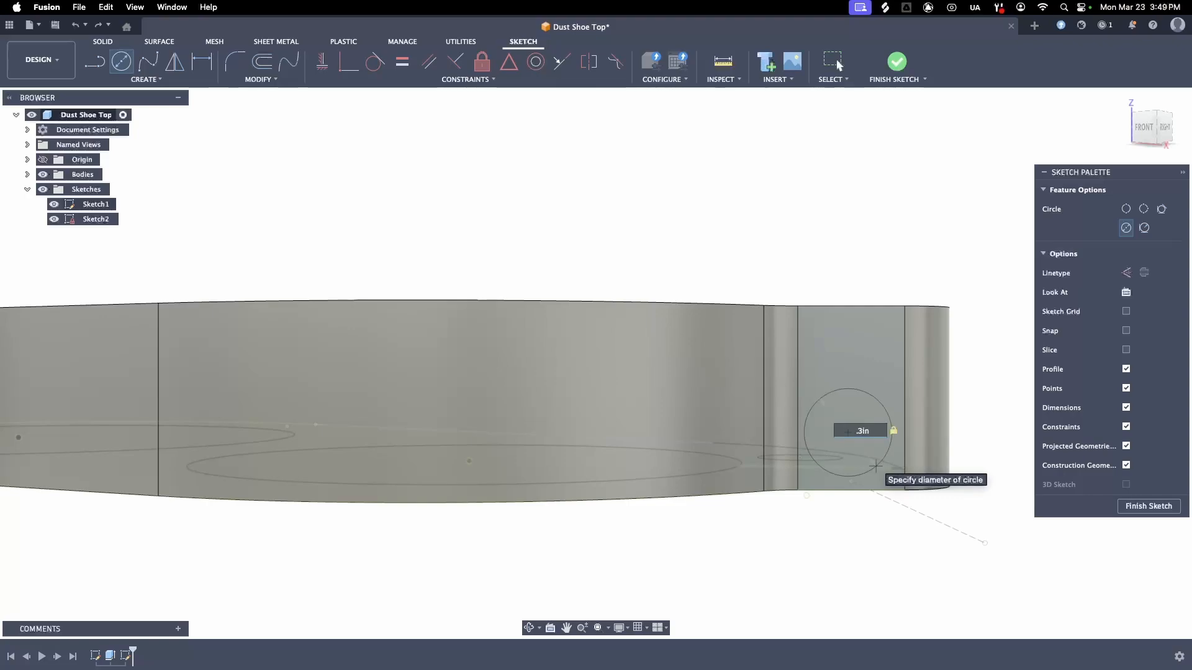
key("Return")
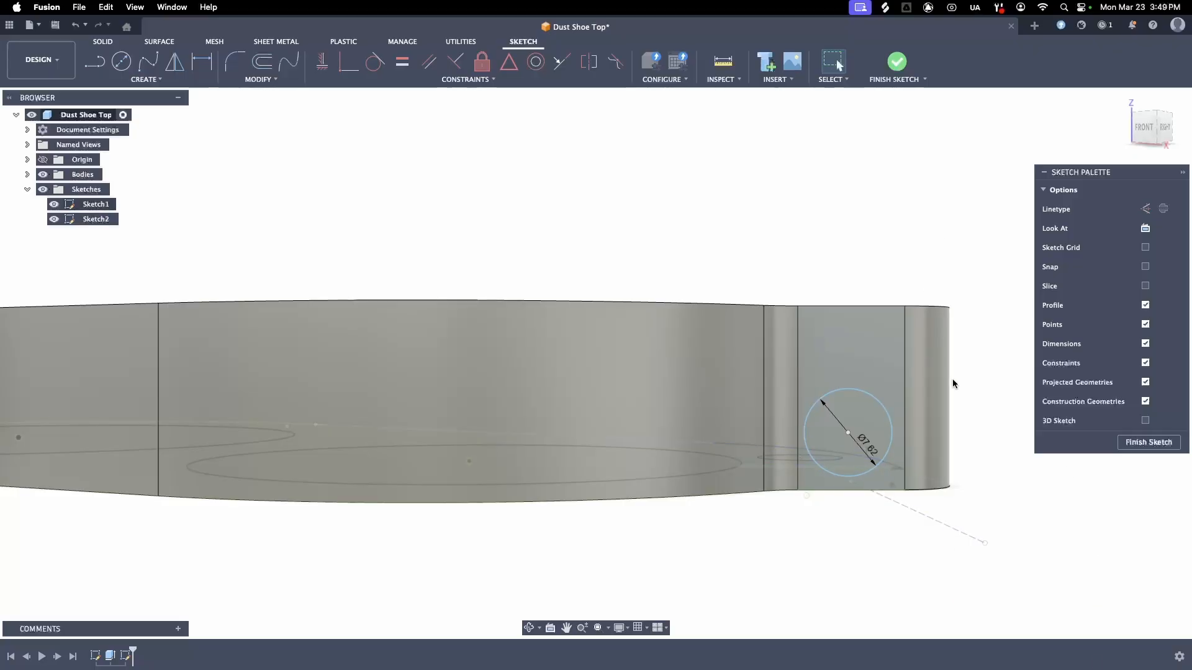
left_click(1122, 101)
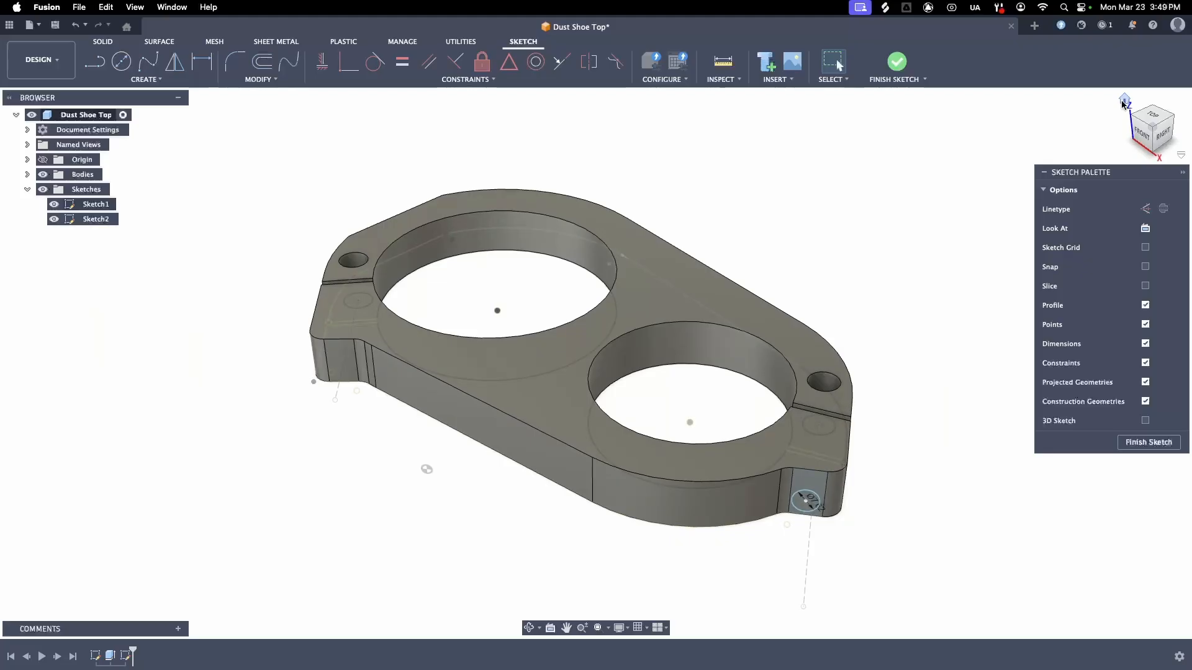
key("d")
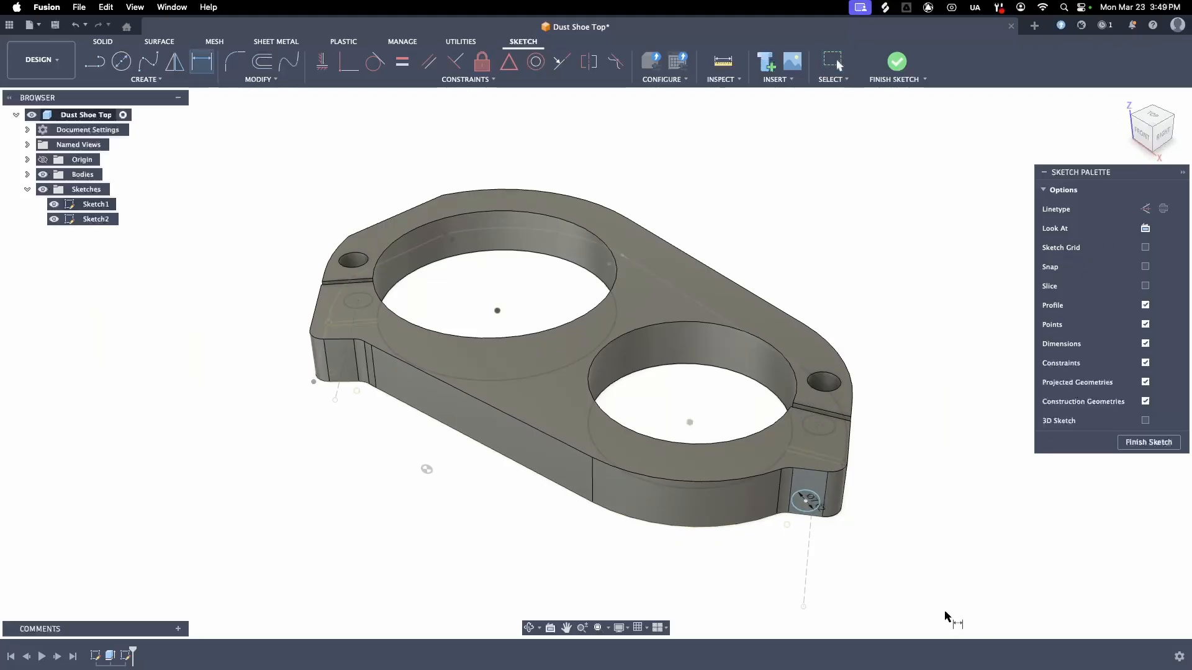
left_click(807, 503)
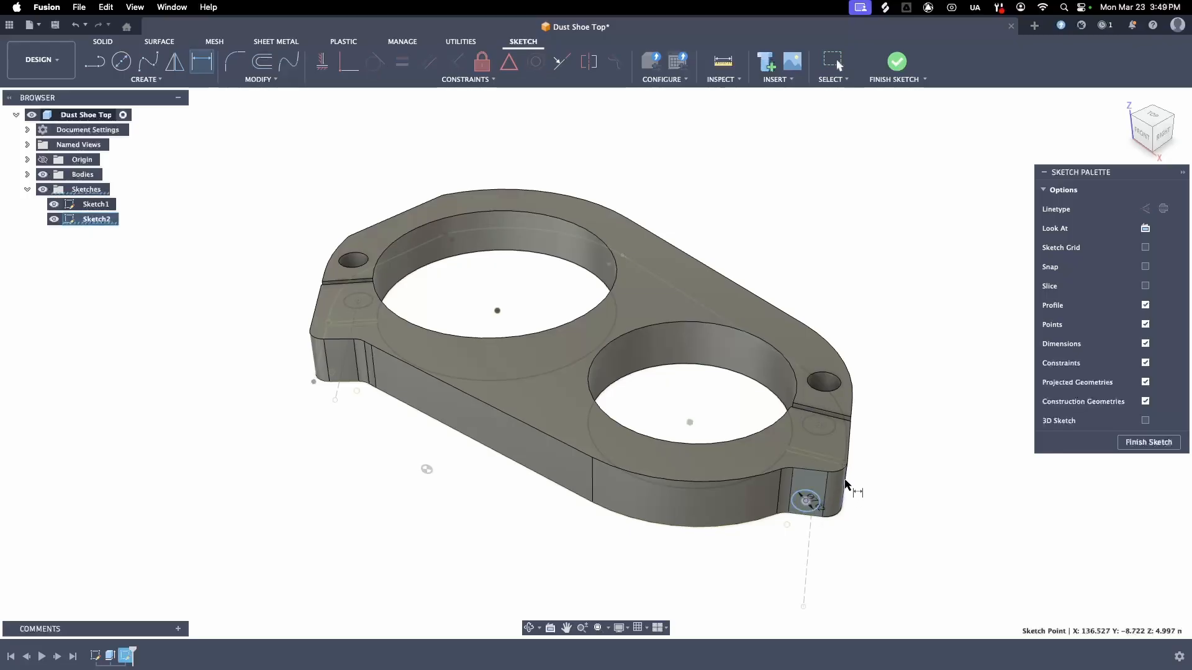
key("Escape")
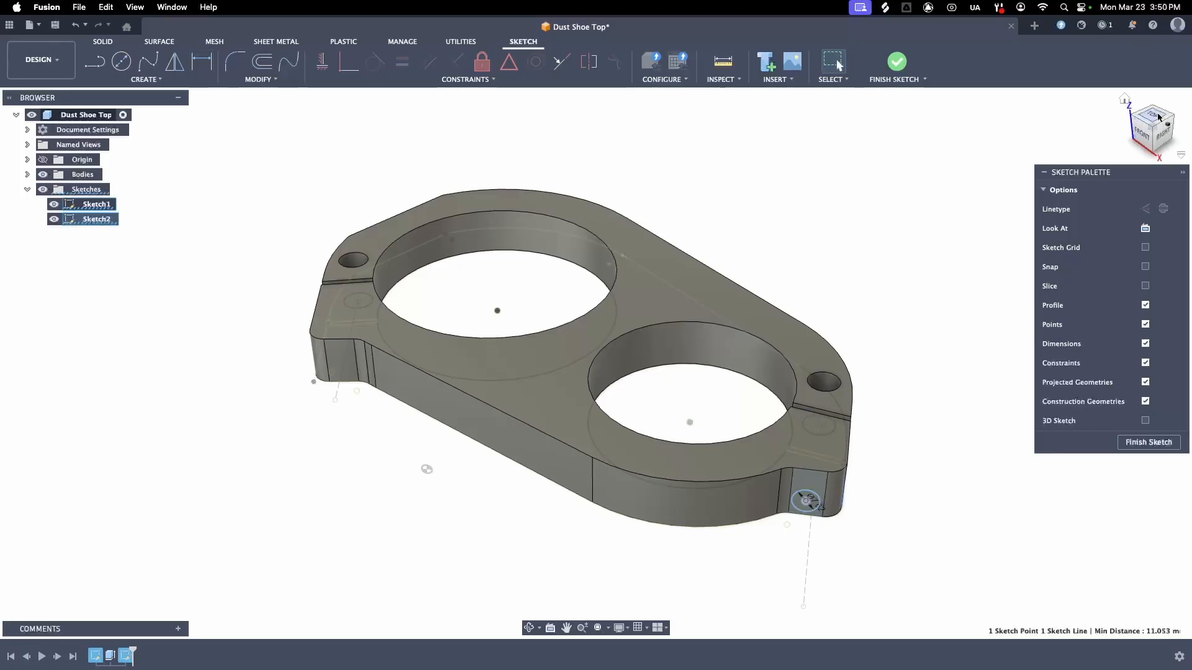
Step: Dimension the circle's centre 7.95 mm horizontally from the vertical outer edge of the tab
left_click_drag(1151, 128, 1126, 124)
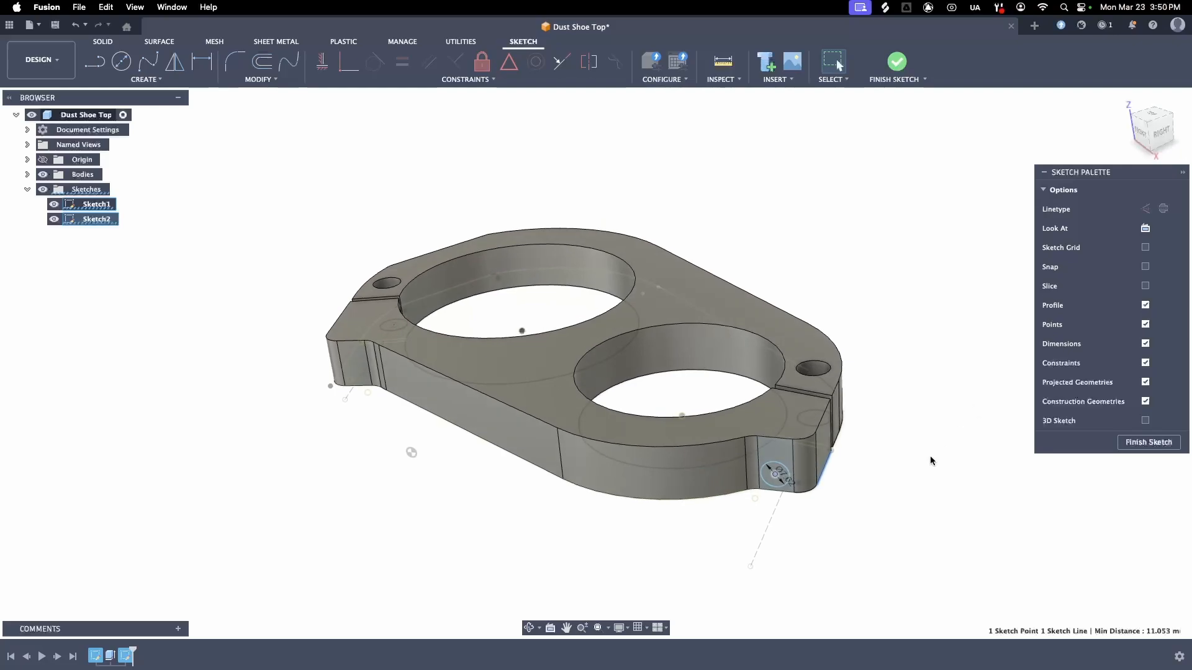
key("d")
scroll(770, 558, "up", 5)
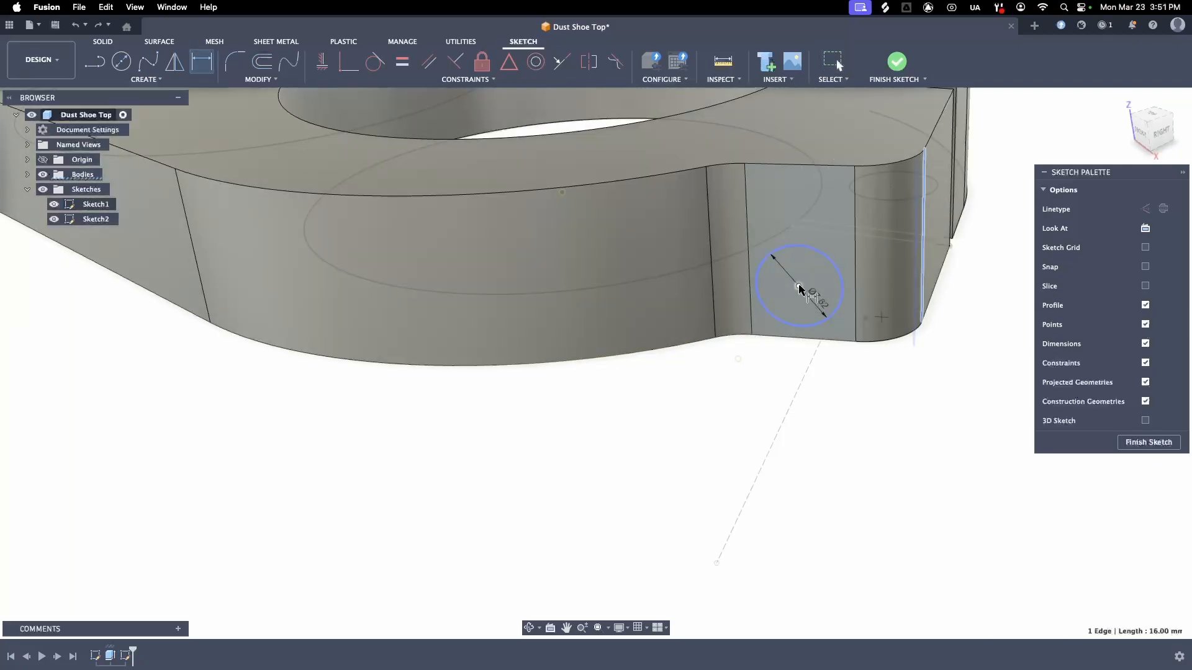
left_click(807, 506)
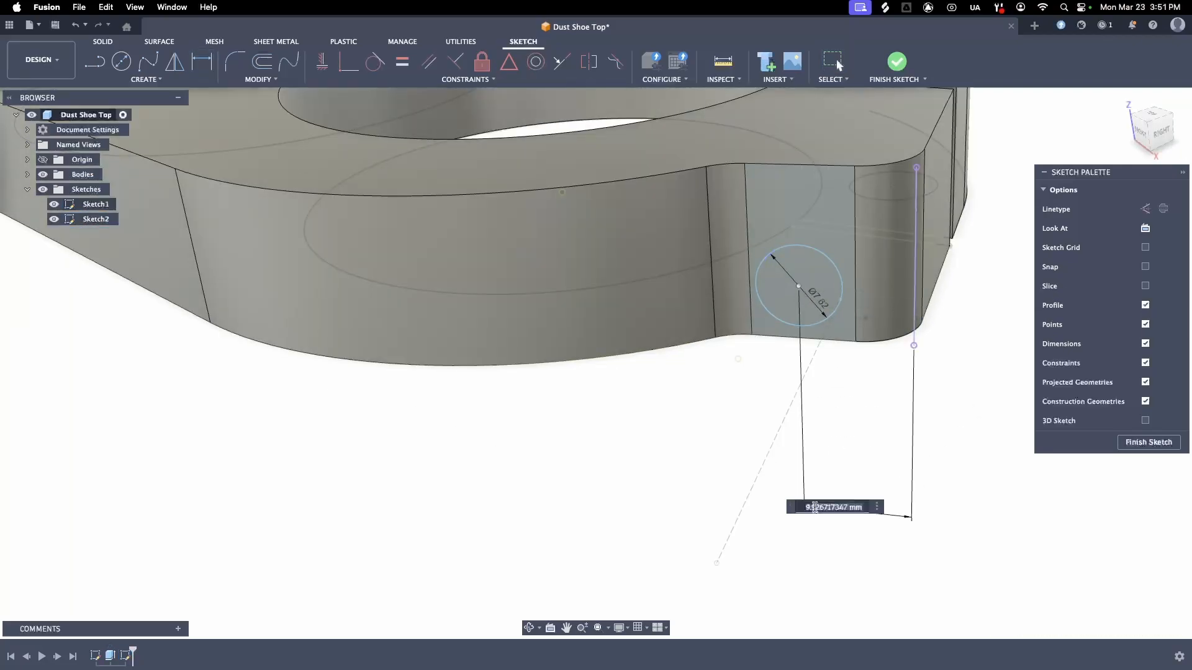
type("7.95")
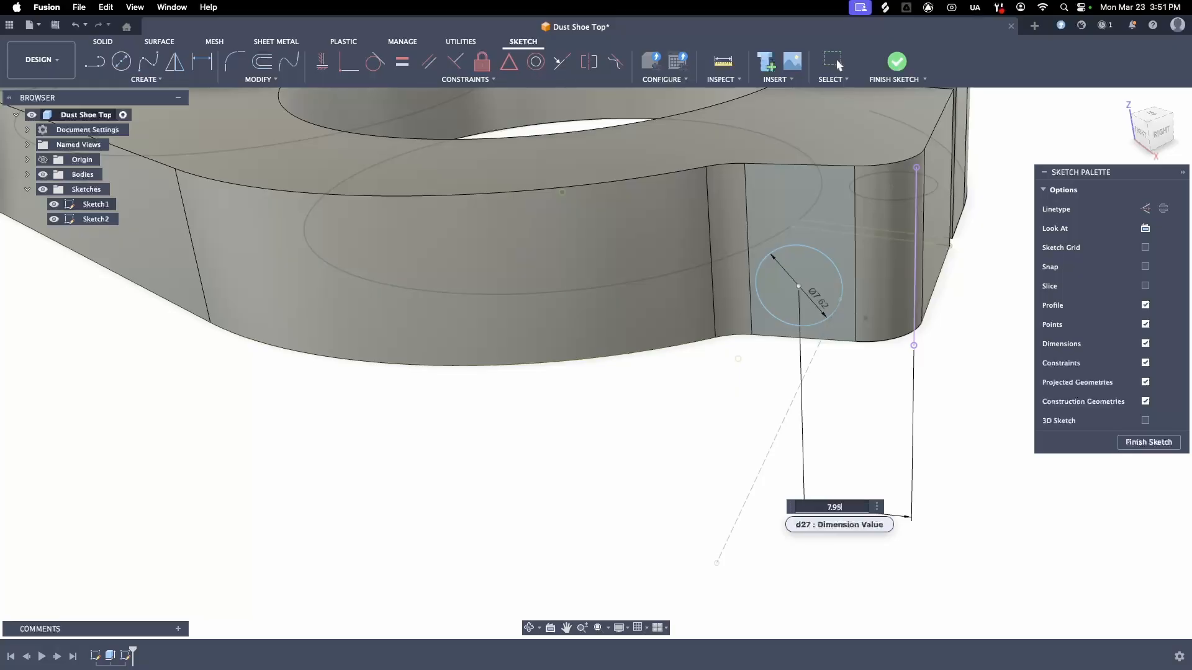
key("Return")
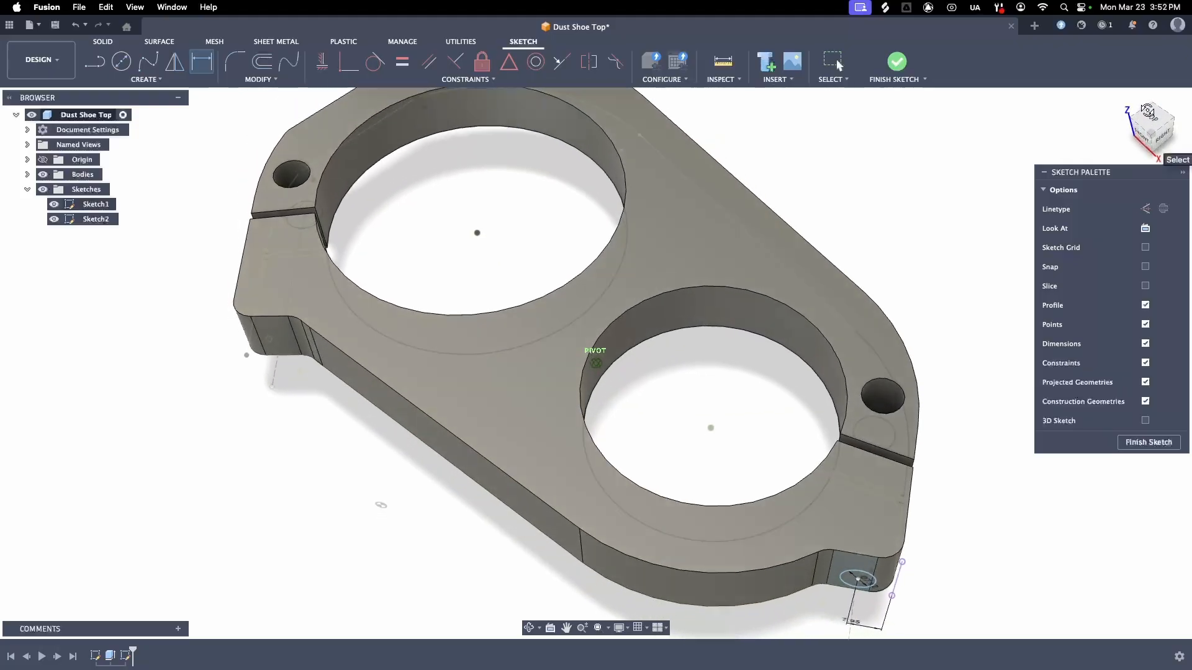
Step: Dimension the circle's centre 8 mm below the upper edge of the tab face, and finish the sketch
middle_click_drag(365, 449, 371, 391, "shift")
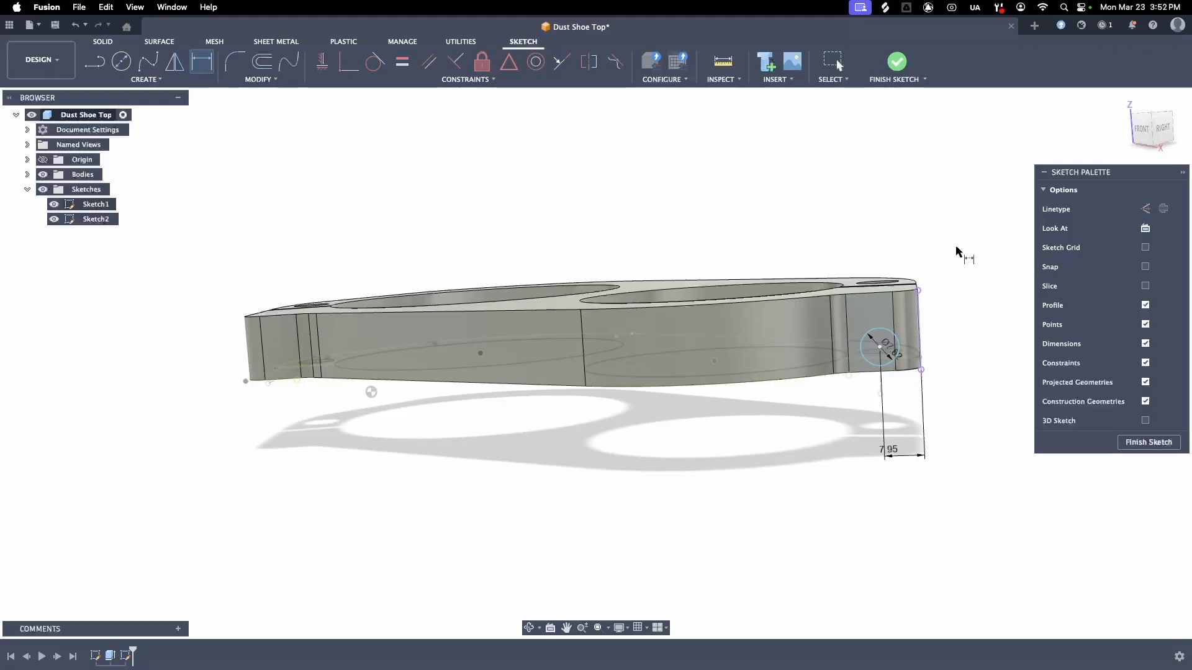
left_click(879, 346)
left_click(875, 297)
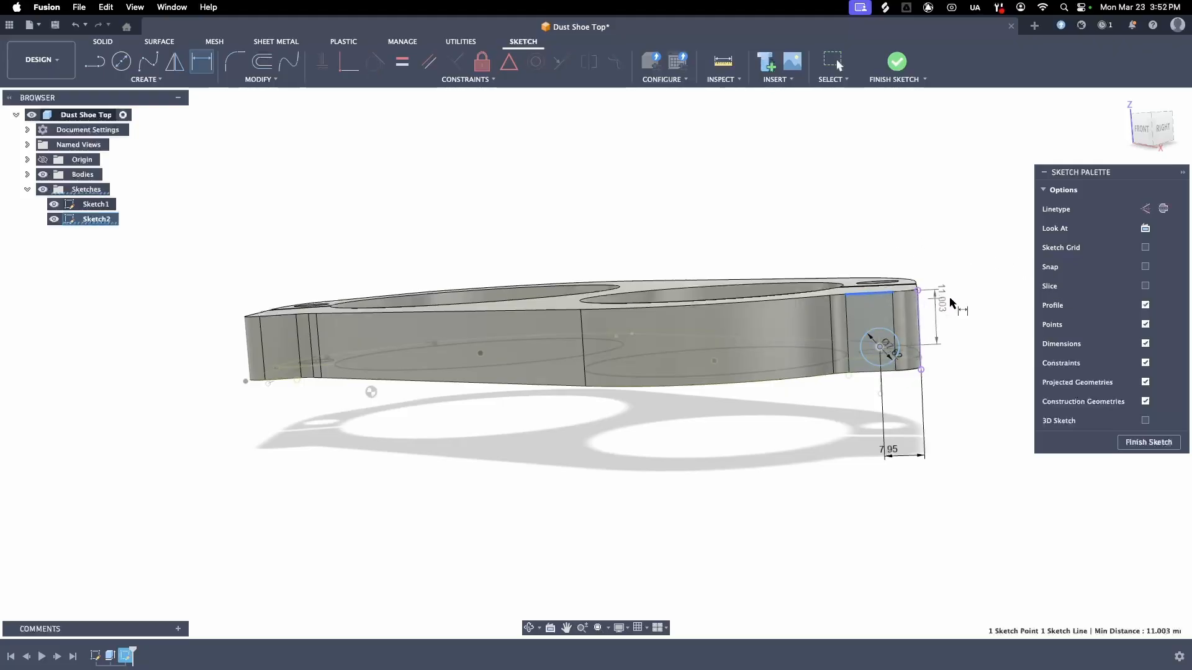
left_click(971, 304)
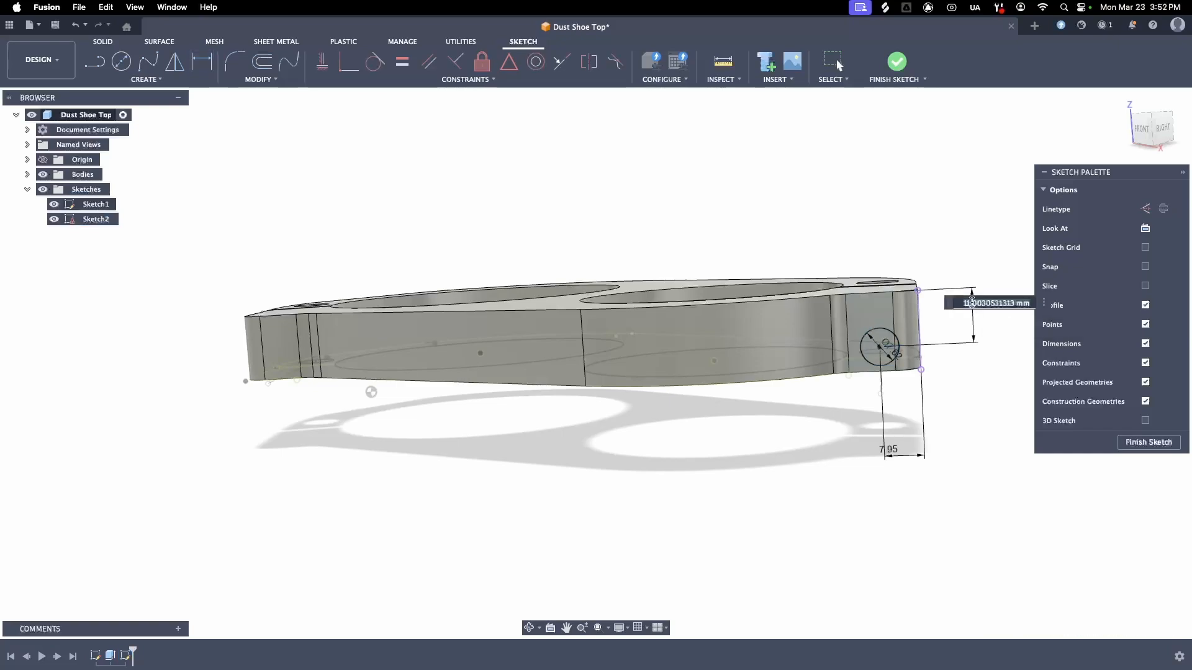
type("8")
key("Return")
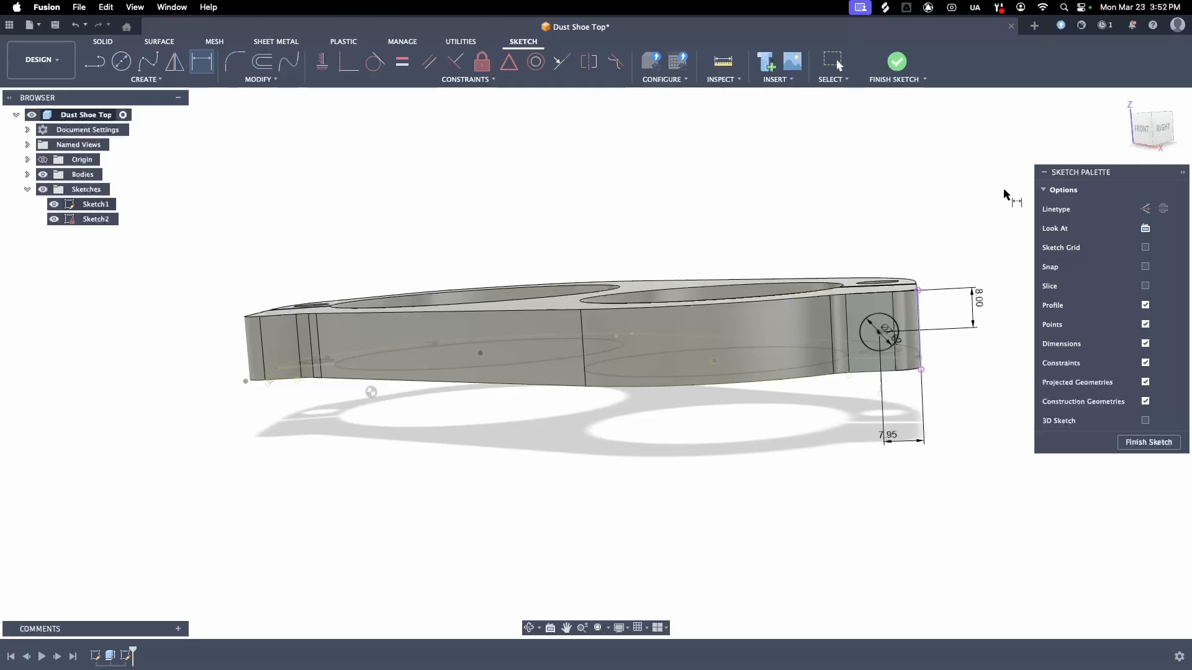
left_click(901, 66)
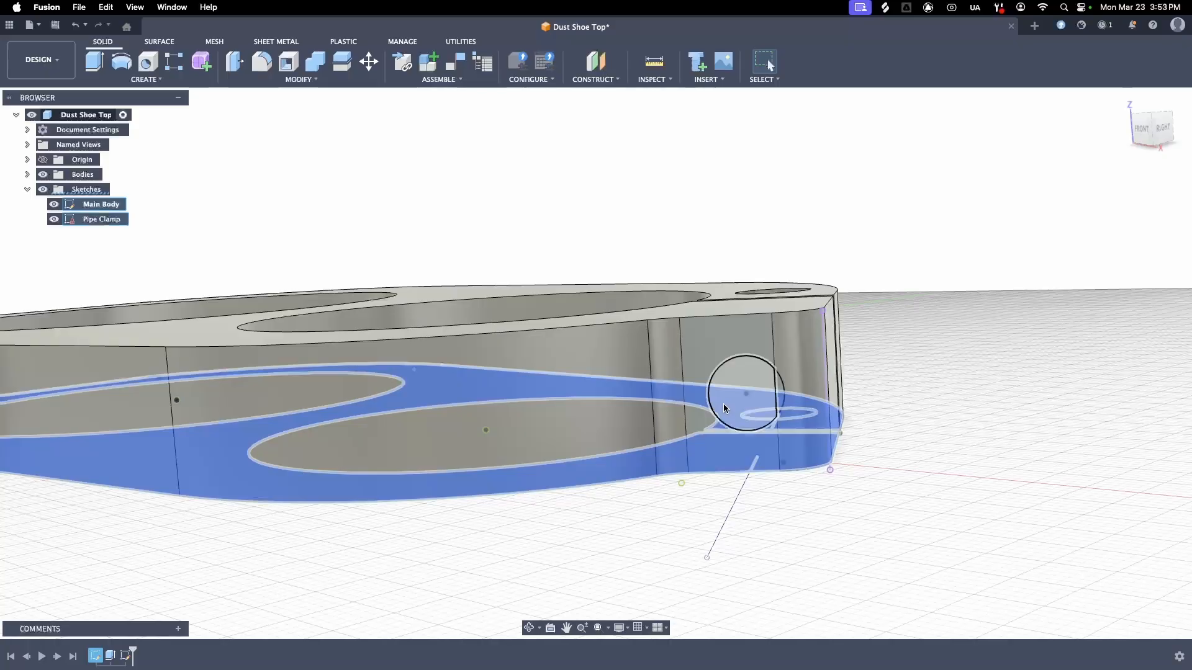
Step: Extrude both regions of the tab circle as a cut, 25 mm deep into the tab
left_click(723, 404)
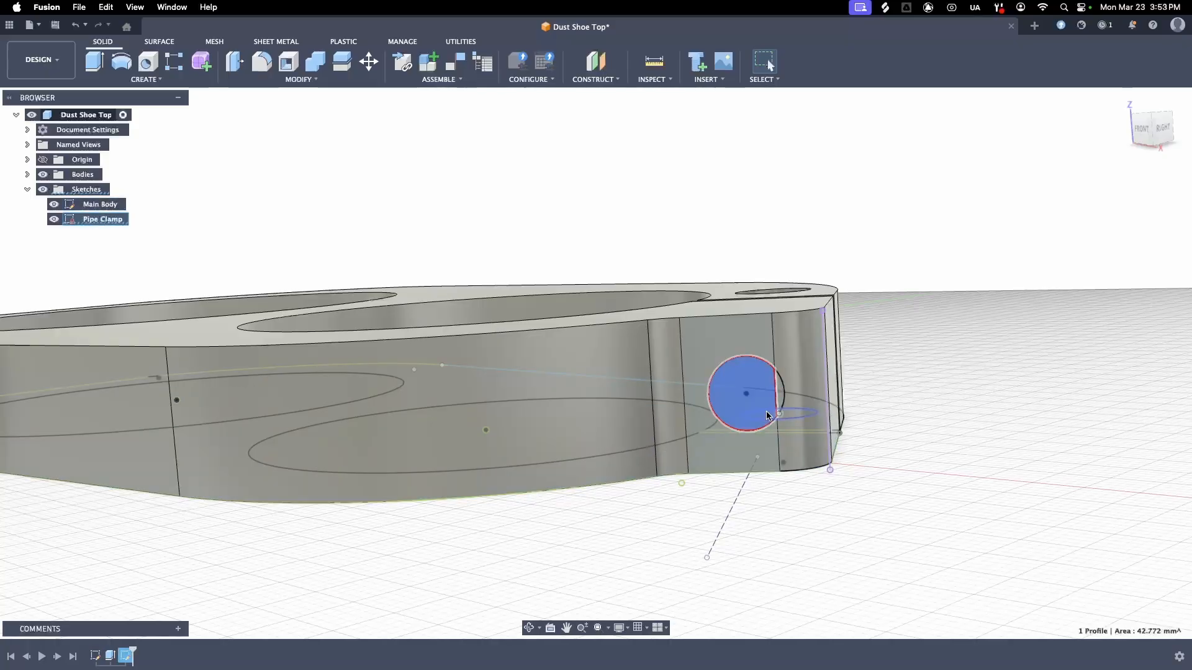
left_click(754, 375, "shift")
key("e")
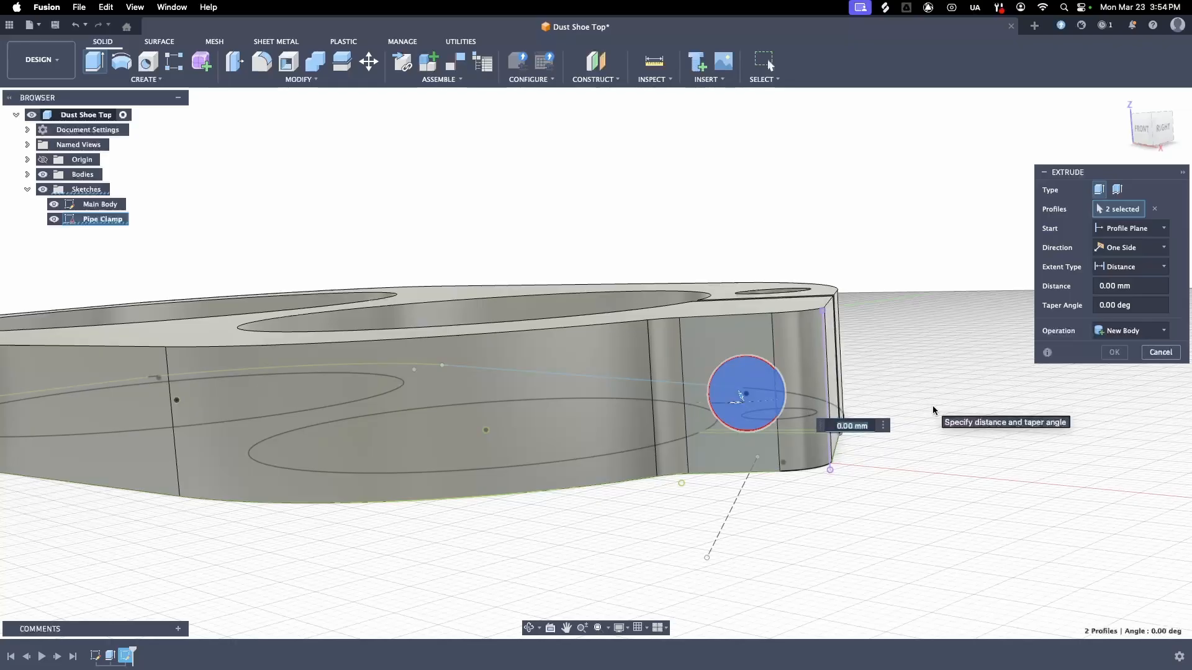
left_click_drag(869, 428, 827, 426)
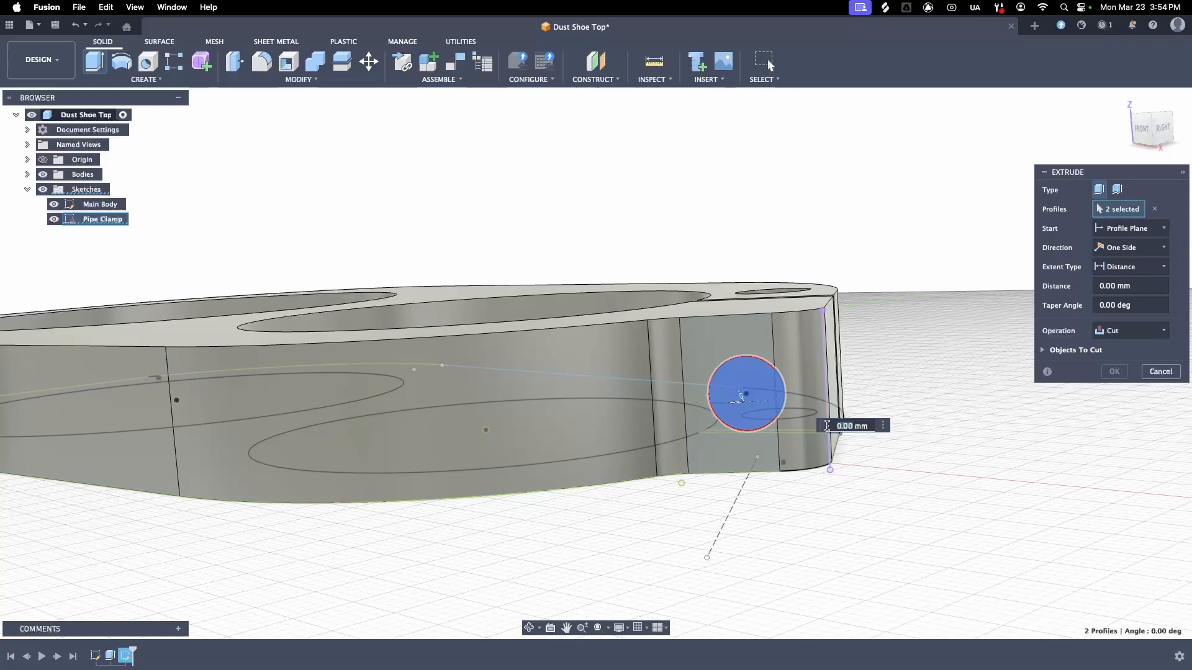
type("25")
key("Return")
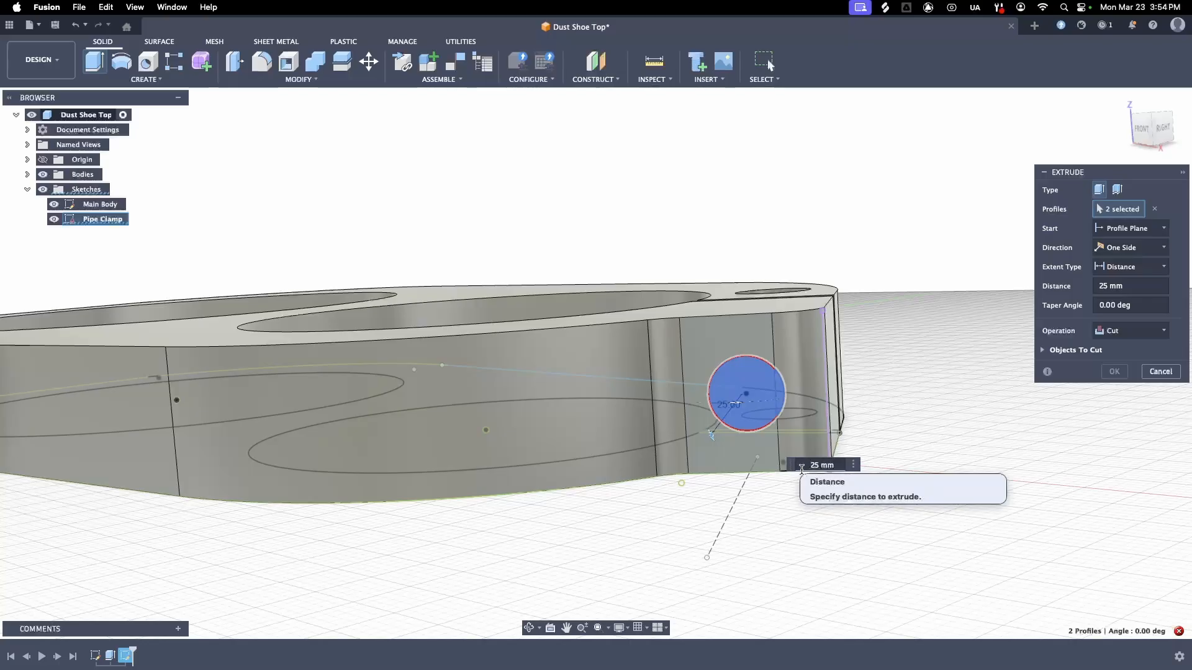
key("Return")
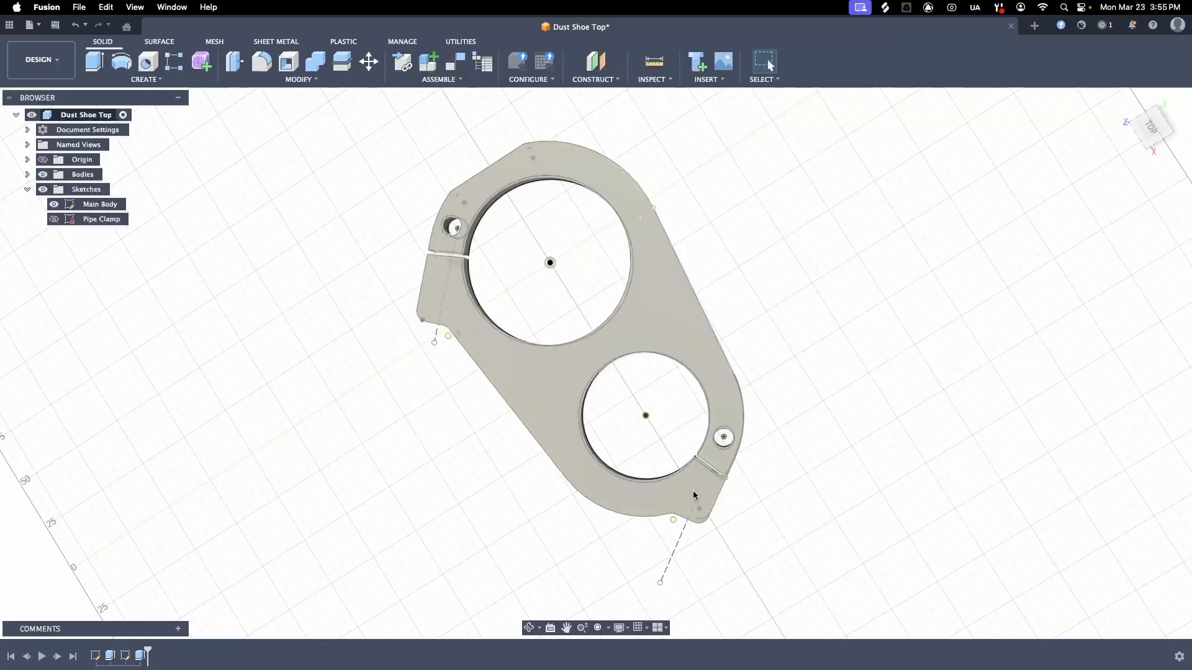
Step: Edit the tab hole's cut extrusion so it runs about 50 mm deep, across the slit and the nearby 9.75 mm hole
left_click(140, 656)
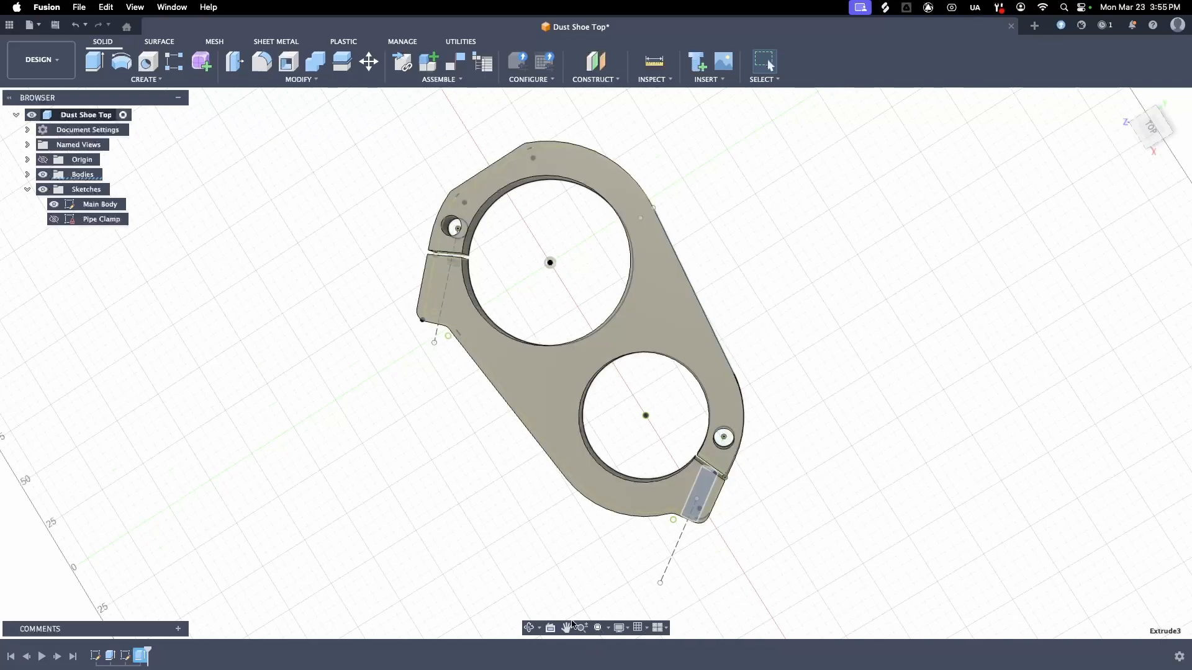
right_click(143, 658)
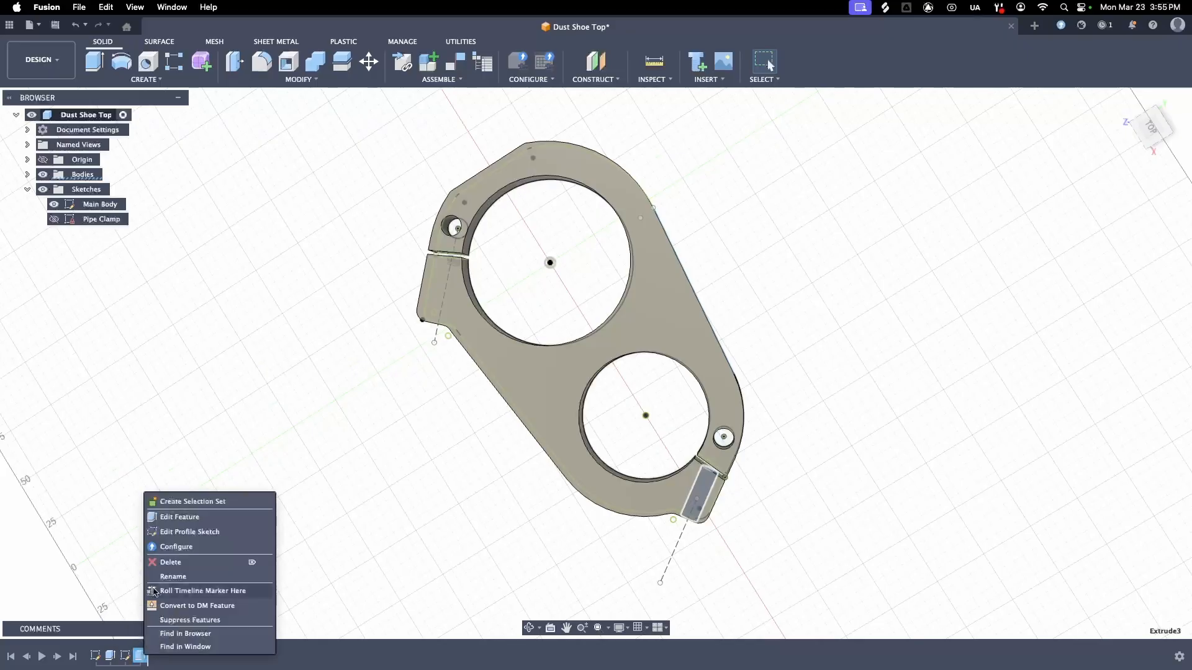
left_click(179, 517)
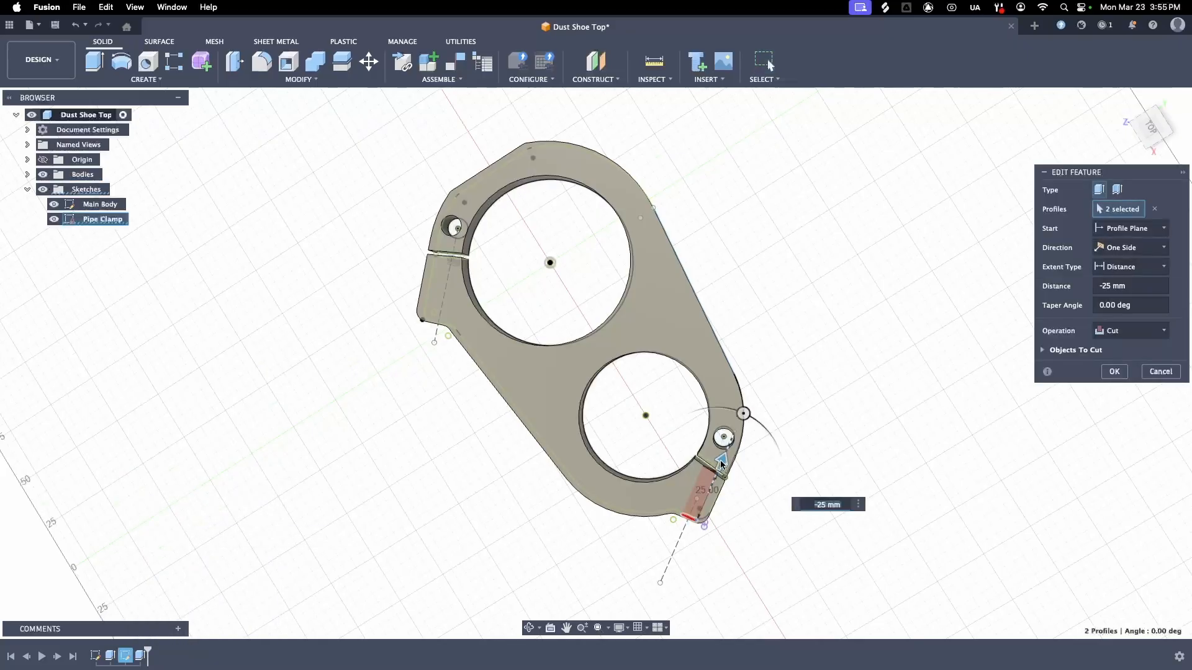
left_click_drag(721, 462, 760, 414)
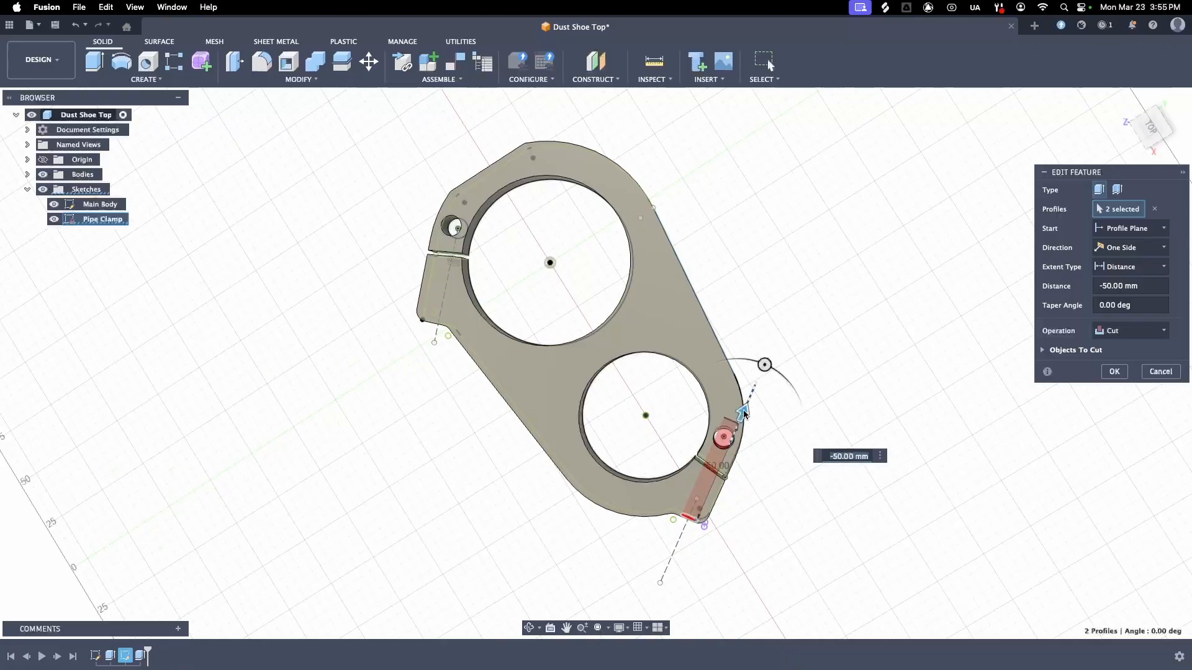
left_click_drag(745, 407, 745, 406)
key("Return")
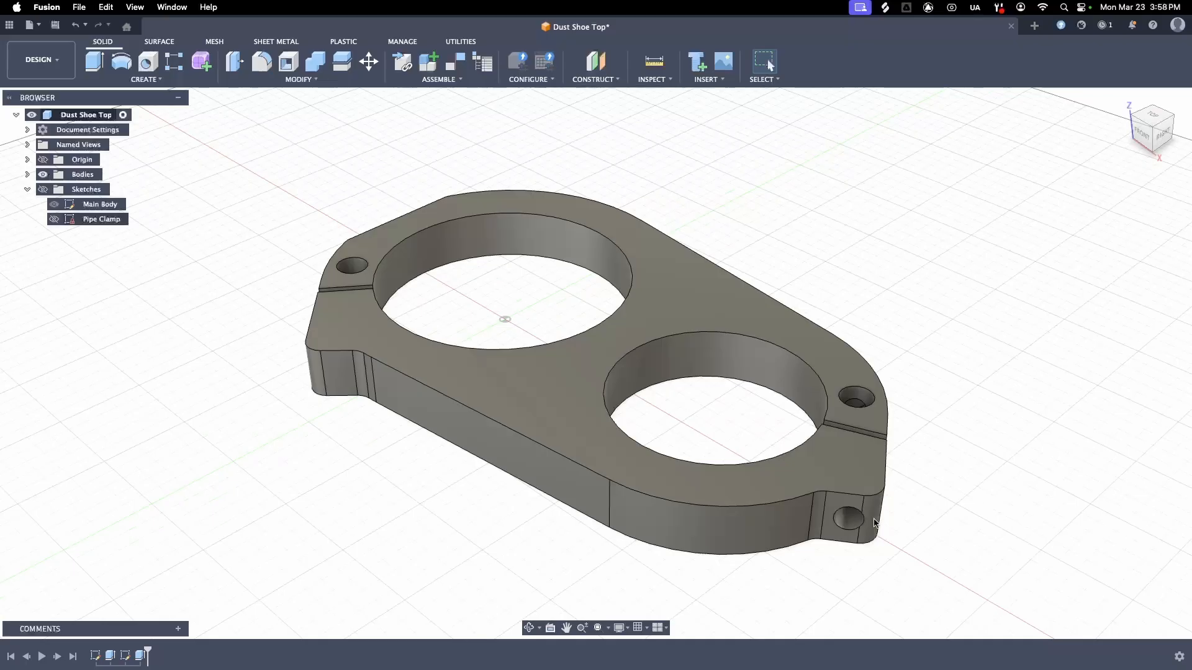
Step: Reduce the outer corner fillet radius of the tab beside the 61 mm opening in the Main Body sketch
key("super+a")
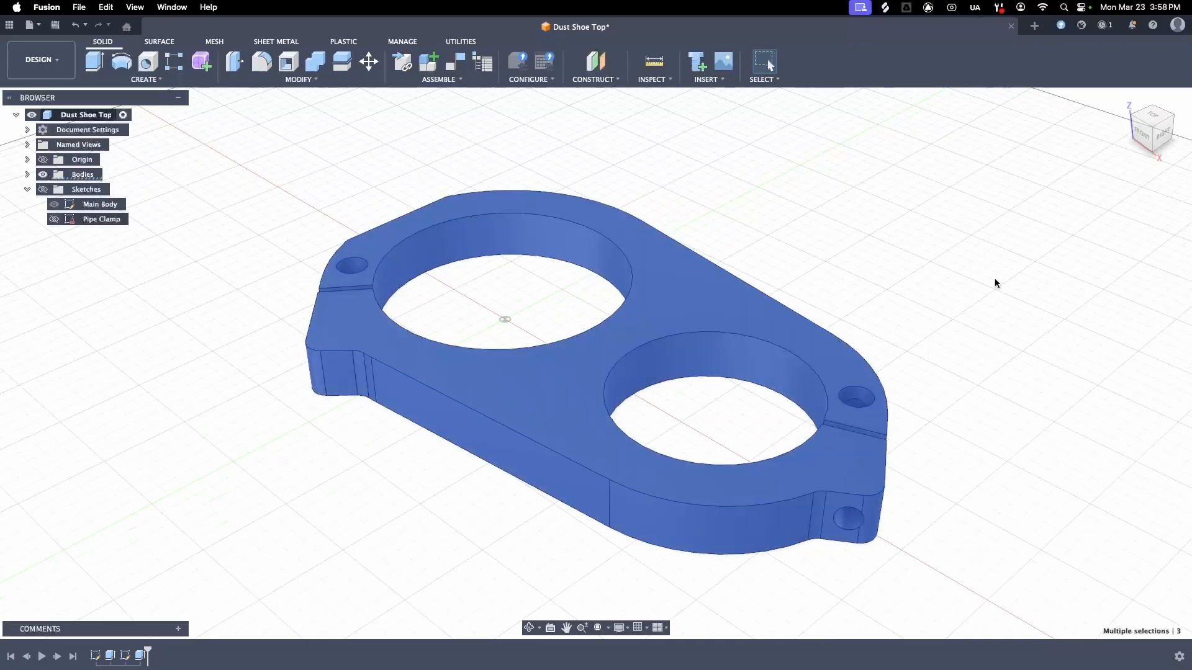
right_click(98, 204)
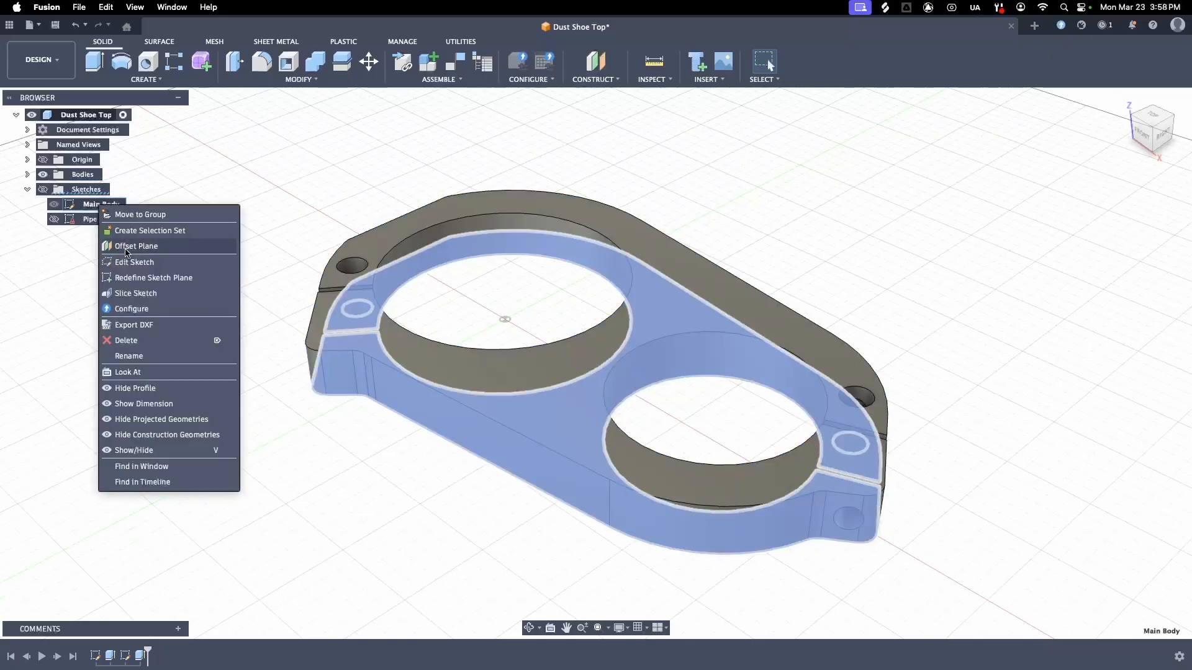
left_click(137, 261)
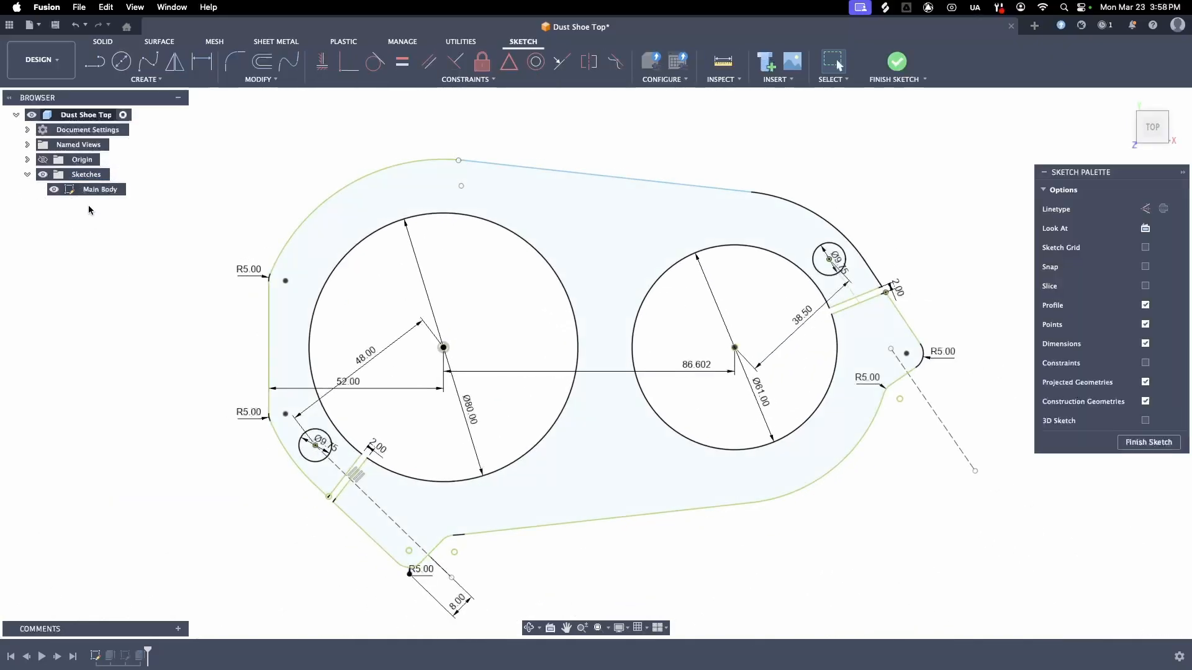
double_click(944, 353)
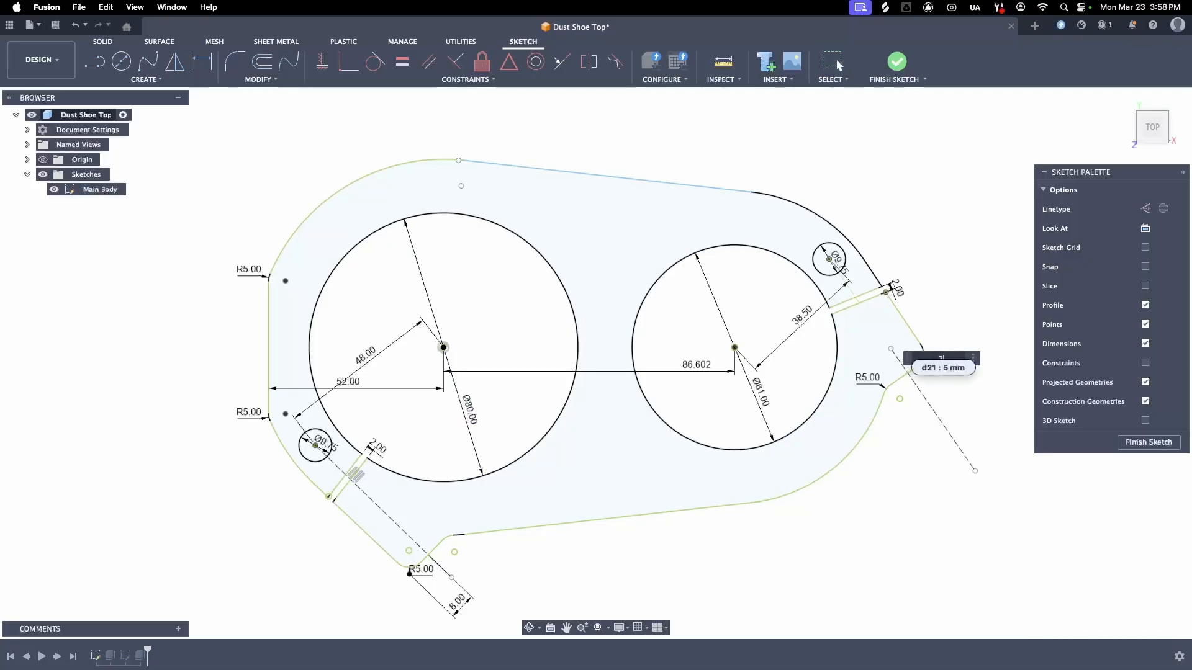
key("Return")
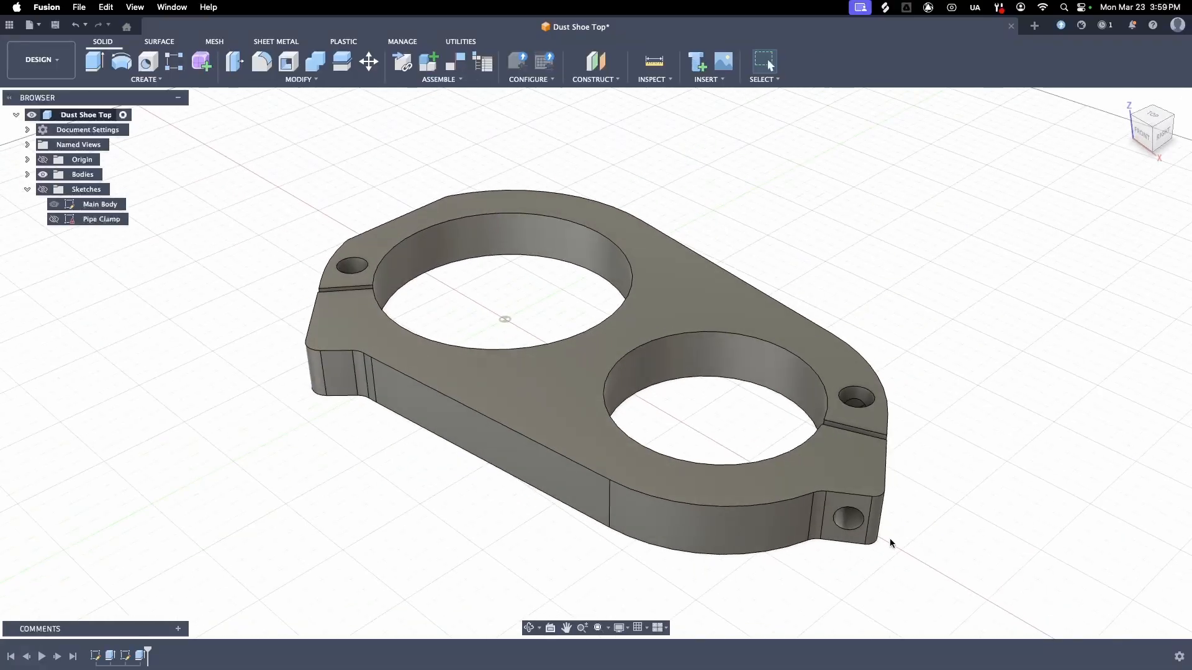
Step: Start a sketch on the flat end face of the clamp tab beside the 80 mm opening
left_click_drag(1143, 135, 1145, 113)
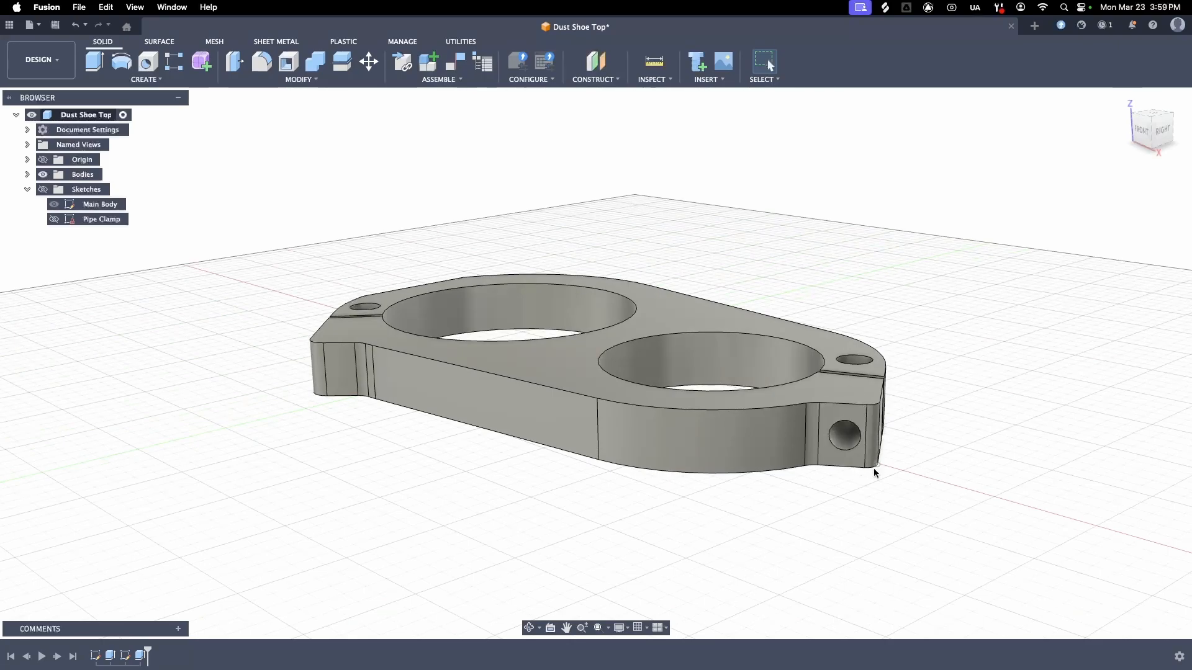
scroll(906, 487, "down", 1)
scroll(907, 487, "up", 1)
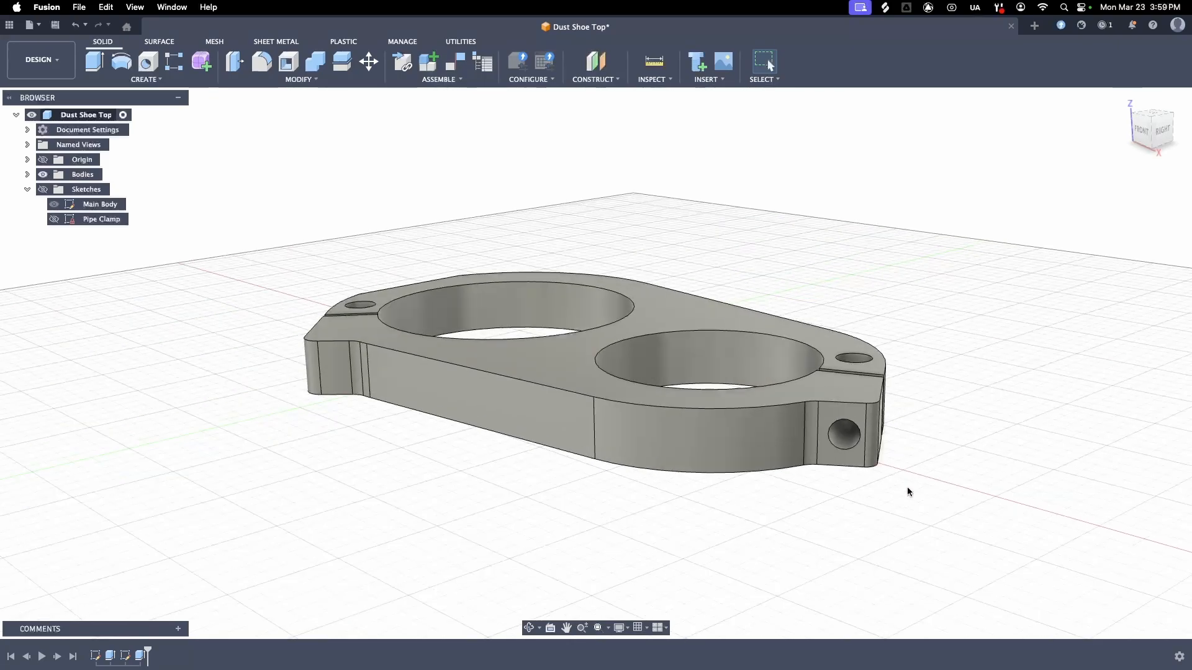
left_click_drag(1146, 132, 1137, 187)
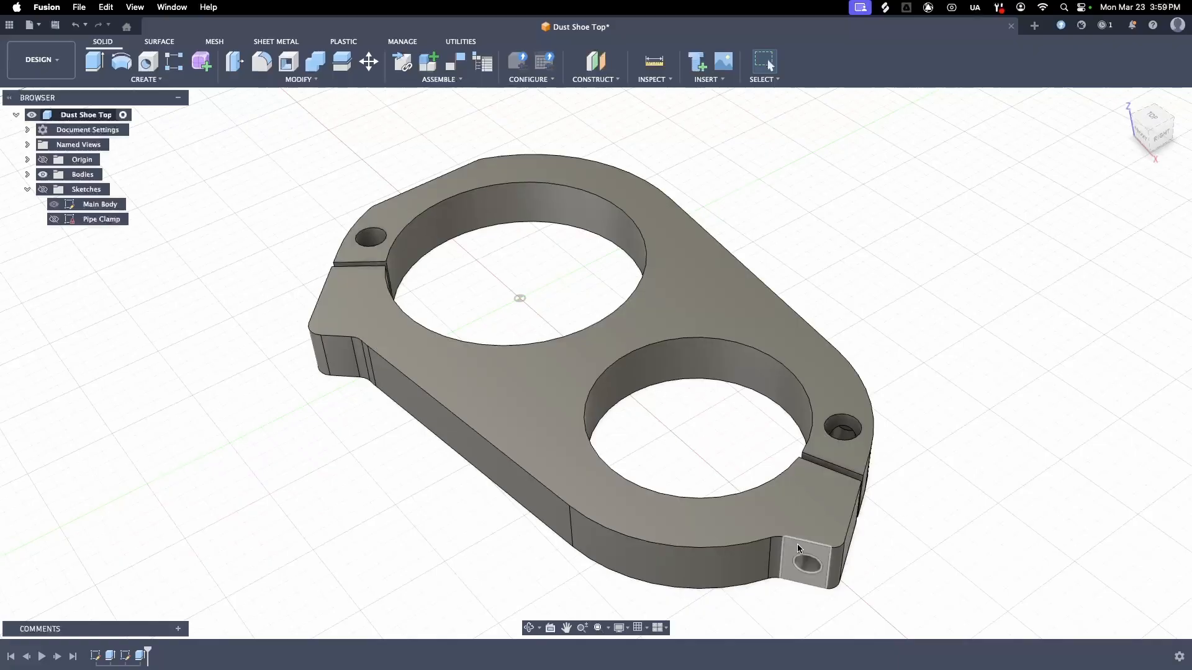
scroll(806, 523, "down", 3)
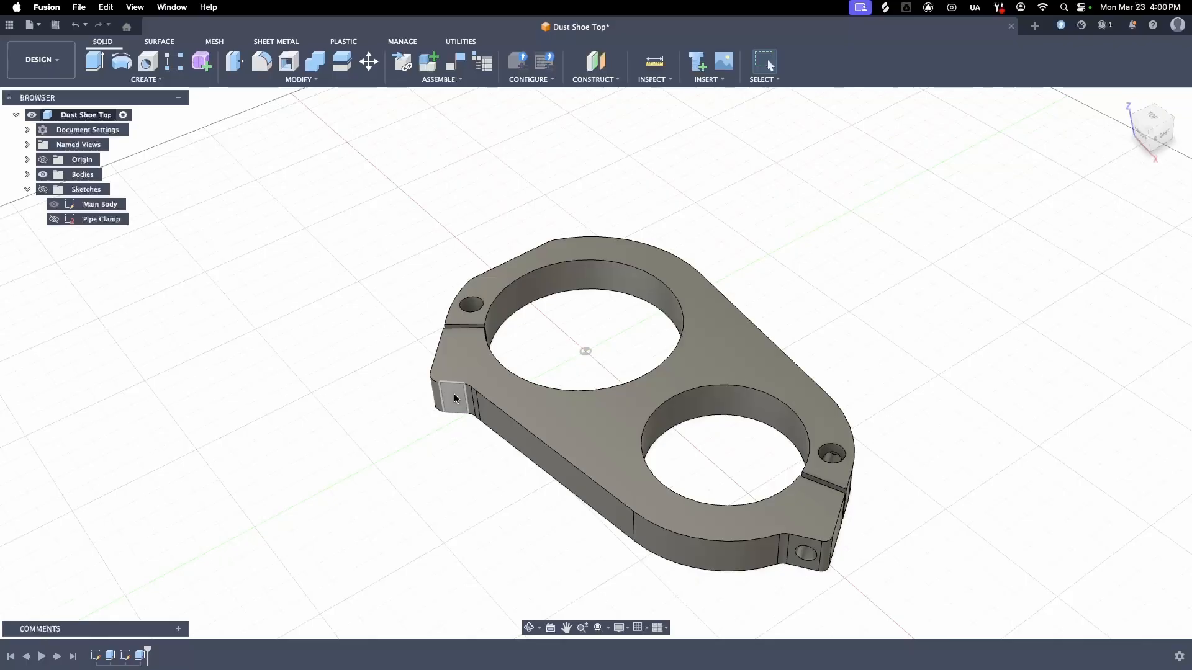
left_click(159, 80)
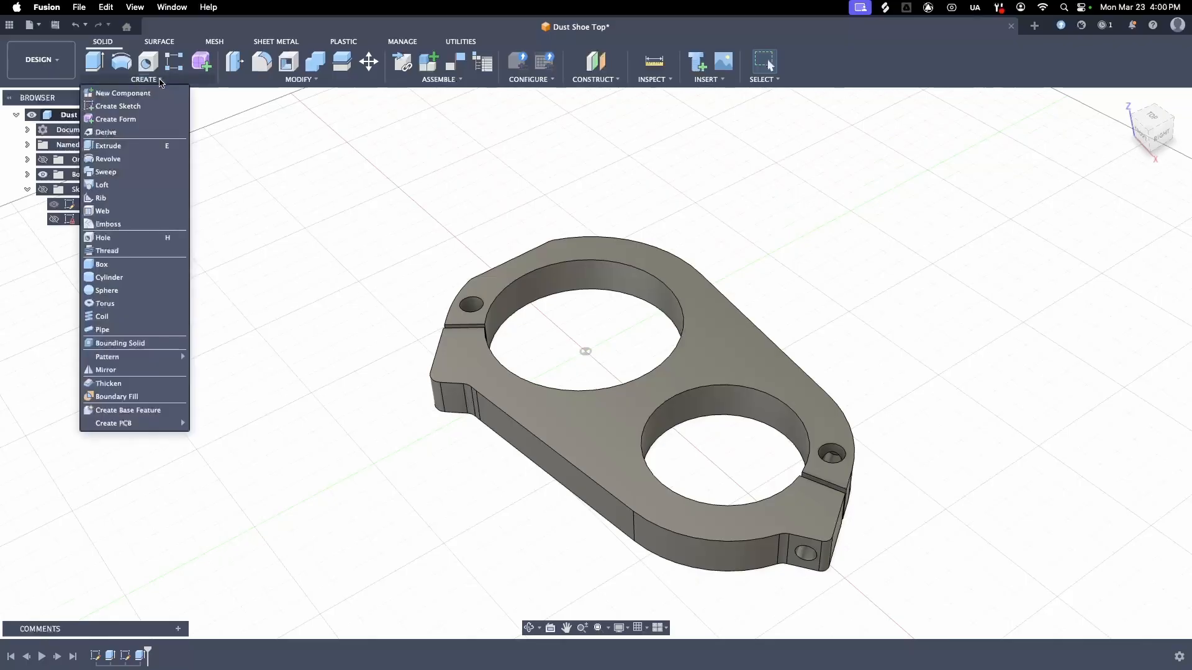
left_click(124, 108)
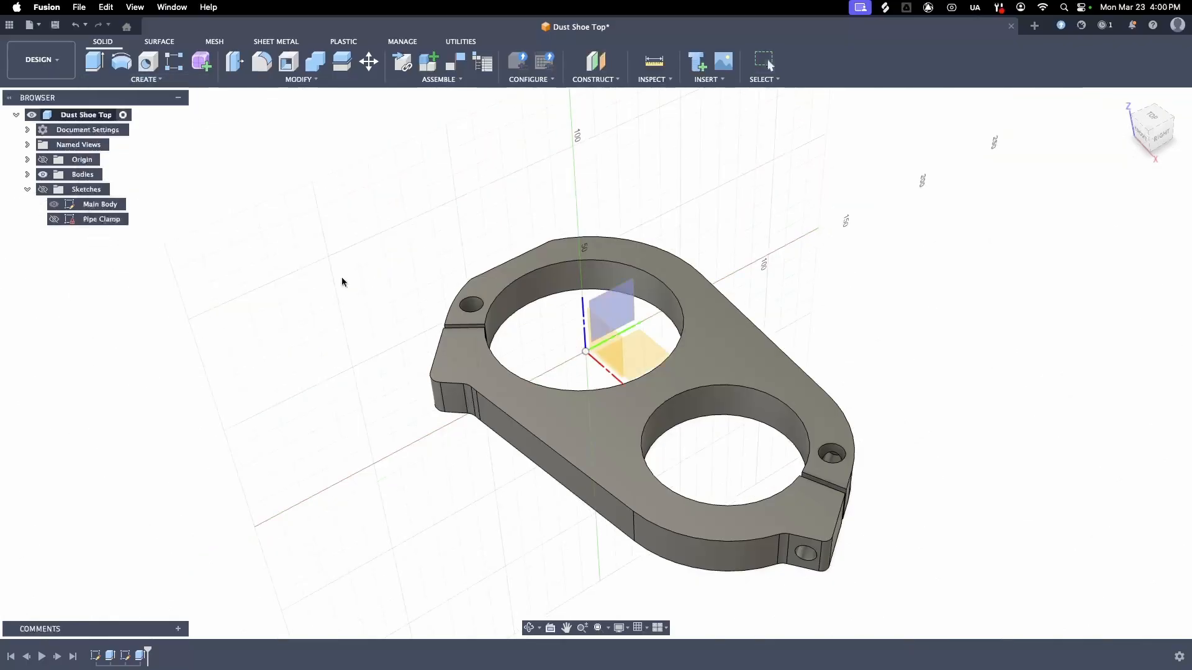
left_click(452, 395)
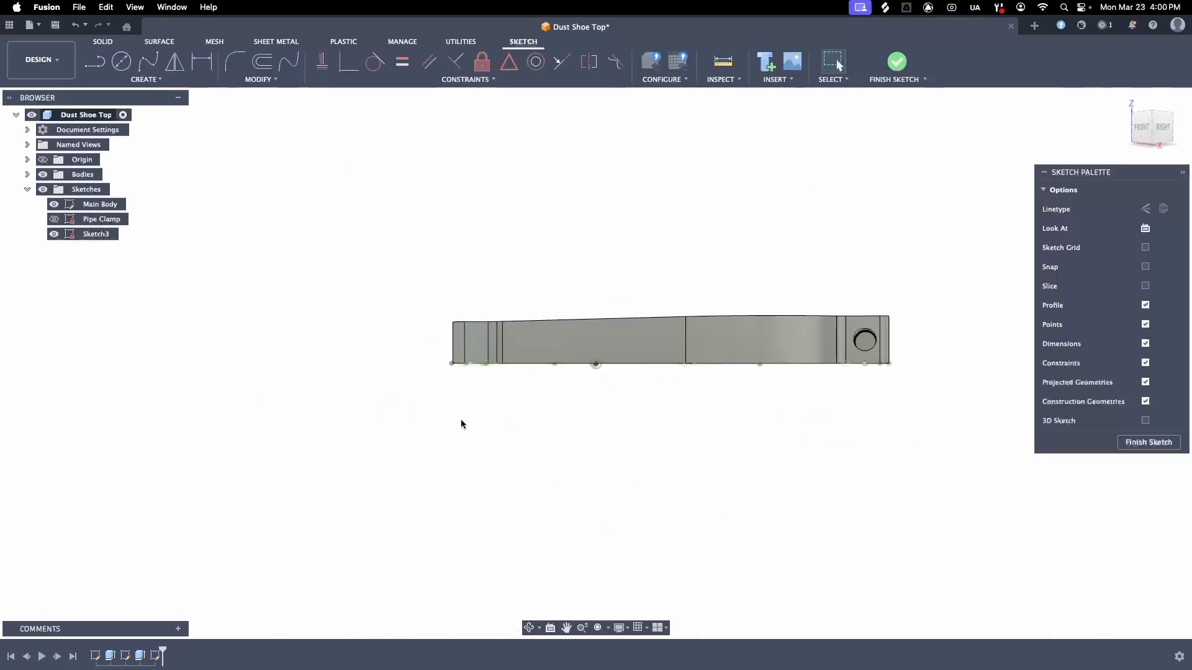
Step: Draw a 0.3 in diameter circle on the tab's end face
key("c")
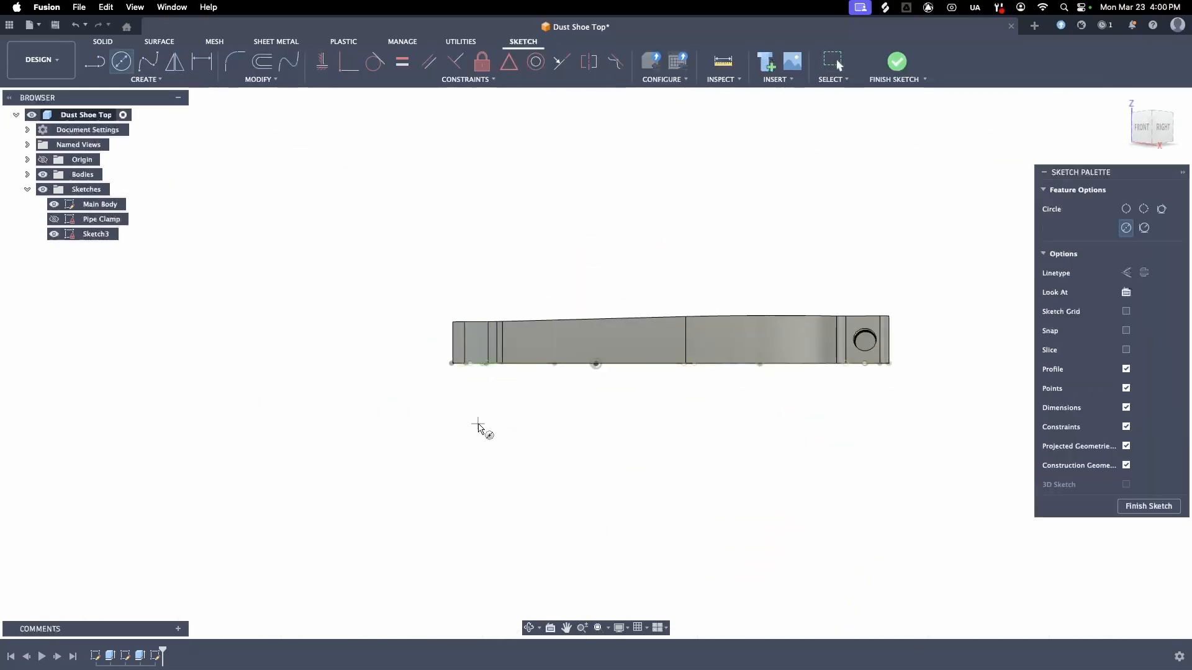
left_click(474, 343)
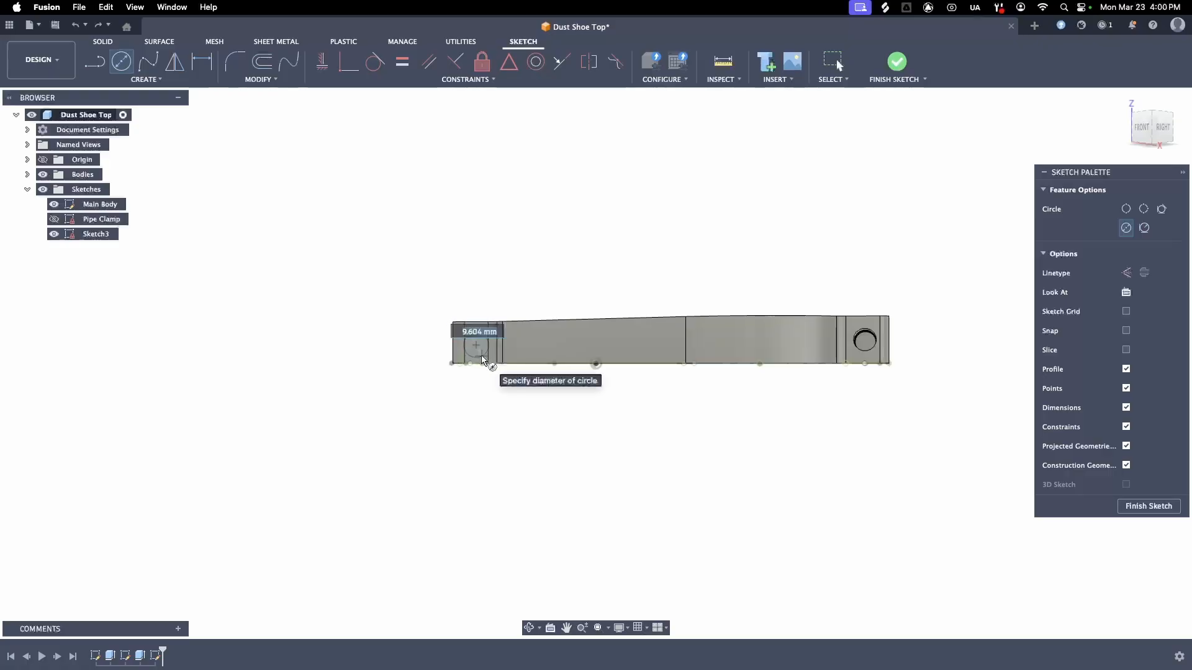
key("BackSpace")
type(".3in")
key("Return")
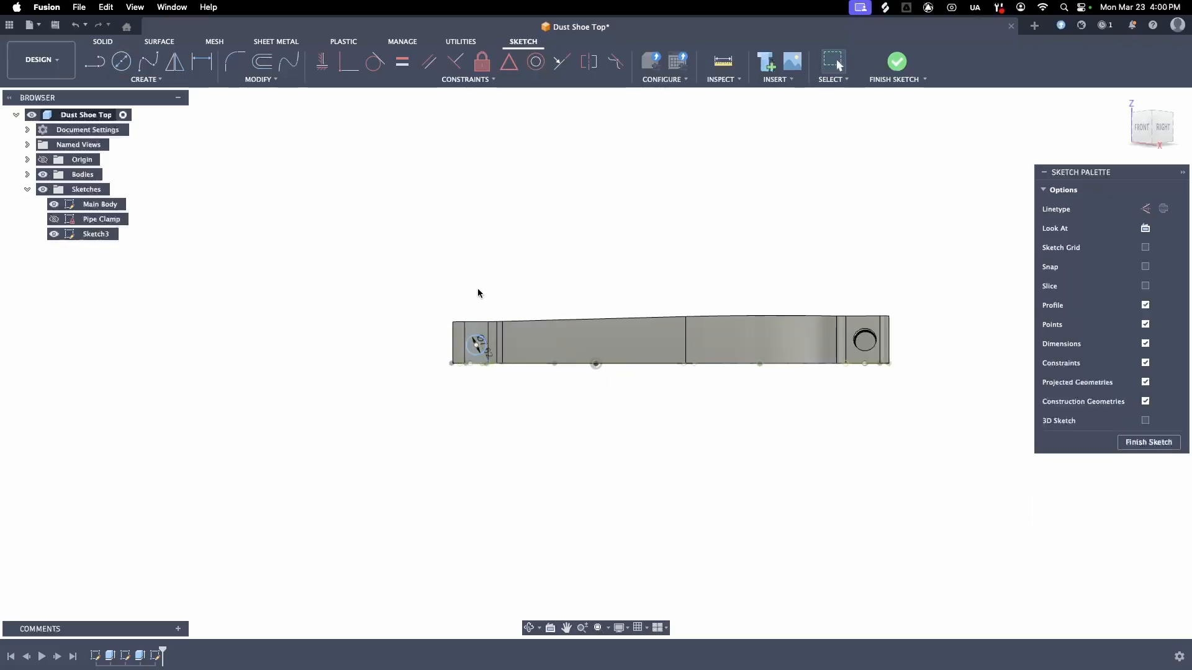
Step: Dimension the circle's centre 8 mm horizontally from the outer vertical edge of the tab
key("d")
left_click(451, 343)
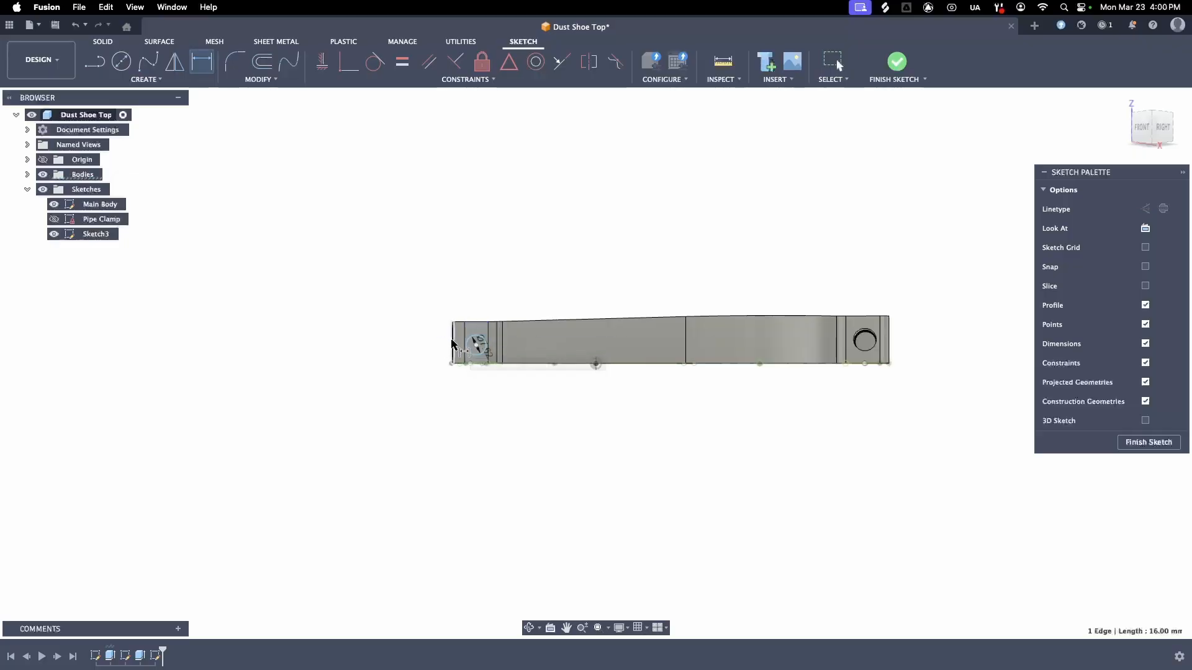
left_click(475, 345)
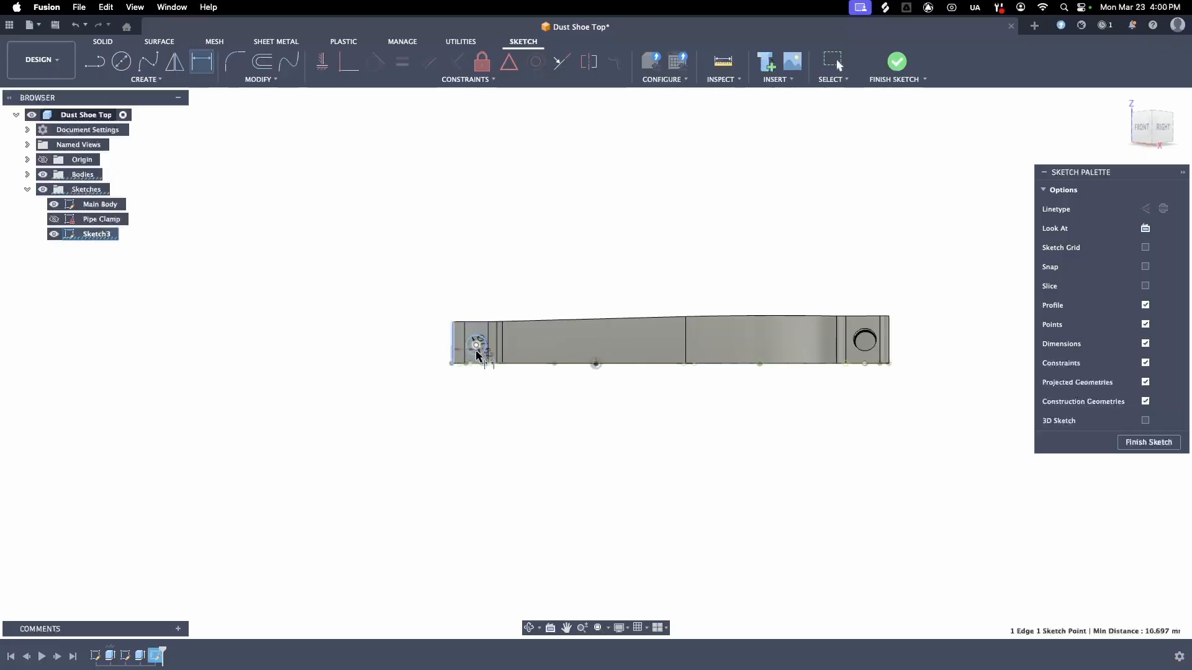
left_click(471, 431)
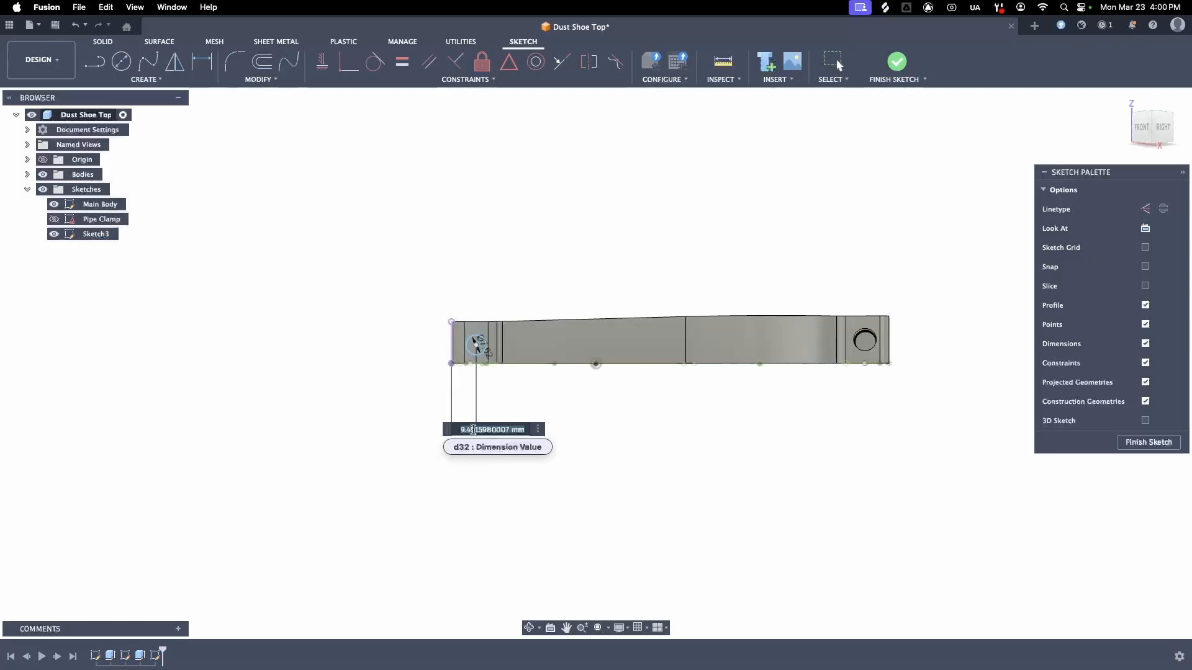
type("8")
key("Return")
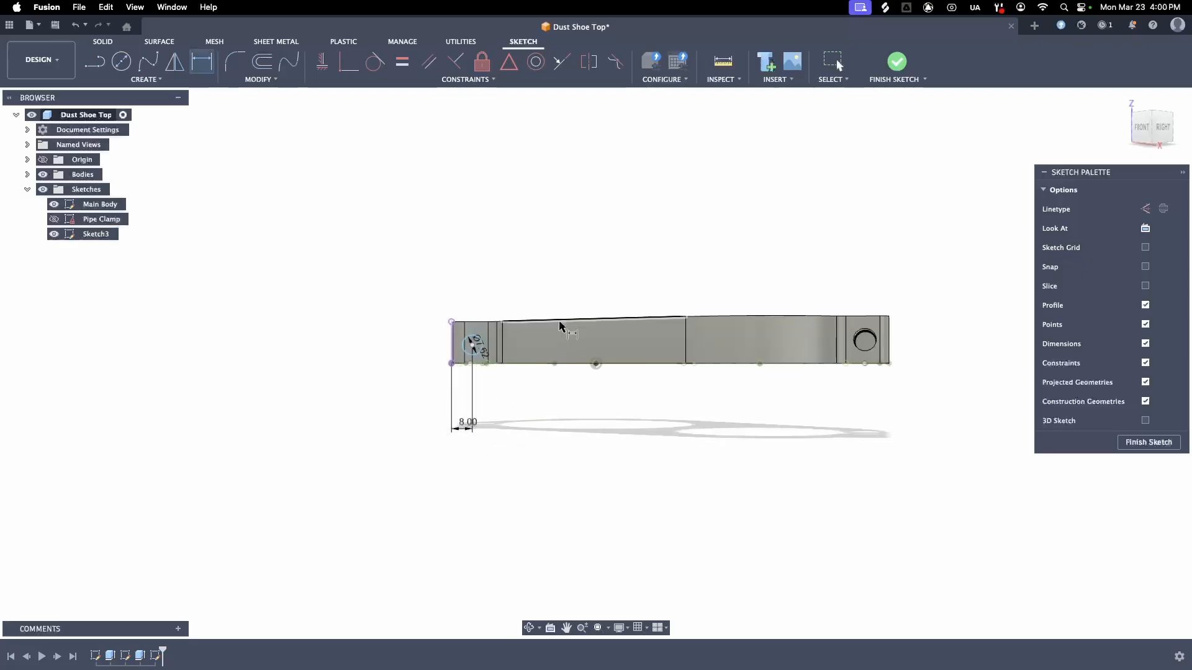
Step: Dimension the circle's centre 8 mm below the upper edge of the tab's end face, and finish the sketch
left_click(472, 323)
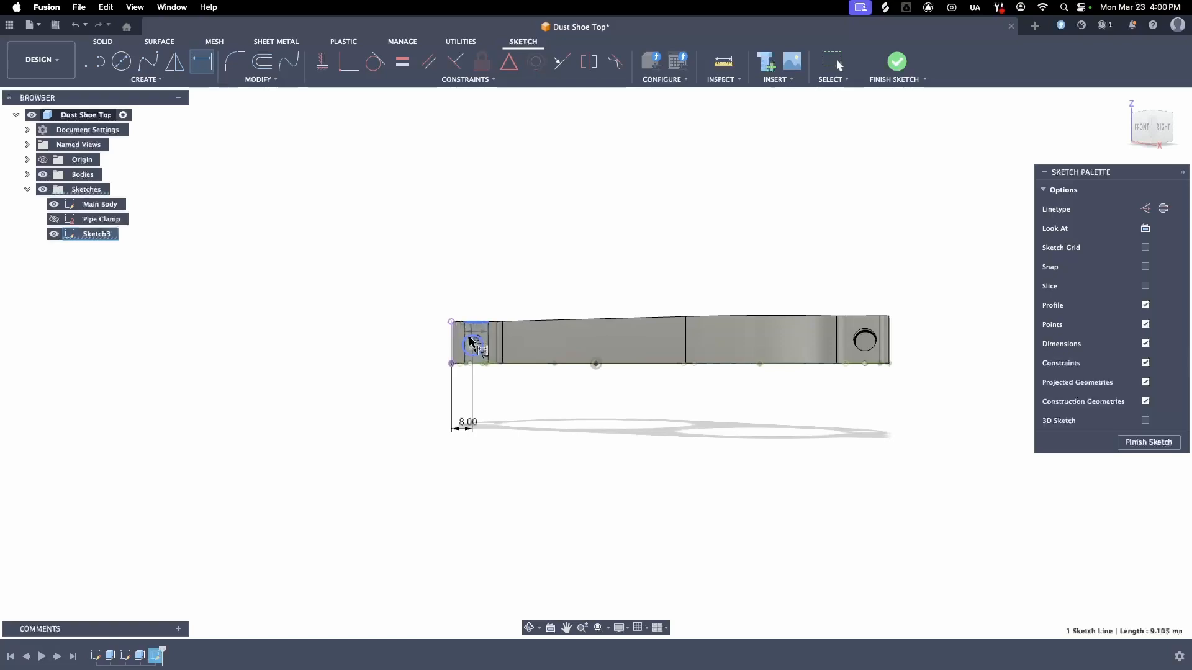
left_click(472, 345)
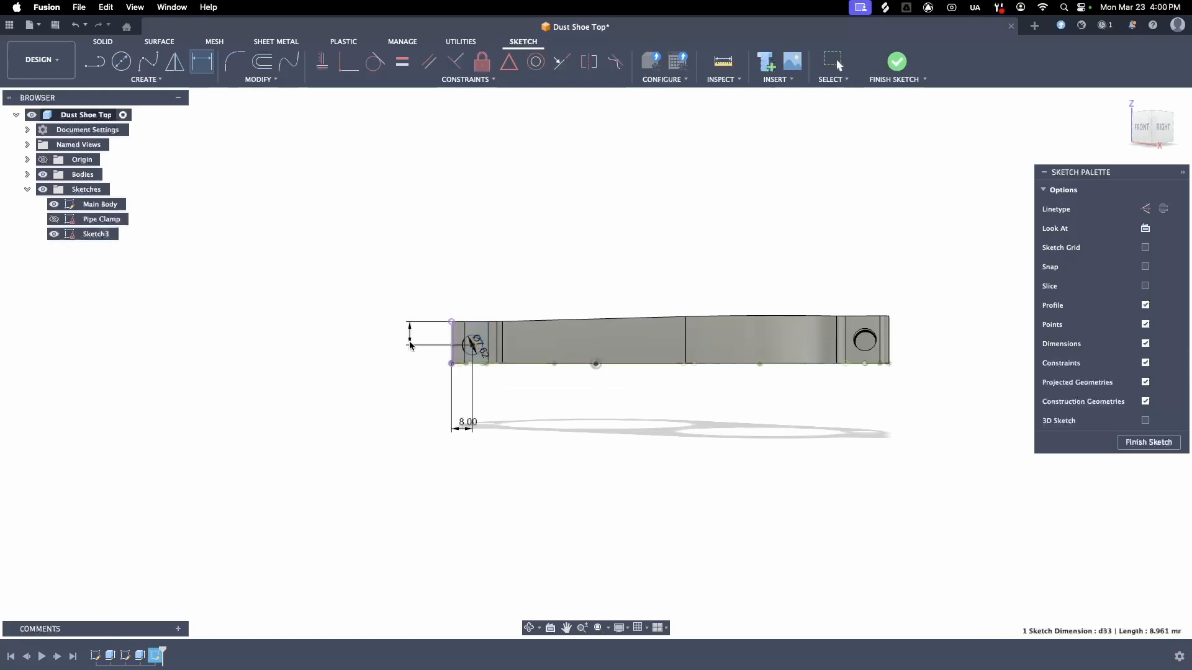
left_click(410, 342)
type("8")
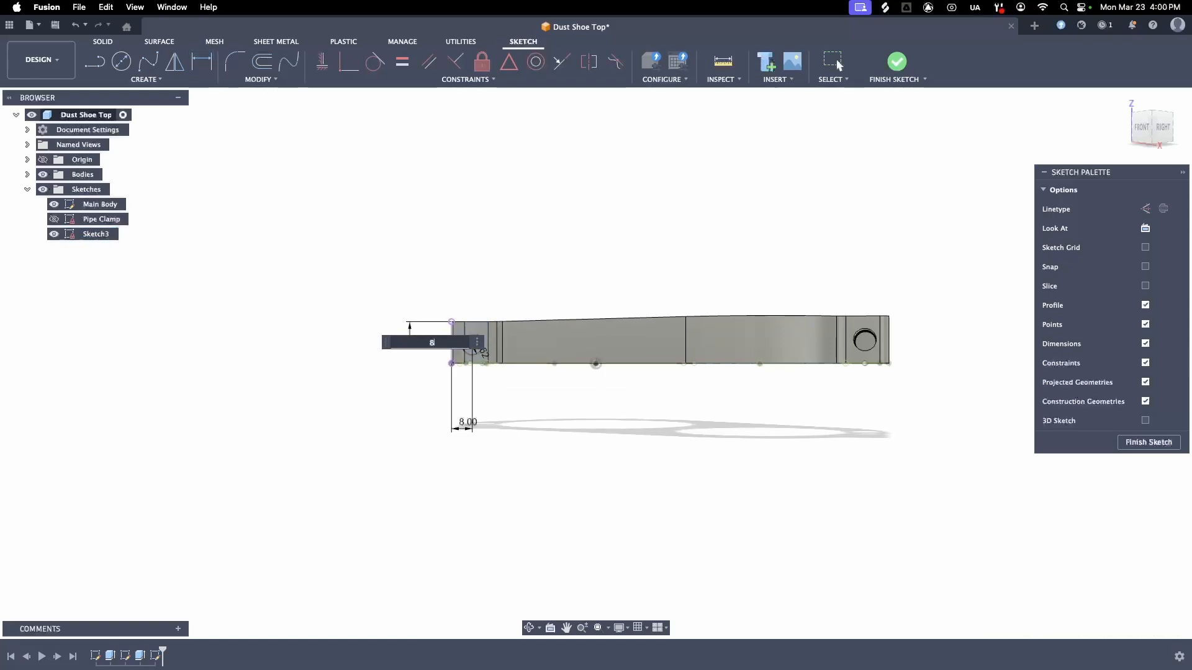
key("Return")
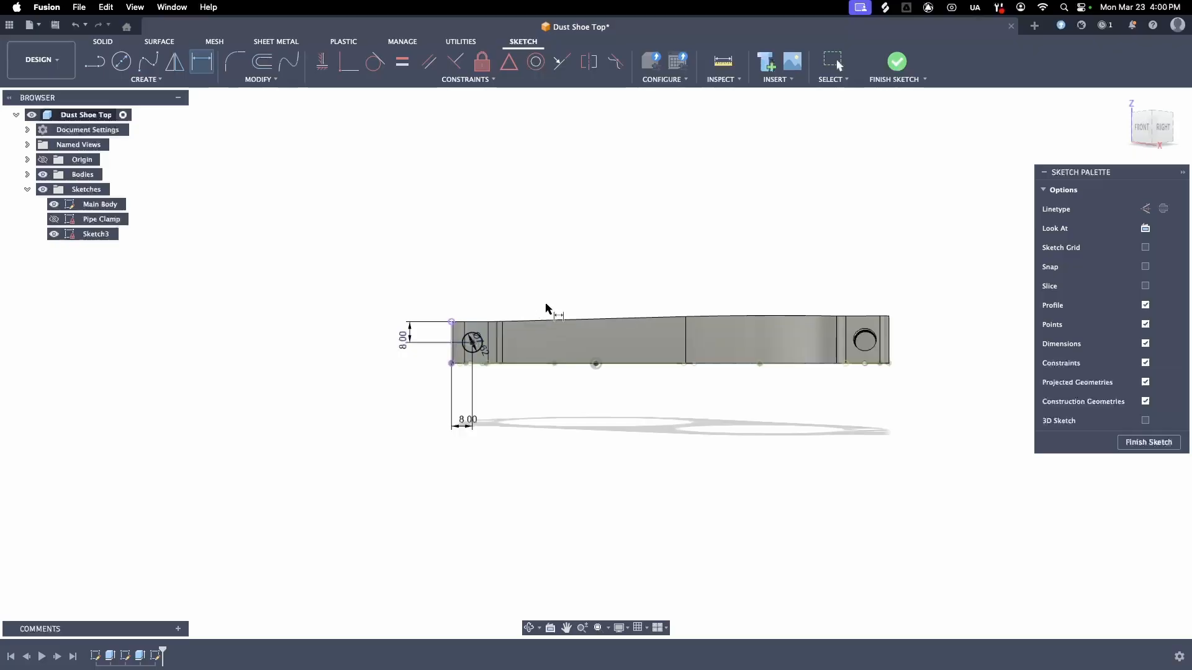
left_click(897, 62)
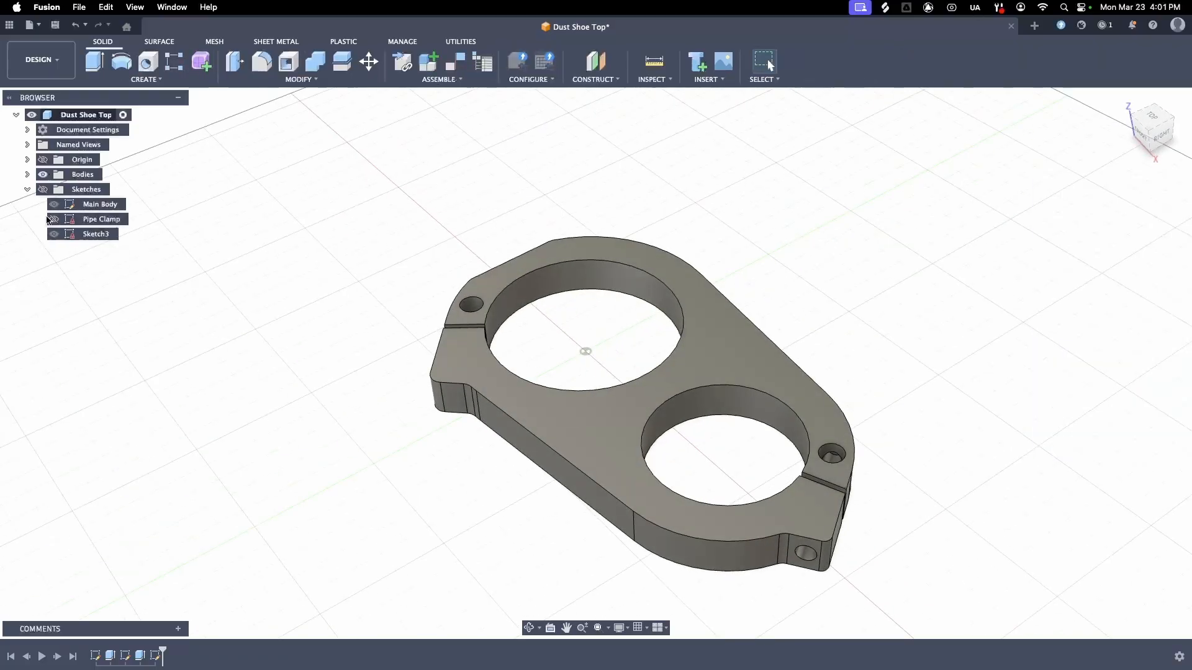
Step: Show the sketches and select the circle region on the end face of the tab beside the 80 mm opening
left_click(44, 190)
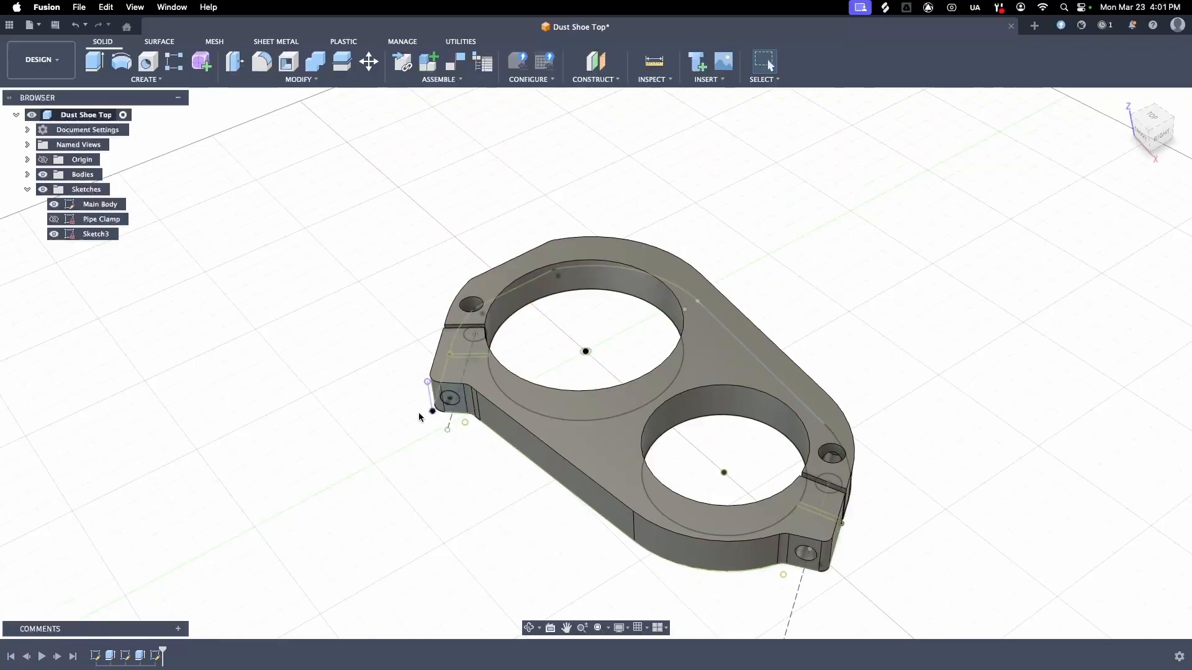
left_click(446, 402)
scroll(447, 403, "up", 8)
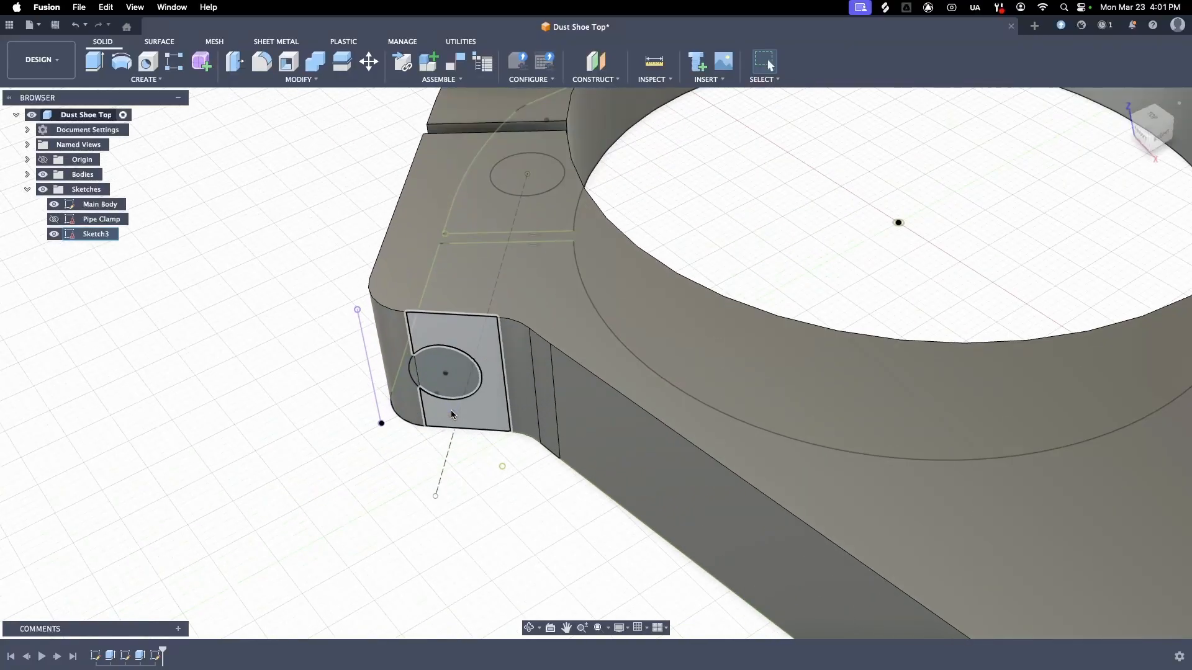
Step: In the Main Body sketch, round the outer corner of the tab beside the 80 mm opening with a 3 mm fillet, and finish the sketch
right_click(93, 205)
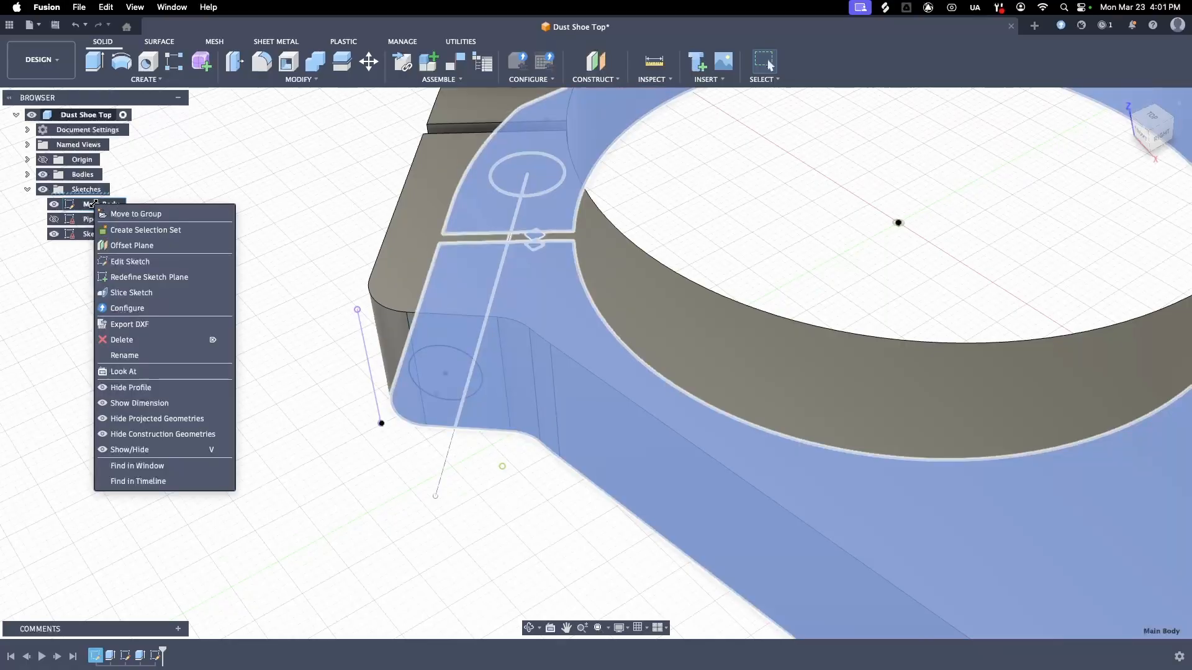
left_click(132, 262)
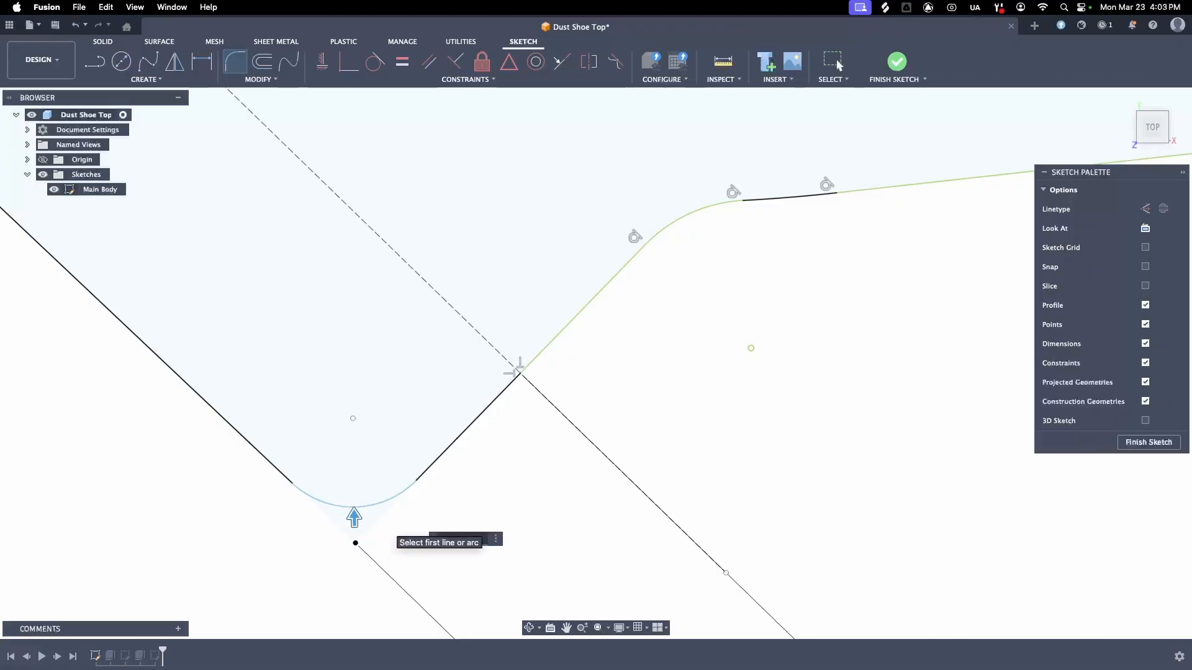
key("Return")
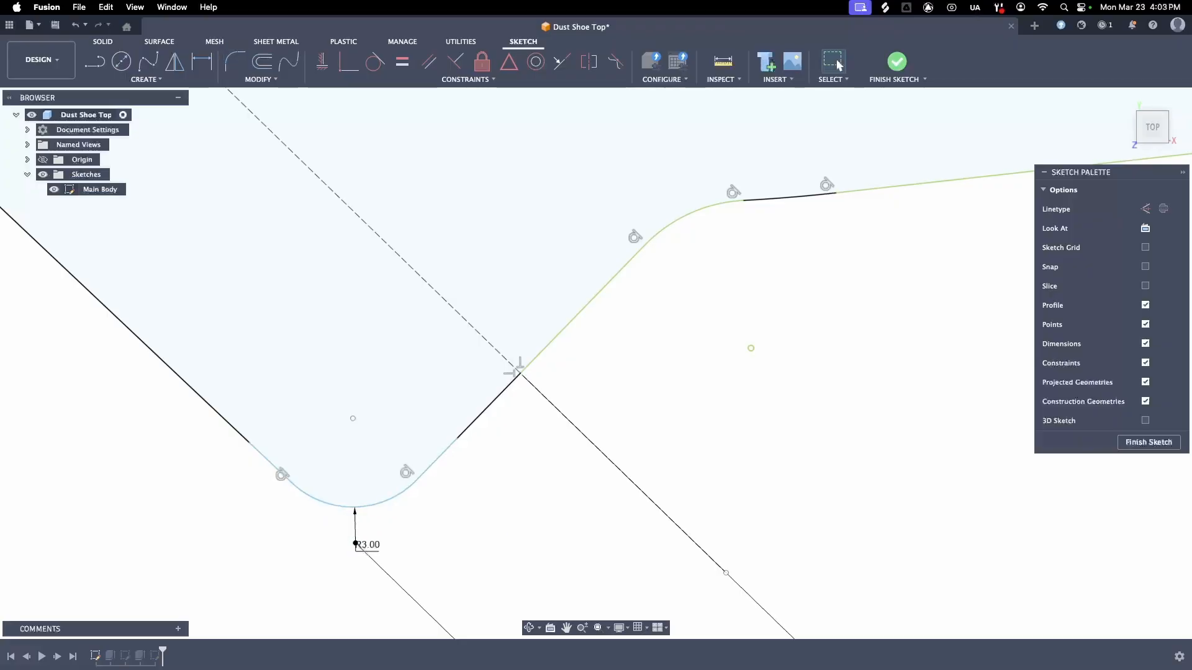
key("f")
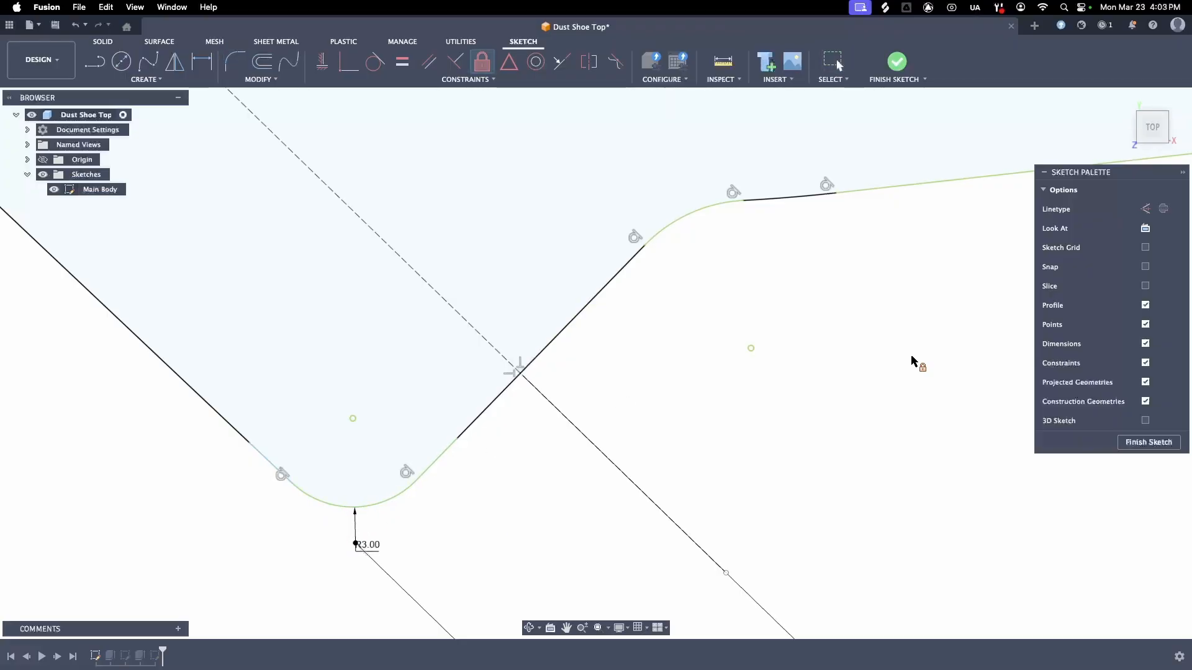
left_click(890, 64)
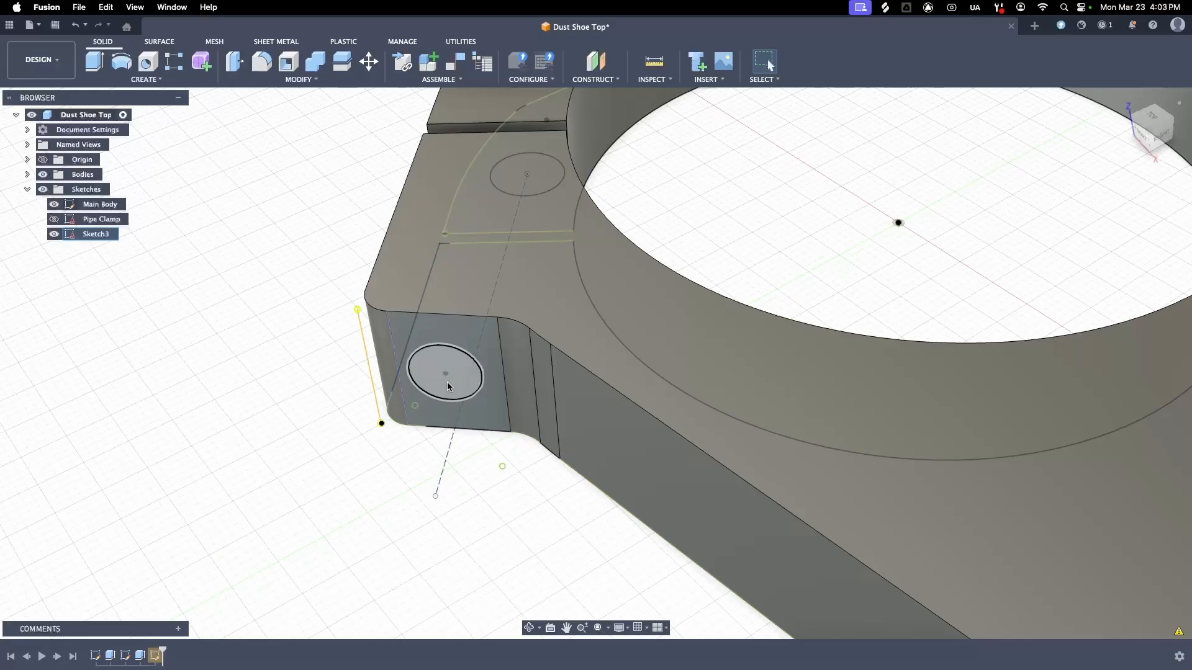
Step: Extrude the circle on the end face of the tab beside the 80 mm opening as a cut 48 mm into the body
left_click(437, 385)
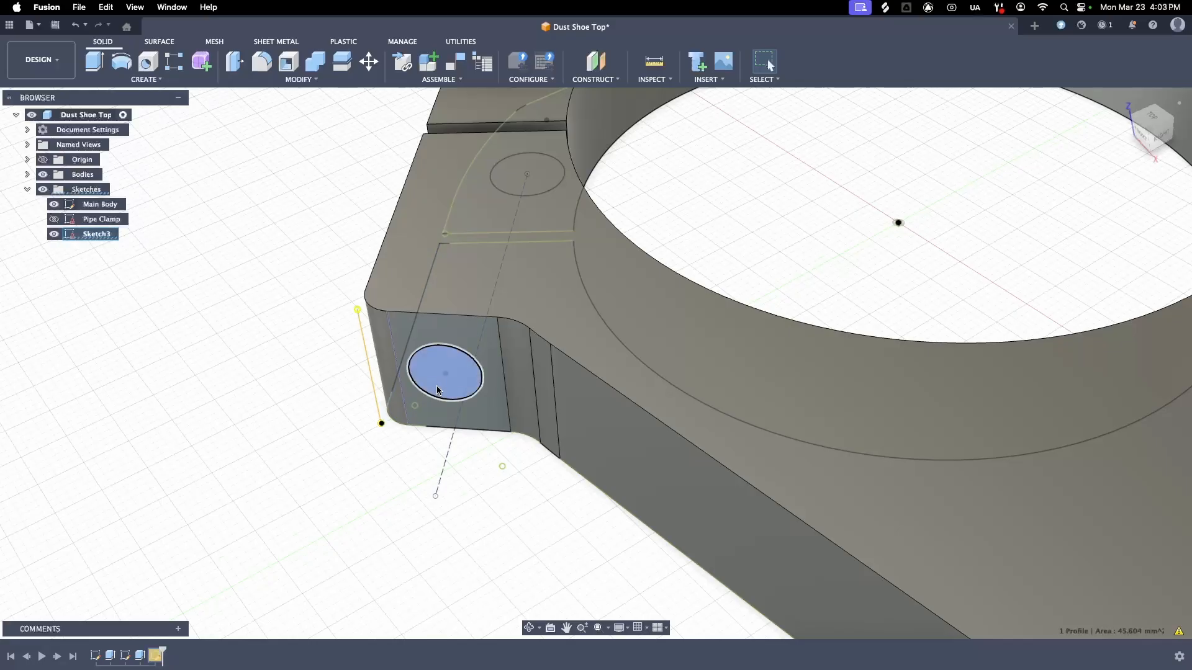
key("e")
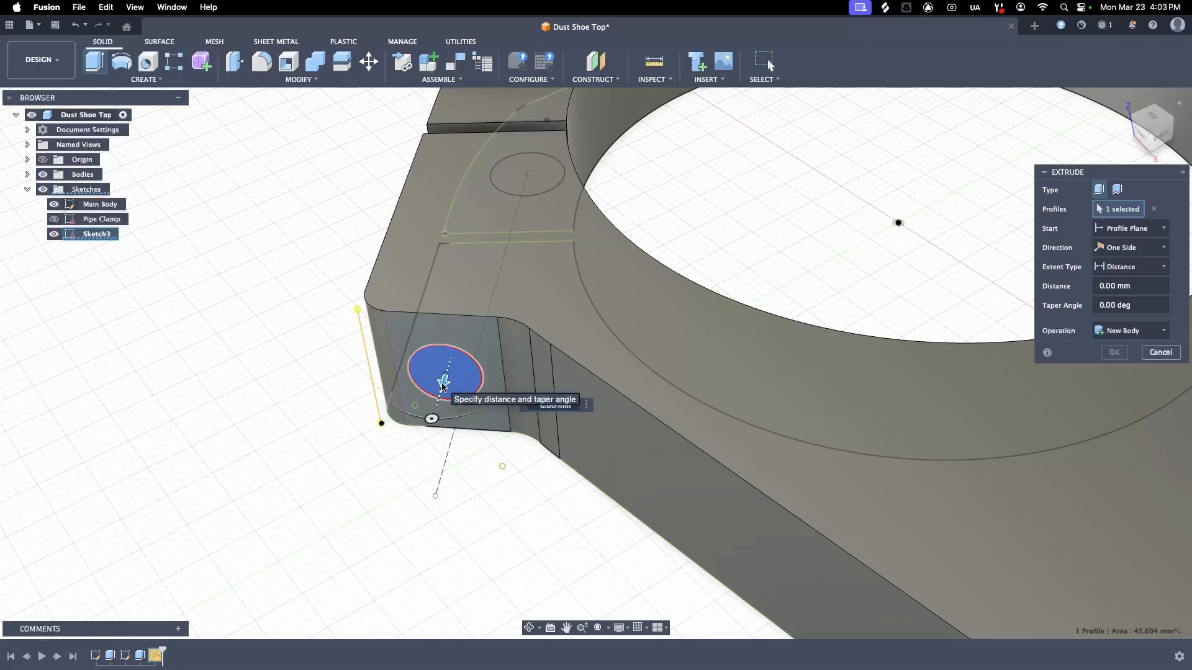
mouse_move(439, 389)
left_mouse_down()
mouse_move(433, 412)
mouse_move(457, 337)
mouse_move(448, 402)
left_mouse_up()
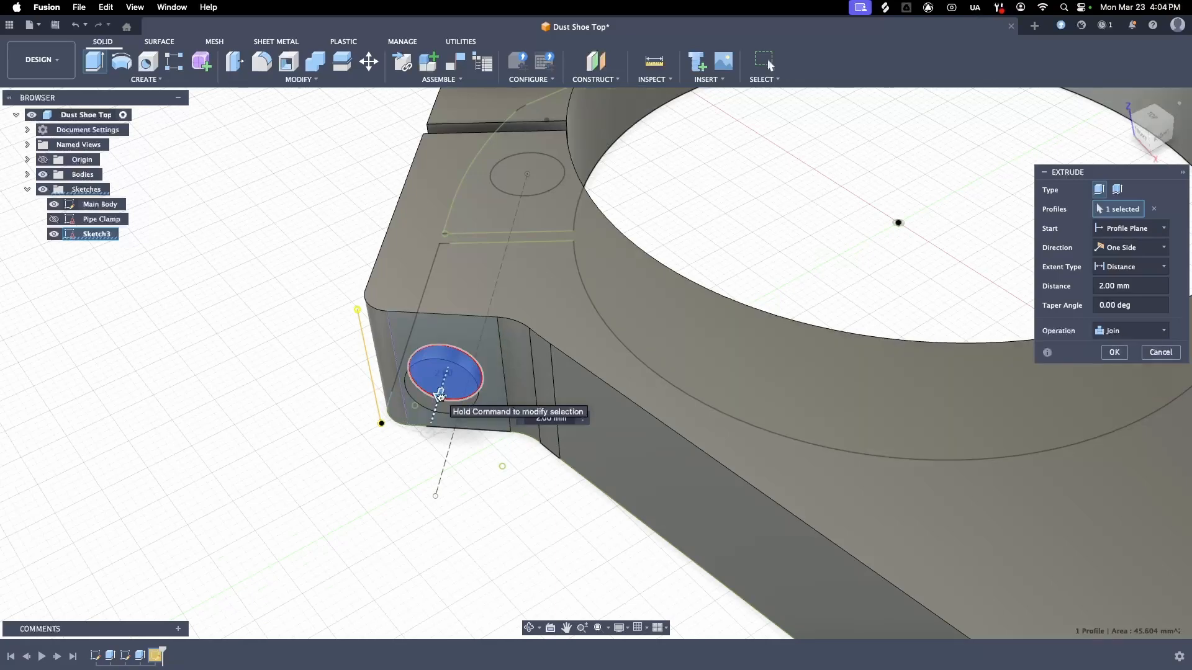
left_click_drag(439, 393, 589, 138)
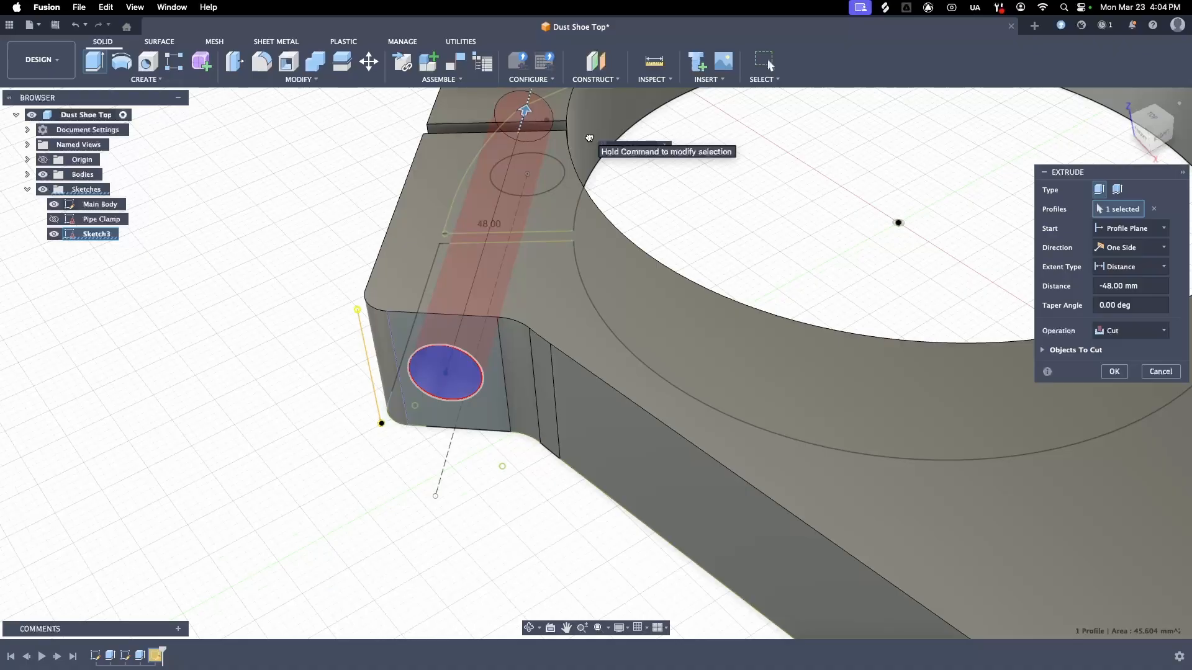
key("Return")
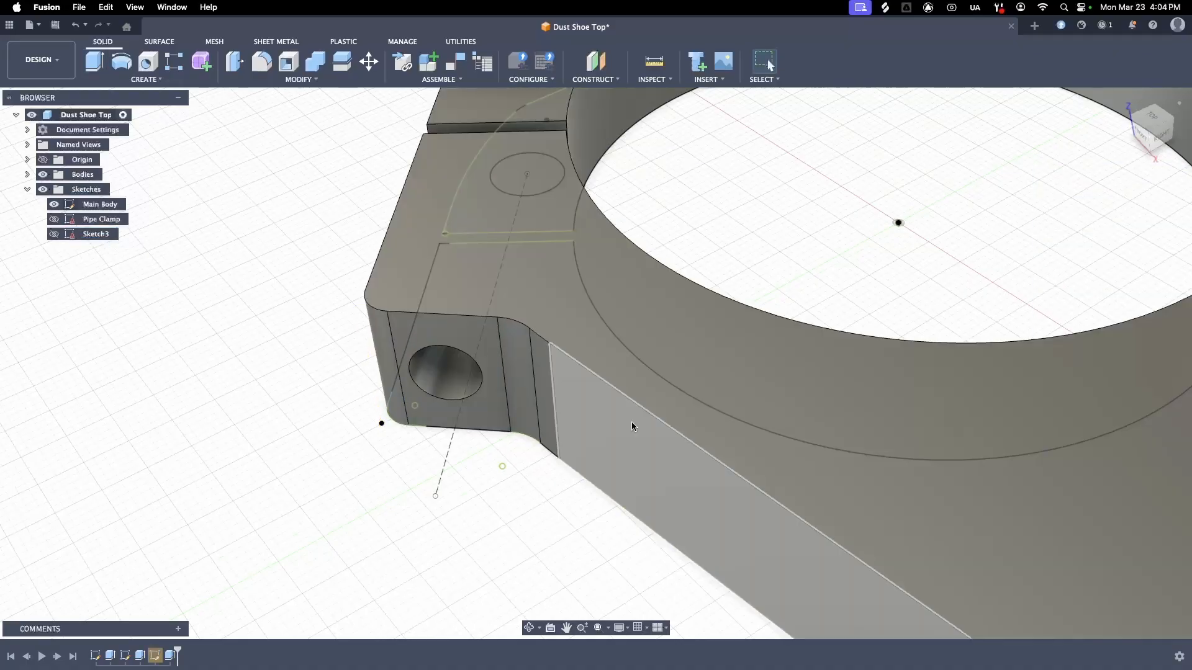
left_click(1124, 99)
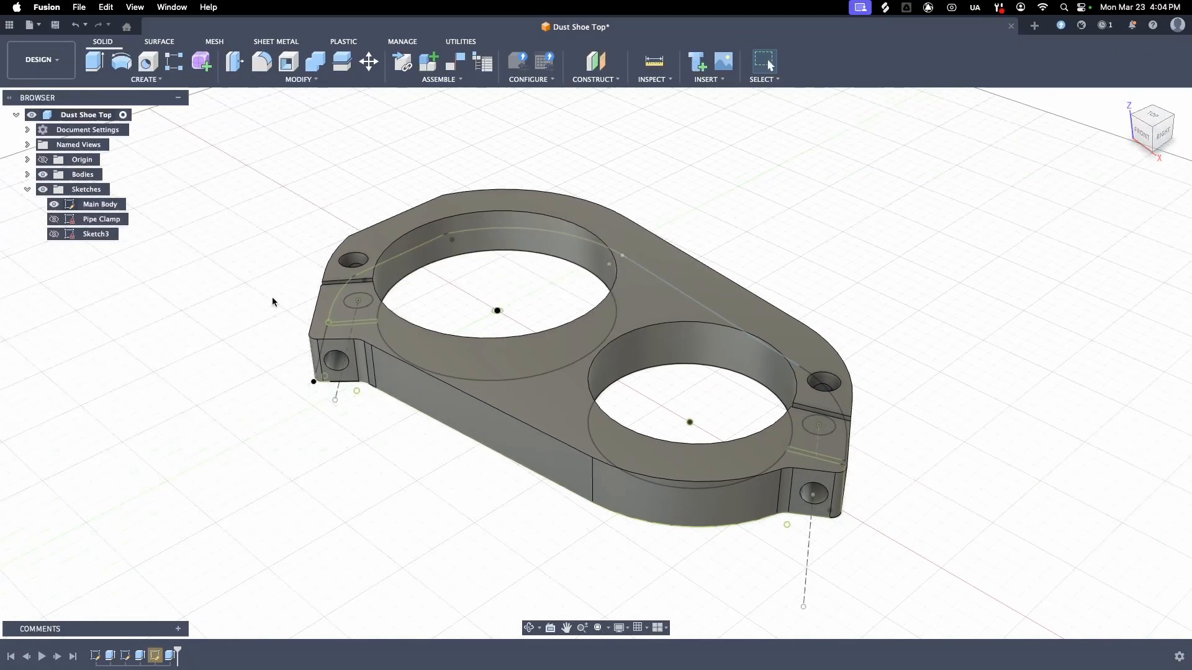
Step: Hide all sketches and inspect the dust shoe plate from above
left_click(43, 189)
middle_click_drag(400, 219, 1147, 169, "shift")
left_click_drag(1147, 169, 1148, 204)
middle_click_drag(1147, 203, 1142, 121, "shift")
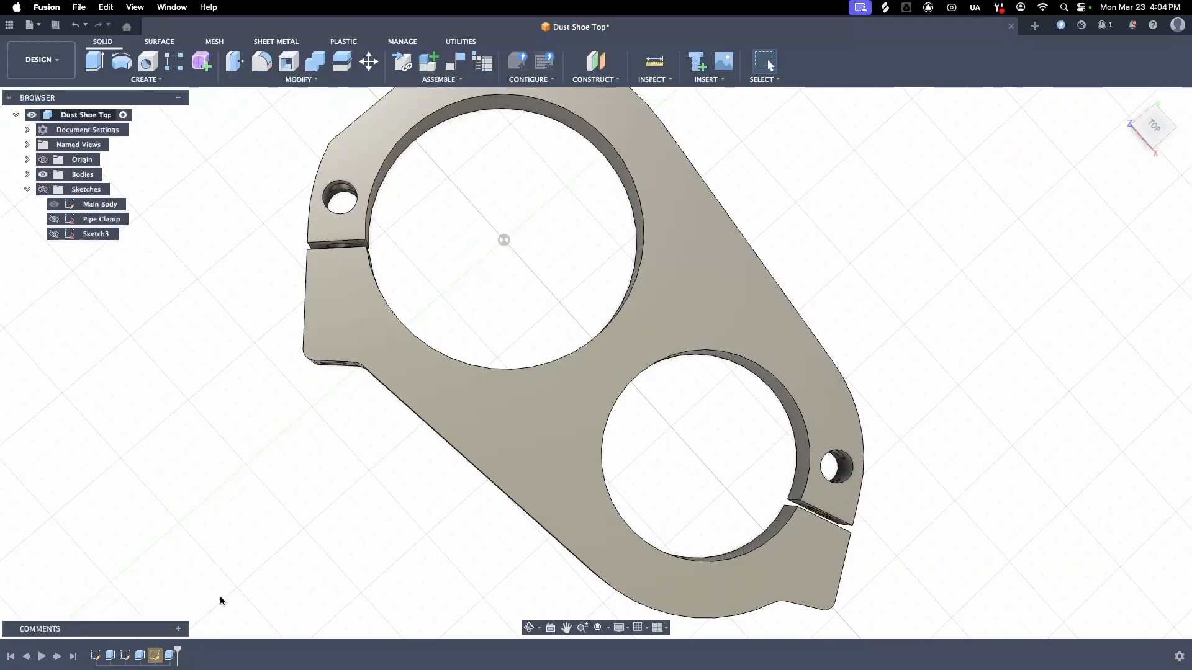
left_click(169, 657)
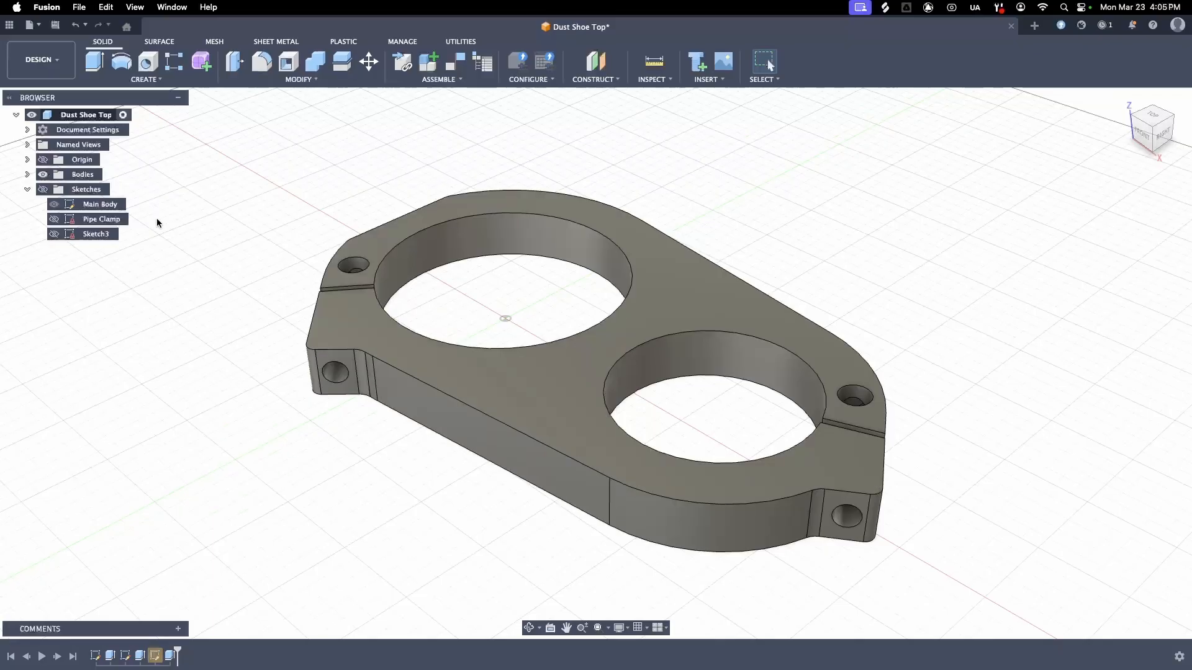
Step: Save a copy of the design under the name Dust Shoe Bottom Bracket
left_click(79, 7)
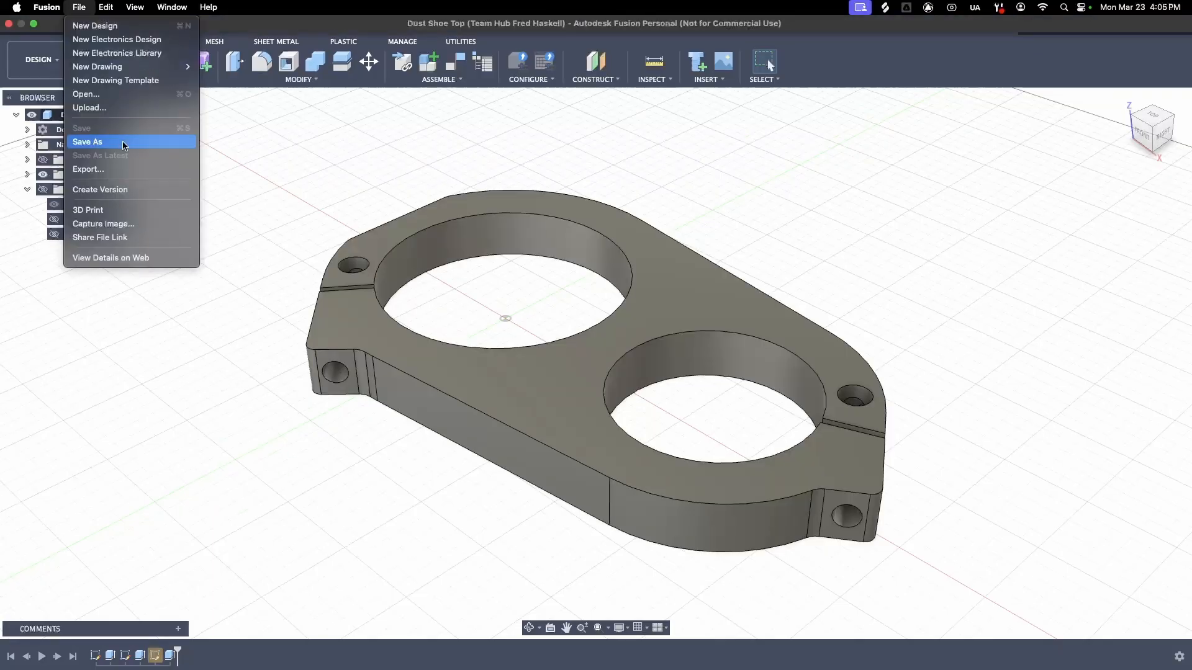
left_click(88, 142)
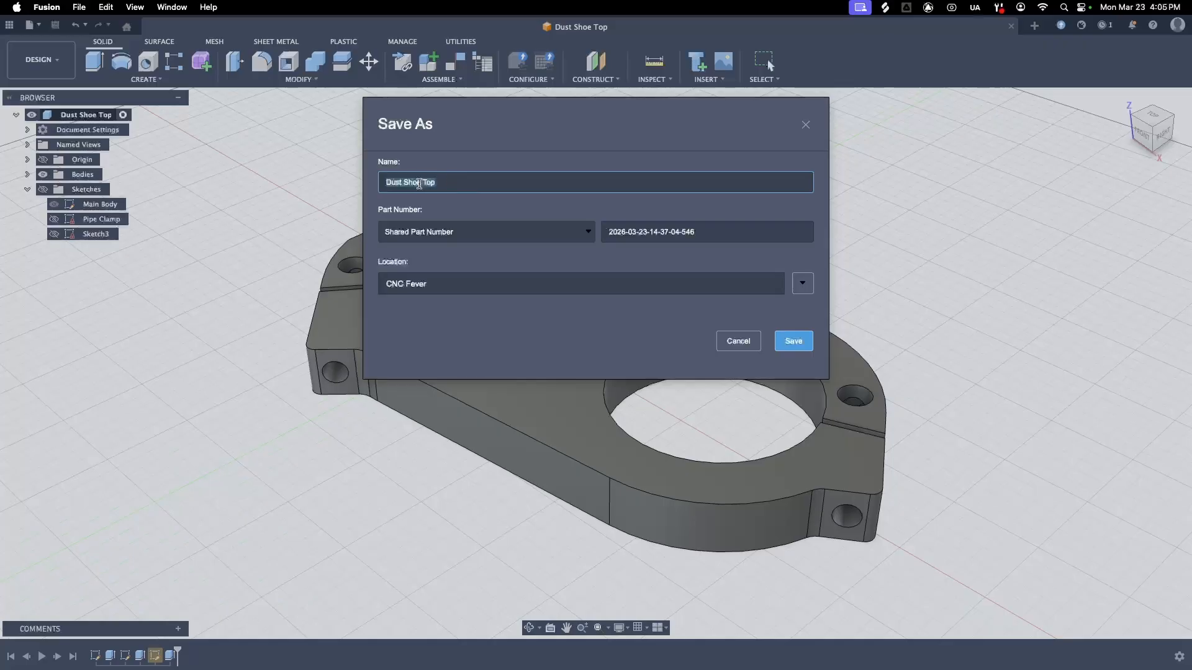
type("Dust Shoe B")
type("ottom Bracket")
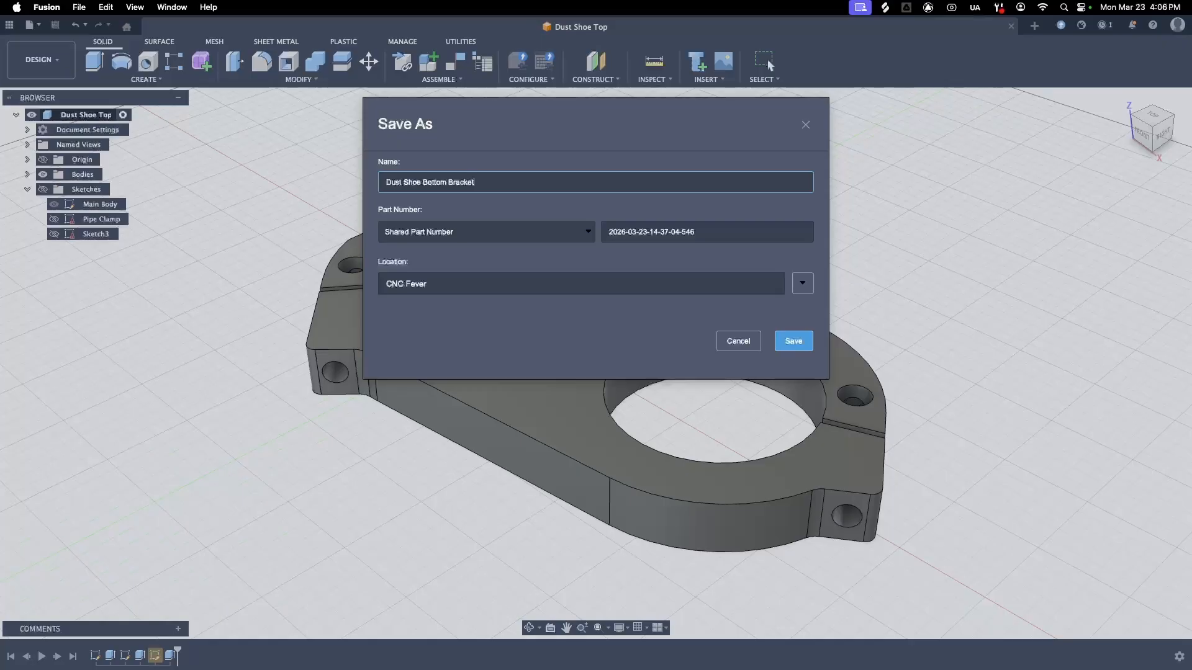
key("Return")
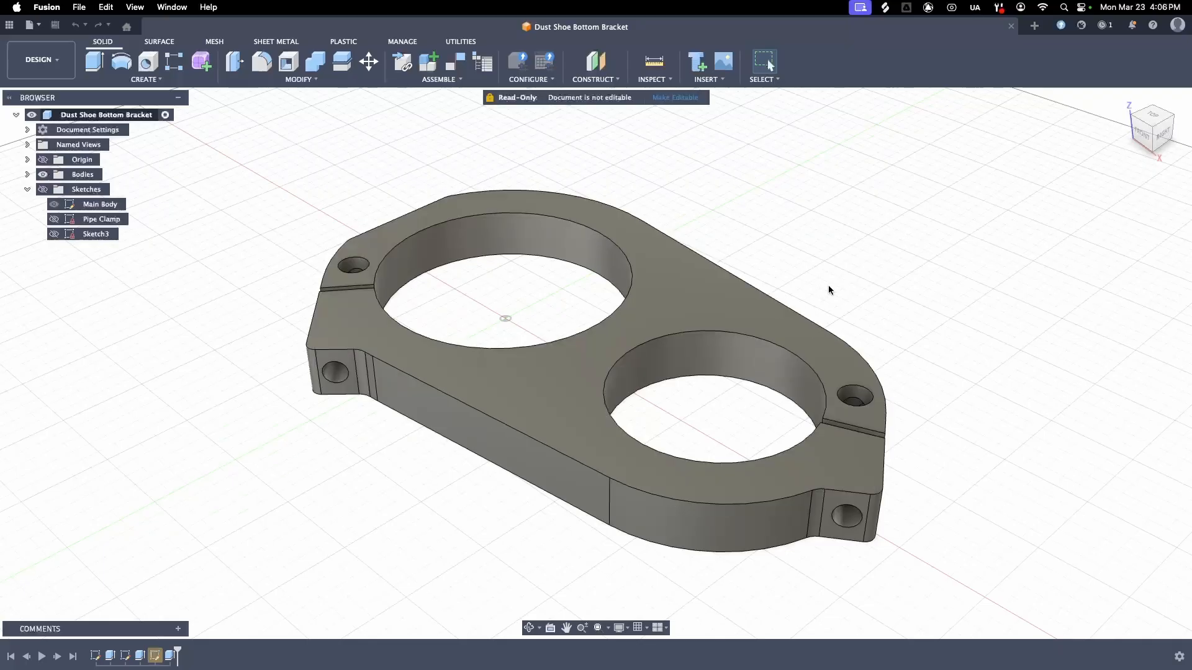
Step: Turn the plate to its bottom side and create a new sketch on the bottom face
mouse_move(1146, 131)
left_mouse_down()
mouse_move(1134, 143)
mouse_move(1134, 166)
mouse_move(1145, 130)
mouse_move(1132, 239)
left_mouse_up()
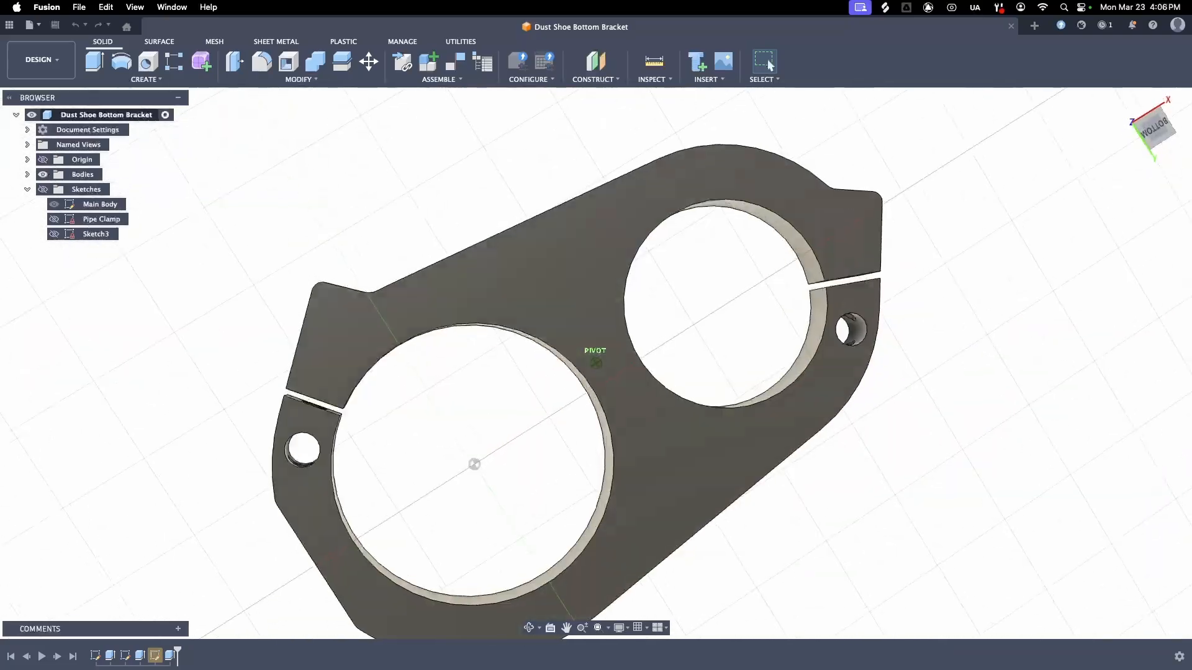
left_click_drag(1162, 158, 1165, 151)
left_click(1158, 131)
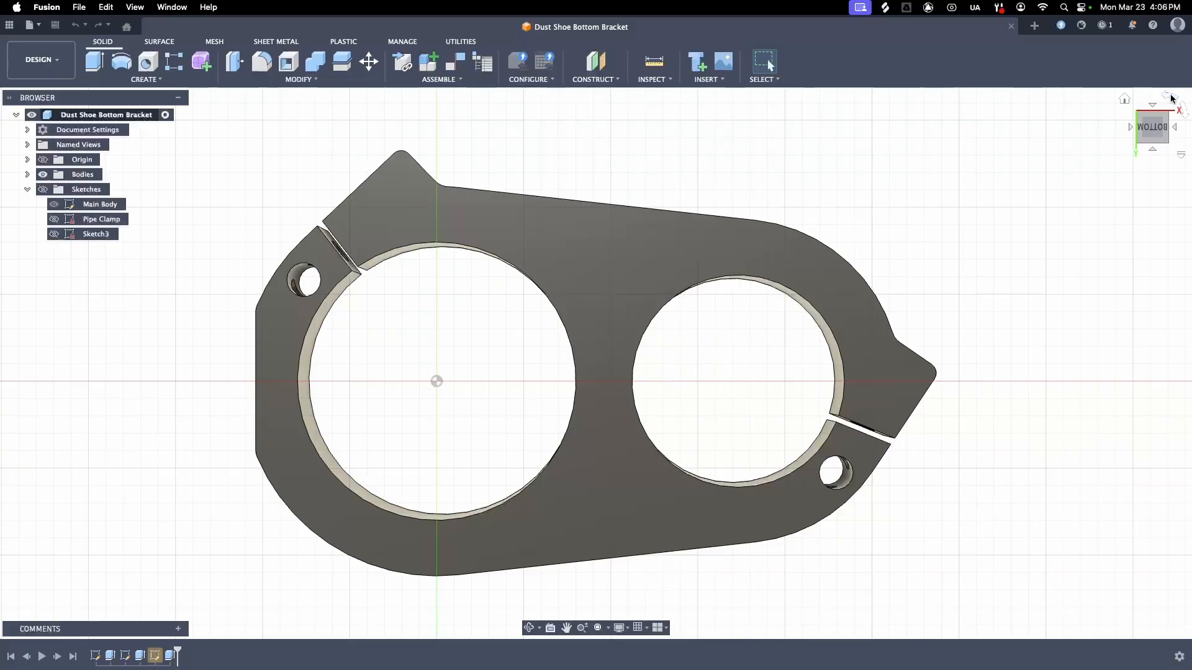
left_click(1172, 98)
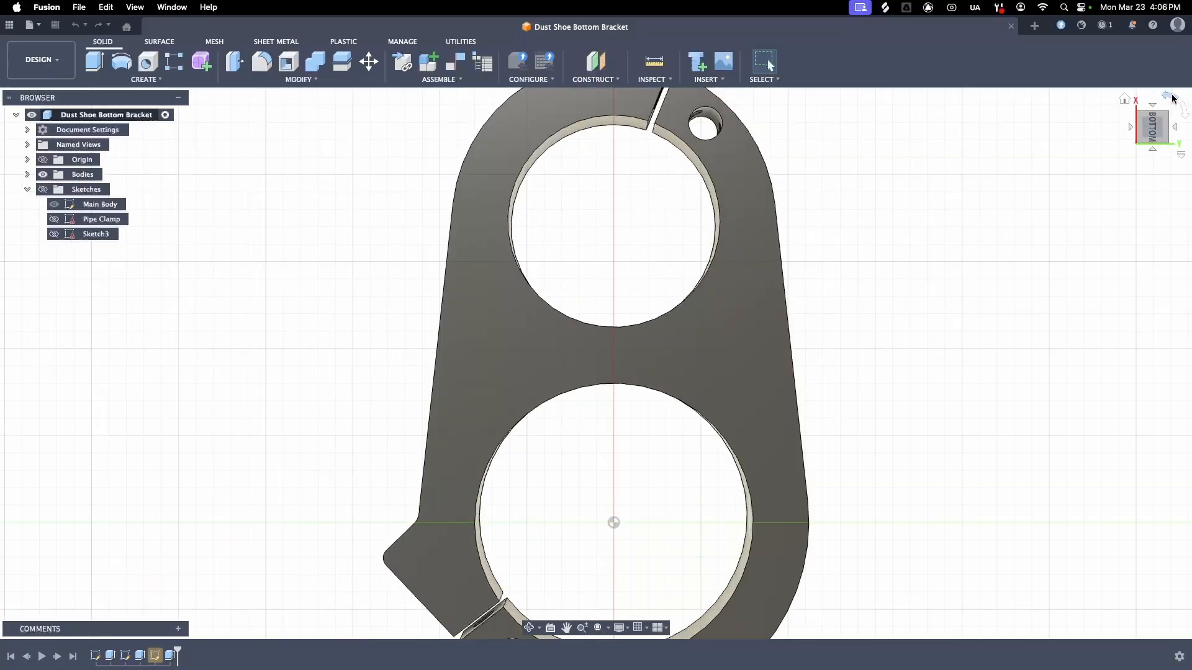
left_click(1172, 98)
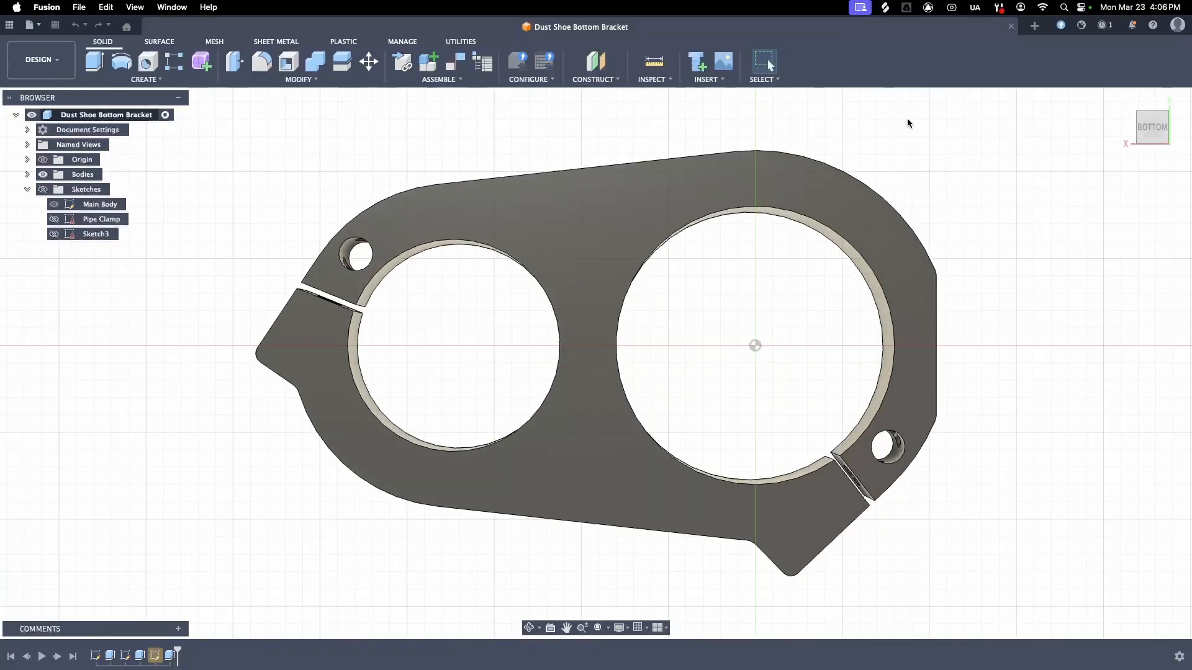
left_click(149, 80)
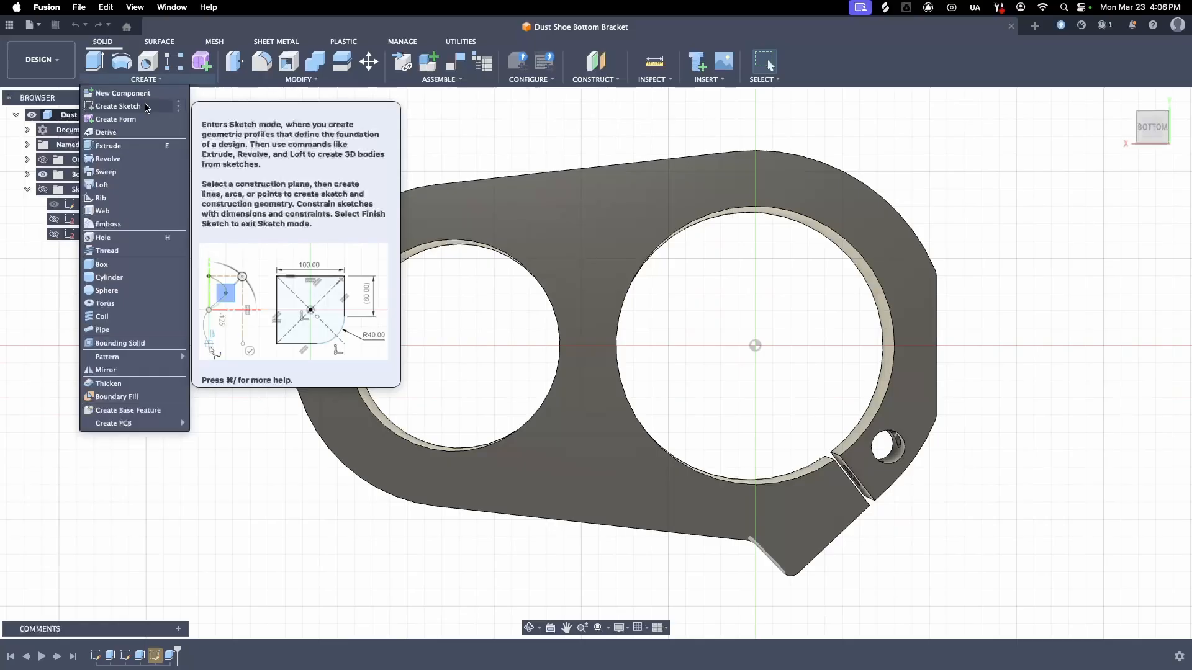
left_click(138, 108)
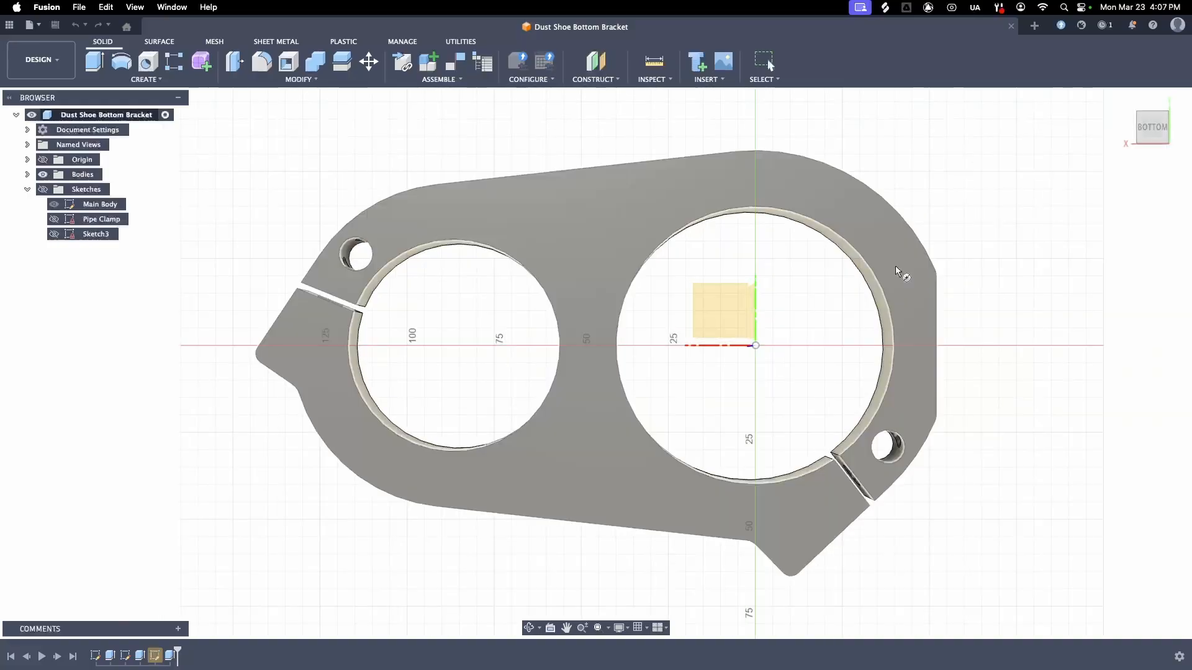
left_click(901, 262)
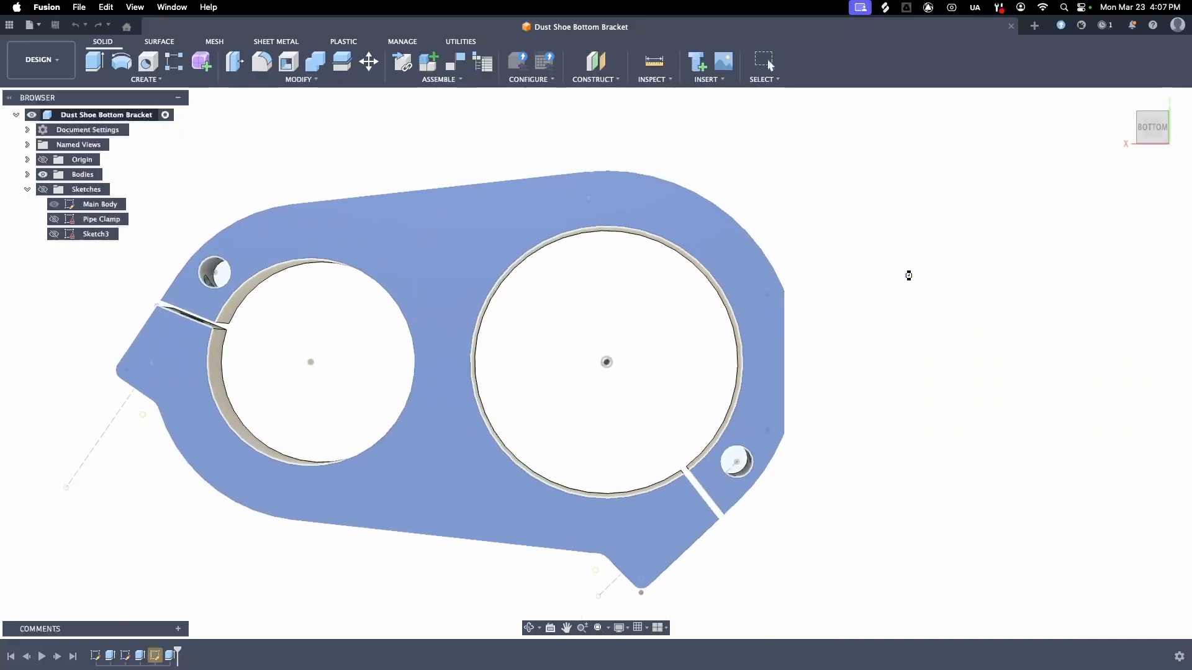
Step: Draw a 10.5 mm circle between the 80 mm opening and the upper end of the plate's straight end edge
left_click(738, 286)
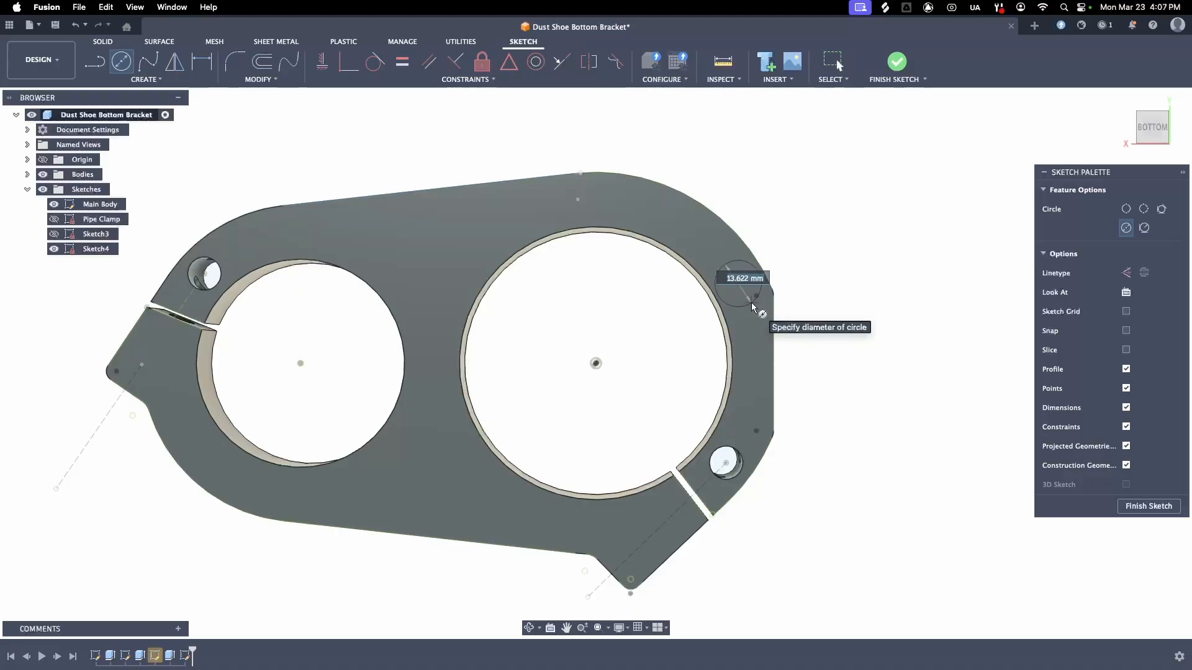
type("10.5")
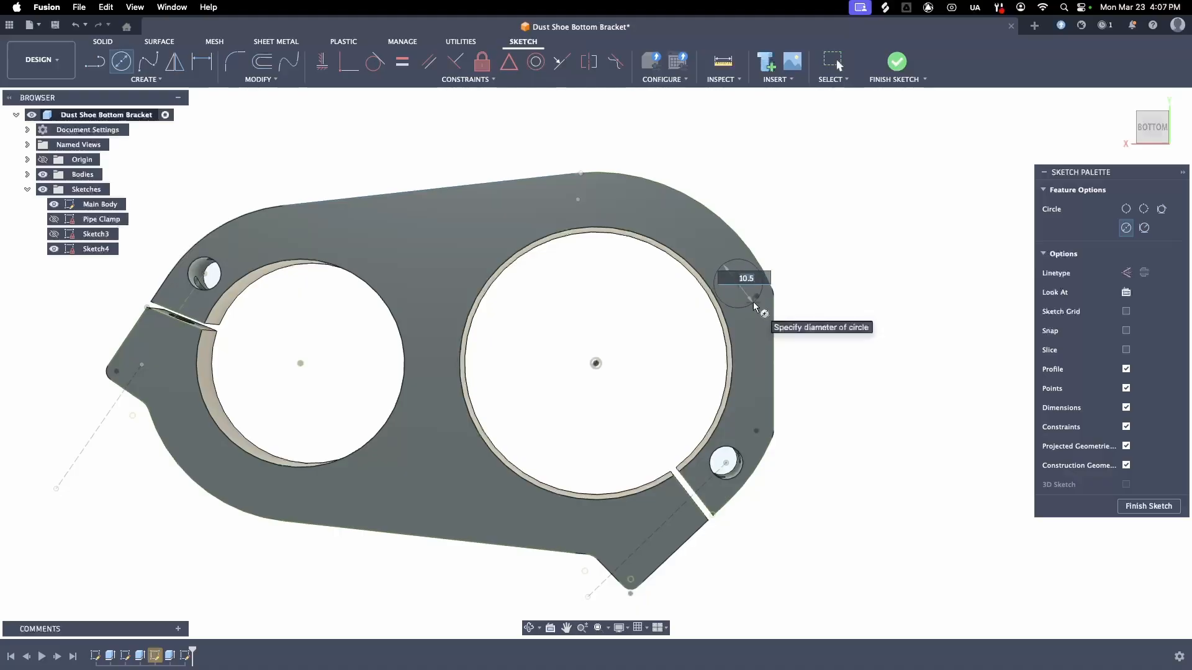
key("Return")
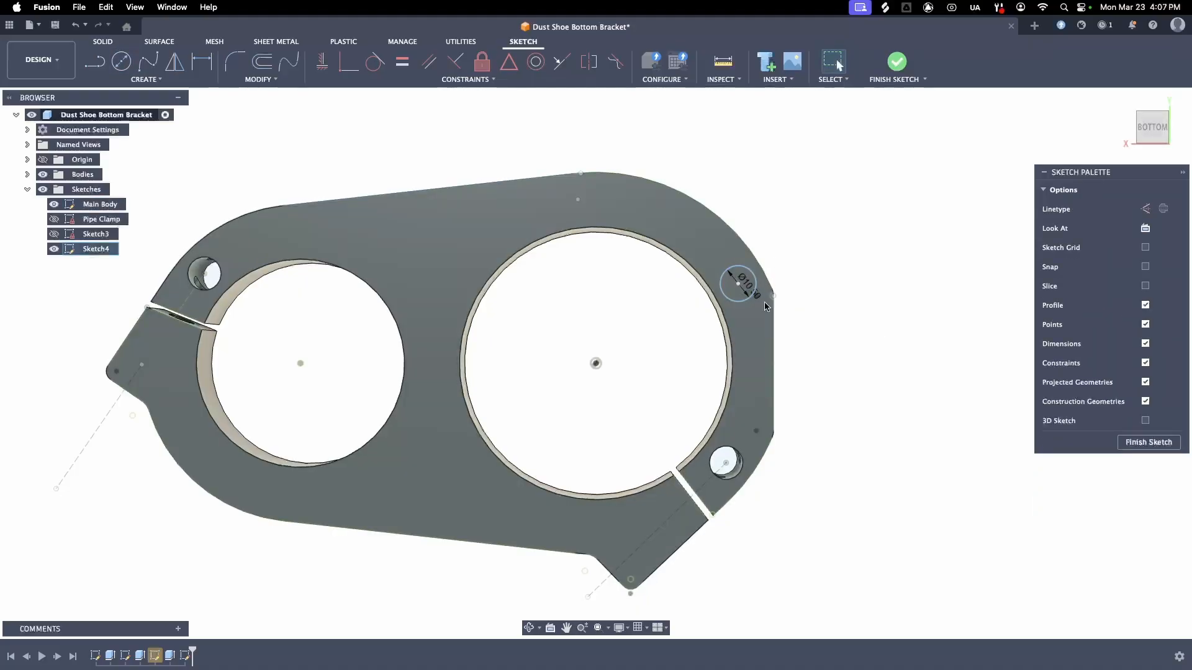
Step: Draw a second 10.5 mm circle between the two openings, near the plate's long upper edge
scroll(745, 313, "up", 3)
scroll(743, 317, "up", 3)
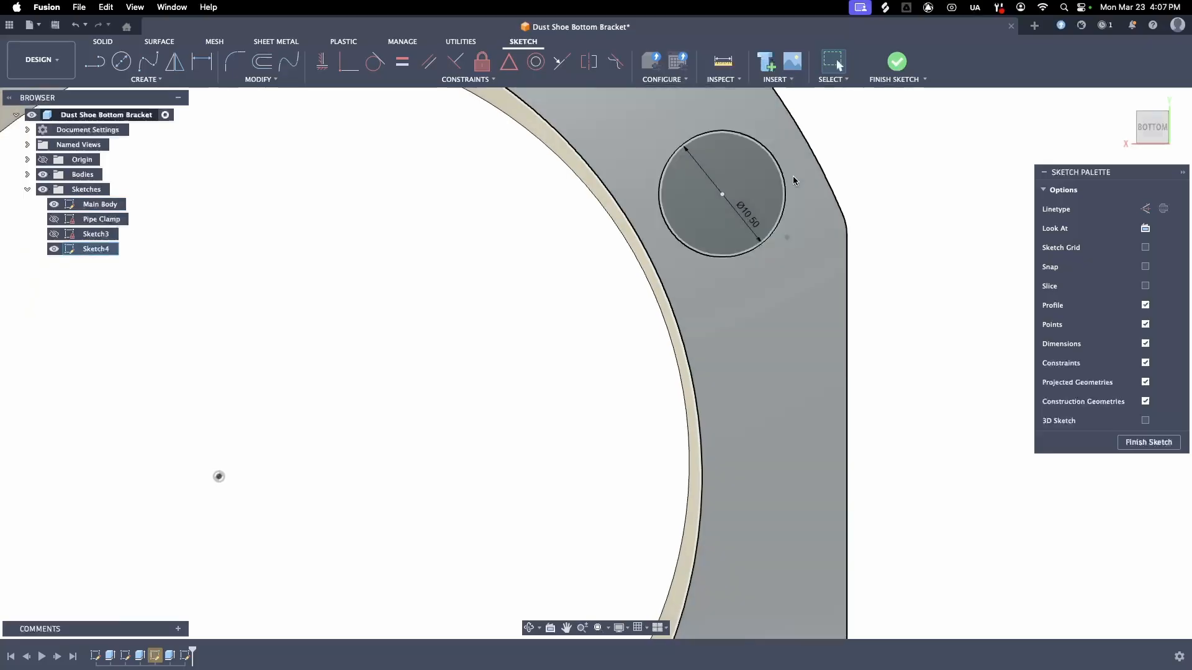
scroll(742, 379, "down", 5)
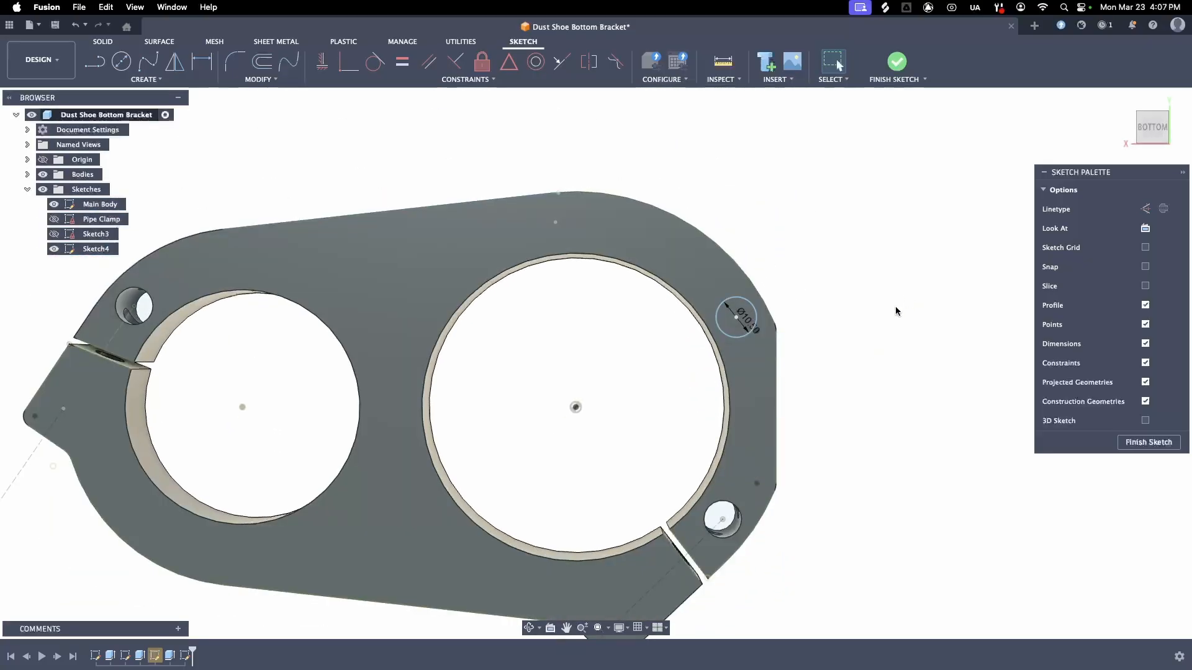
scroll(876, 363, "down", 2)
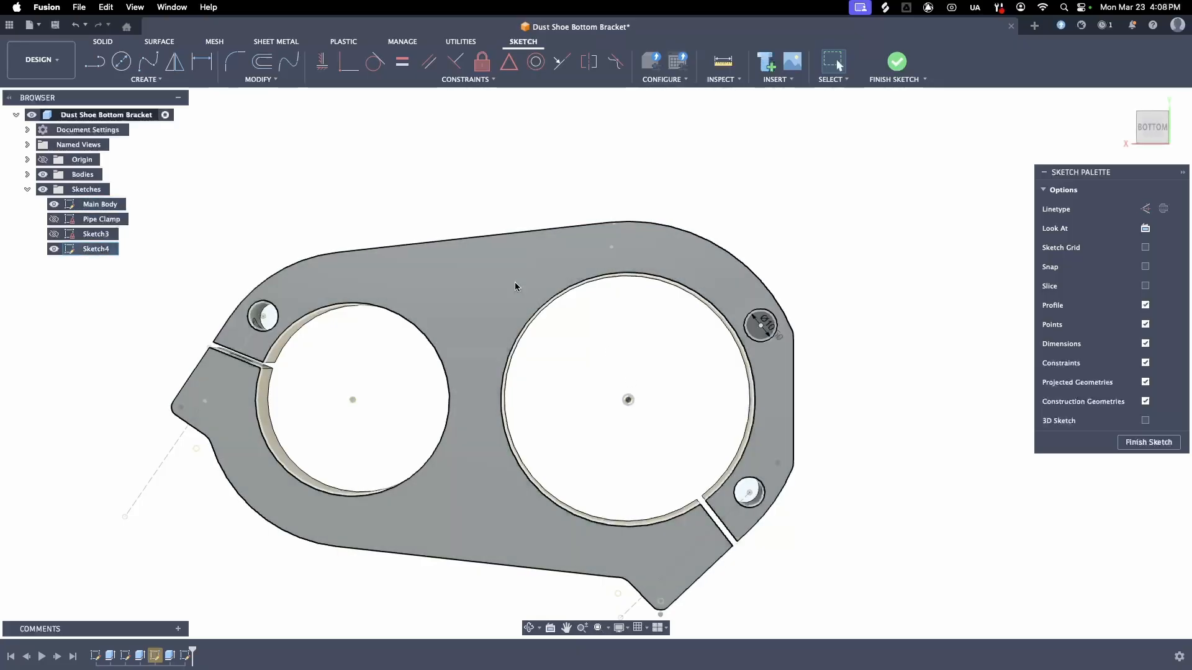
key("c")
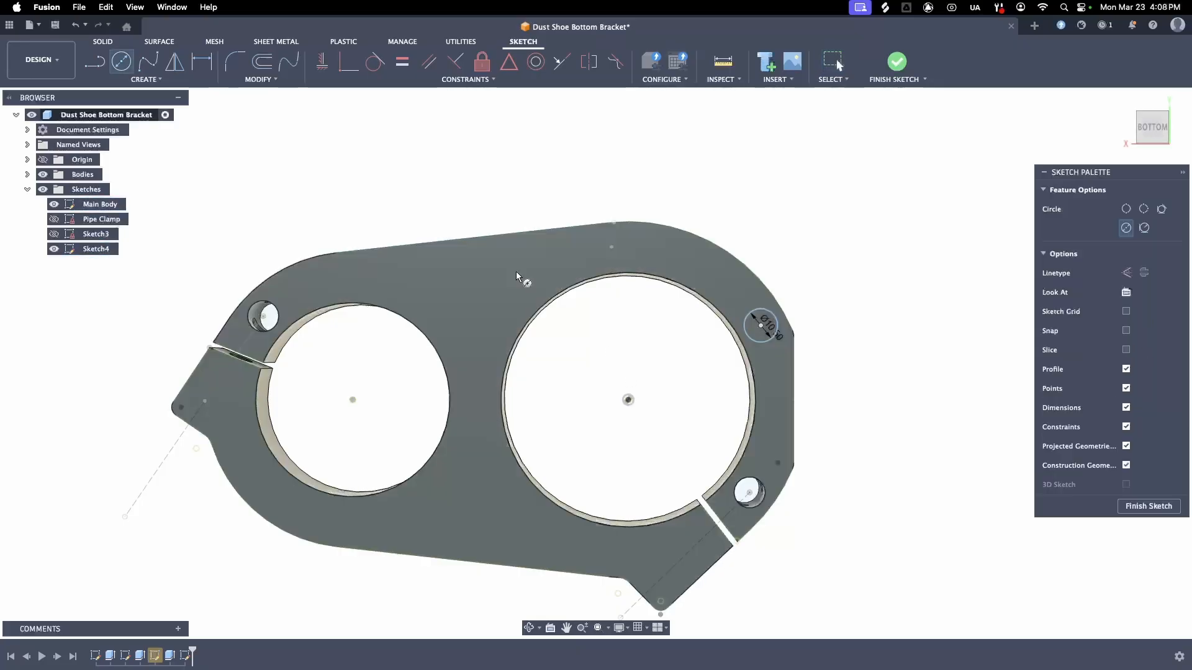
left_click(515, 274)
type("10")
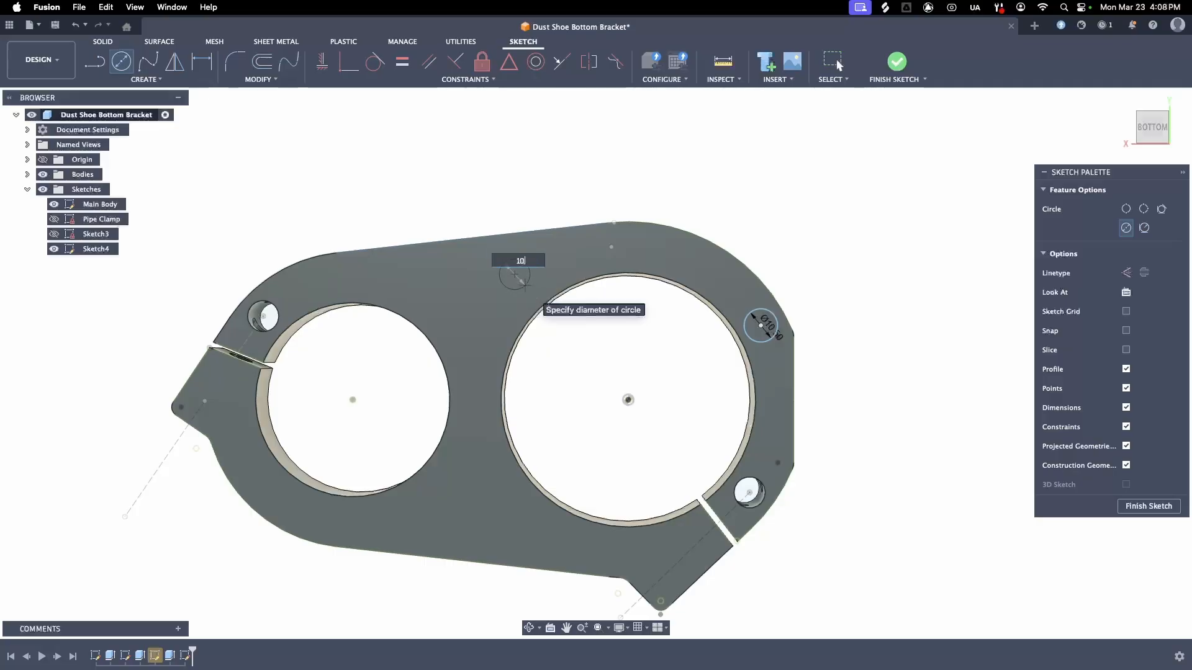
type(".5")
key("Return")
key("Escape")
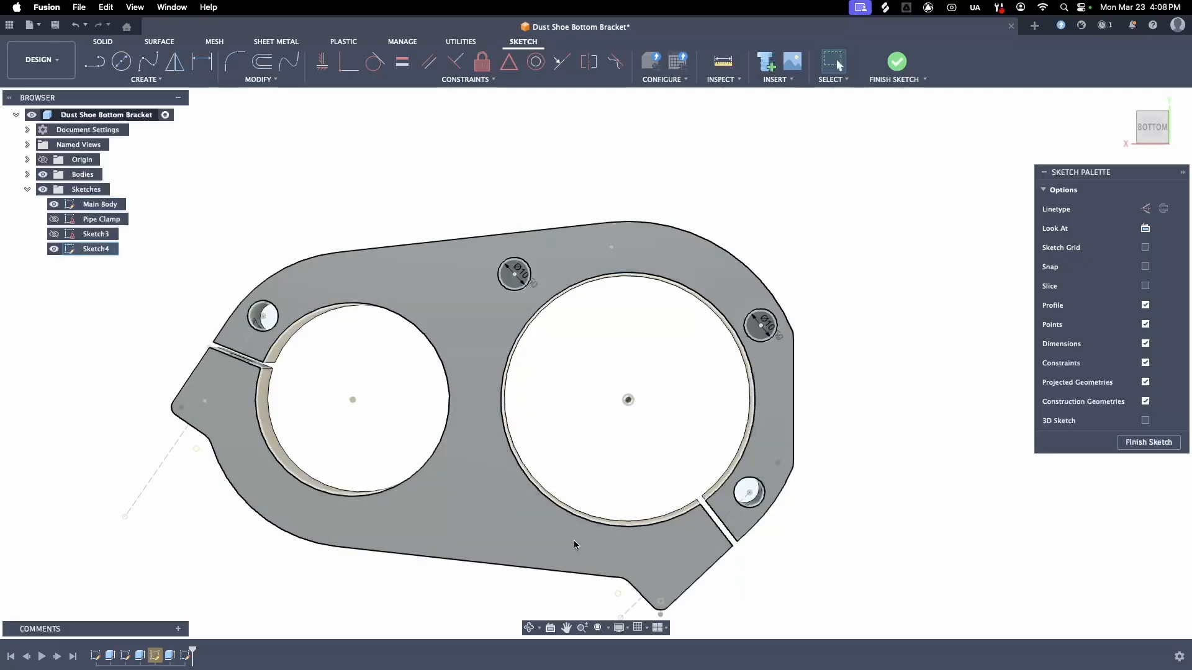
Step: Draw a third 10.5 mm circle between the 80 mm opening and the lower edge, near the clamp tab
key("c")
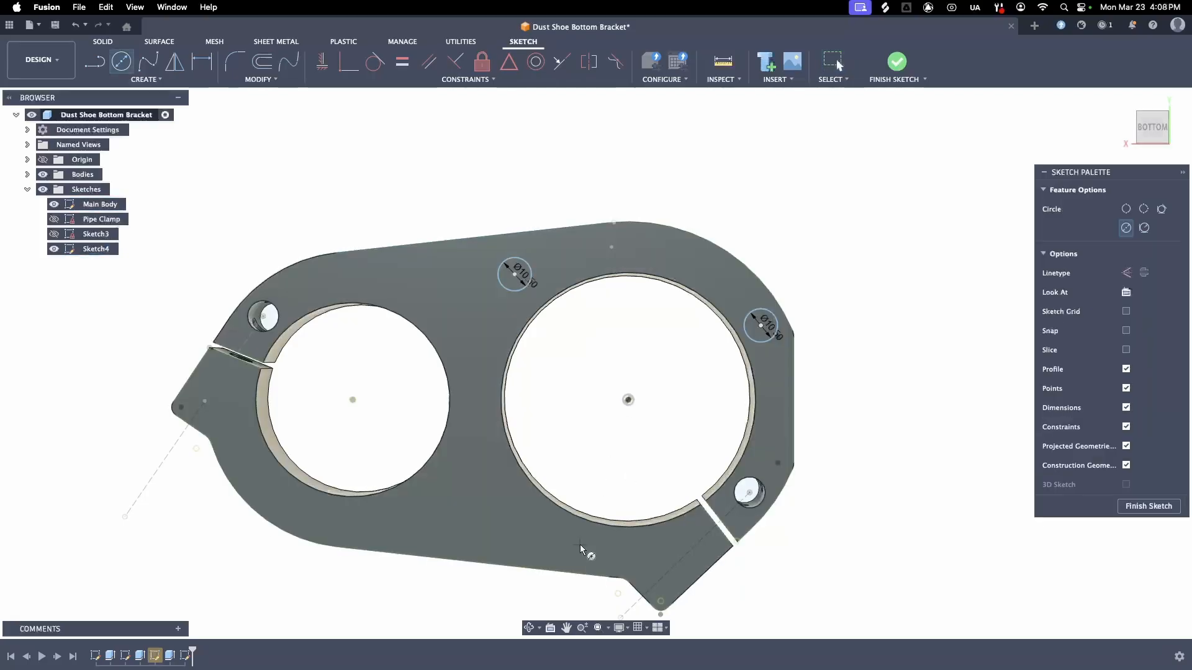
left_click(579, 543)
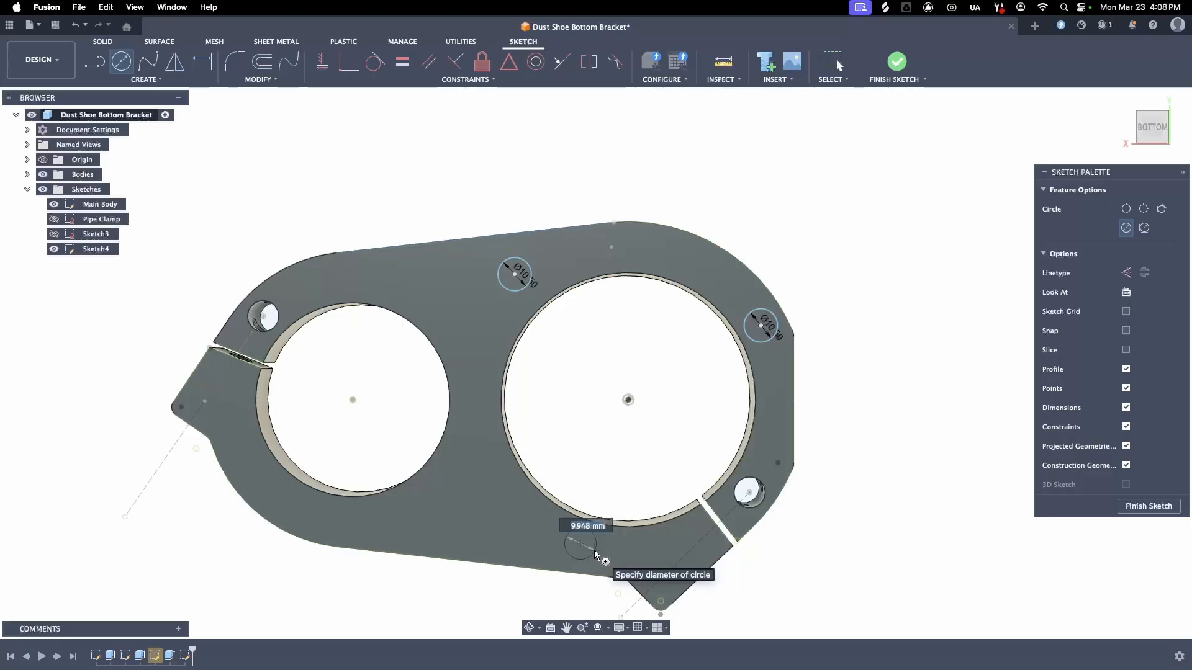
type("10.5")
key("Return")
key("Escape")
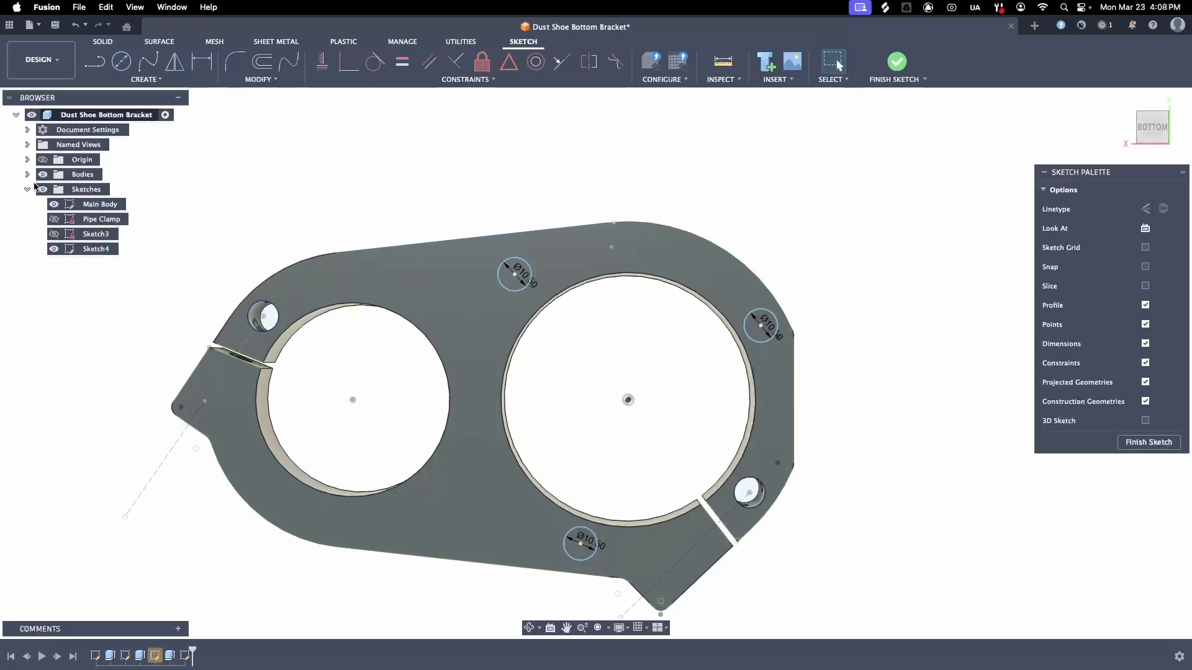
Step: Hide the bodies and draw a fourth 10.5 mm circle vertically below the circle between the two openings
left_click(42, 175)
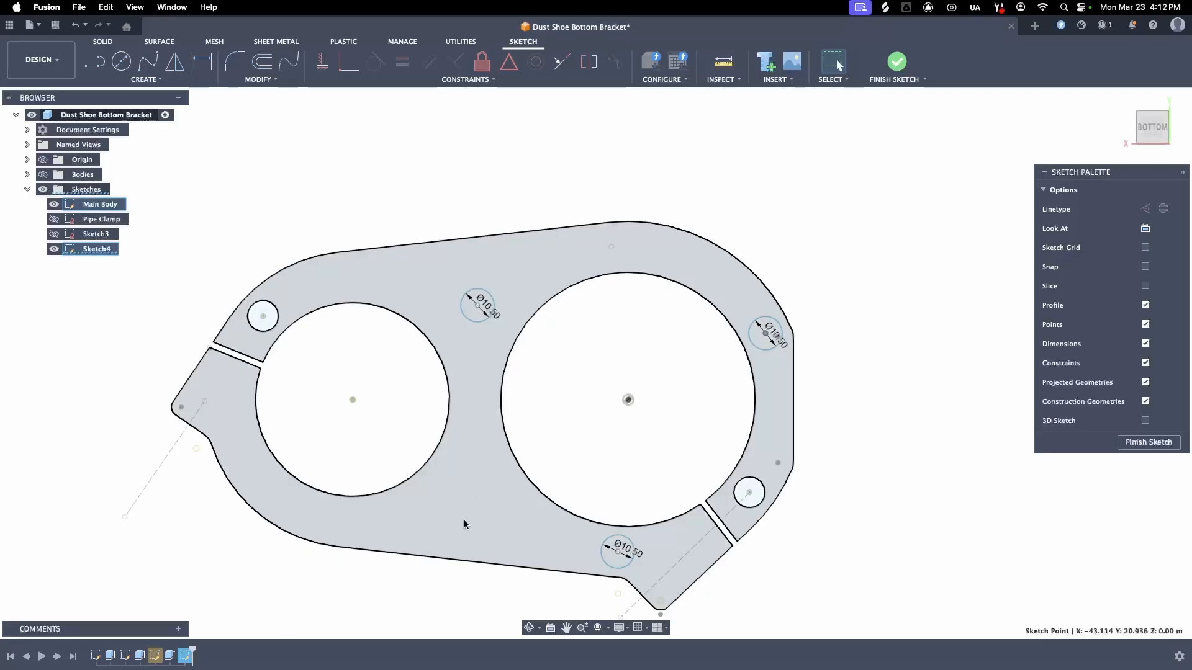
key("c")
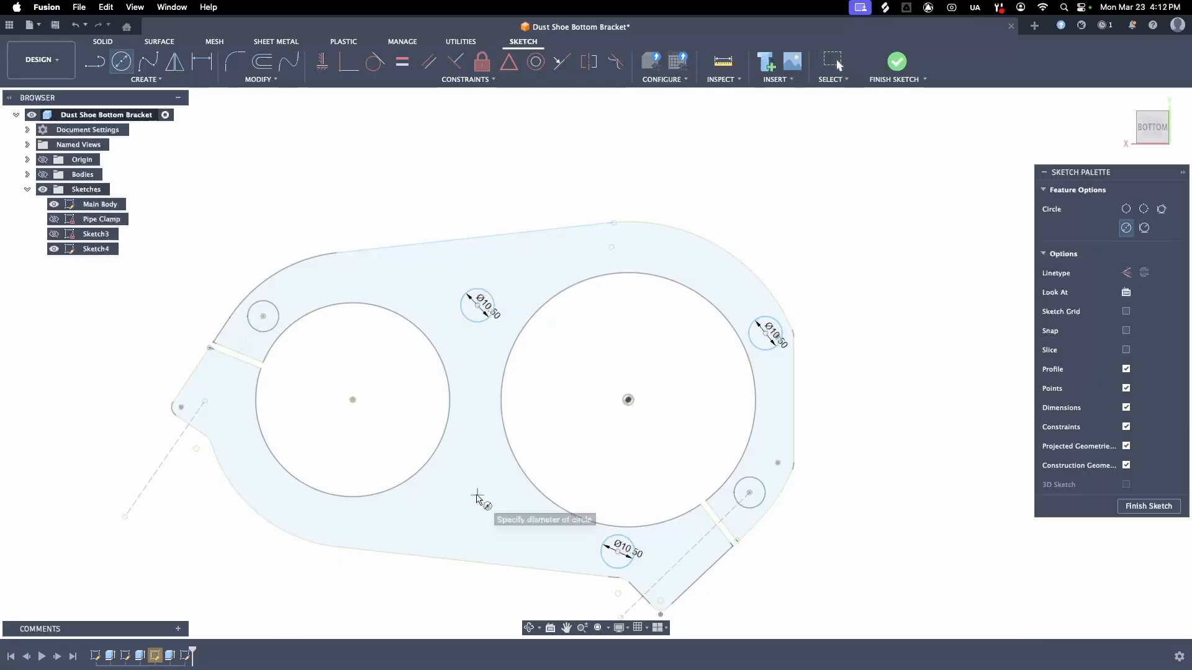
left_click(477, 494)
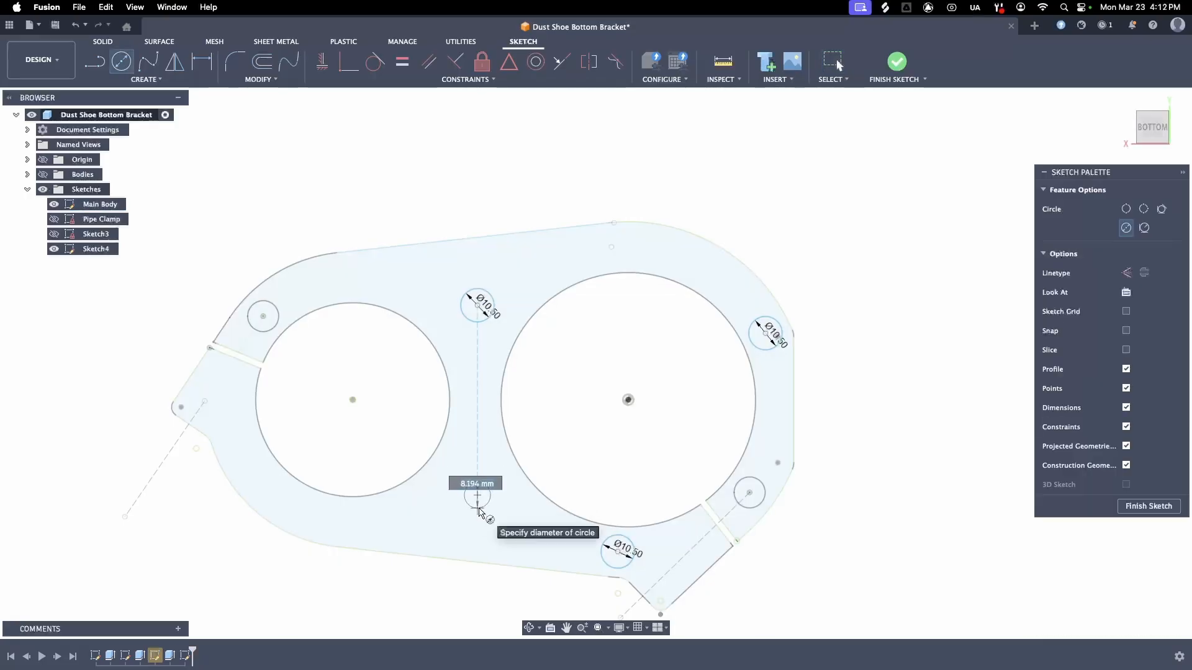
type("10.5")
key("Return")
key("Escape")
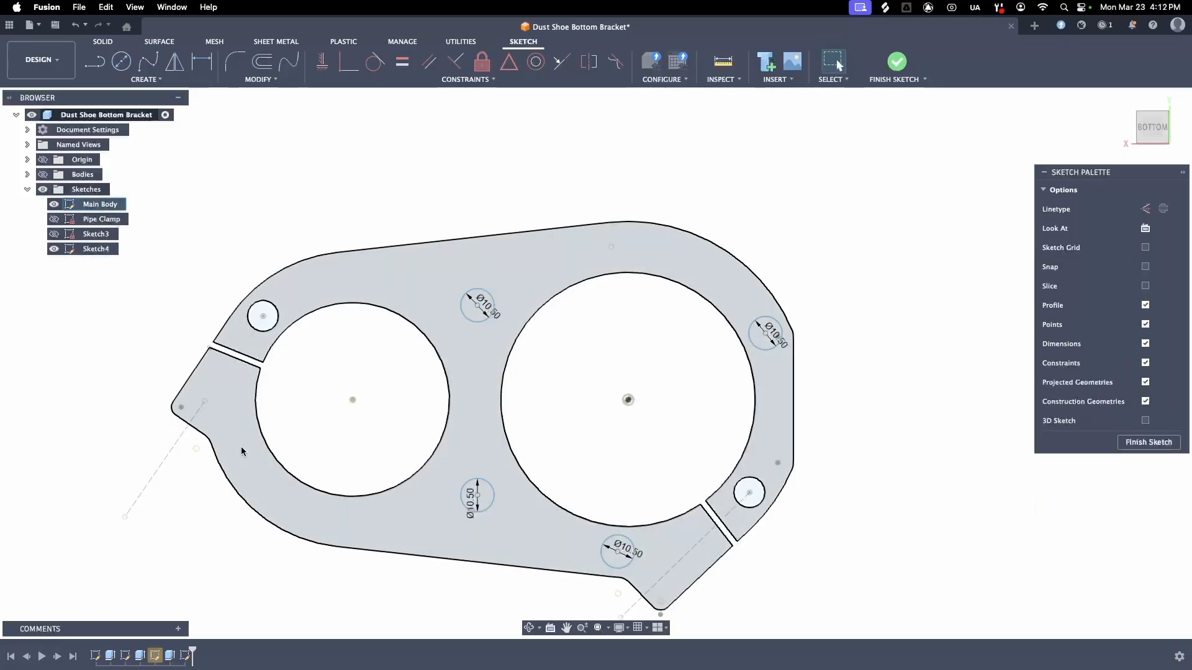
Step: Draw a fifth 10.5 mm circle between the smaller opening and the plate's outer edge, just below its clamp tab
key("c")
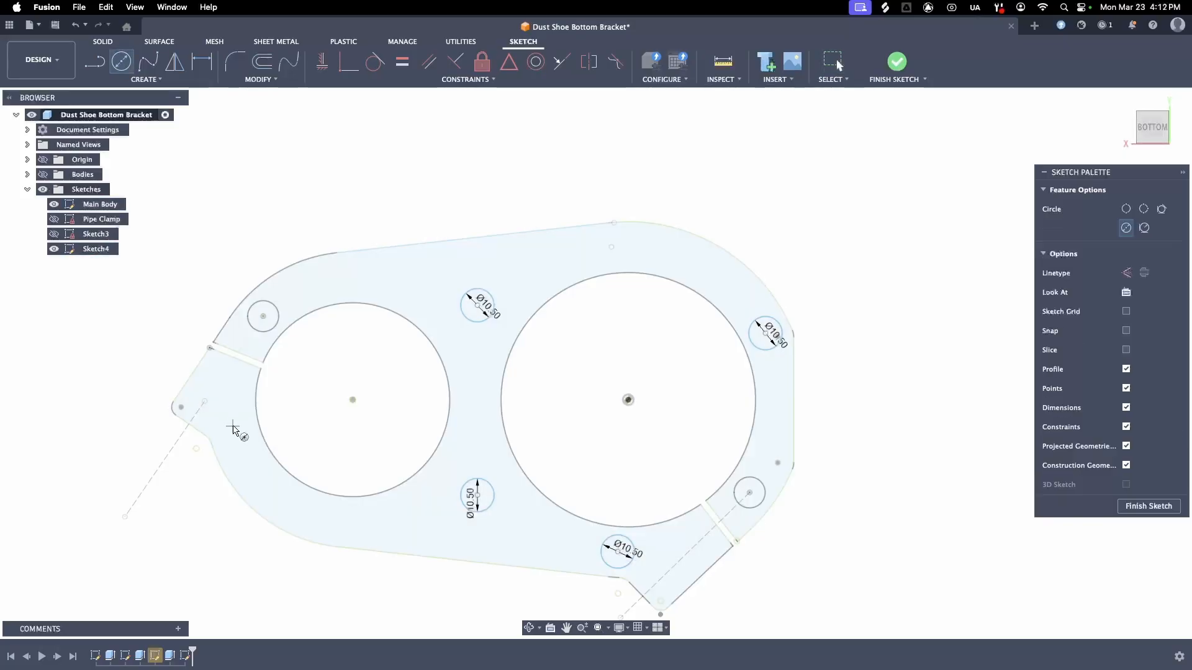
left_click(233, 428)
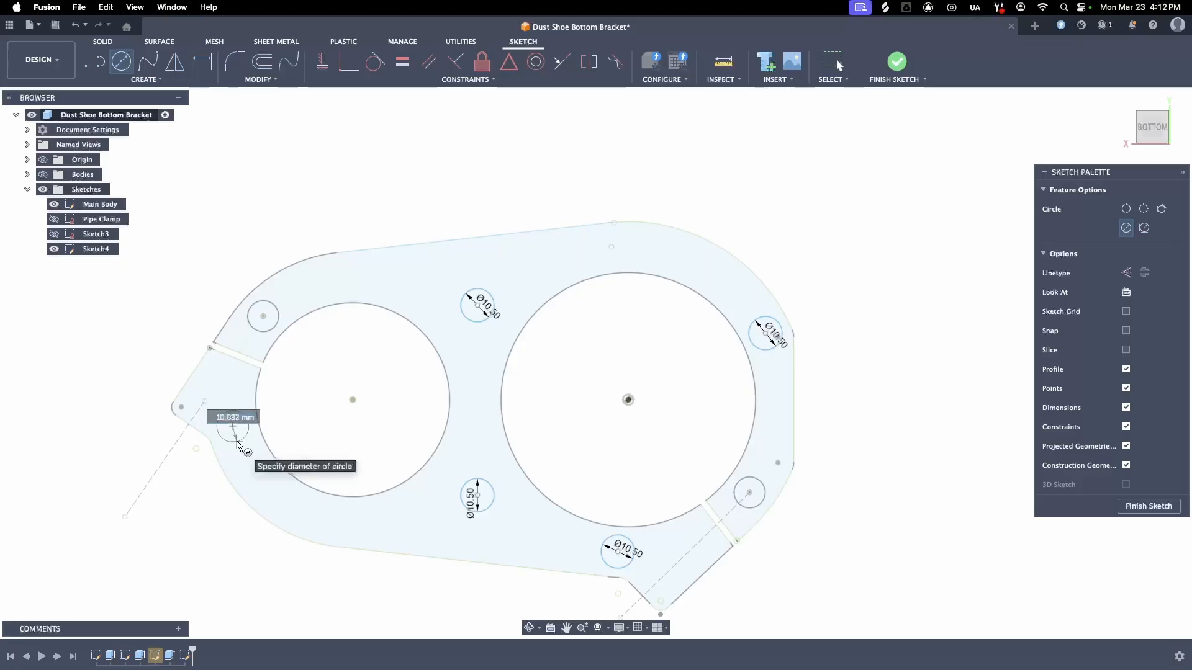
type("10.5")
key("Return")
key("Escape")
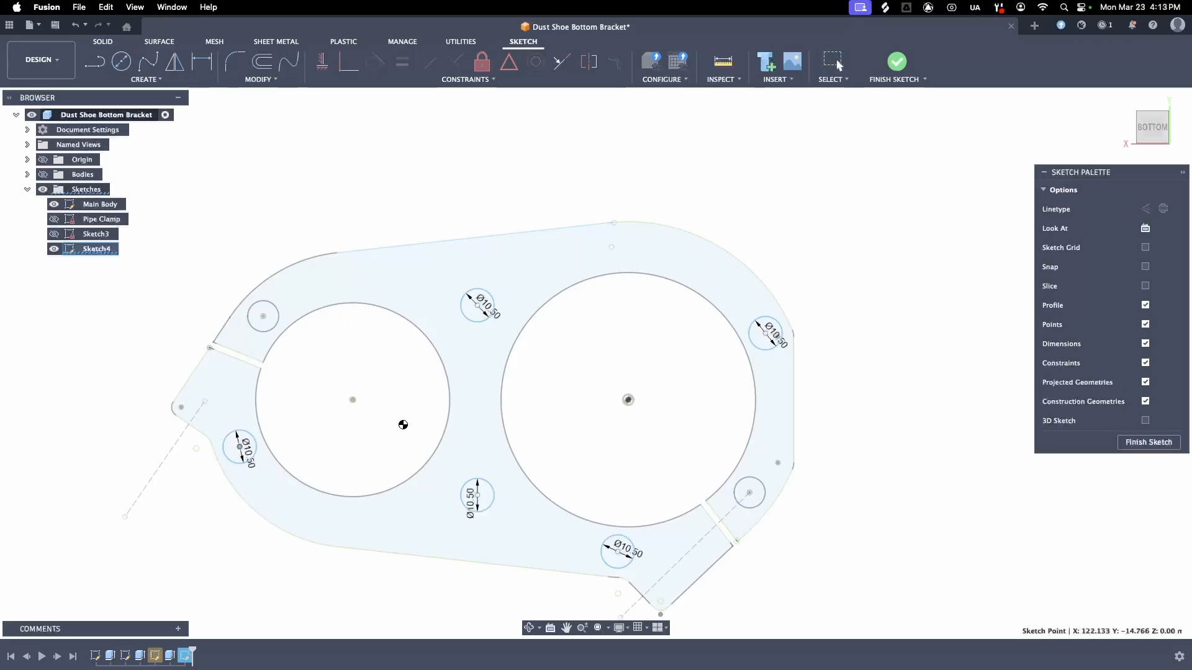
Step: Draw a sixth 10.5 mm circle above the smaller opening, beside the existing hole in the clamp end
key("c")
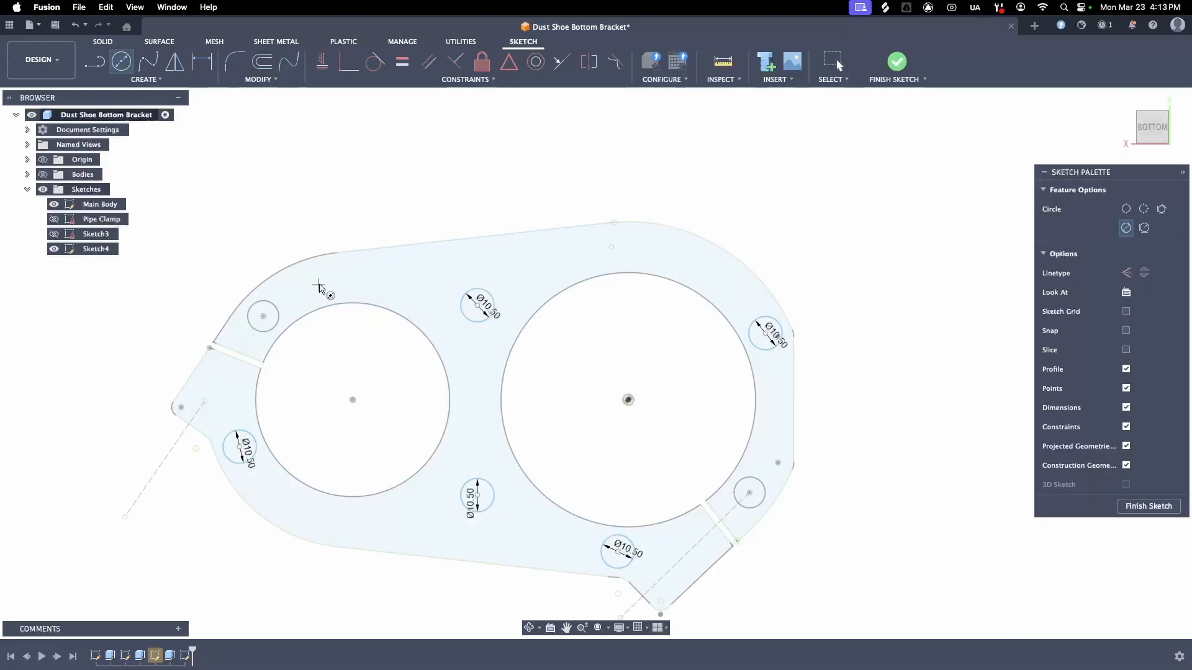
left_click(318, 284)
type("10")
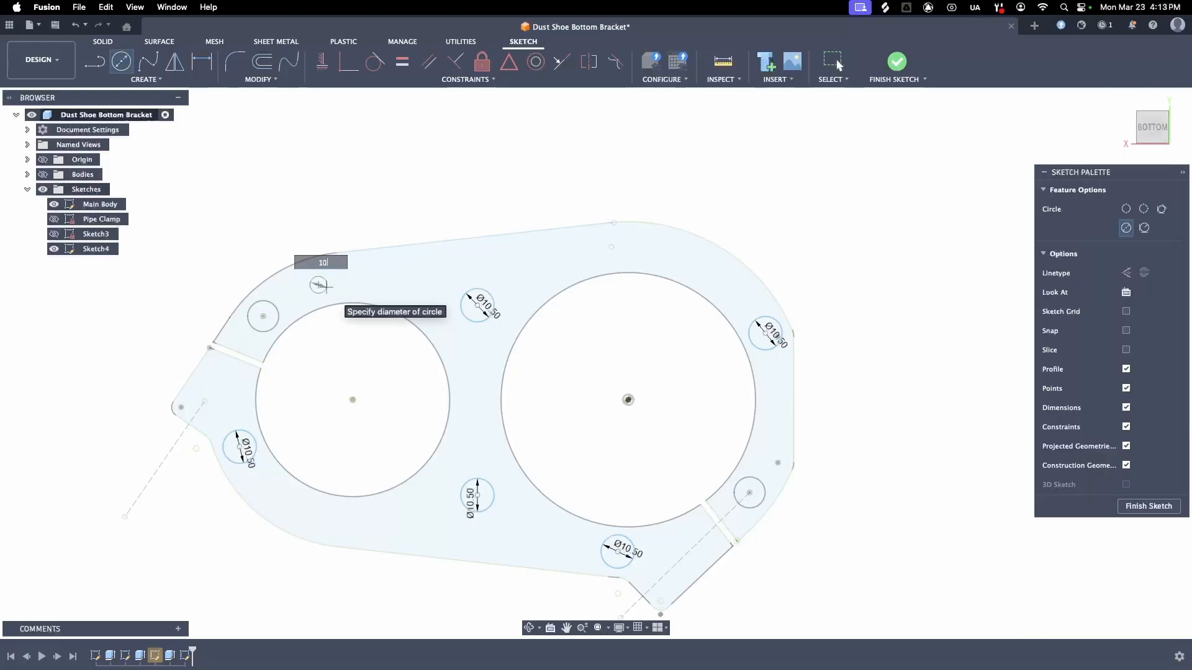
type(".5")
key("Return")
key("Escape")
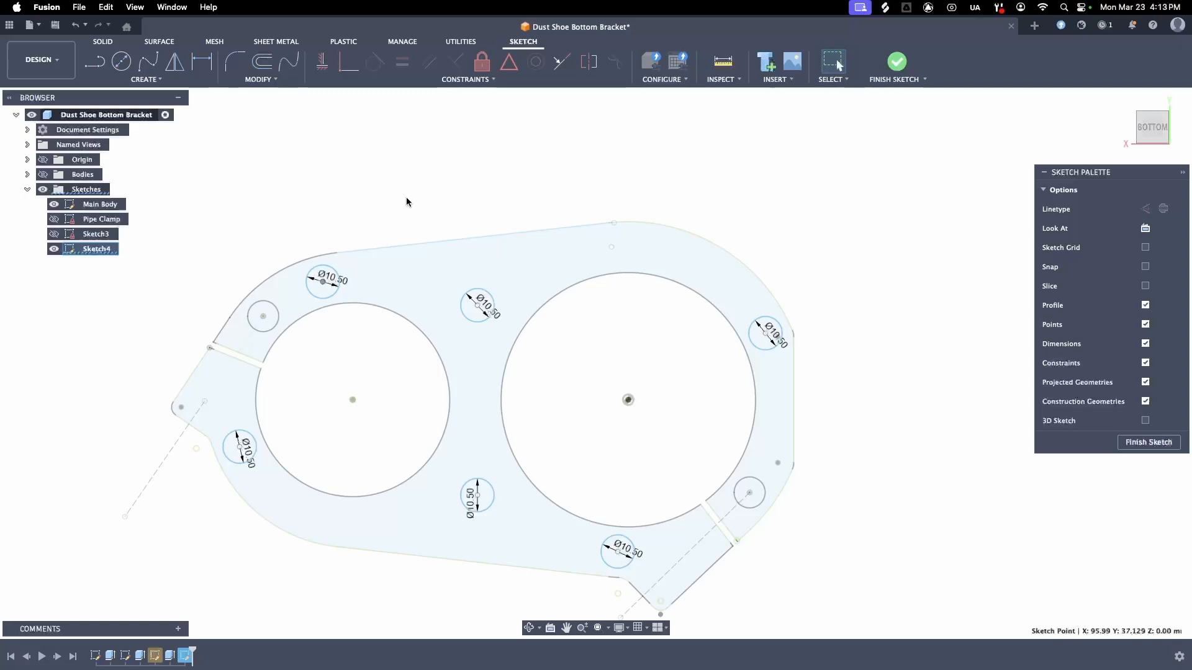
Step: Spread the circles along the plate's long edges, moving the upper middle one above the larger opening and the lower middle one towards the smaller, and finish the sketch
left_click_drag(415, 515, 425, 520)
mouse_move(477, 305)
left_mouse_down()
mouse_move(500, 274)
mouse_move(556, 260)
left_mouse_up()
left_click_drag(322, 281, 371, 280)
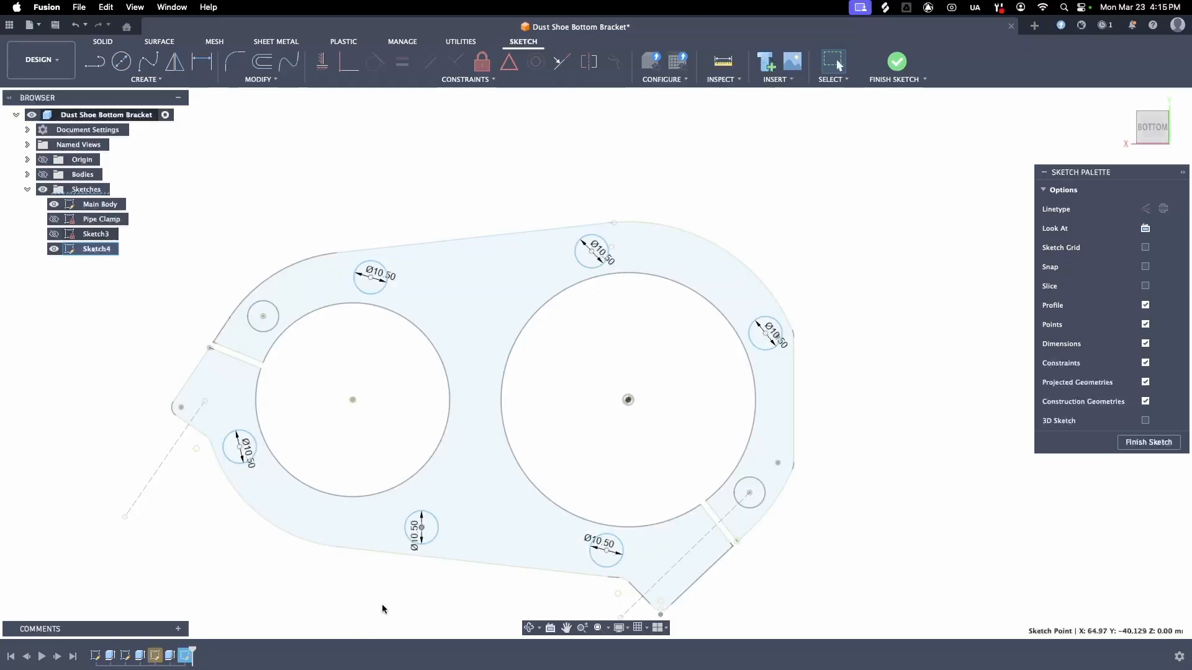
left_click(905, 64)
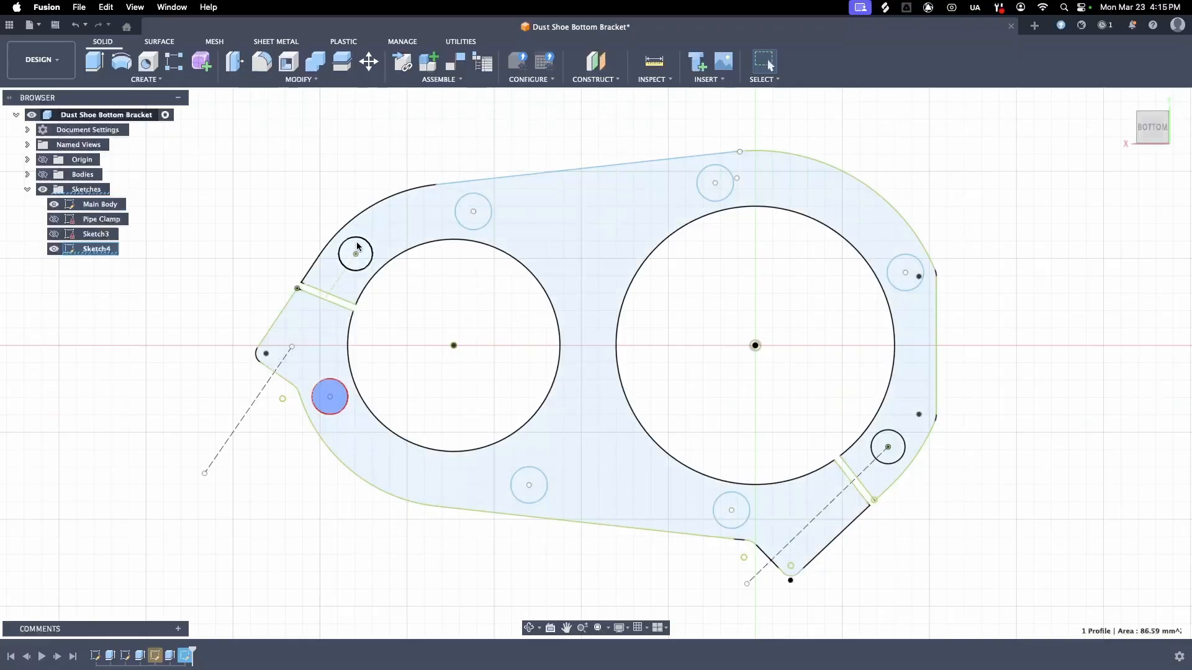
Step: Show the bodies and extrude the six 10.5 mm circles as a cut 2.1 mm deep into the bracket's underside
left_click(472, 212)
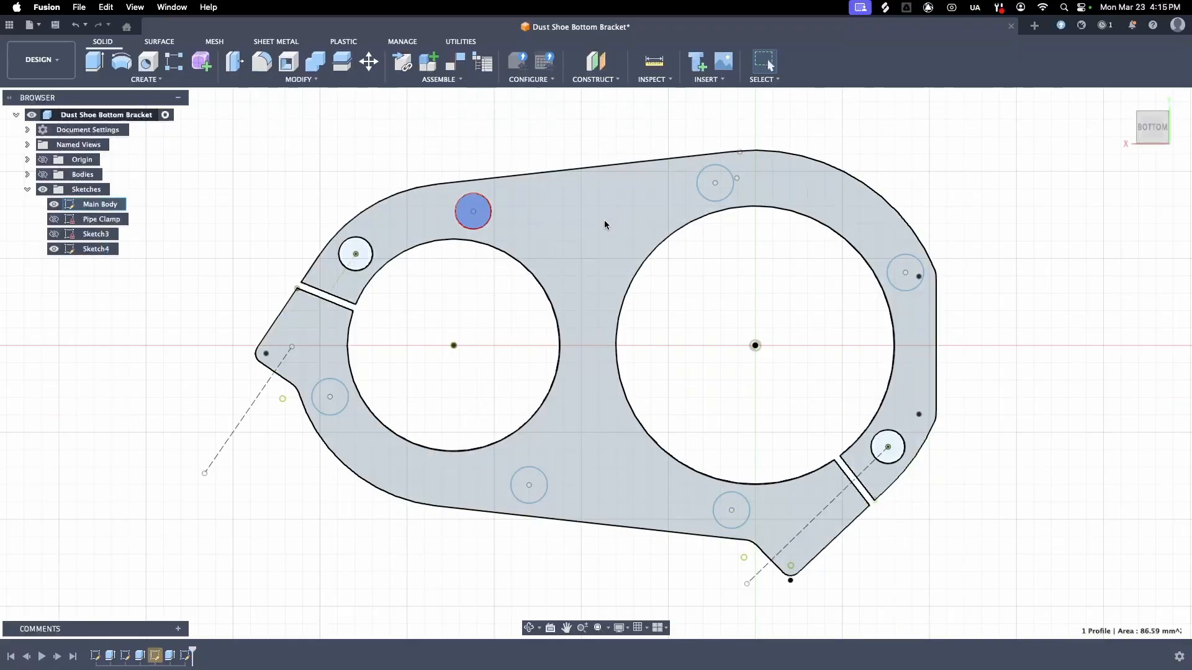
left_click(336, 405, "shift")
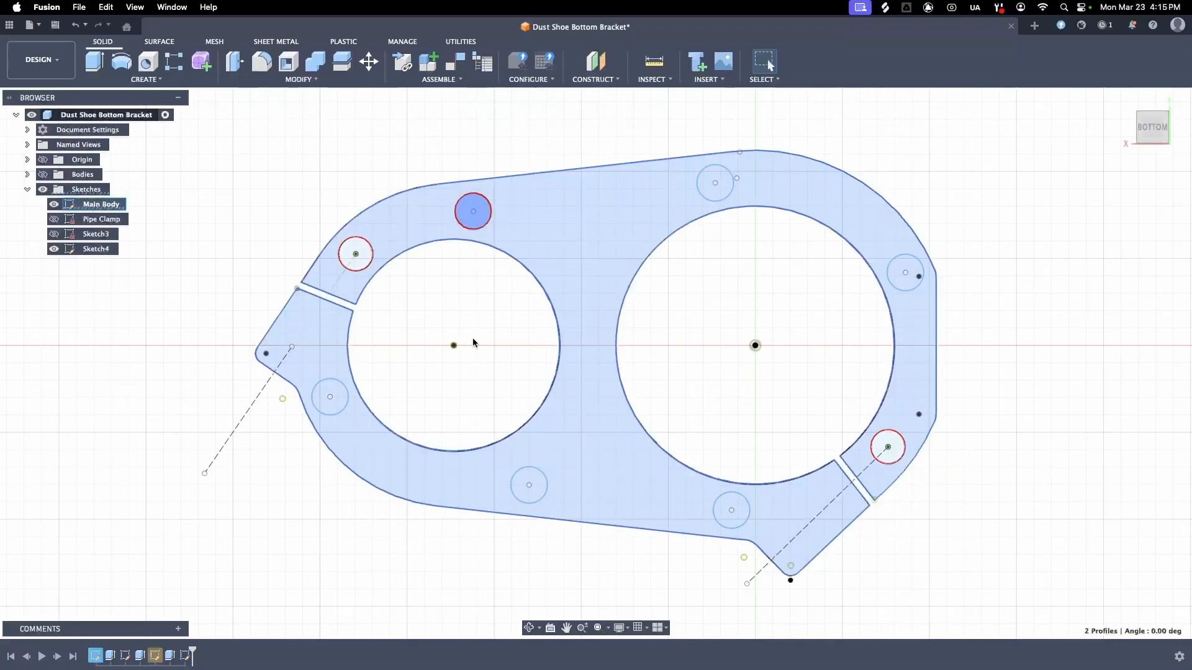
left_click(330, 397, "shift")
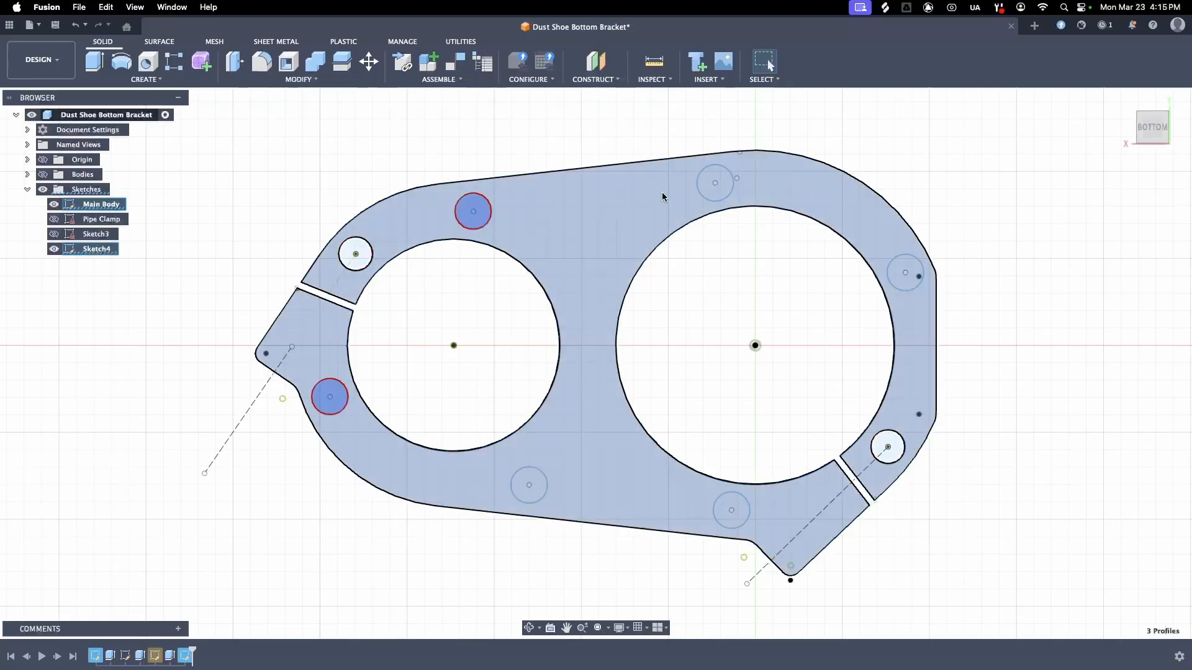
left_click(714, 185, "shift")
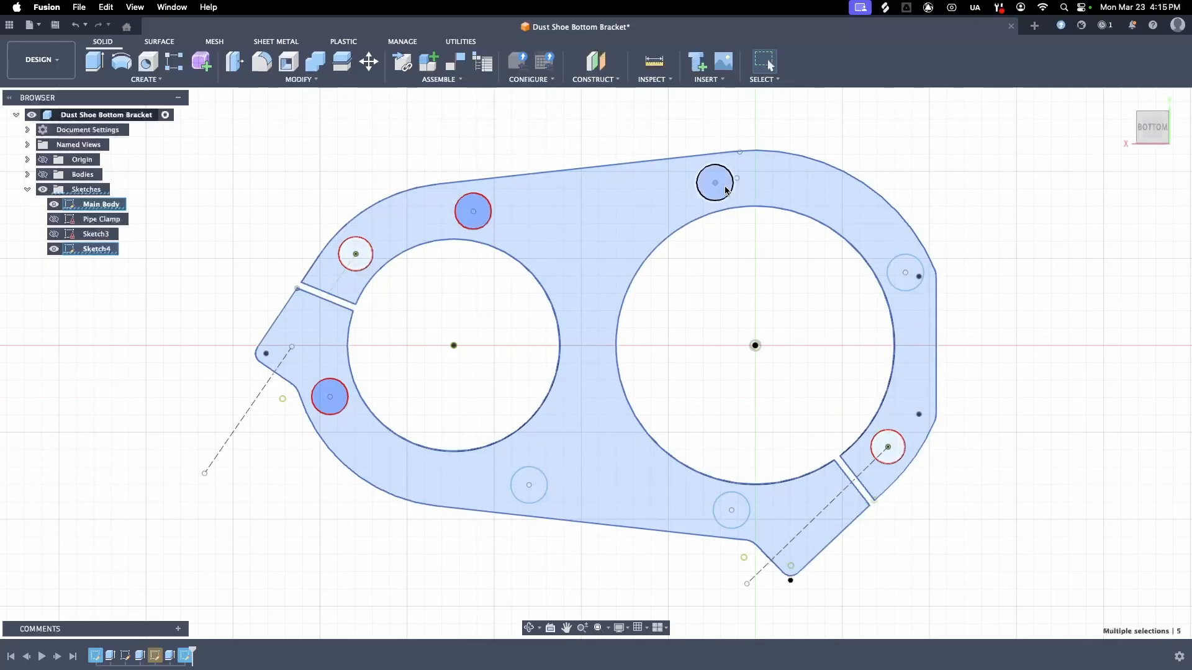
left_click(908, 280, "shift")
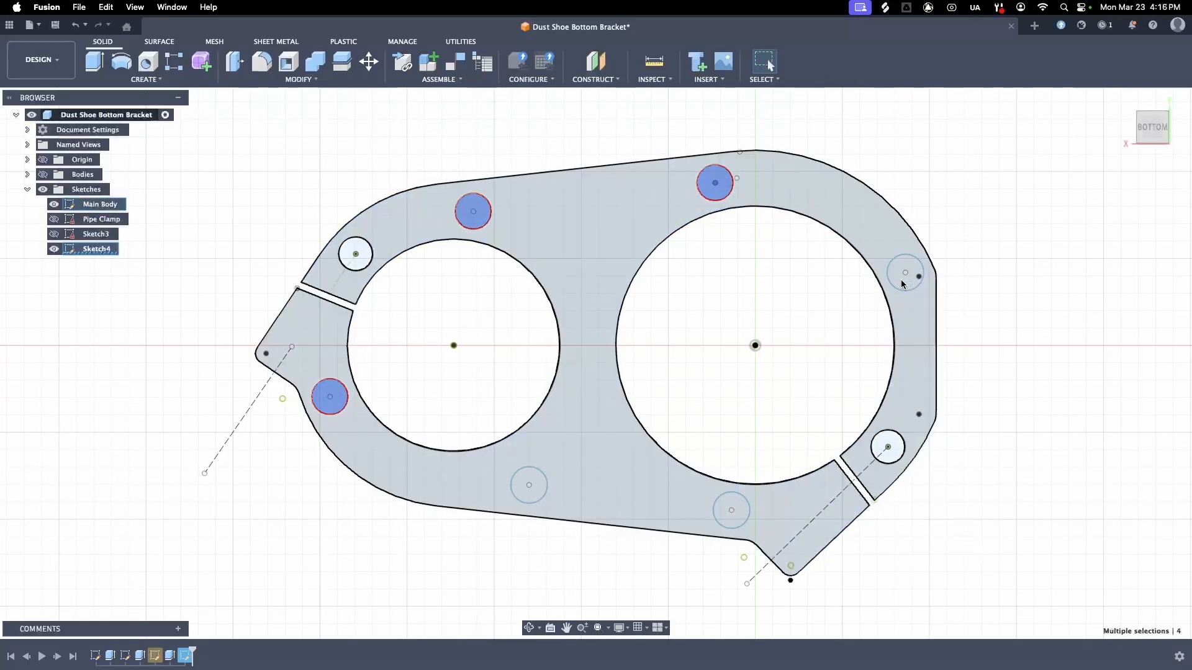
left_click(898, 277, "shift")
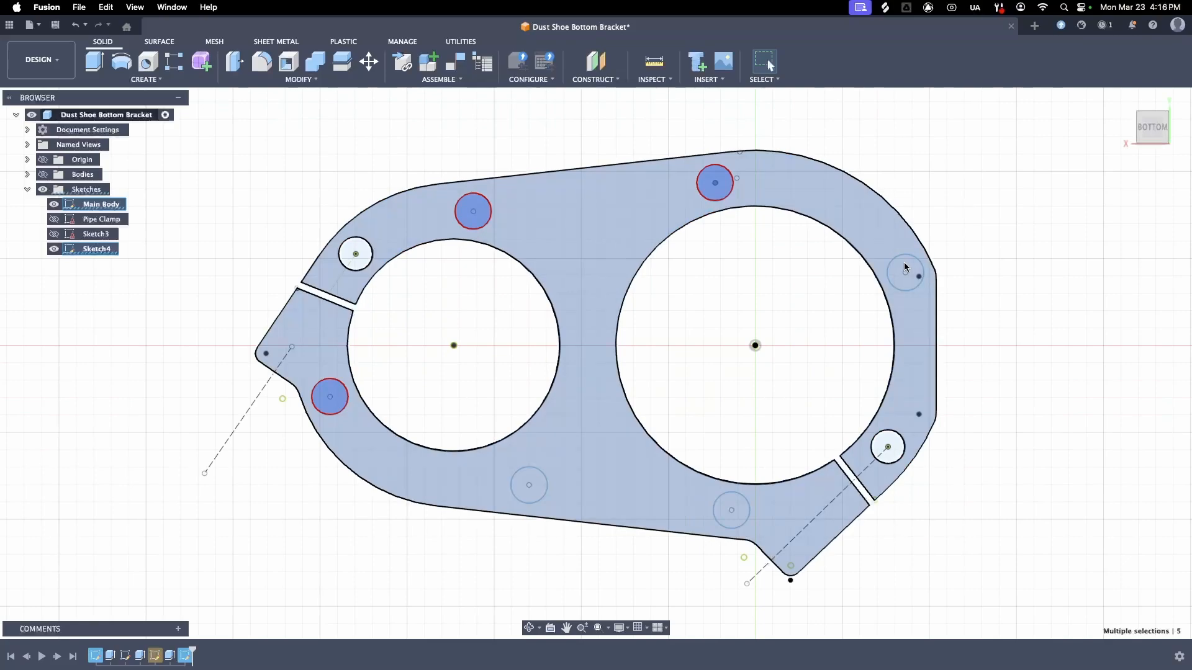
left_click(733, 510, "shift")
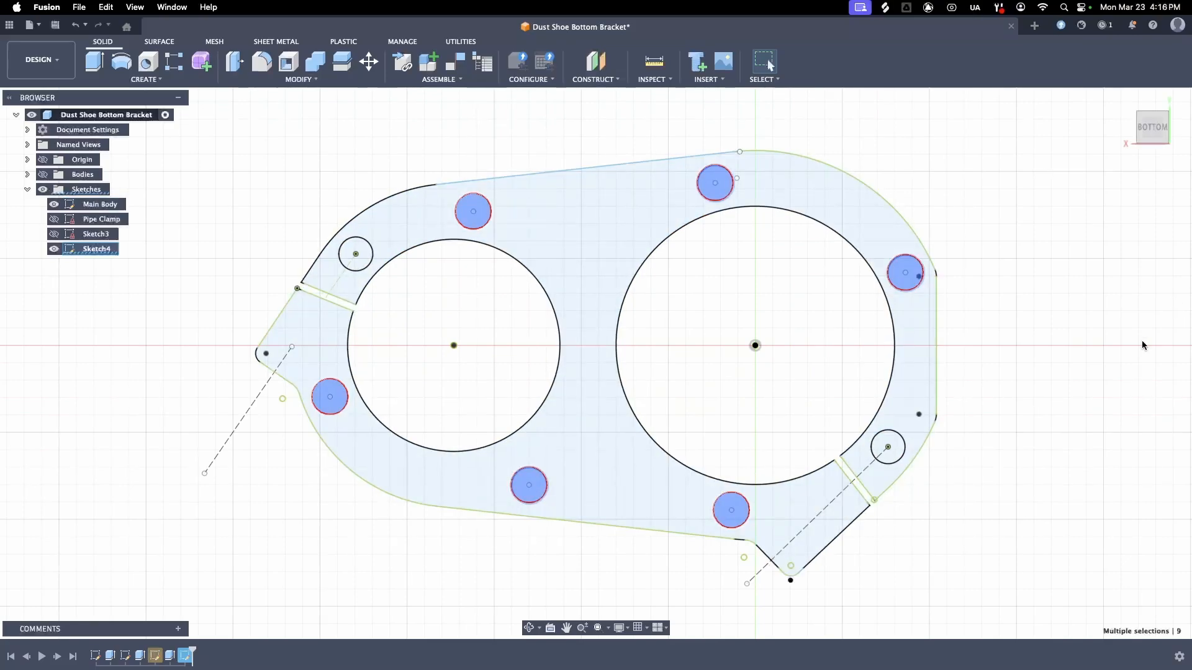
key("e")
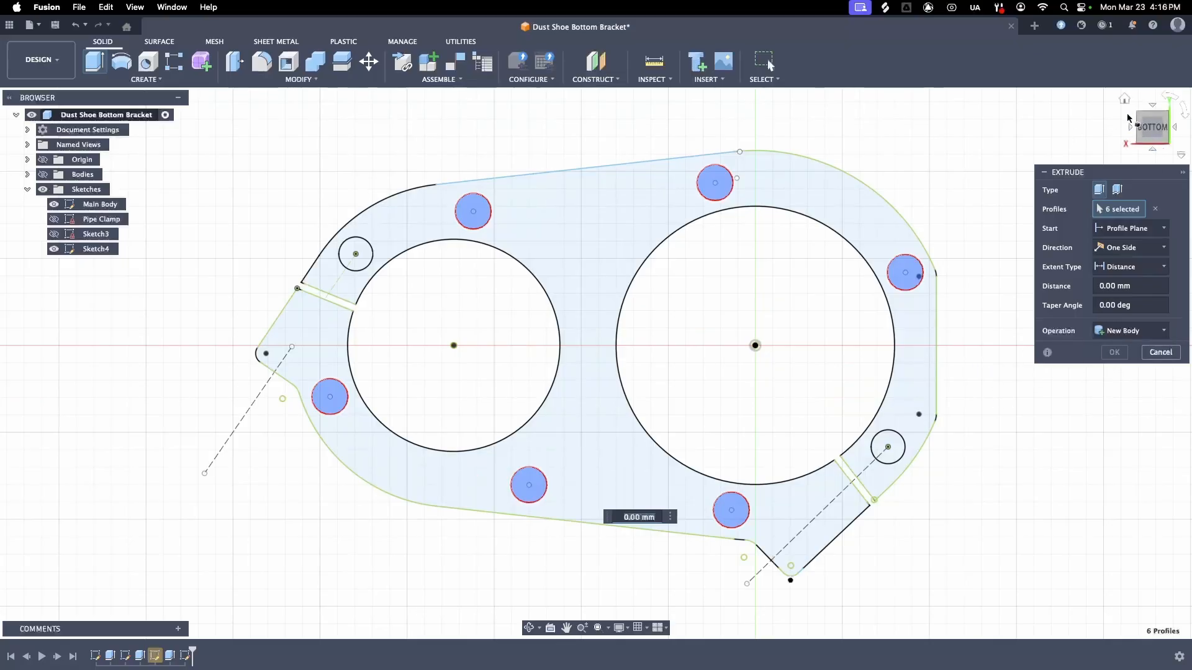
left_click_drag(1149, 137, 1130, 110)
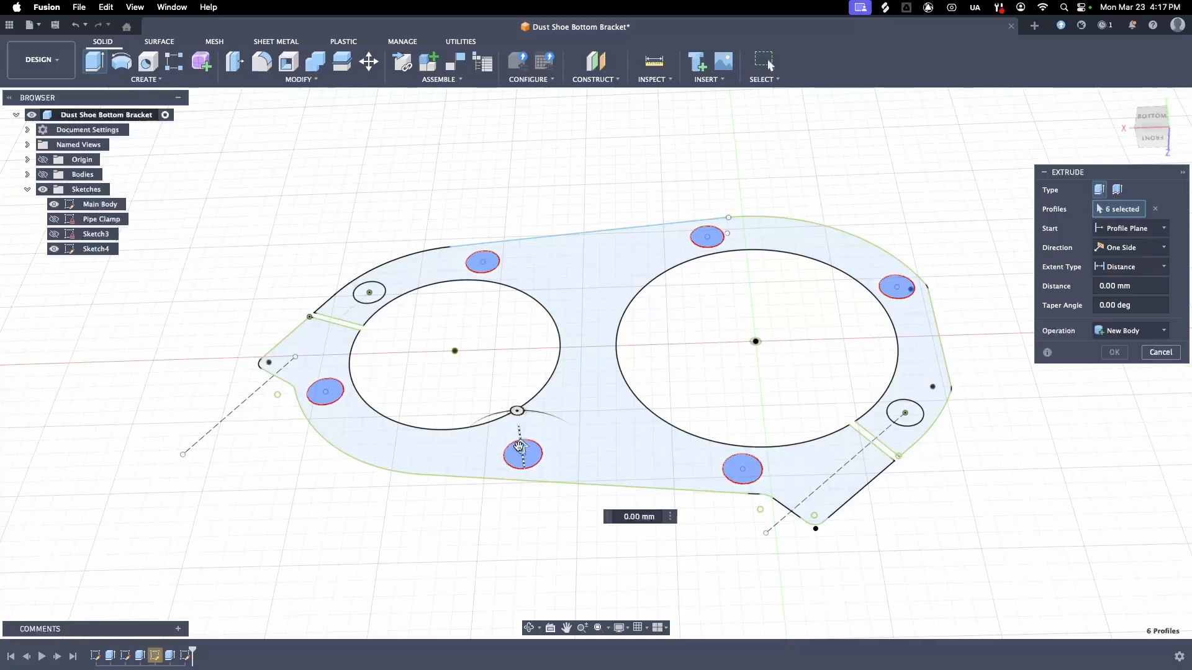
left_click_drag(519, 445, 520, 458)
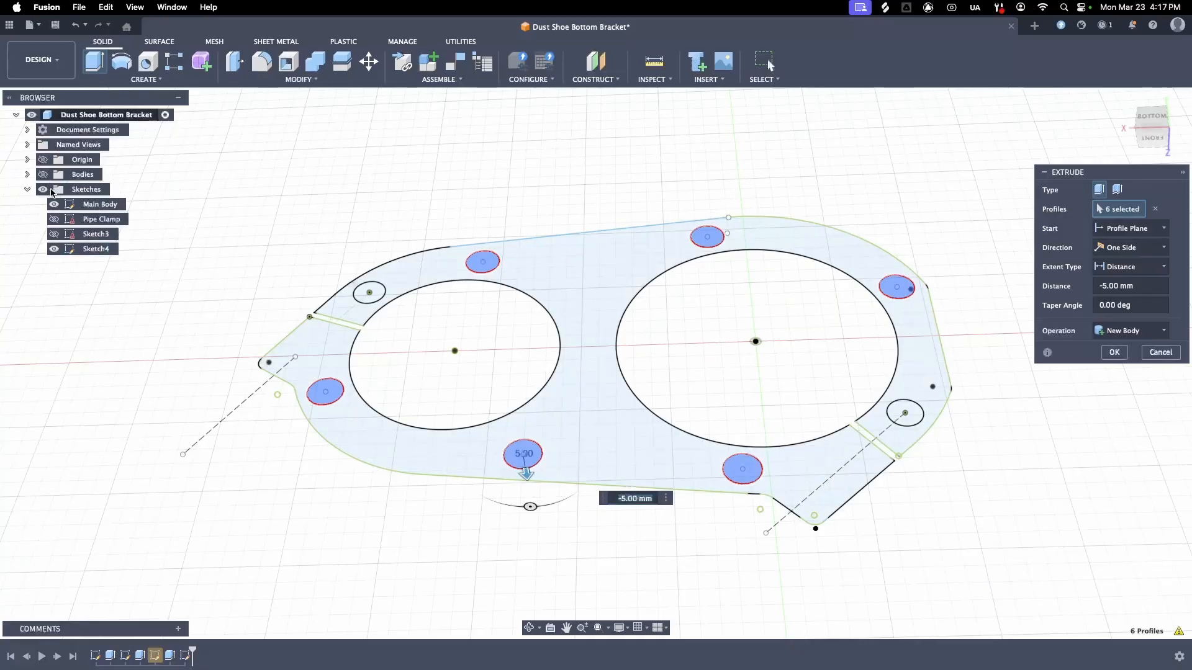
left_click(43, 175)
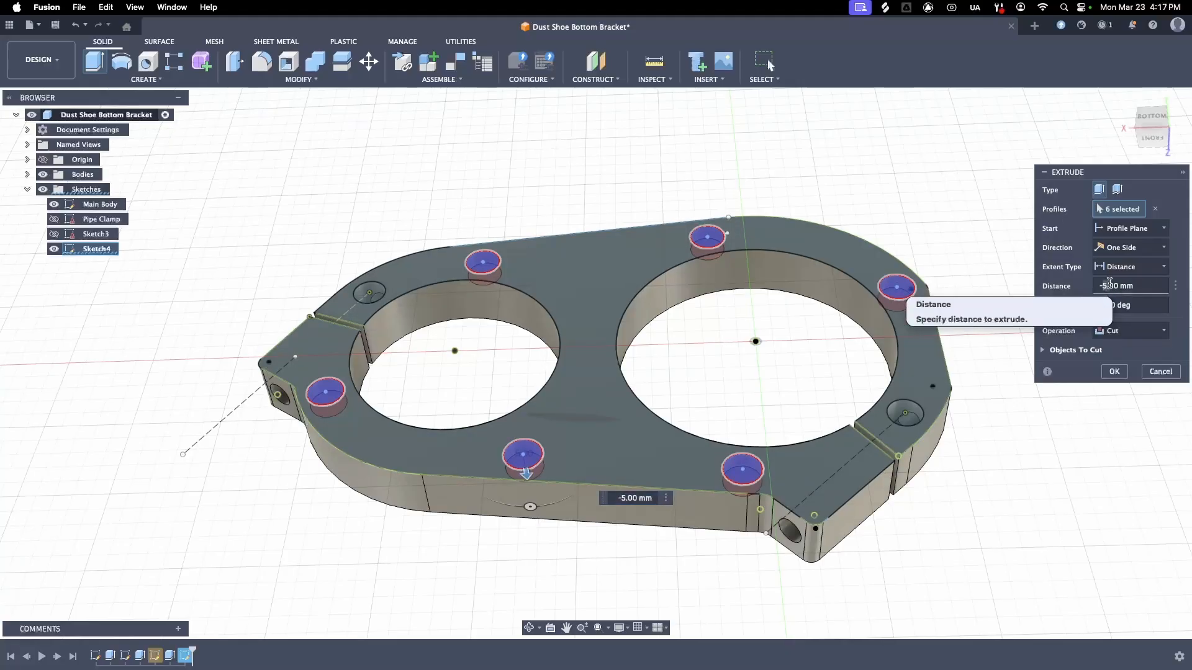
type("2.1")
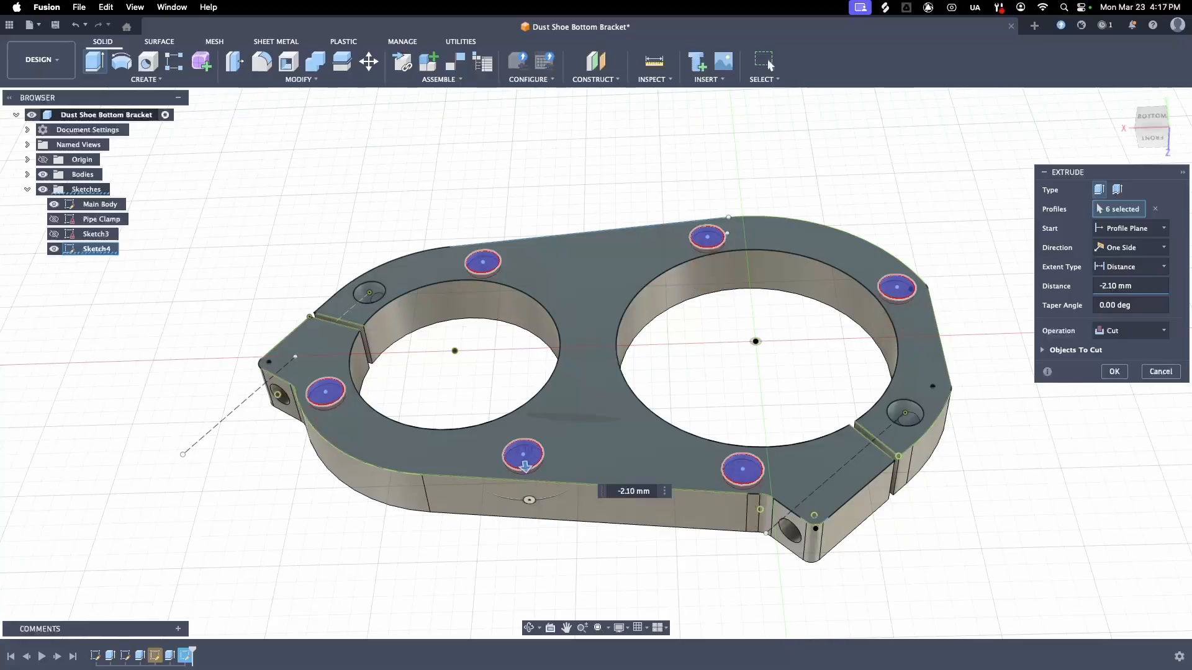
left_click(1112, 371)
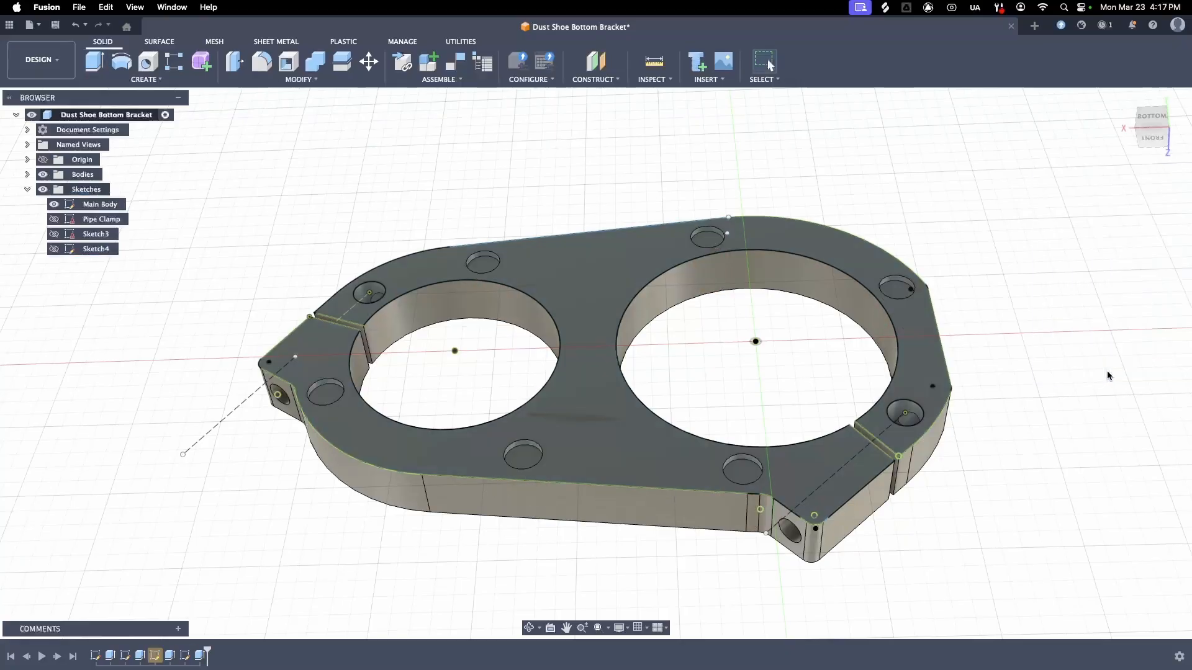
Step: Hide all the sketches and inspect the bracket body from its top side
left_click(1126, 101)
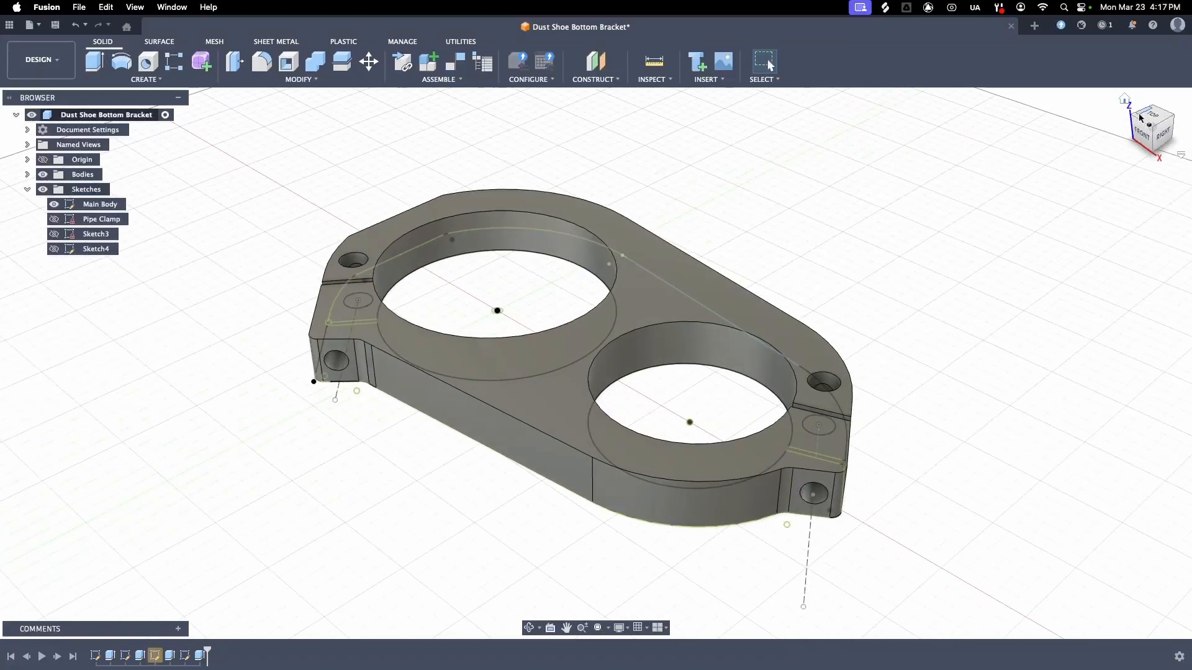
left_click(1146, 144)
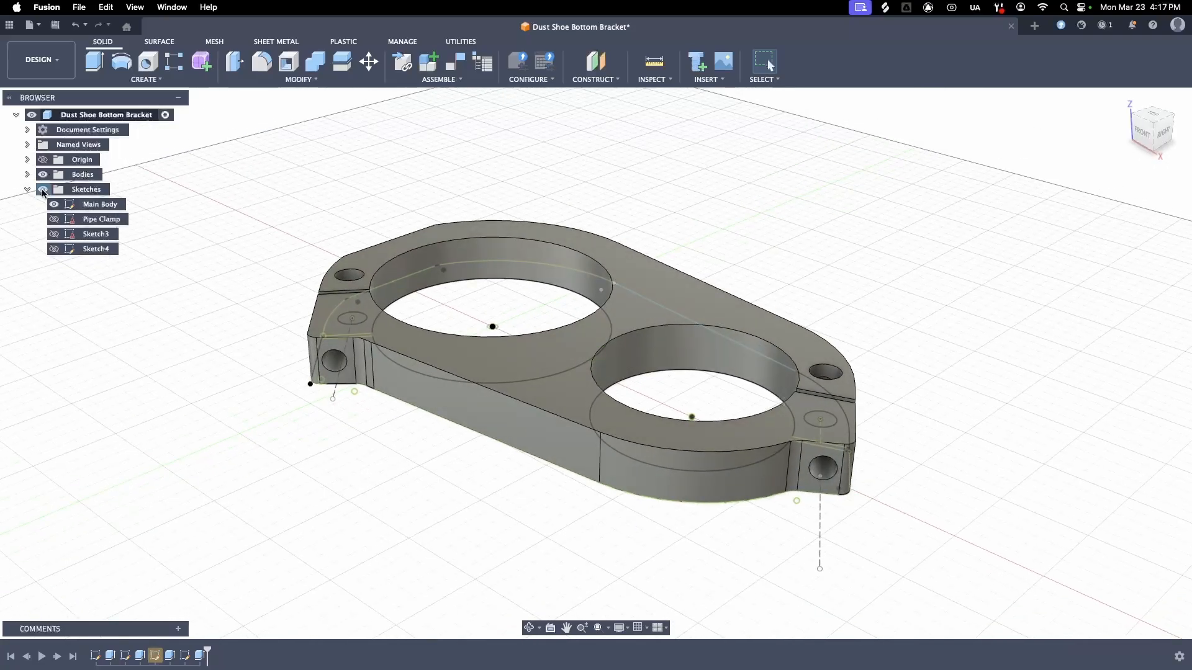
left_click(43, 190)
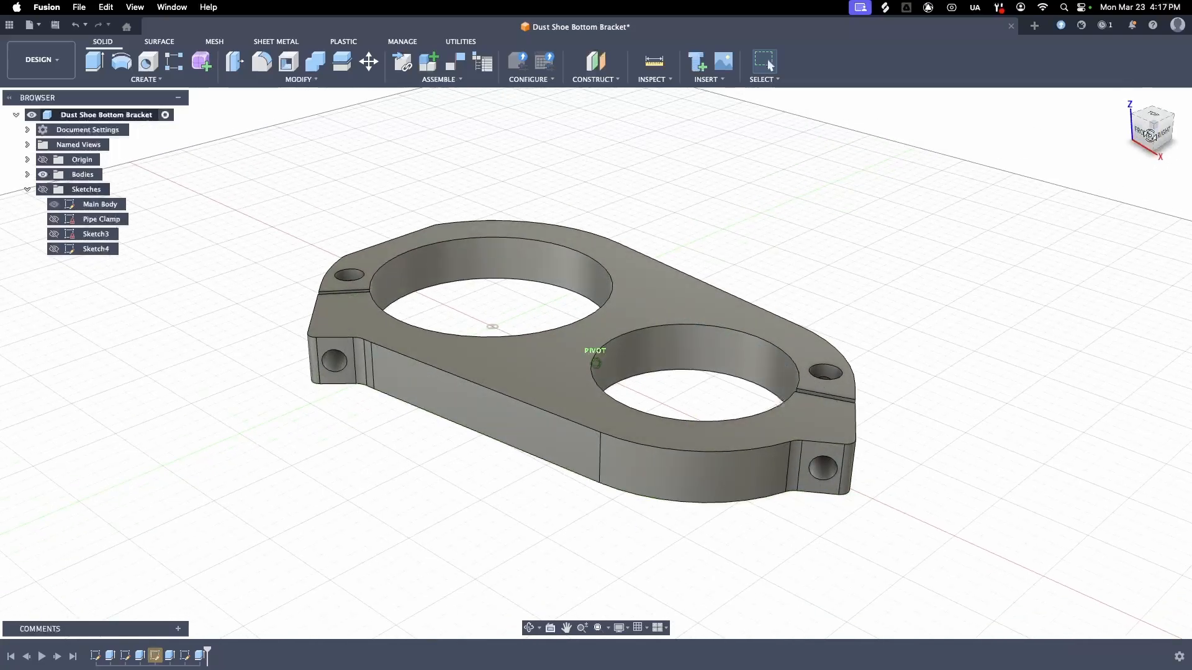
mouse_move(1150, 135)
left_mouse_down()
mouse_move(1163, 161)
mouse_move(1181, 144)
mouse_move(1156, 164)
mouse_move(1155, 232)
left_mouse_up()
middle_click_drag(596, 363, 603, 464, "shift")
middle_click_drag(435, 417, 437, 478, "shift")
middle_click_drag(483, 347, 488, 414, "shift")
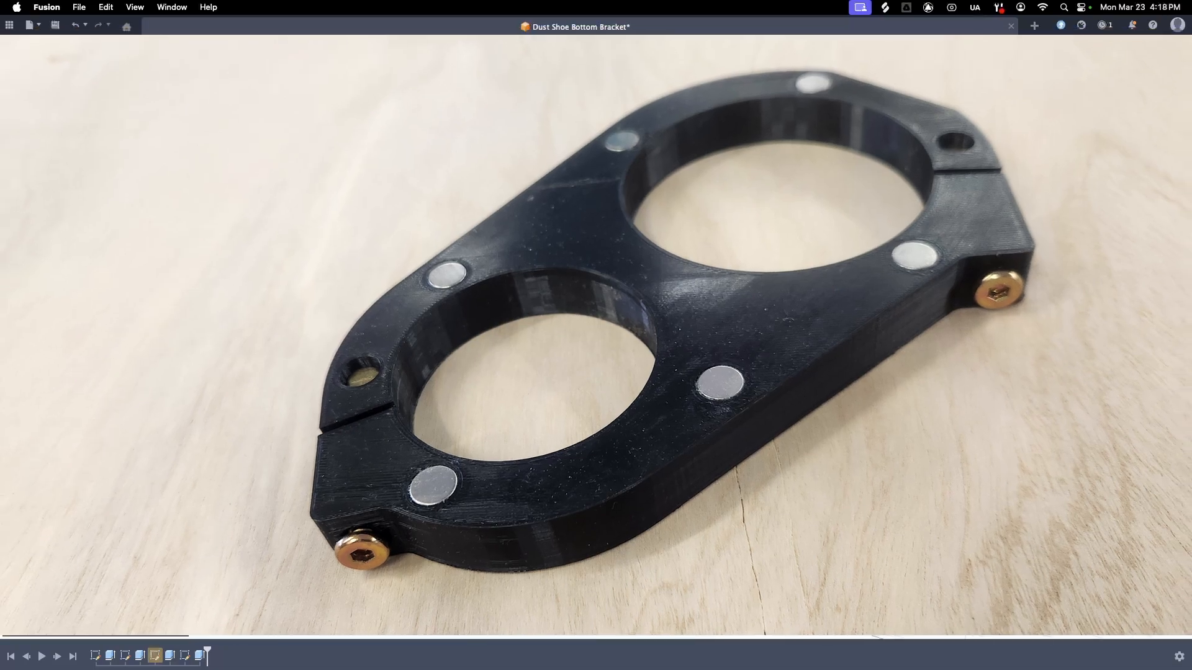
mouse_move(1150, 42)
left_mouse_down()
mouse_move(1171, 82)
mouse_move(1171, 152)
mouse_move(1186, 158)
mouse_move(1040, 176)
left_mouse_up()
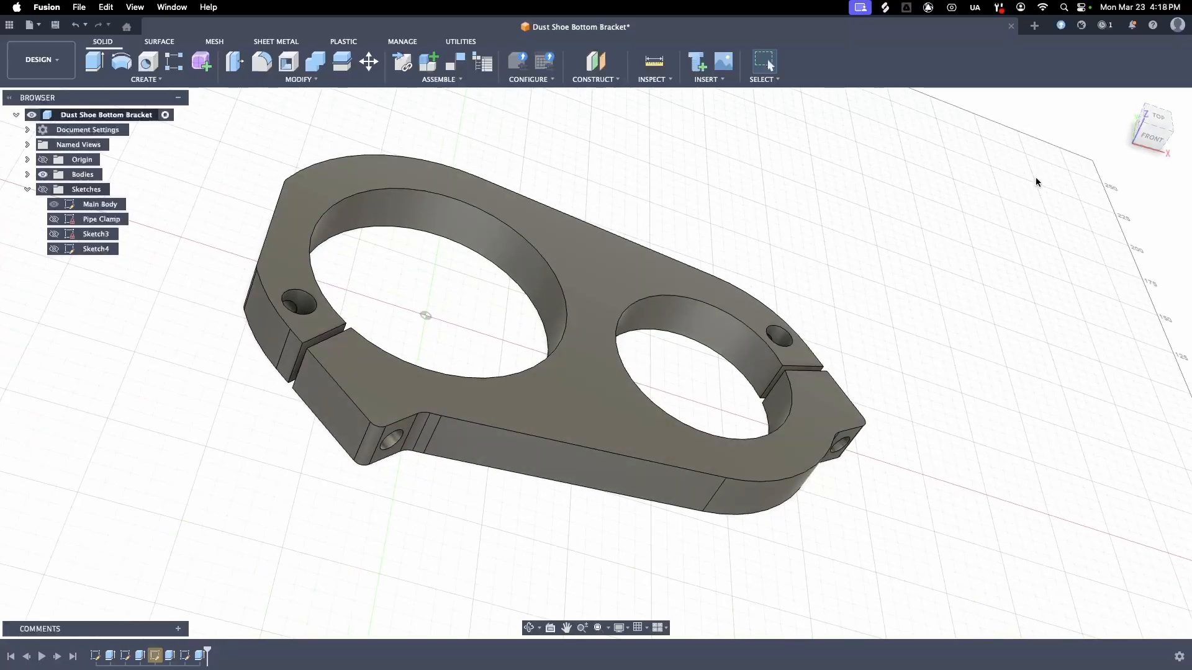